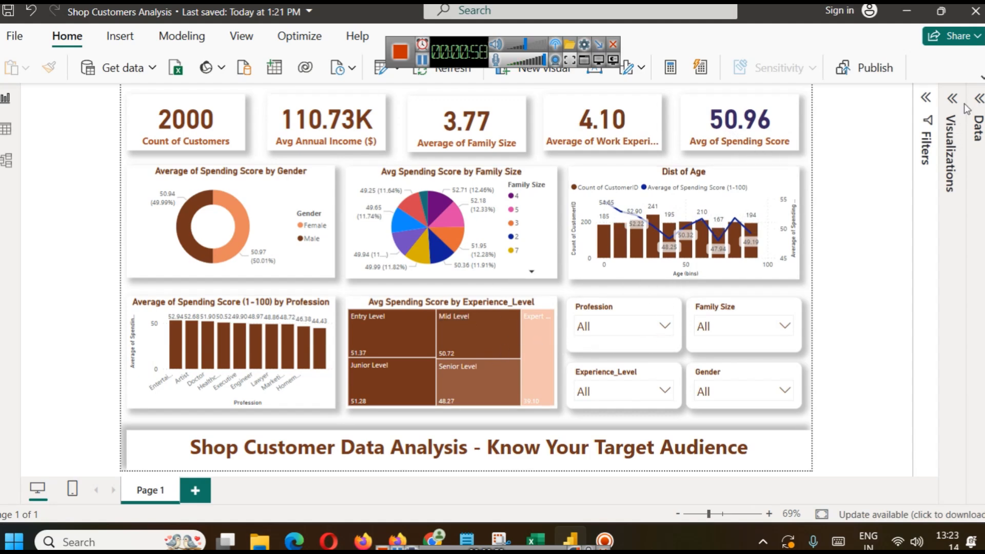
- Inspect the DAX formula of the Experience_Level column and the properties of the Age (bins) field in the Customers table
{"action": "left_click", "coordinate": [978, 98]}
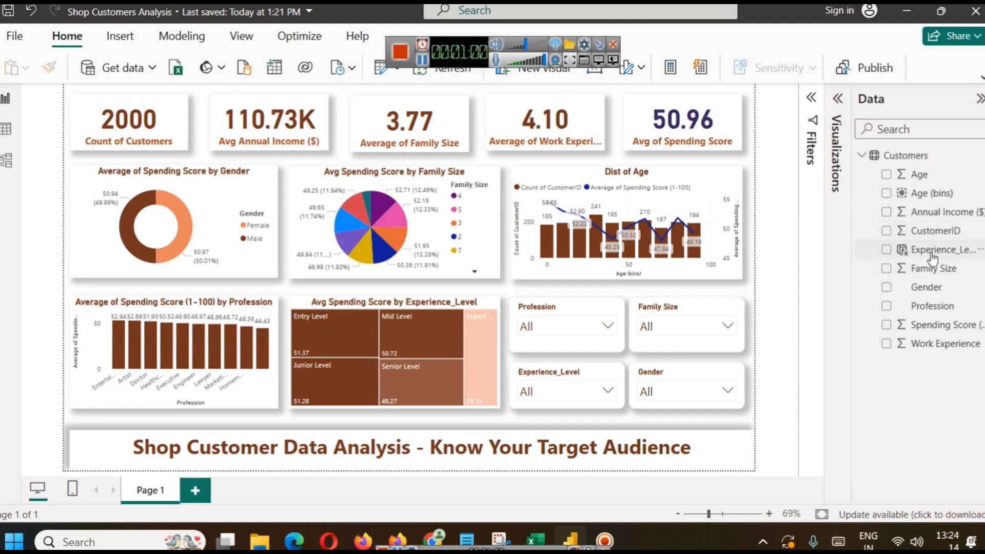
{"action": "left_click", "coordinate": [931, 251]}
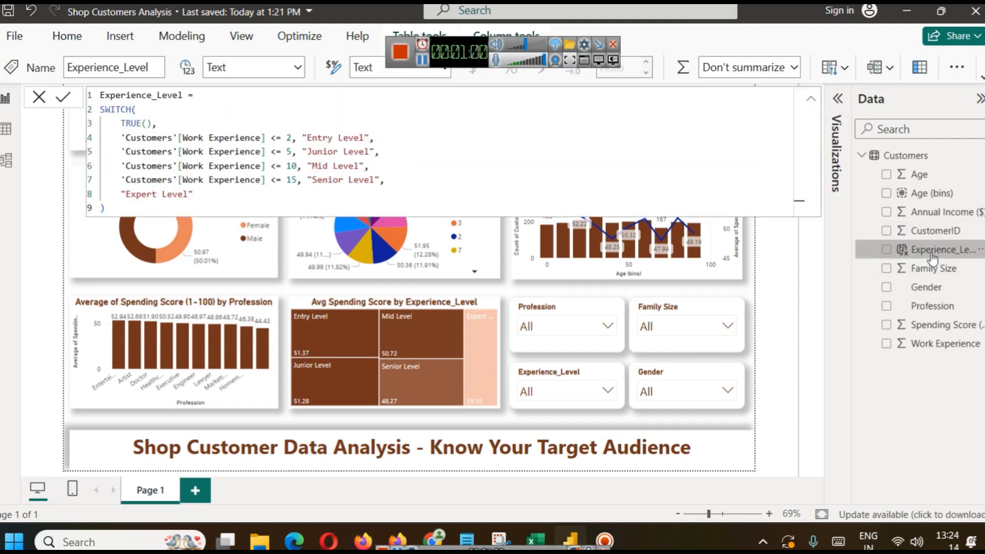
{"action": "left_click", "coordinate": [931, 193]}
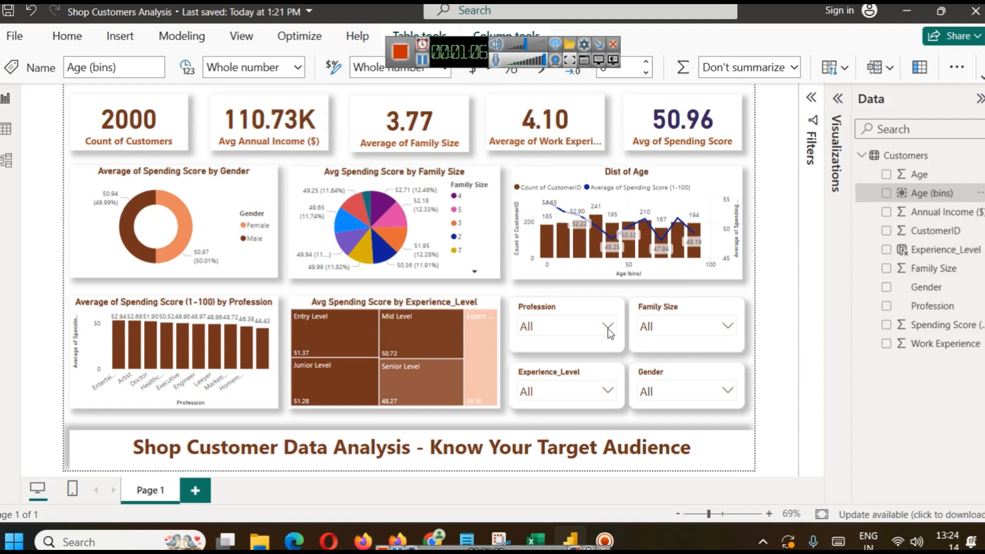
- Filter the dashboard to the Doctor profession with the Profession slicer
{"action": "left_click", "coordinate": [586, 325]}
{"action": "left_click", "coordinate": [552, 252]}
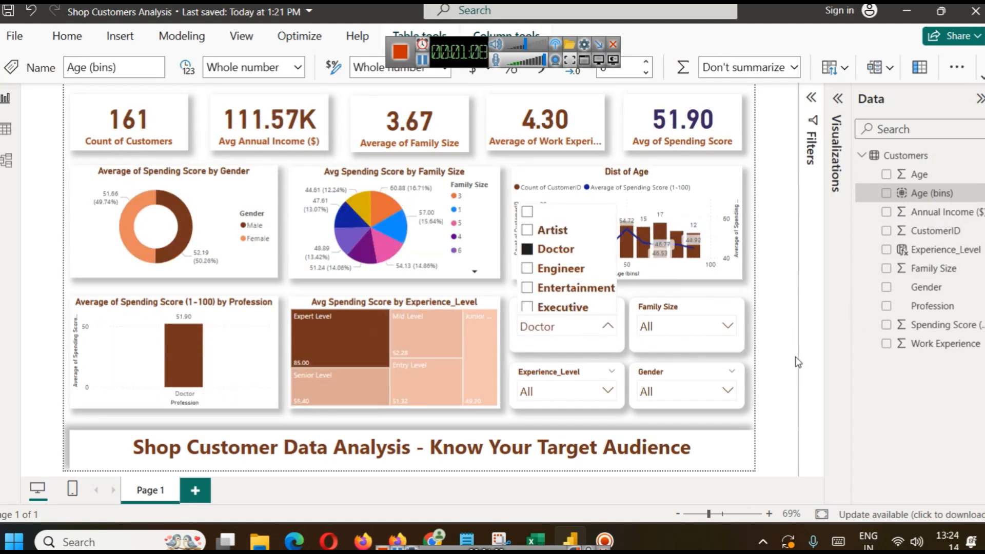
{"action": "left_click", "coordinate": [806, 370]}
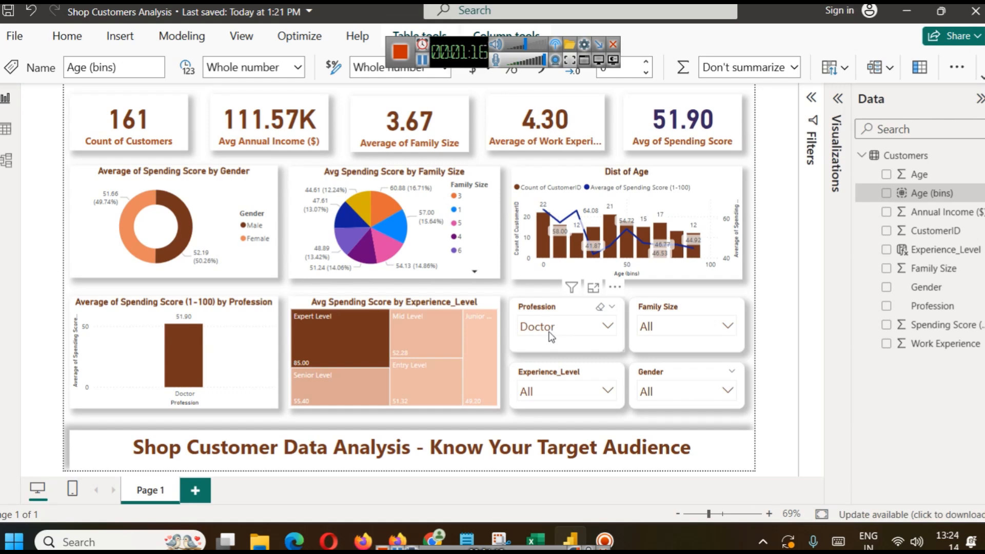
{"action": "left_click", "coordinate": [402, 53]}
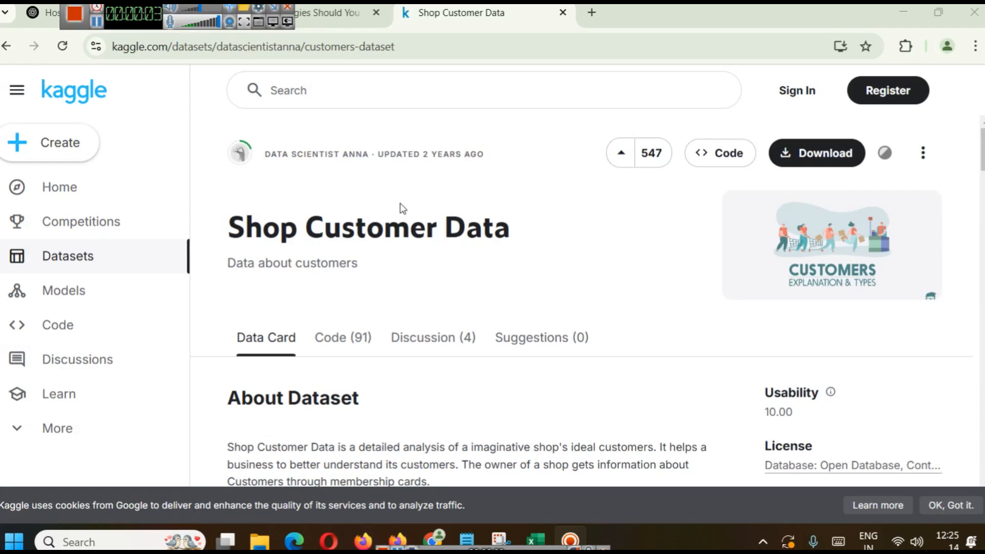
- Read the Kaggle page of the Shop Customer Data dataset, covering its description, column list and file preview
{"action": "scroll", "coordinate": [491, 253], "scroll_direction": "down", "scroll_amount": 5}
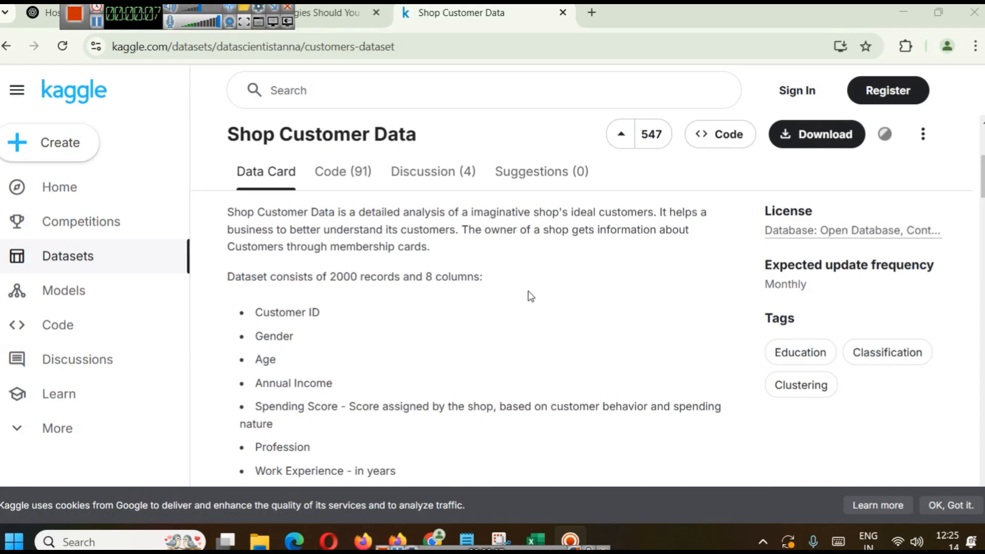
{"action": "scroll", "coordinate": [530, 296], "scroll_direction": "up", "scroll_amount": 4}
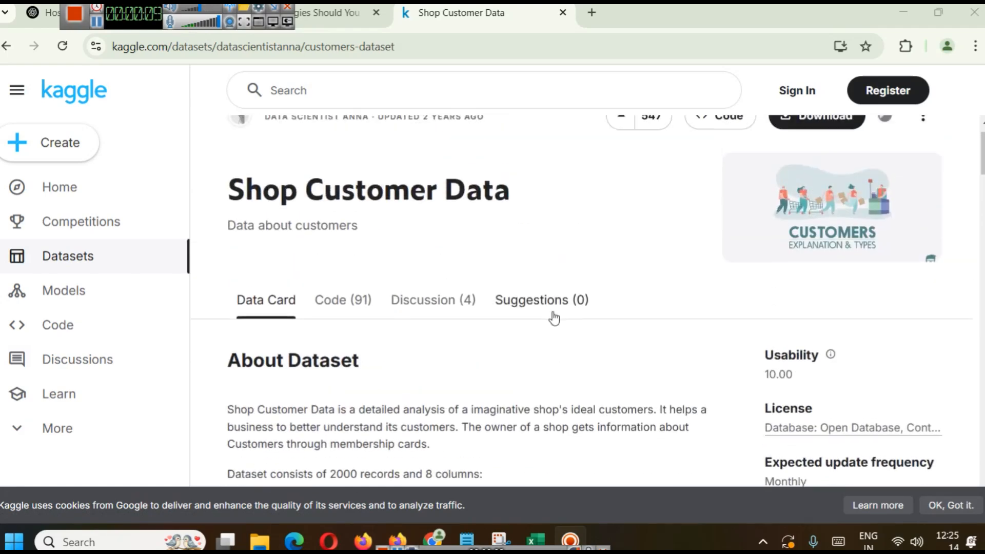
{"action": "scroll", "coordinate": [531, 339], "scroll_direction": "down", "scroll_amount": 2}
{"action": "scroll", "coordinate": [528, 338], "scroll_direction": "down", "scroll_amount": 3}
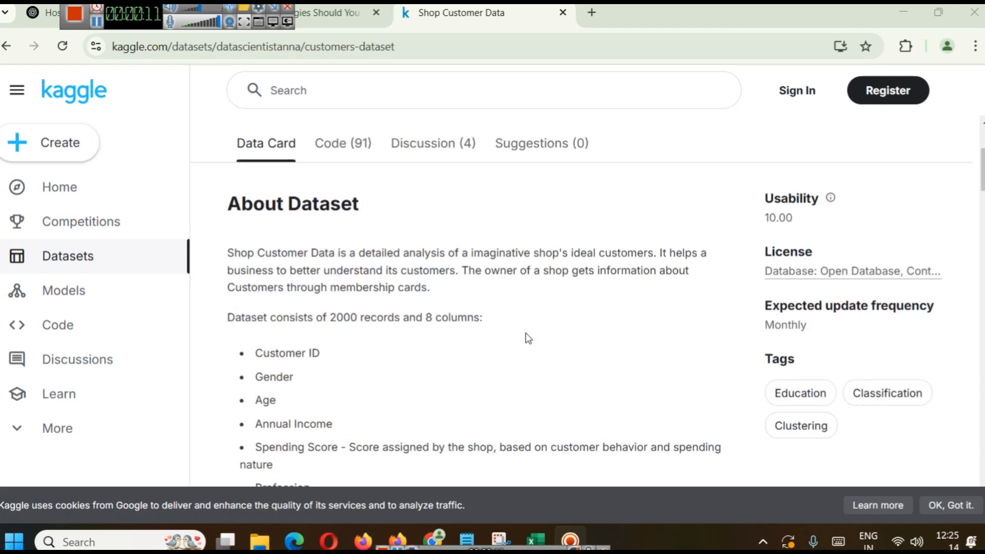
{"action": "scroll", "coordinate": [529, 338], "scroll_direction": "up", "scroll_amount": 2}
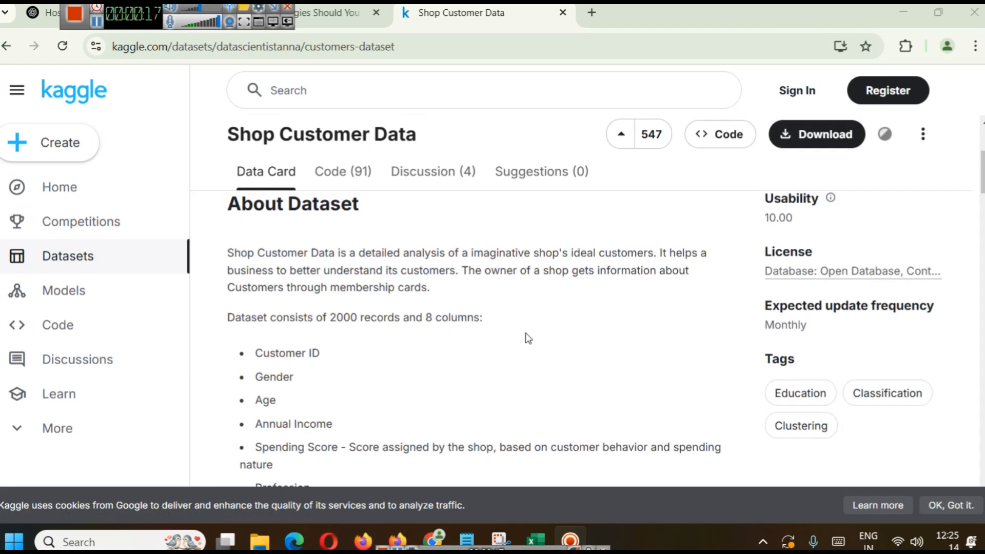
{"action": "scroll", "coordinate": [528, 331], "scroll_direction": "down", "scroll_amount": 3}
{"action": "scroll", "coordinate": [462, 330], "scroll_direction": "up", "scroll_amount": 3}
{"action": "scroll", "coordinate": [410, 322], "scroll_direction": "down", "scroll_amount": 1}
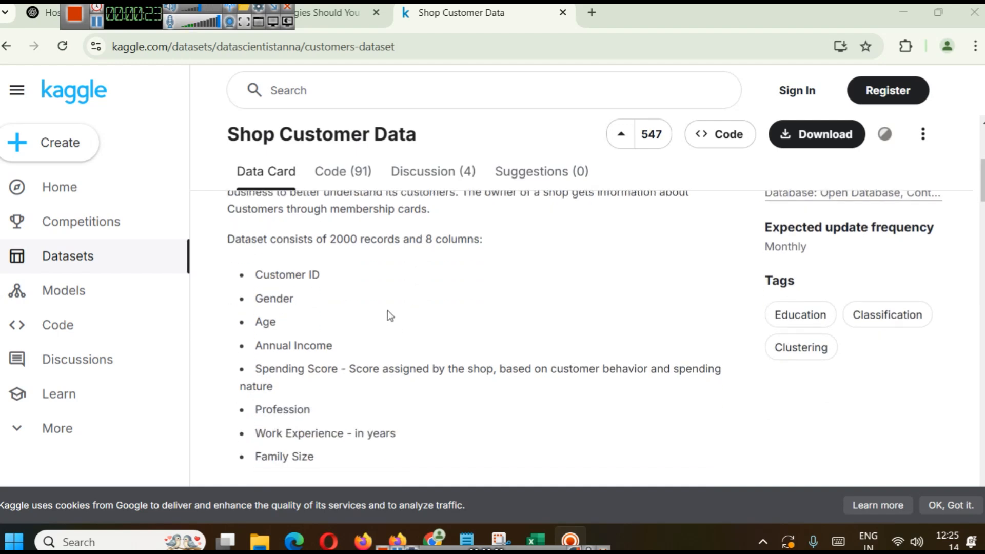
{"action": "scroll", "coordinate": [388, 315], "scroll_direction": "down", "scroll_amount": 3}
{"action": "scroll", "coordinate": [475, 318], "scroll_direction": "down", "scroll_amount": 5}
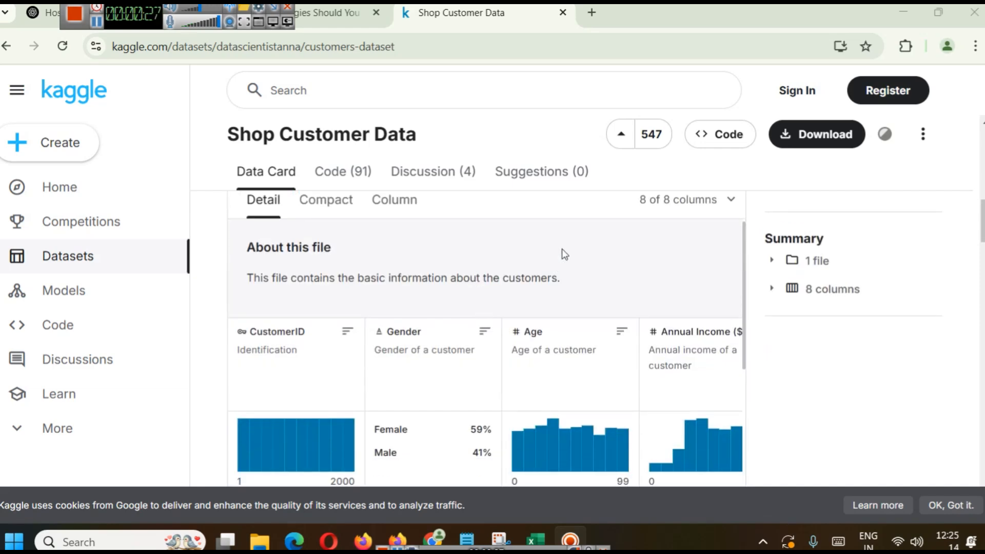
- Switch to Customers.csv in Excel, widen the Spending Score (1-100) column and look through the columns from Gender to Family Size
{"action": "left_click", "coordinate": [536, 541]}
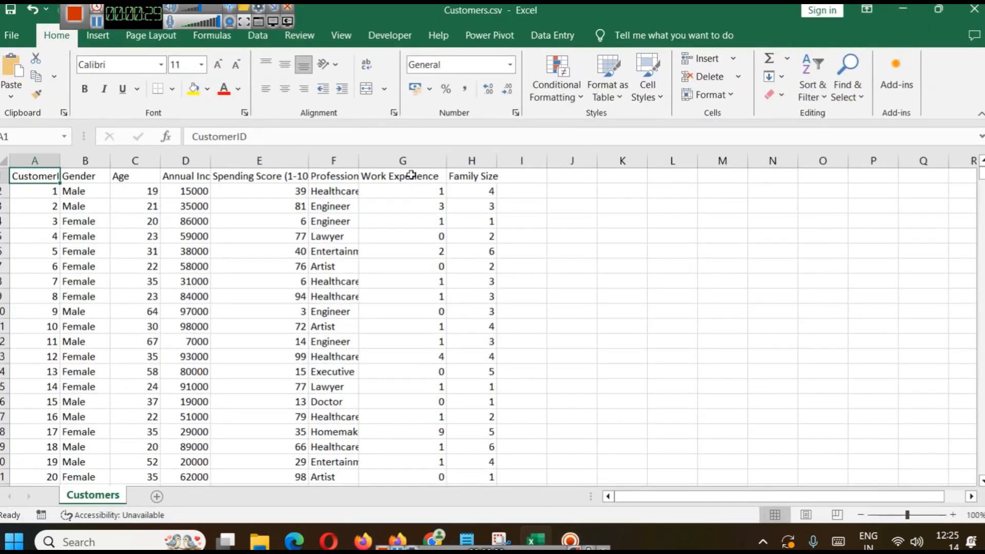
{"action": "left_click_drag", "start_coordinate": [308, 160], "coordinate": [356, 161]}
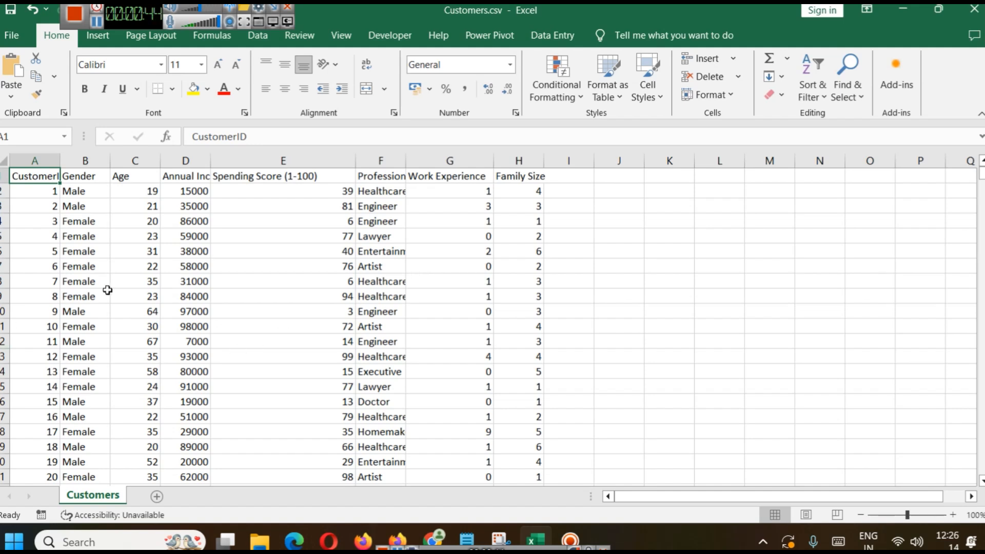
{"action": "left_click", "coordinate": [102, 159]}
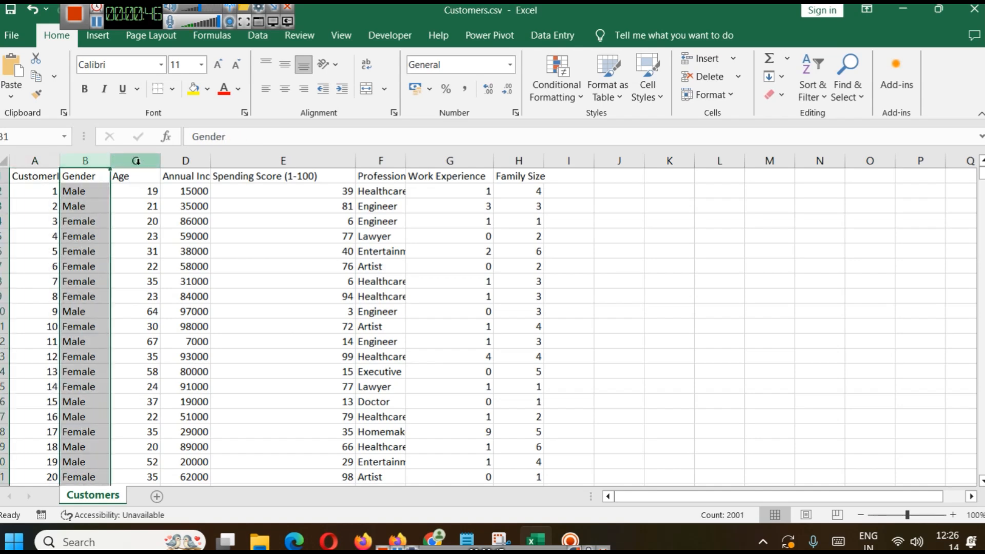
{"action": "left_click", "coordinate": [194, 159]}
{"action": "left_click", "coordinate": [274, 161]}
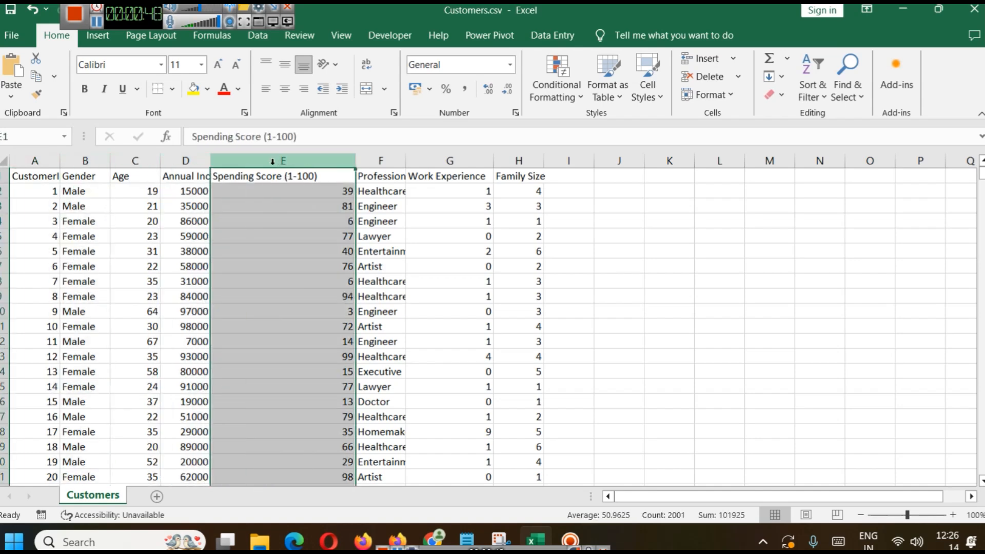
{"action": "left_click", "coordinate": [380, 161]}
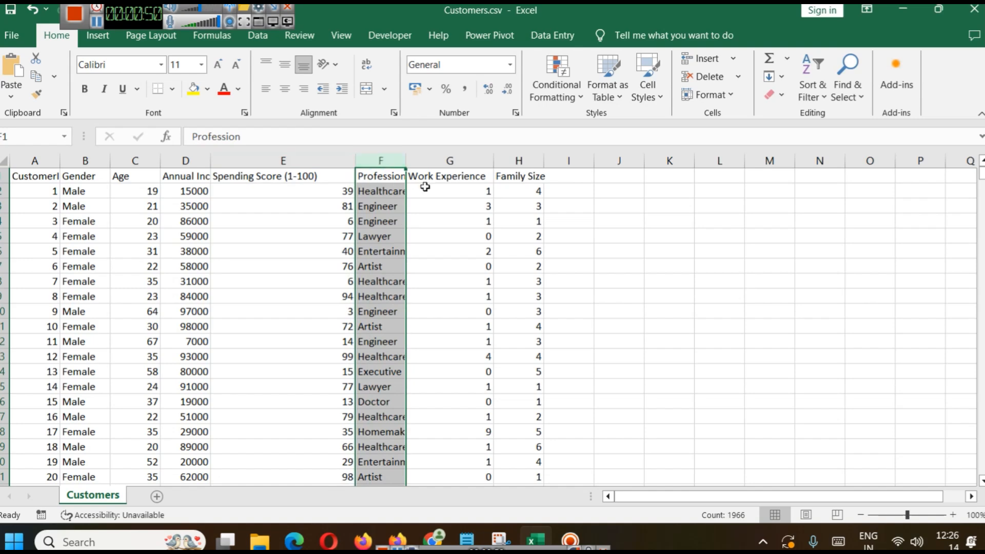
{"action": "left_click", "coordinate": [449, 161]}
{"action": "left_click", "coordinate": [537, 160]}
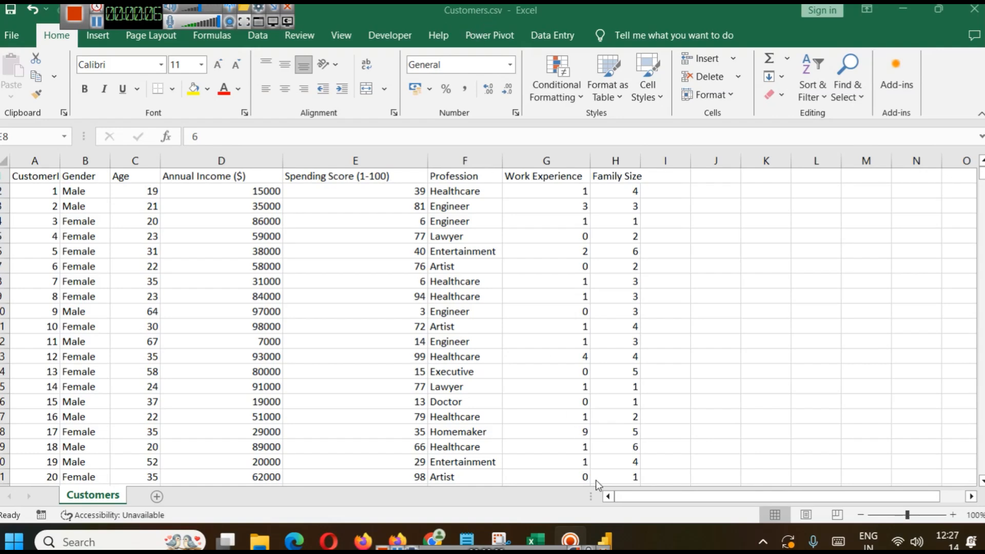
- Switch to the blank Power BI Desktop report, load Customers.csv as a Text/CSV source and expand the Customers table's fields
{"action": "left_click", "coordinate": [611, 541]}
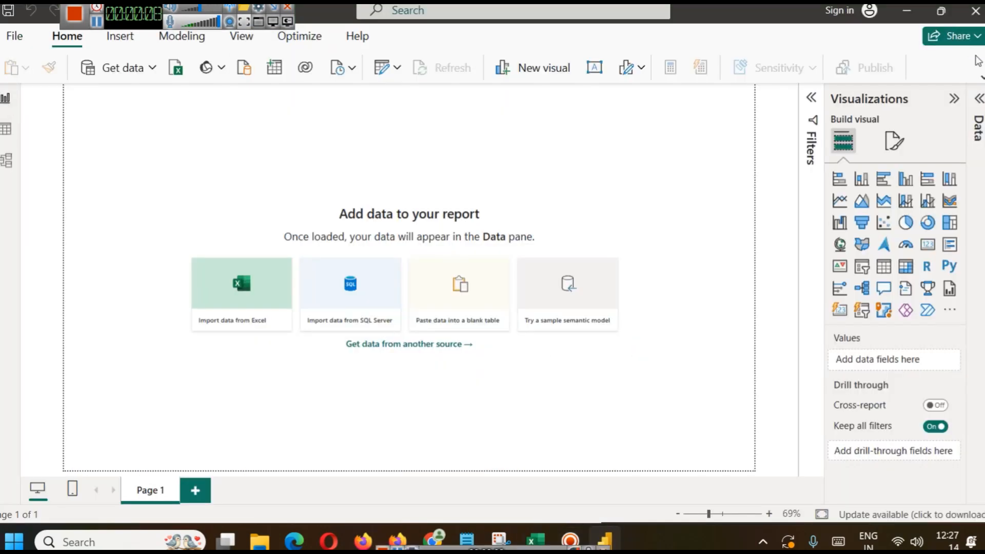
{"action": "left_click", "coordinate": [981, 77]}
{"action": "left_click", "coordinate": [137, 95]}
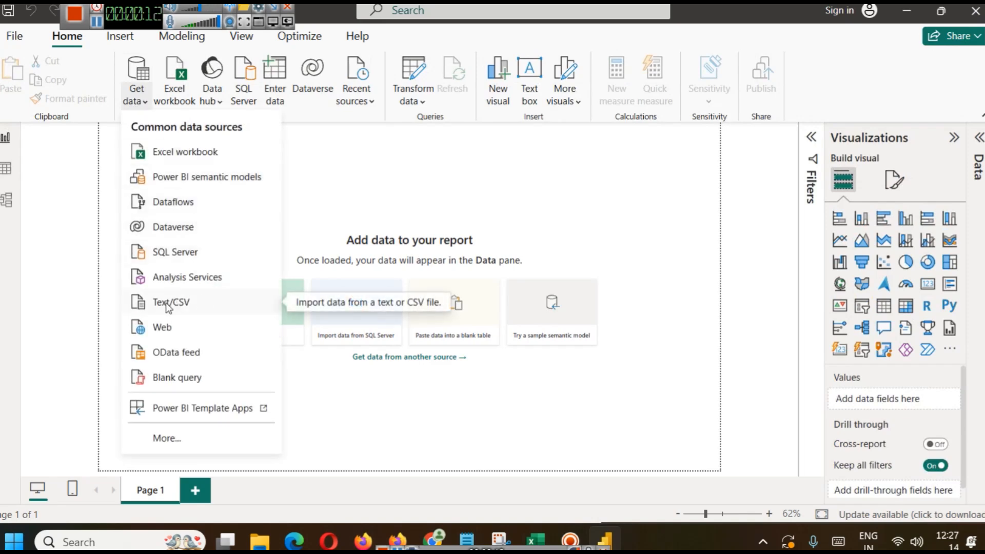
{"action": "left_click", "coordinate": [97, 126]}
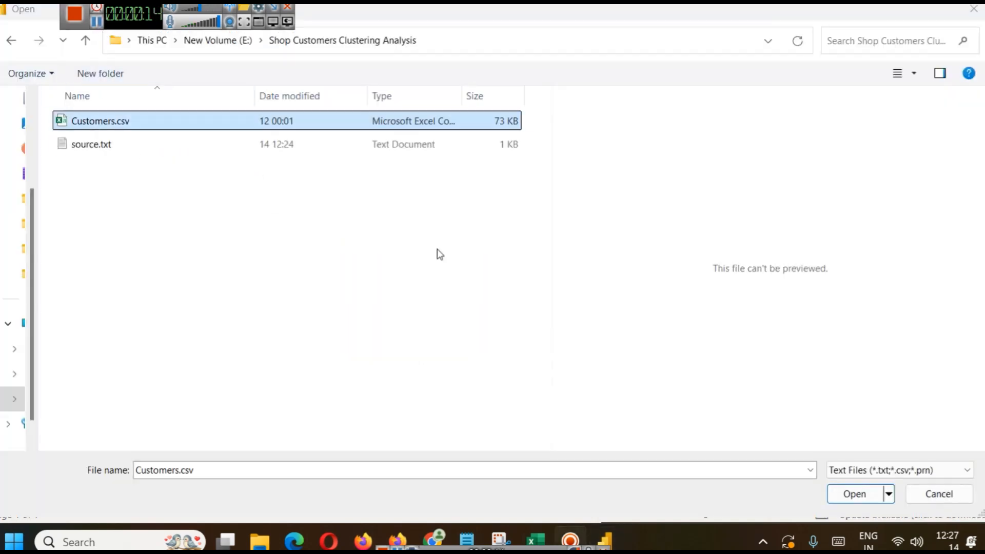
{"action": "left_click", "coordinate": [853, 494]}
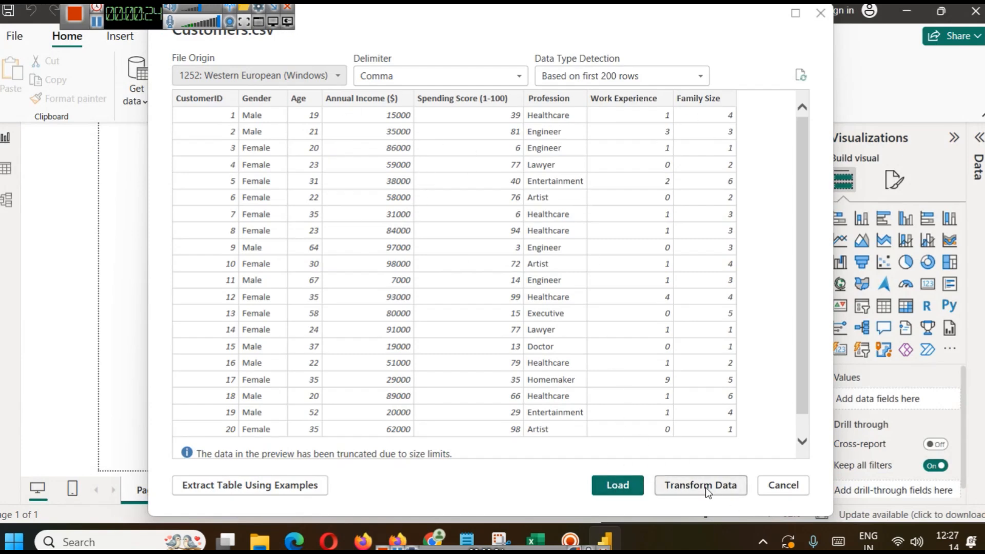
{"action": "left_click", "coordinate": [617, 485]}
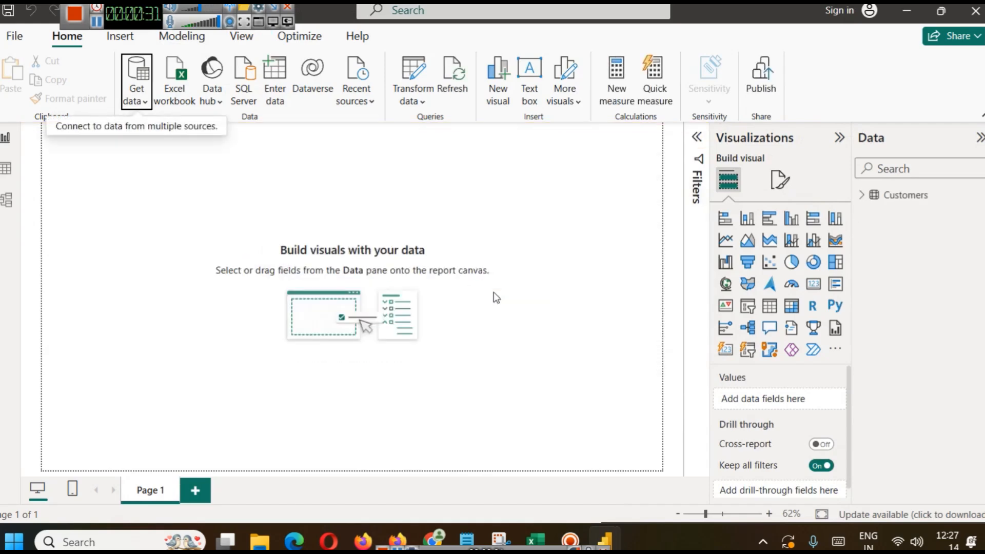
{"action": "left_click", "coordinate": [860, 195]}
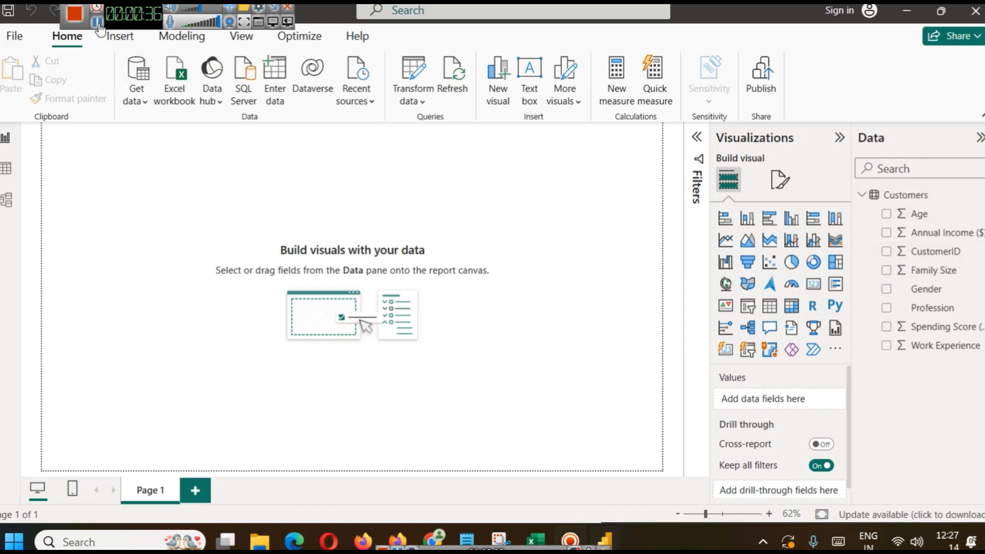
- Add a text box across the page width with the title "Shop Customer Data Analysis - Know Your Target Audience"
{"action": "left_click", "coordinate": [536, 95]}
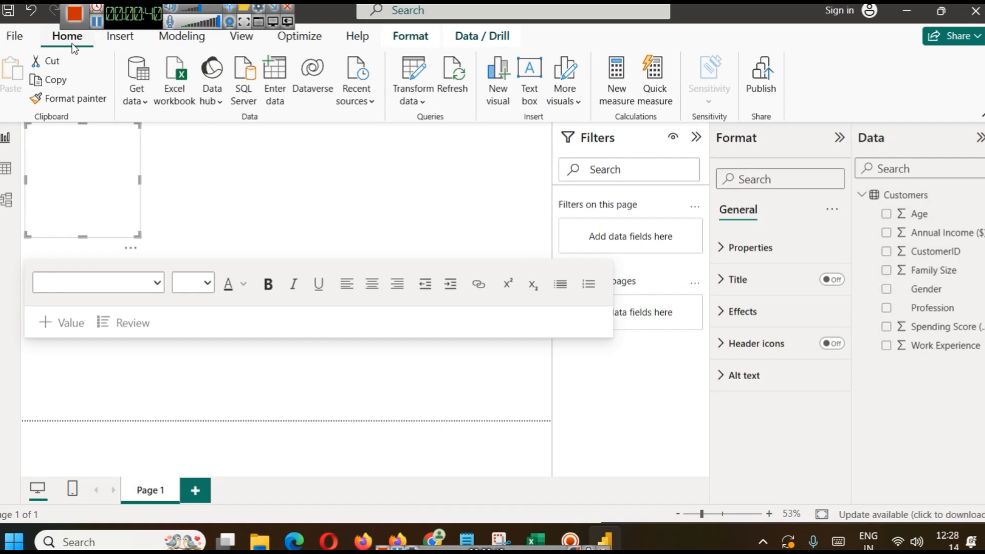
{"action": "left_click", "coordinate": [133, 36]}
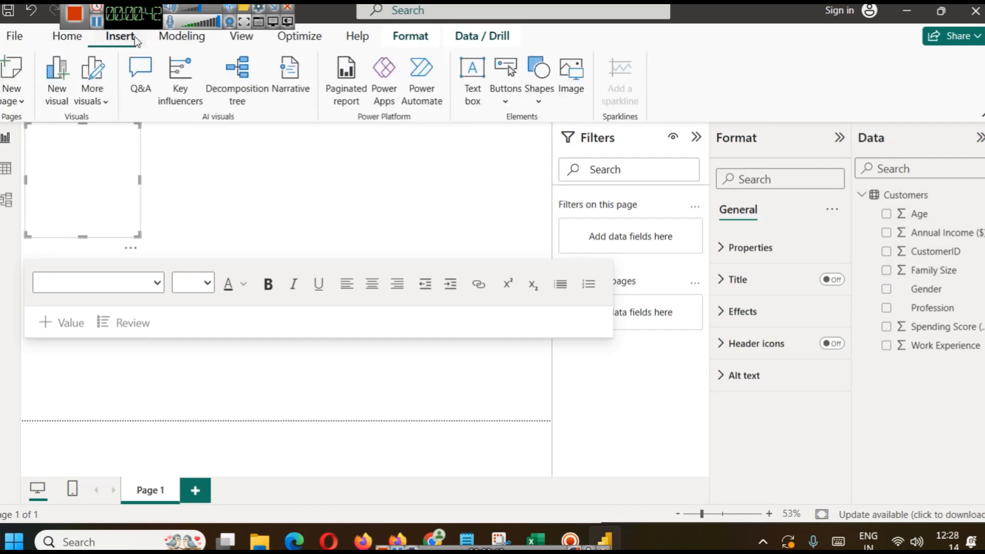
{"action": "left_click", "coordinate": [105, 160]}
{"action": "type", "text": "Shop Customer Data"}
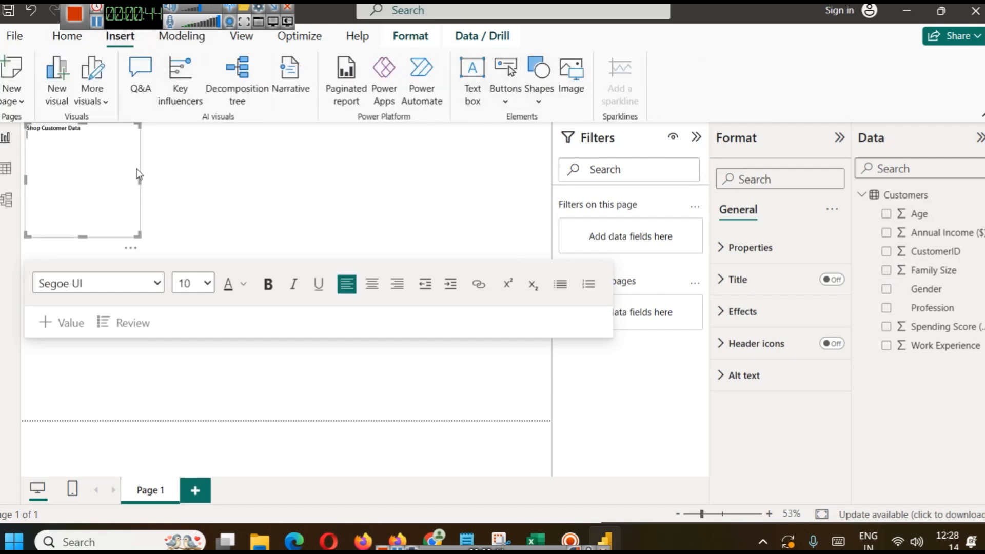
{"action": "left_click_drag", "start_coordinate": [139, 180], "coordinate": [545, 193]}
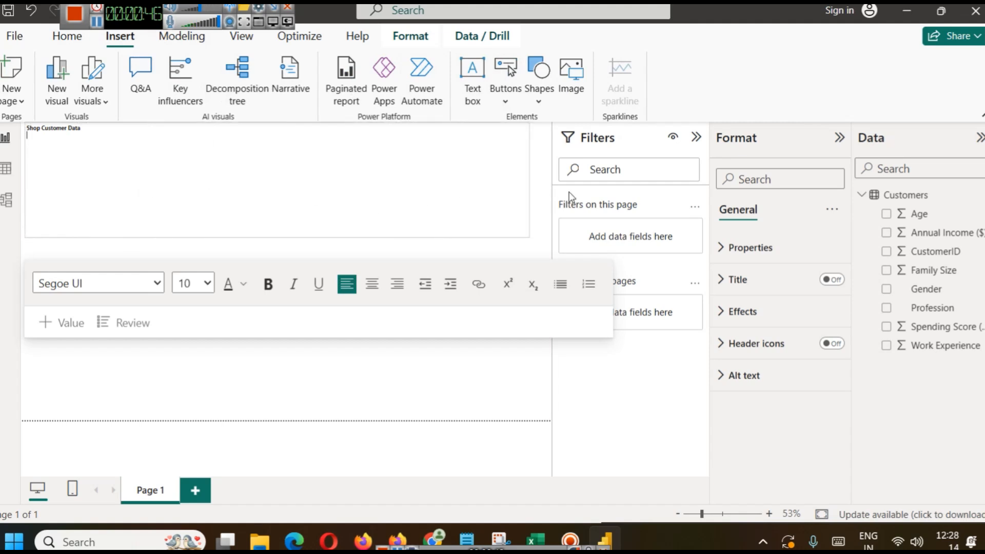
{"action": "left_click", "coordinate": [253, 150]}
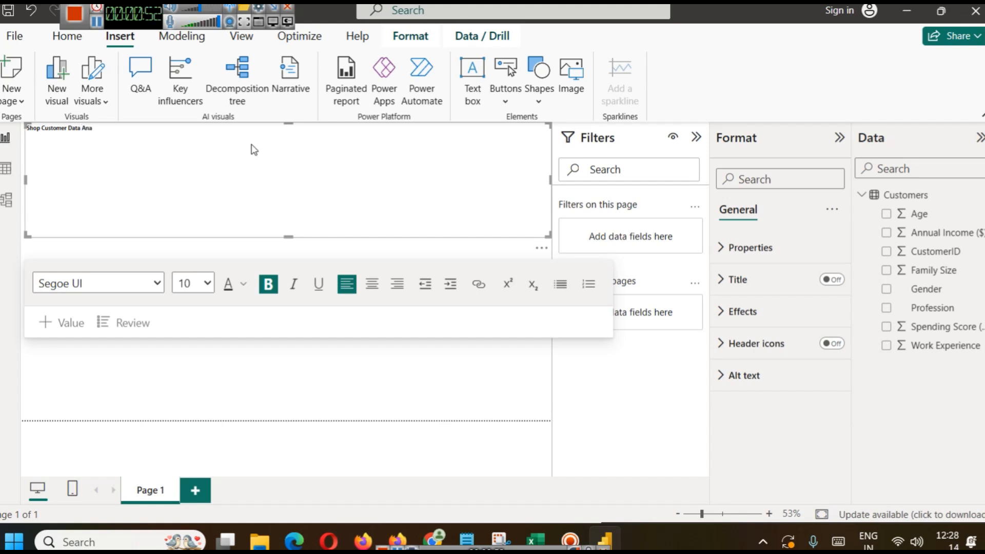
{"action": "type", "text": "Analysis - Know Your Target Audin"}
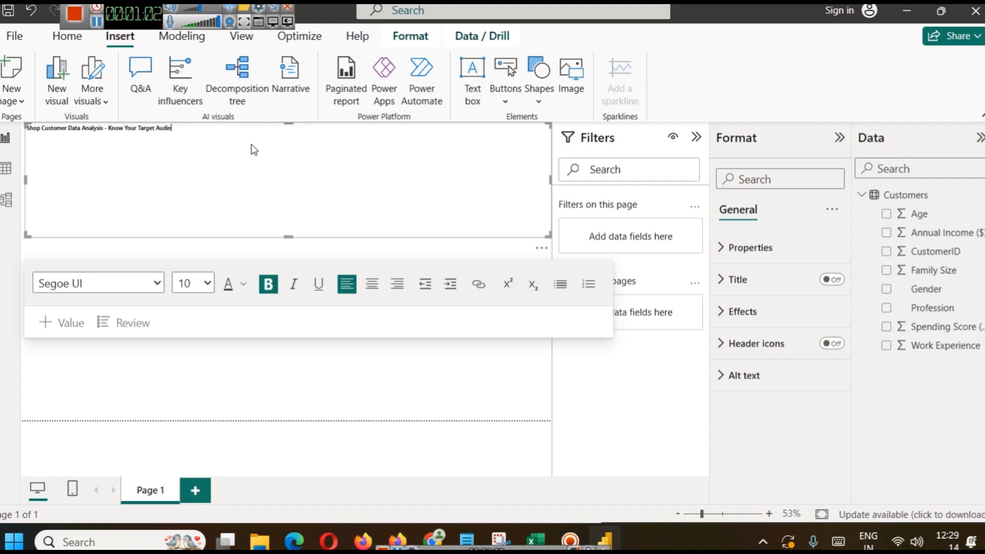
- Centre the whole title text horizontally and reduce its text box to a strip about one line high
{"action": "key", "text": "ctrl+a"}
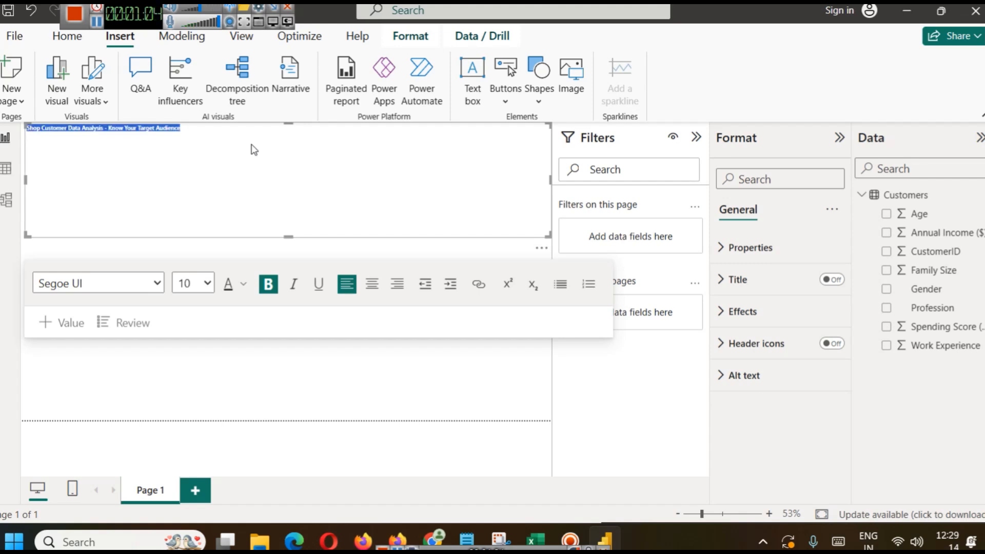
{"action": "left_click", "coordinate": [368, 290]}
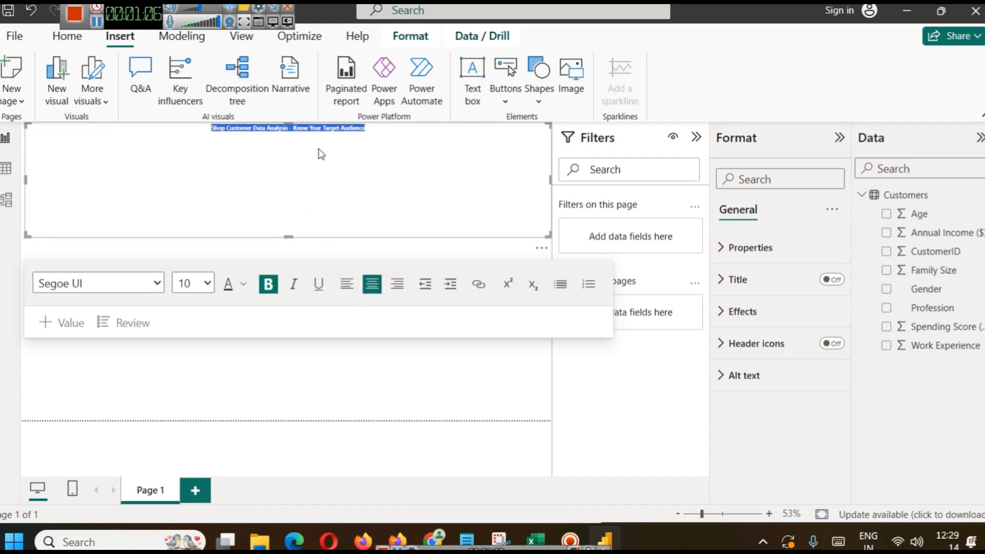
{"action": "left_click_drag", "start_coordinate": [288, 124], "coordinate": [278, 222]}
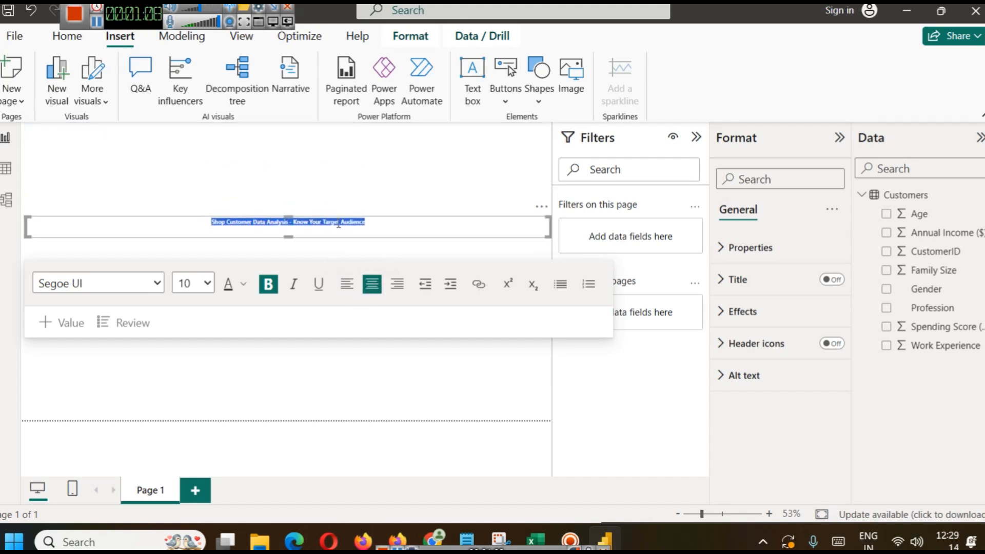
- Set the title's font size to 28, deselect the text box and collapse the Filters pane
{"action": "left_click", "coordinate": [208, 283]}
{"action": "left_click", "coordinate": [193, 236]}
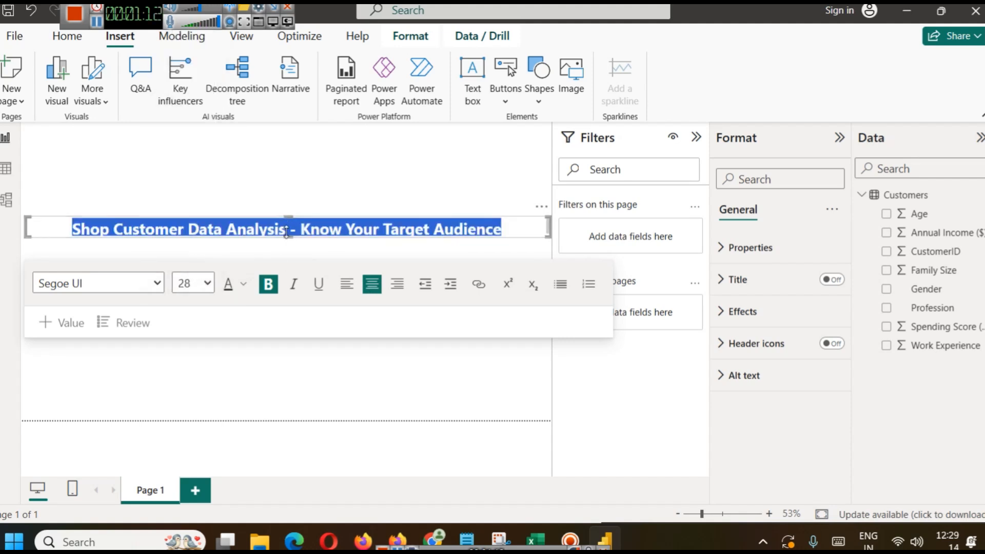
{"action": "left_click", "coordinate": [320, 301]}
{"action": "left_click", "coordinate": [392, 454]}
{"action": "left_click", "coordinate": [696, 137]}
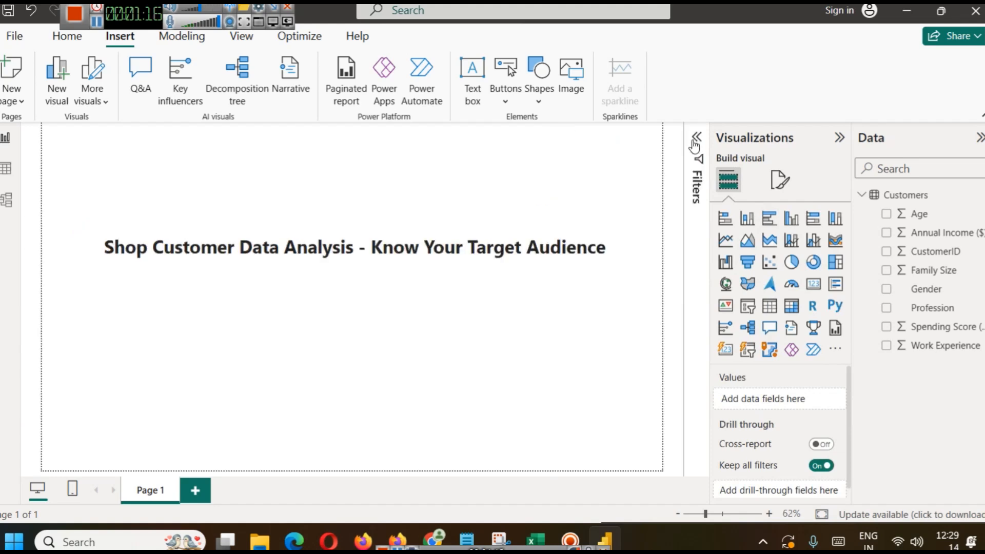
- Move the title text box to the bottom edge of the report page and reduce its height to fit the text line
{"action": "left_click", "coordinate": [387, 266]}
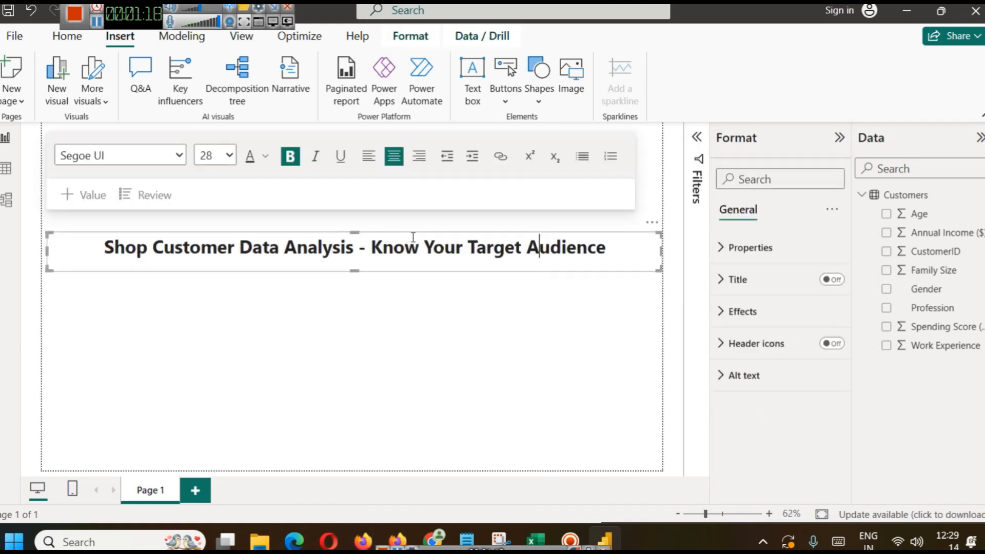
{"action": "left_click_drag", "start_coordinate": [413, 235], "coordinate": [415, 433]}
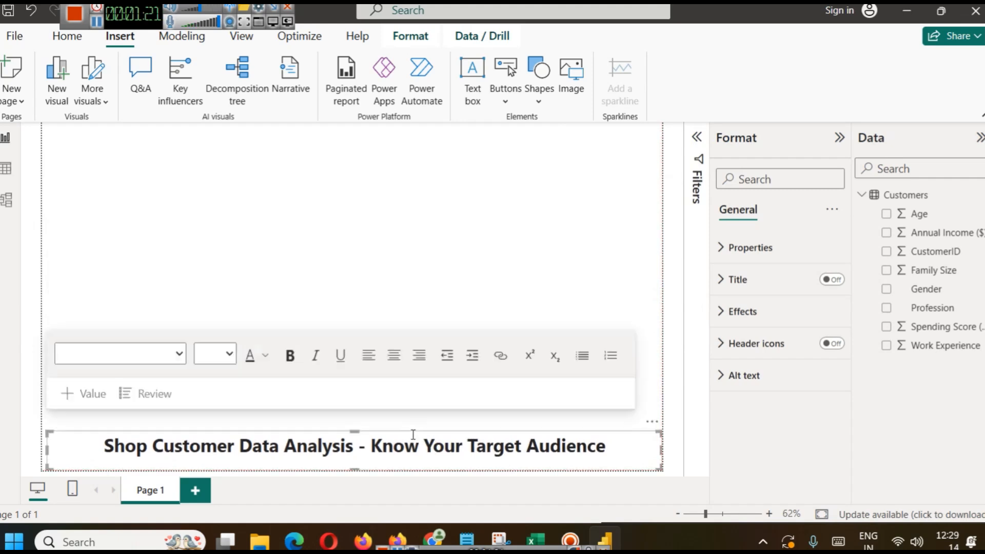
{"action": "left_click", "coordinate": [357, 437]}
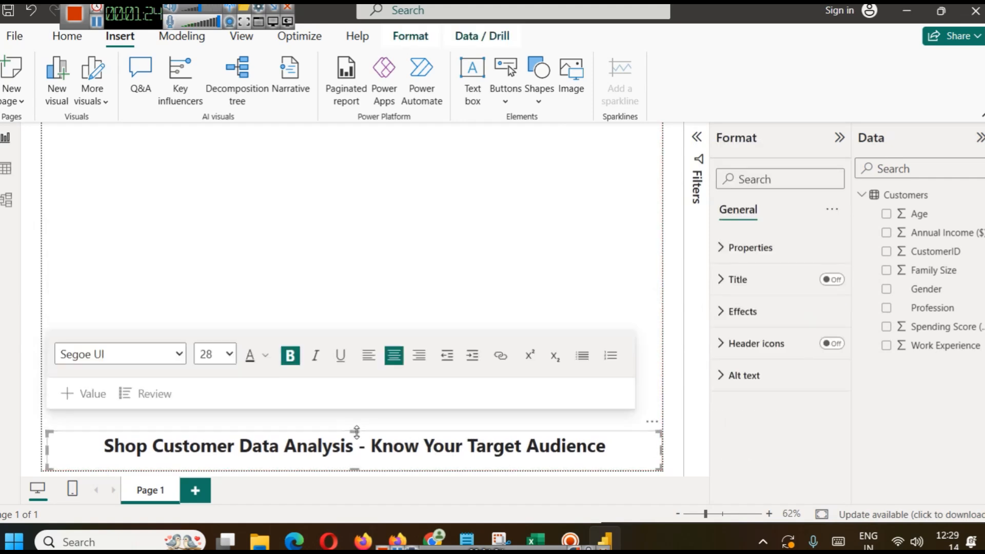
{"action": "left_click", "coordinate": [367, 435]}
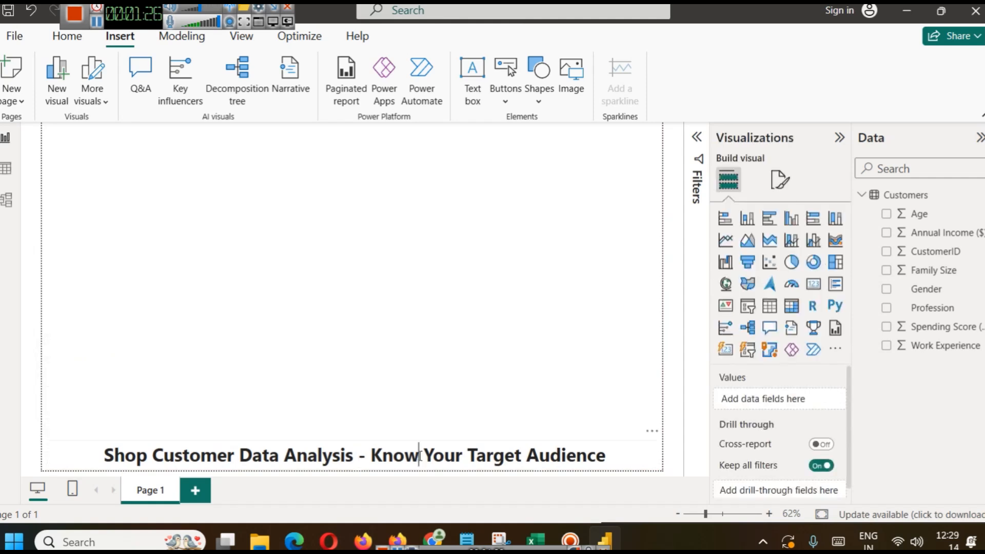
- Recolour the whole title text to the darkest brown shade of the theme's orange
{"action": "triple_click", "coordinate": [421, 454]}
{"action": "left_click", "coordinate": [265, 365]}
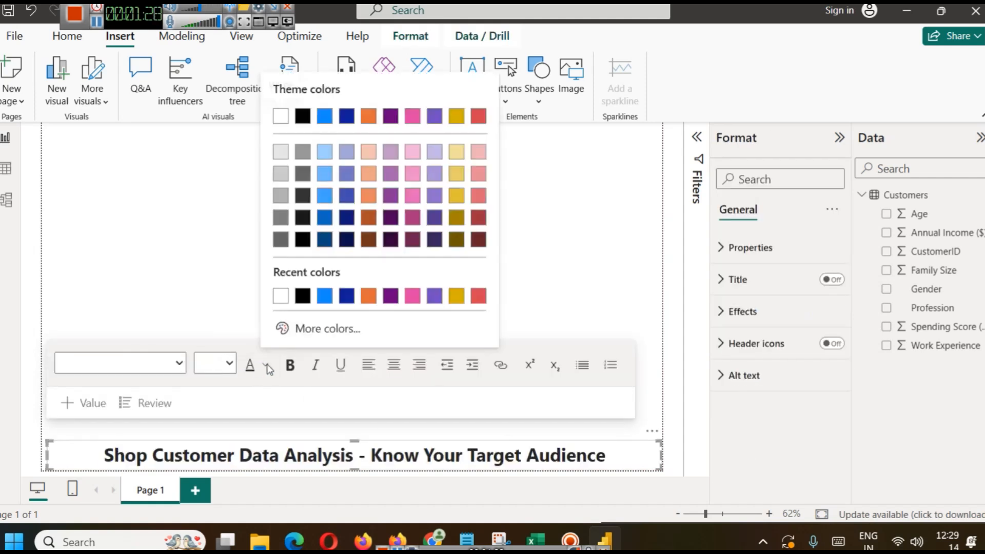
{"action": "left_click", "coordinate": [369, 243]}
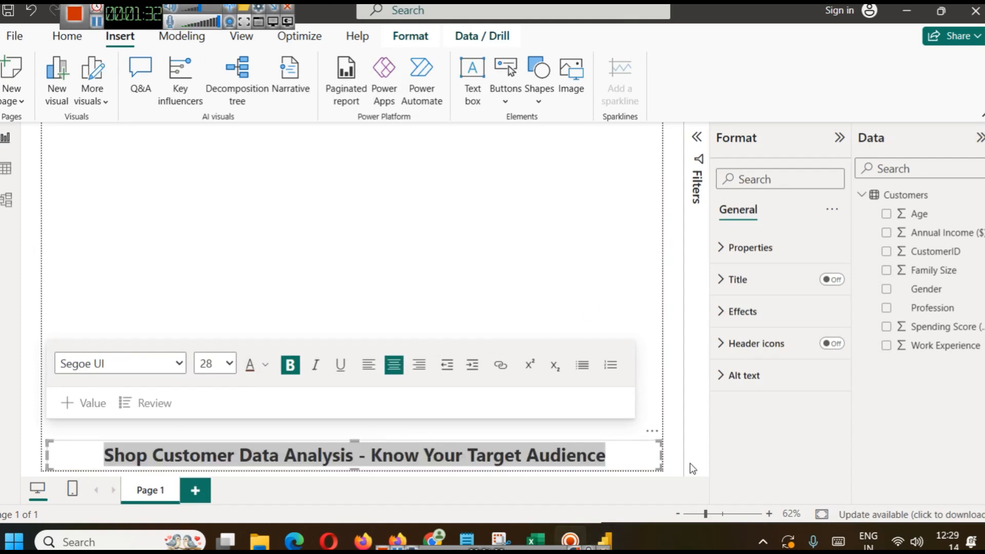
{"action": "left_click", "coordinate": [606, 291]}
{"action": "left_click", "coordinate": [634, 449]}
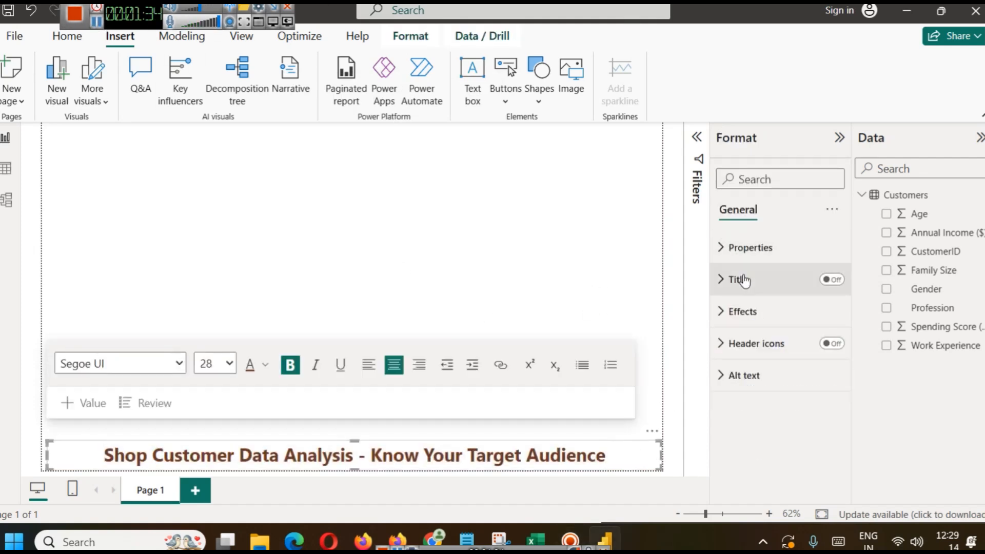
- Turn on a shadow for the title text box, set its position to Top left, and deselect the box
{"action": "left_click", "coordinate": [757, 321]}
{"action": "scroll", "coordinate": [787, 417], "scroll_direction": "down", "scroll_amount": 2}
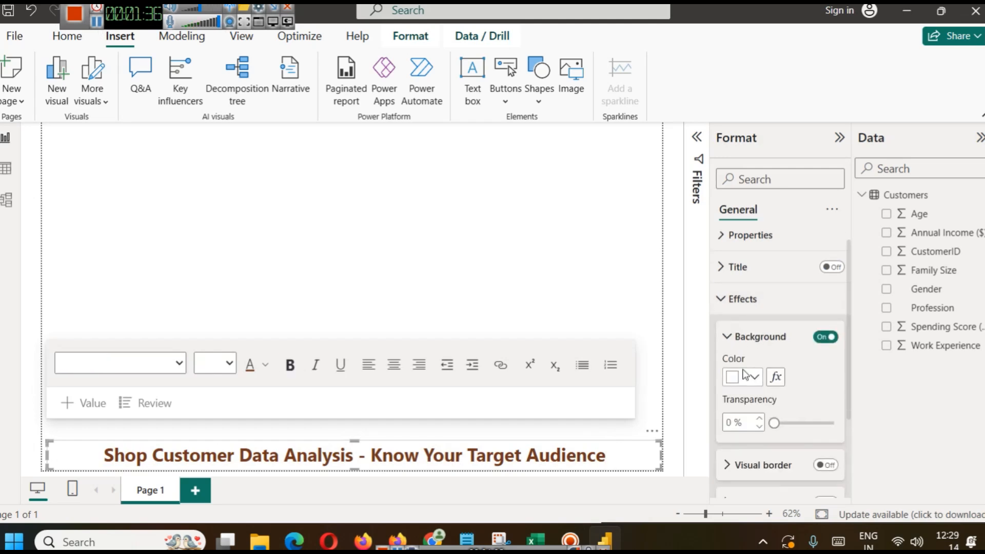
{"action": "left_click", "coordinate": [818, 437]}
{"action": "left_click", "coordinate": [750, 437]}
{"action": "scroll", "coordinate": [780, 415], "scroll_direction": "down", "scroll_amount": 2}
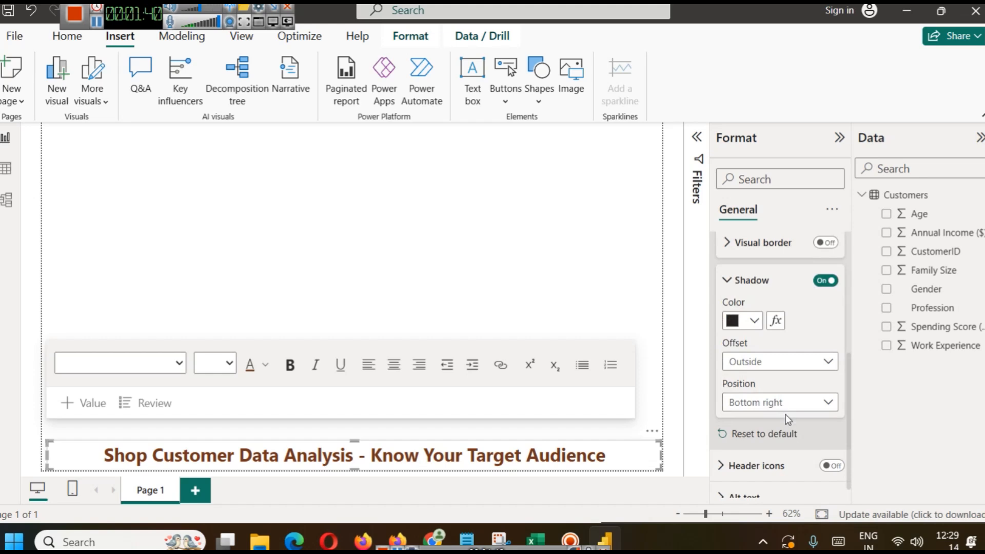
{"action": "left_click", "coordinate": [785, 402]}
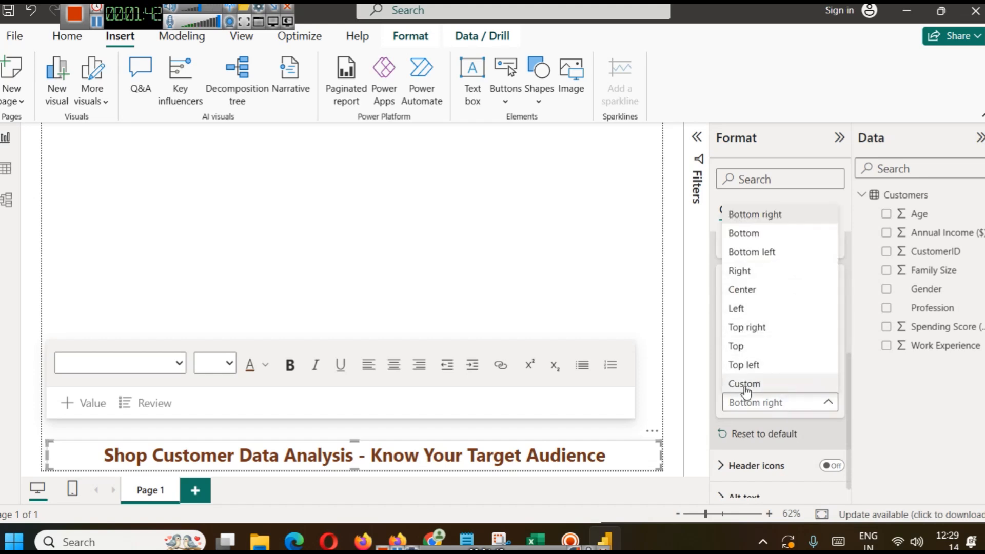
{"action": "left_click", "coordinate": [750, 364]}
{"action": "left_click", "coordinate": [515, 269]}
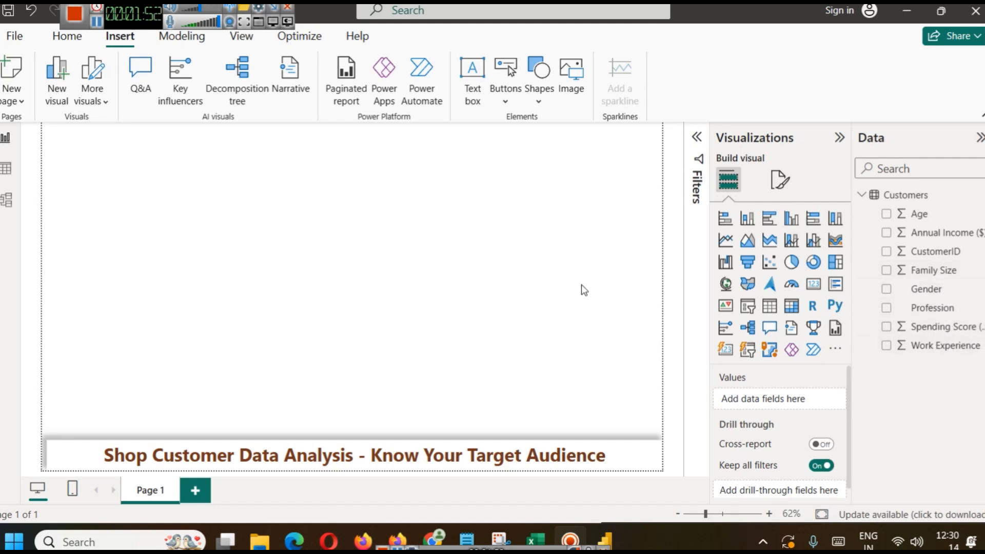
- Add a small card visual in the page's upper-left corner, about one-fifth of the page width, showing the count of CustomerID
{"action": "left_click", "coordinate": [813, 284]}
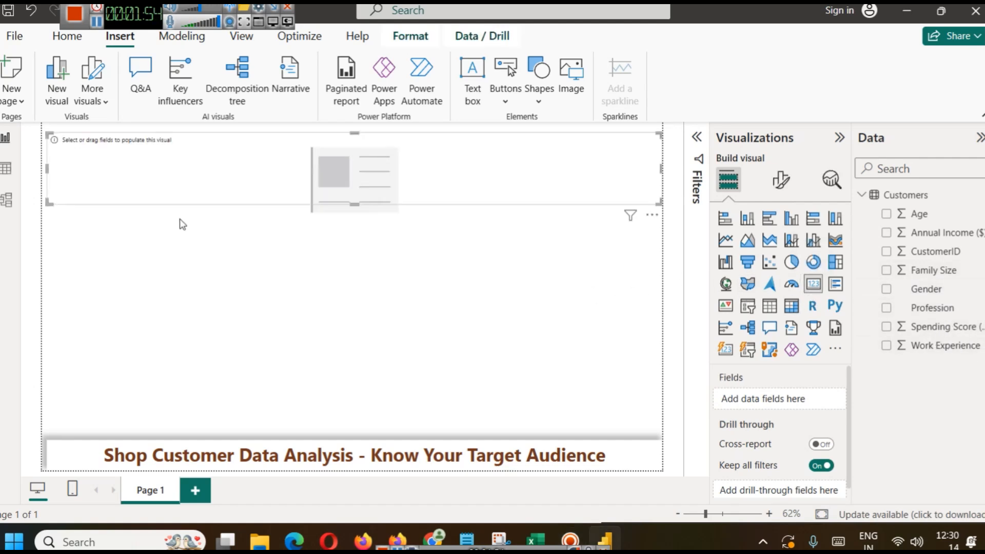
{"action": "left_click_drag", "start_coordinate": [661, 167], "coordinate": [163, 169]}
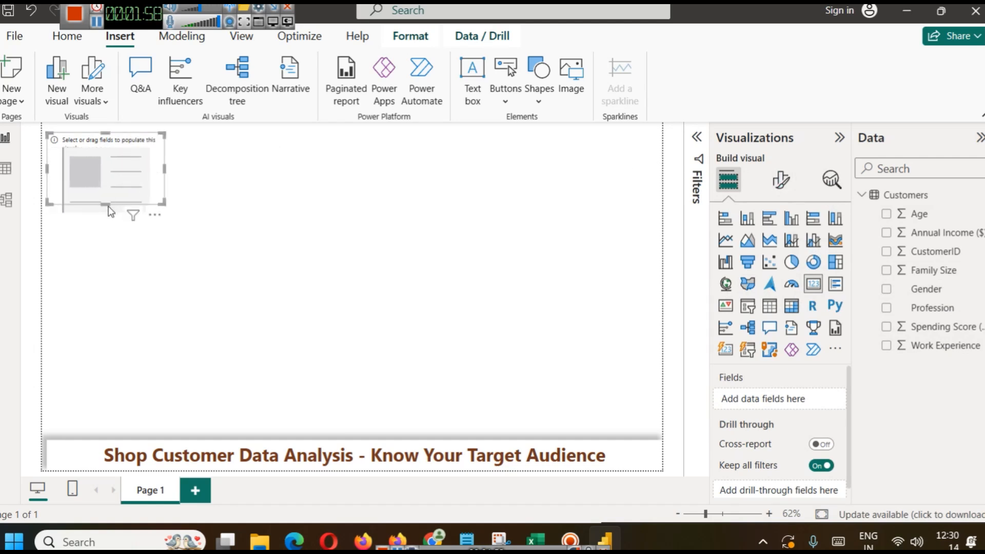
{"action": "left_click_drag", "start_coordinate": [107, 205], "coordinate": [105, 189]}
{"action": "left_click", "coordinate": [241, 215]}
{"action": "left_click", "coordinate": [100, 178]}
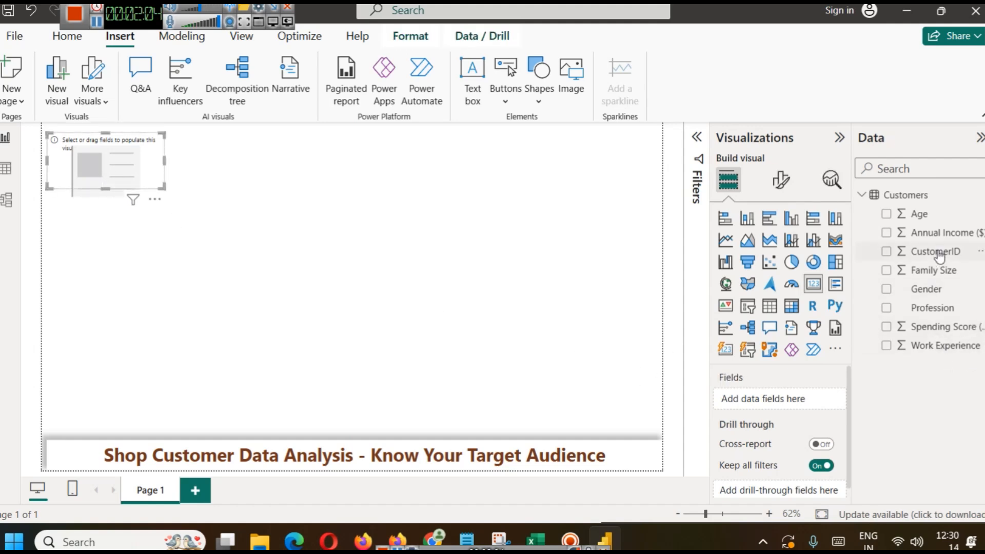
{"action": "left_click_drag", "start_coordinate": [939, 251], "coordinate": [792, 401]}
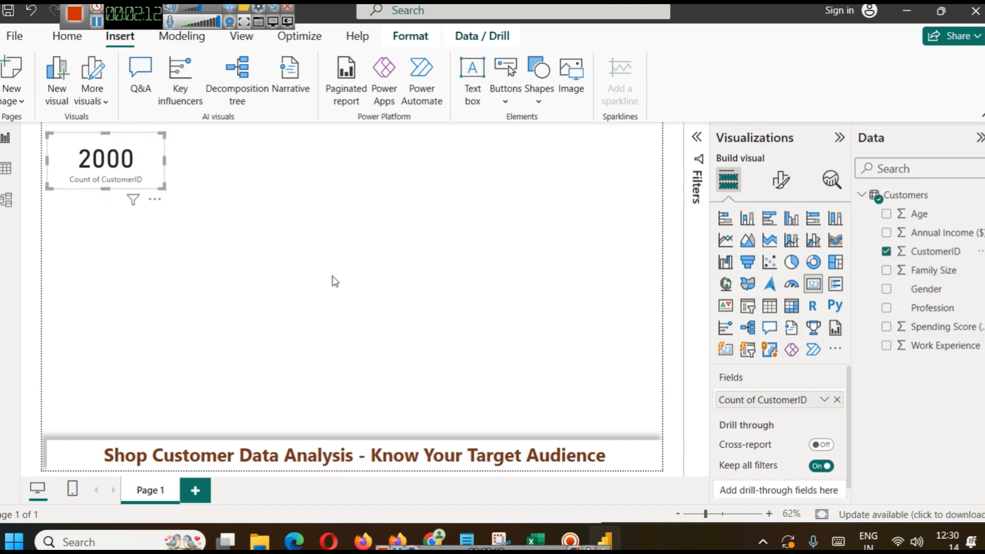
- Set the customer count card's callout value font size to 40
{"action": "left_click", "coordinate": [780, 182]}
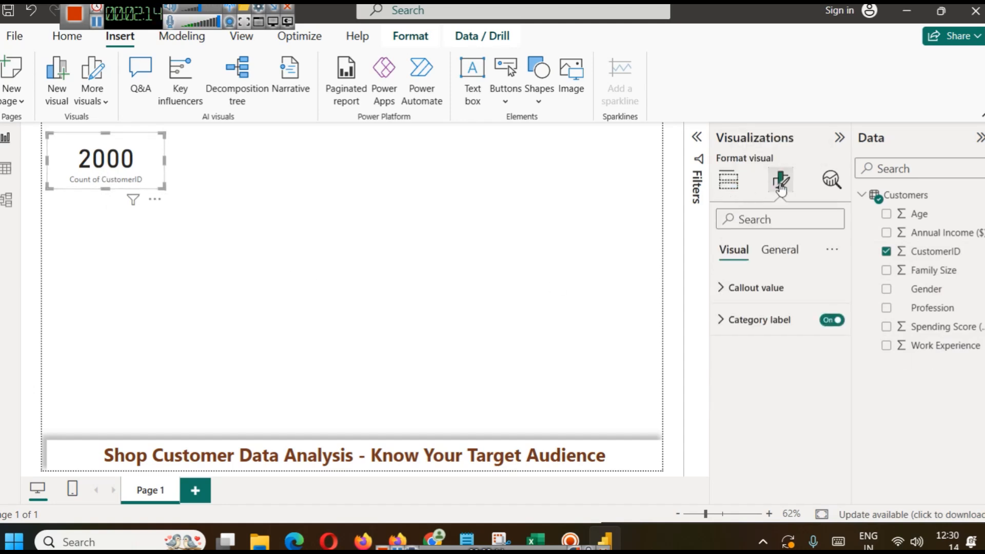
{"action": "left_click", "coordinate": [790, 257]}
{"action": "left_click", "coordinate": [737, 259]}
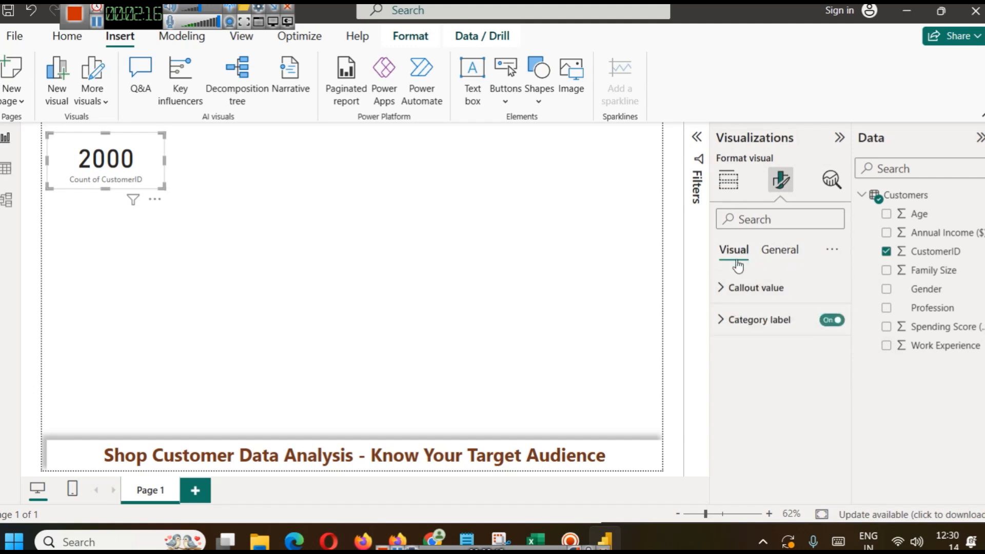
{"action": "left_click", "coordinate": [751, 288]}
{"action": "left_click", "coordinate": [818, 342]}
{"action": "type", "text": "40"}
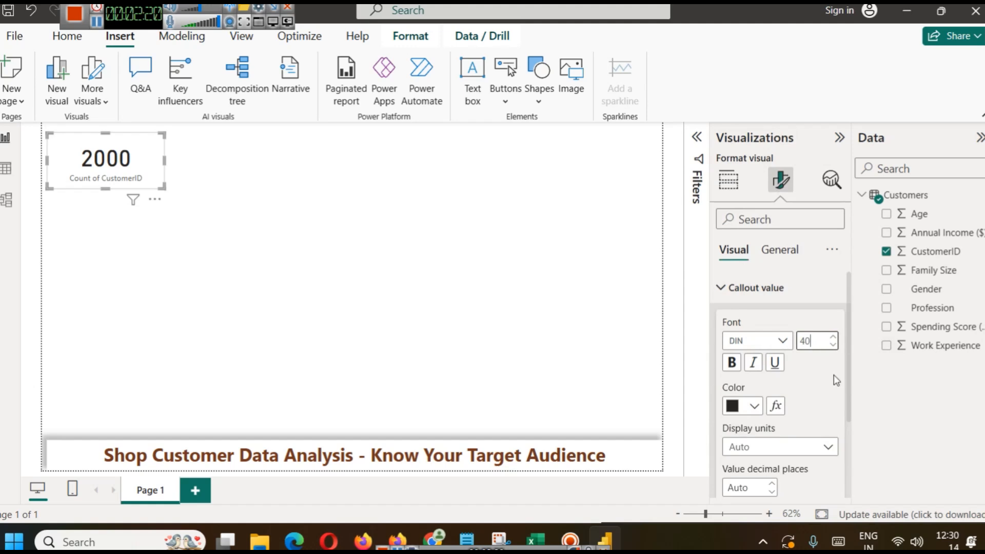
{"action": "left_click", "coordinate": [341, 264]}
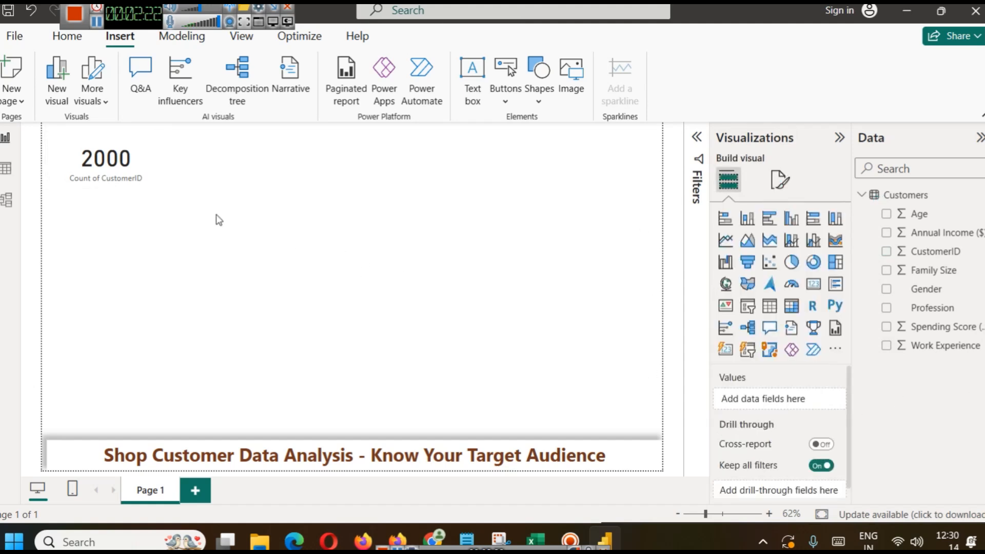
- Turn on the shadow effect for the customer count card and deselect it
{"action": "left_click", "coordinate": [100, 165]}
{"action": "left_click", "coordinate": [780, 179]}
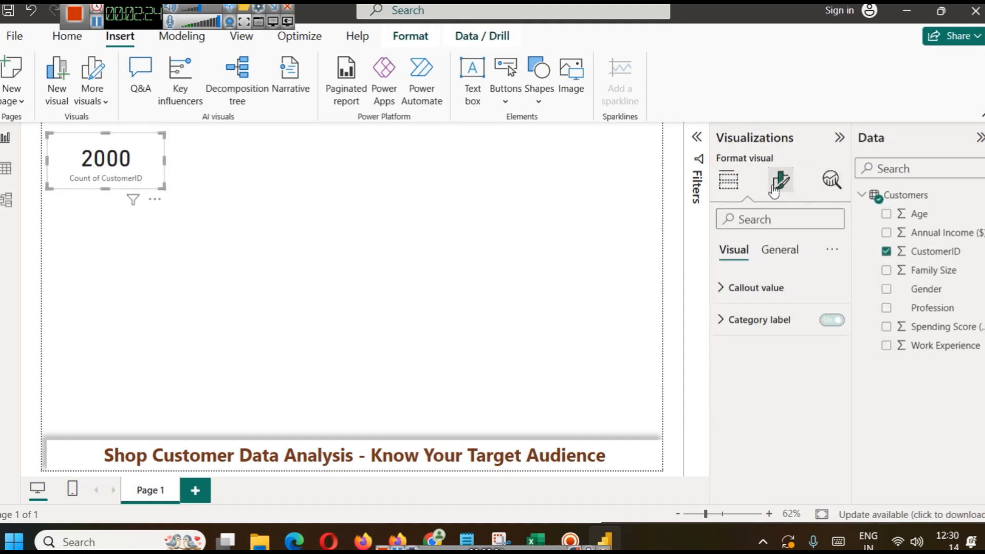
{"action": "left_click", "coordinate": [779, 249]}
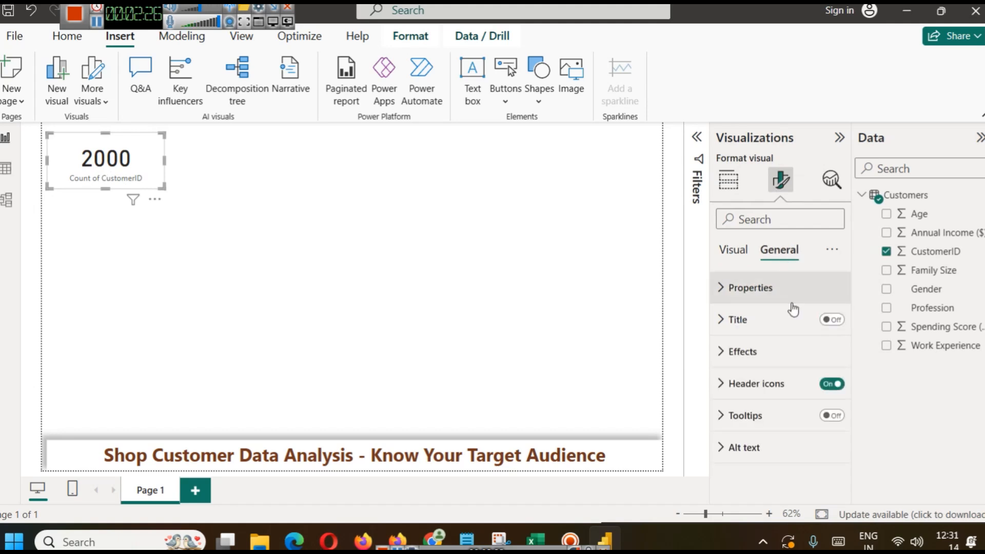
{"action": "left_click", "coordinate": [772, 354]}
{"action": "scroll", "coordinate": [795, 405], "scroll_direction": "down", "scroll_amount": 2}
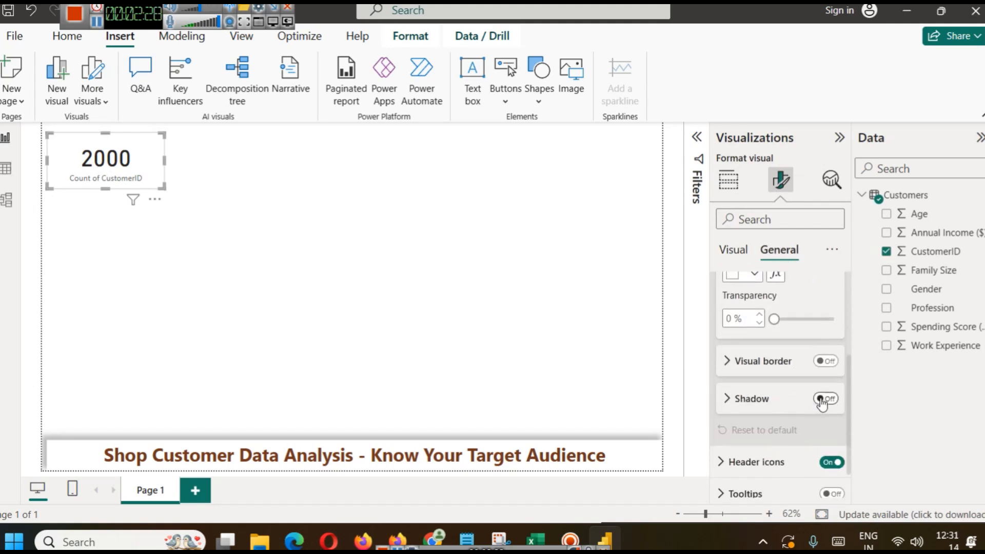
{"action": "left_click", "coordinate": [825, 399]}
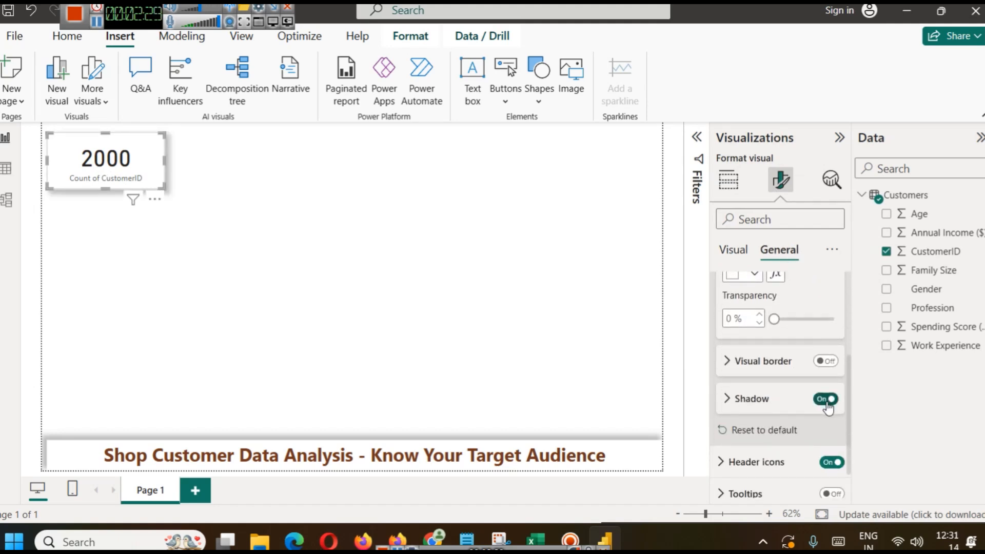
{"action": "left_click", "coordinate": [208, 183]}
{"action": "left_click", "coordinate": [140, 165]}
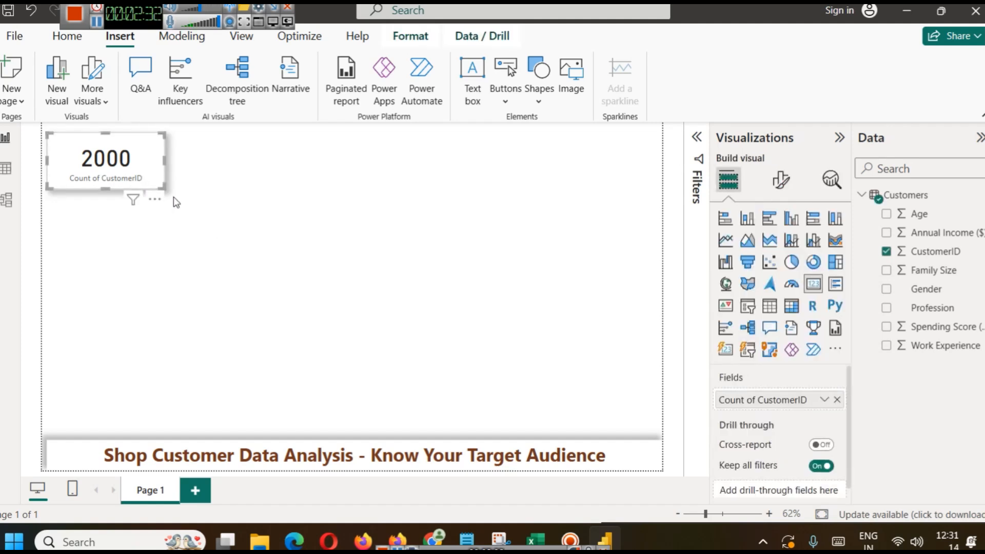
{"action": "left_click", "coordinate": [258, 290]}
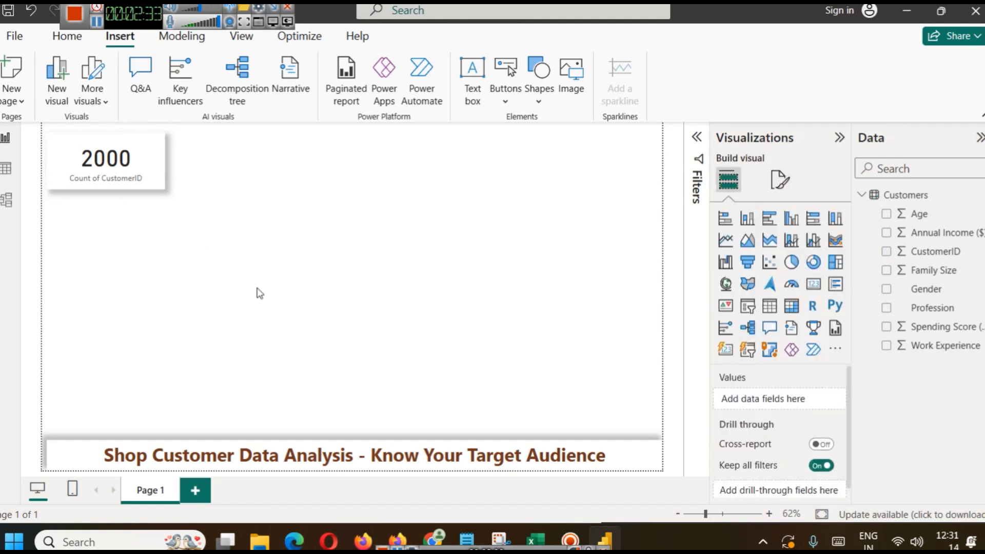
- Format the card's callout value in dark brown and bold
{"action": "left_click", "coordinate": [151, 147]}
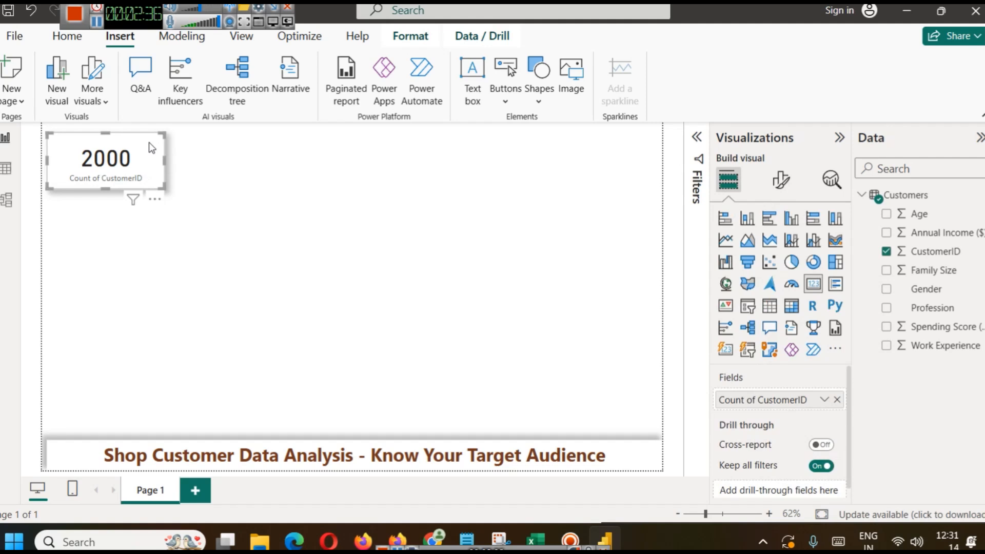
{"action": "left_click", "coordinate": [778, 182]}
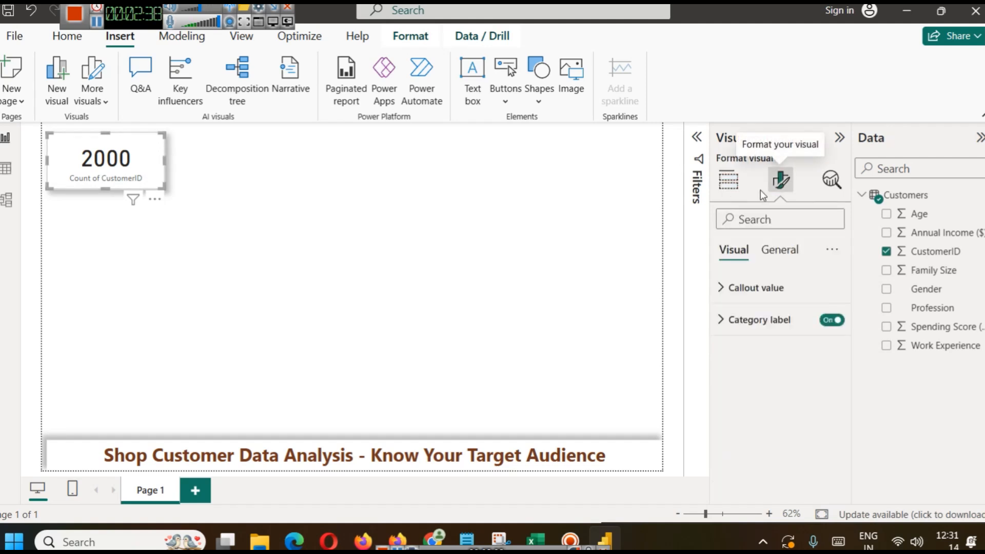
{"action": "left_click", "coordinate": [761, 290]}
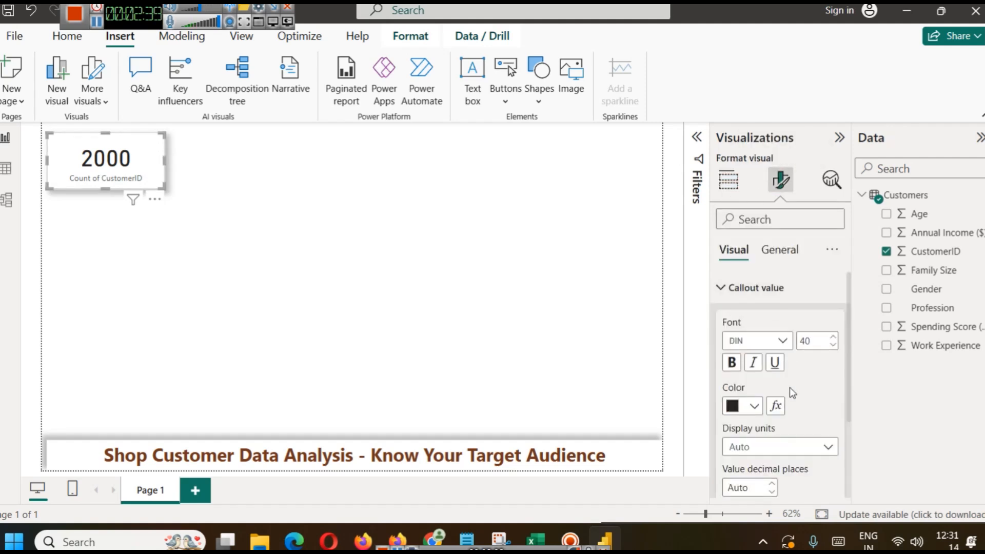
{"action": "left_click", "coordinate": [754, 407]}
{"action": "left_click", "coordinate": [832, 282]}
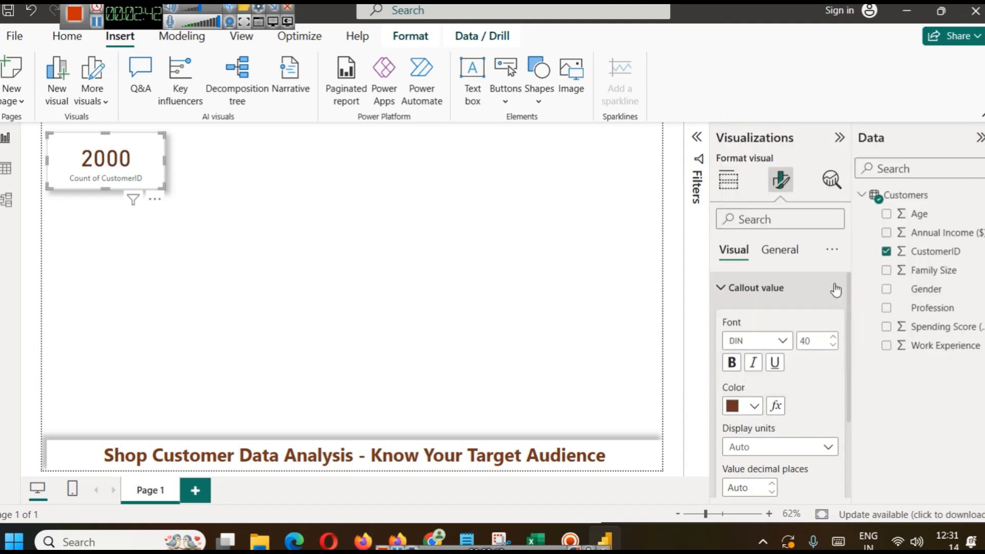
{"action": "left_click", "coordinate": [730, 366]}
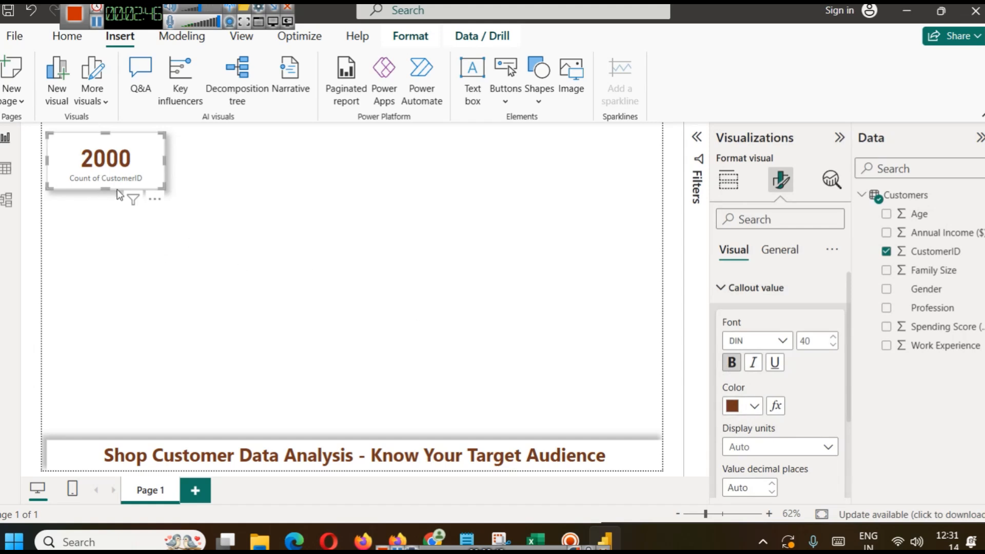
{"action": "left_click", "coordinate": [253, 211]}
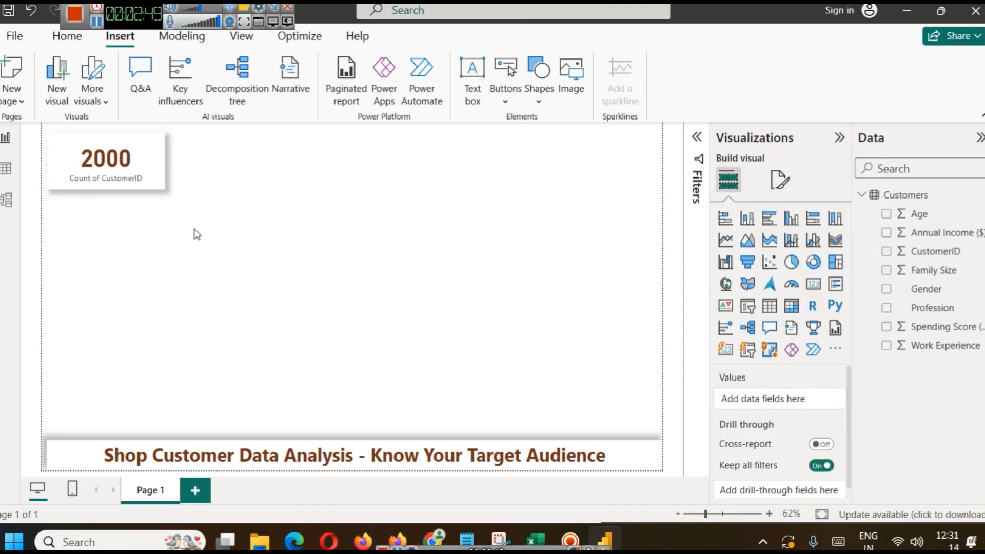
- Format the card's category label in bold, font size 13, with a brownish darker shade of the theme's orange
{"action": "left_click", "coordinate": [117, 185]}
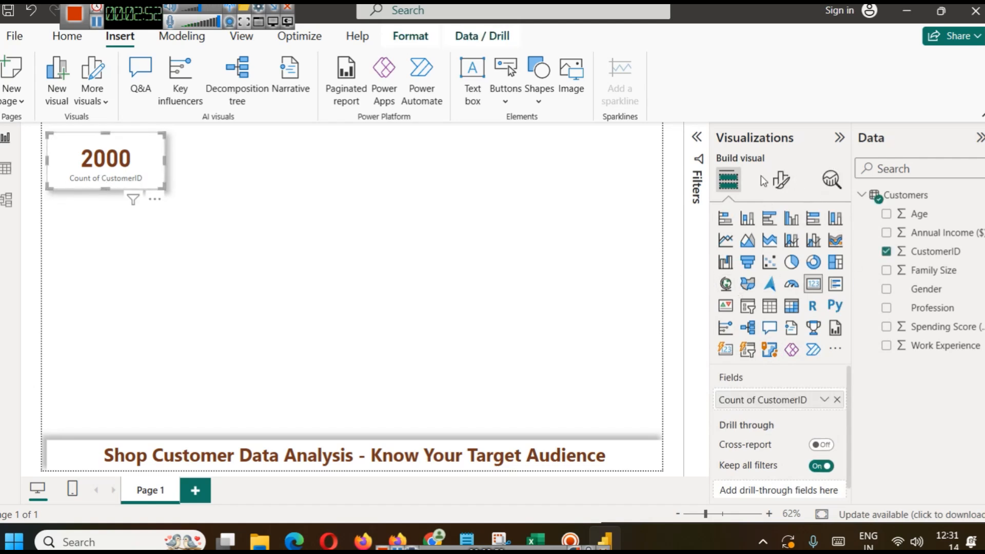
{"action": "left_click", "coordinate": [780, 180]}
{"action": "left_click", "coordinate": [758, 321]}
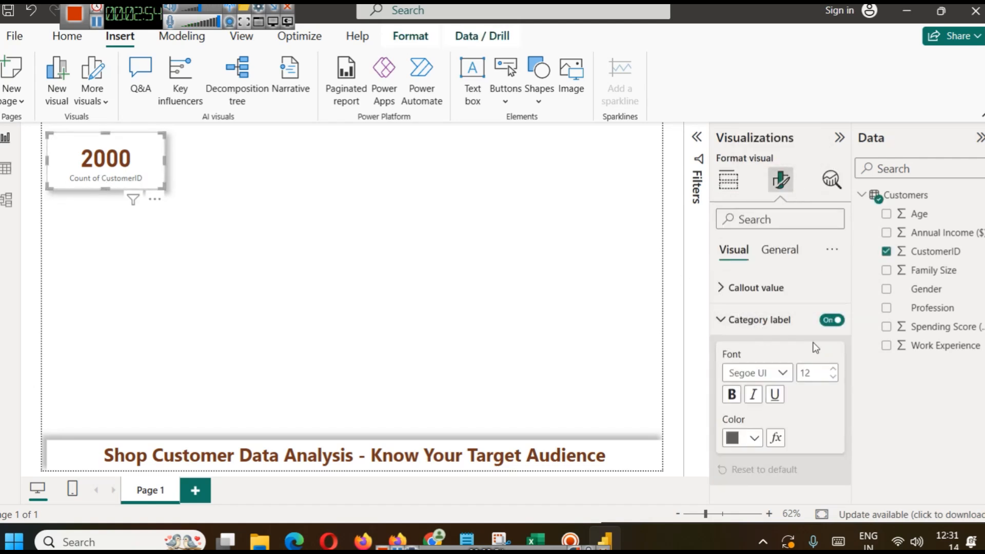
{"action": "left_click", "coordinate": [732, 395]}
{"action": "left_click", "coordinate": [832, 369]}
{"action": "left_click", "coordinate": [752, 438]}
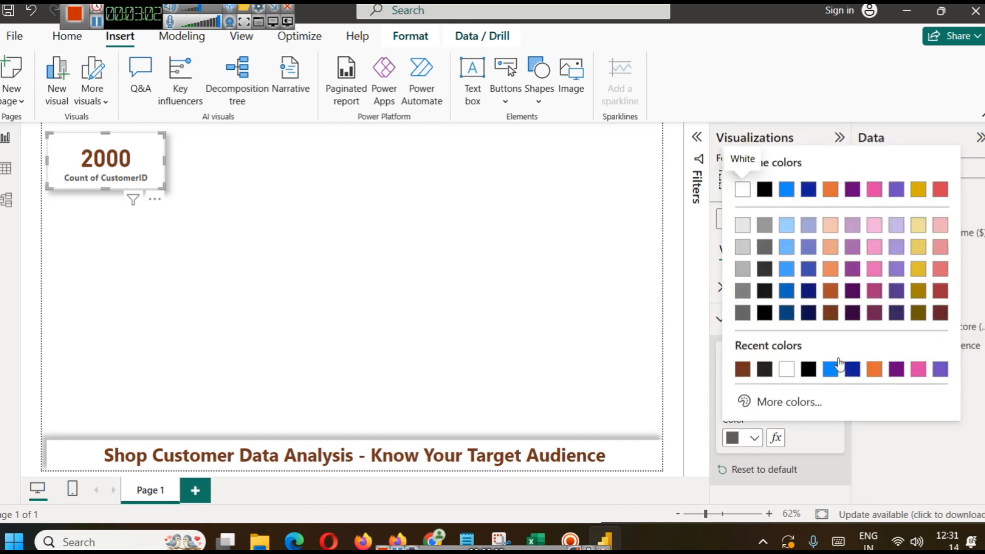
{"action": "left_click", "coordinate": [830, 290]}
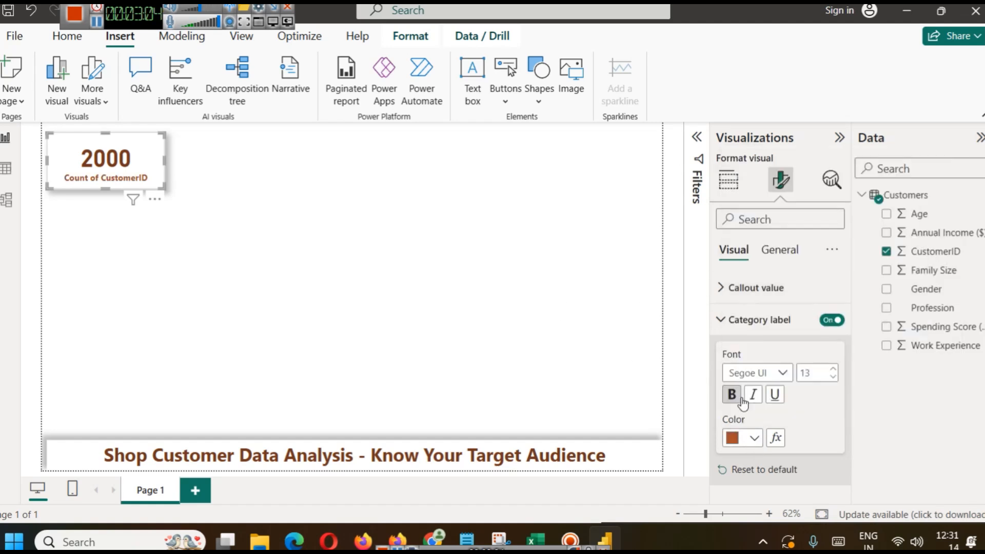
{"action": "left_click", "coordinate": [754, 437]}
{"action": "left_click", "coordinate": [808, 313]}
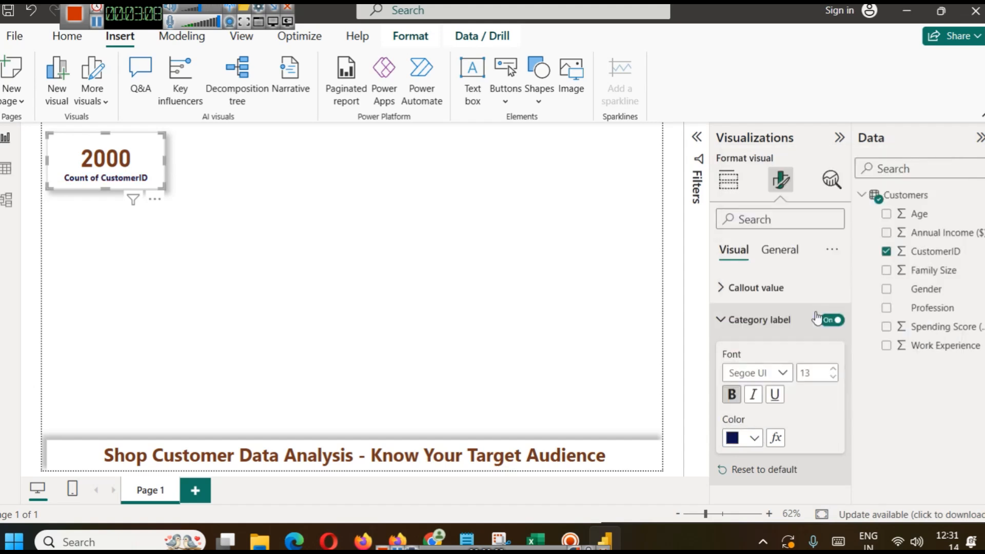
{"action": "left_click", "coordinate": [756, 437]}
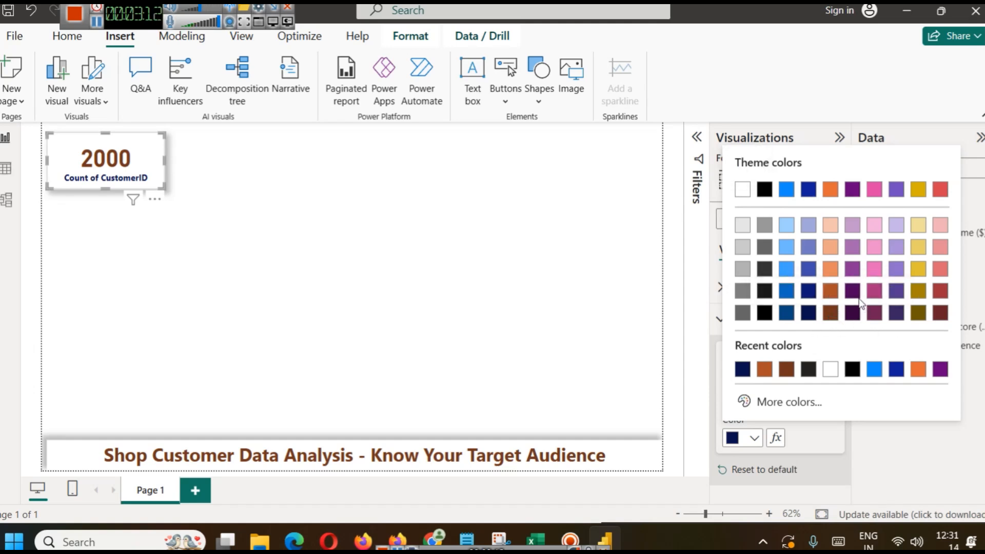
{"action": "left_click", "coordinate": [829, 293]}
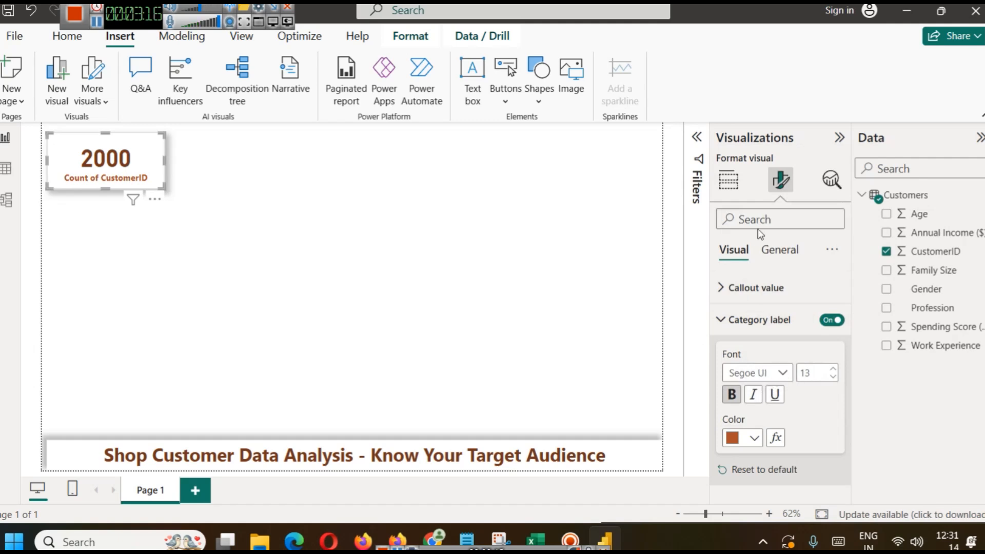
- Rename the customer count card's field for this visual to "Count of Customers" and deselect the card
{"action": "left_click", "coordinate": [728, 179]}
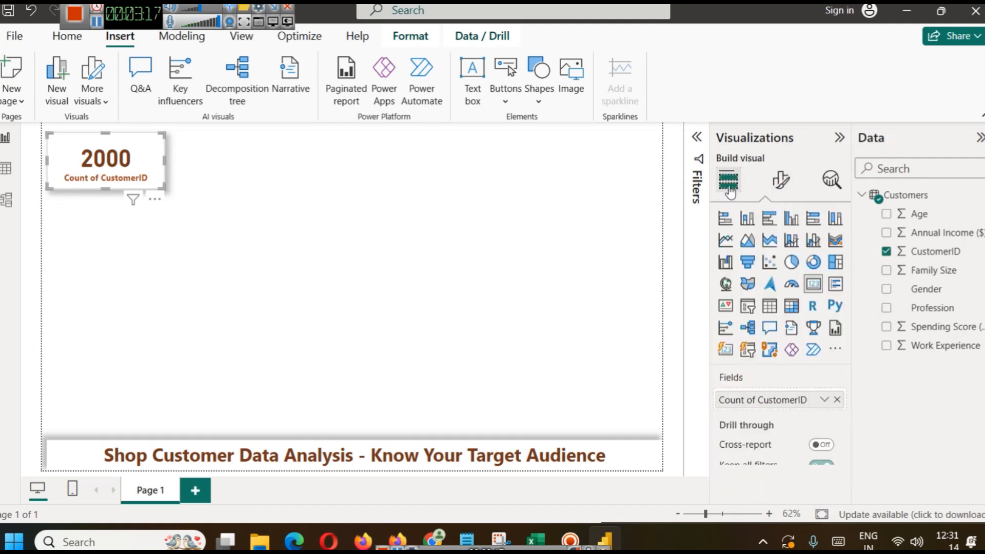
{"action": "left_click", "coordinate": [824, 394]}
{"action": "left_click", "coordinate": [839, 182]}
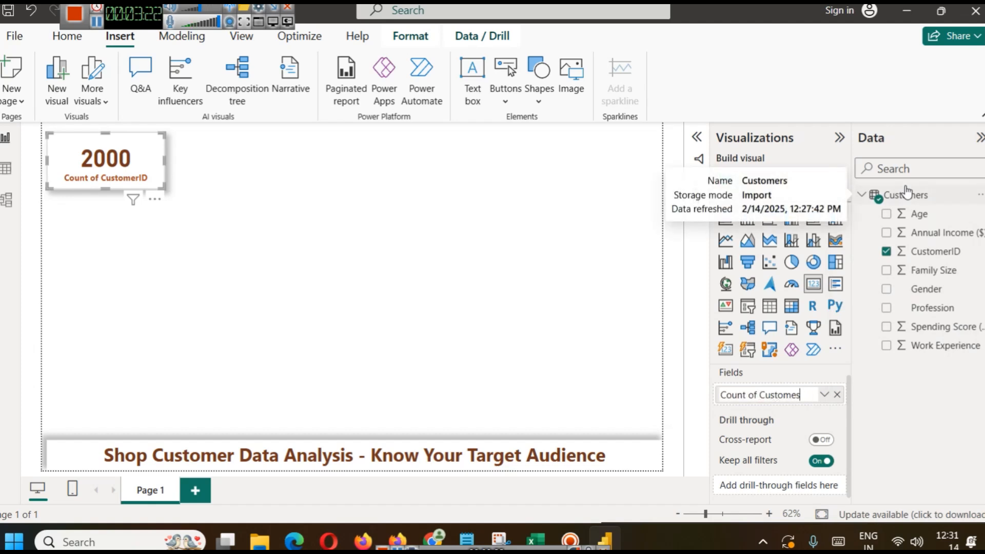
{"action": "type", "text": "s"}
{"action": "key", "text": "Return"}
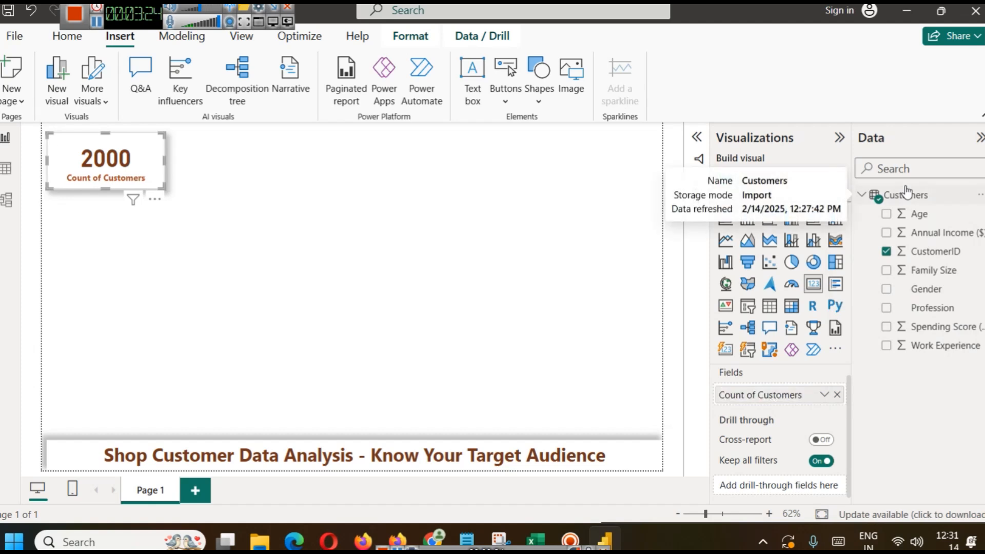
{"action": "left_click", "coordinate": [403, 218]}
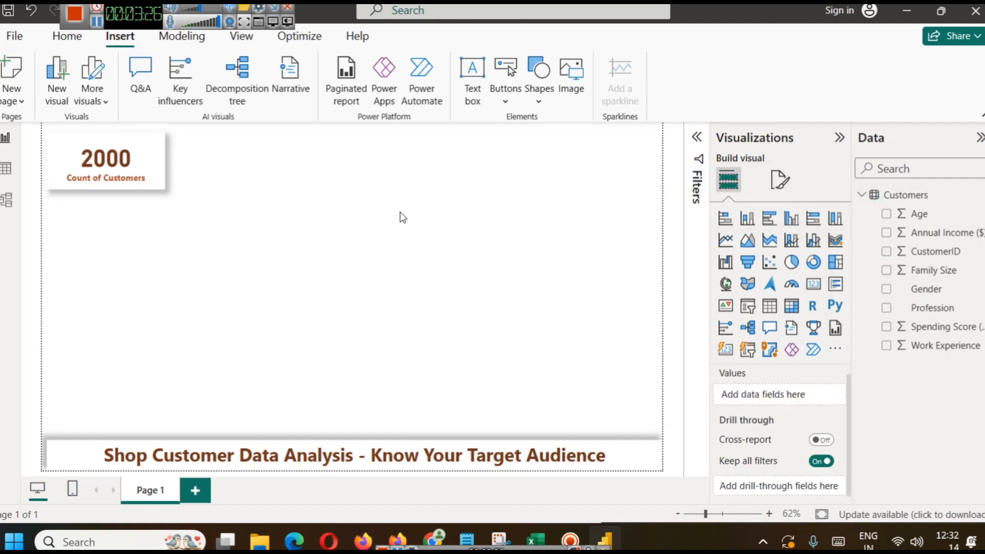
- Duplicate the Count of Customers card and place the copy beside the original in the same row
{"action": "left_click", "coordinate": [114, 164]}
{"action": "key", "text": "ctrl+c"}
{"action": "key", "text": "ctrl+v"}
{"action": "left_click_drag", "start_coordinate": [114, 164], "coordinate": [246, 159]}
{"action": "left_click", "coordinate": [269, 239]}
{"action": "left_click", "coordinate": [265, 197]}
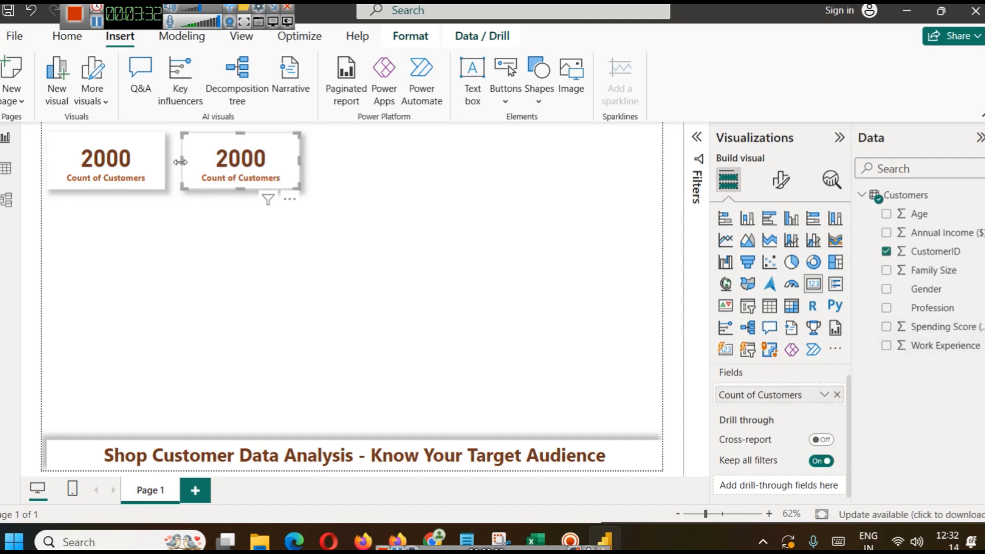
- Replace the copied card's field with Annual Income ($) and aggregate it as Average
{"action": "left_click", "coordinate": [6, 171]}
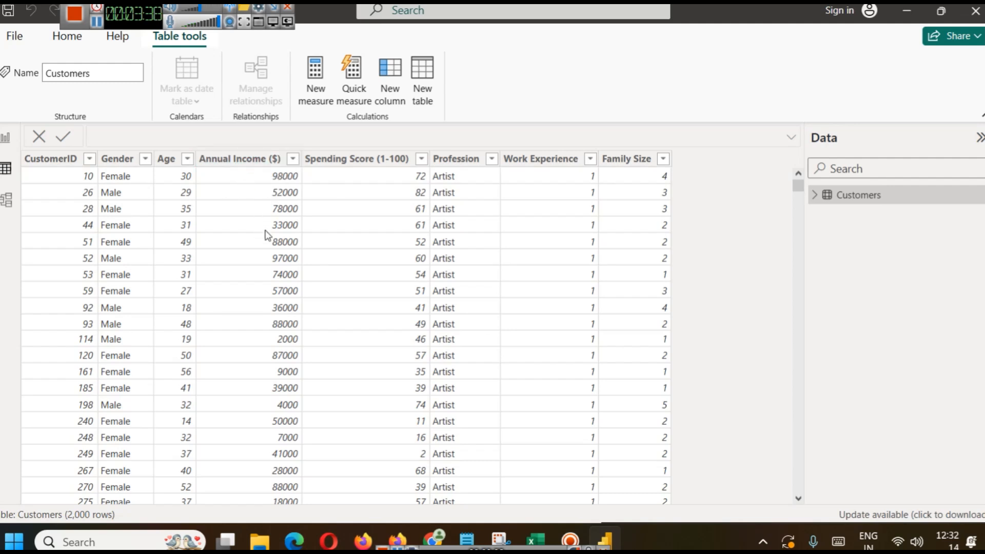
{"action": "left_click", "coordinate": [5, 140]}
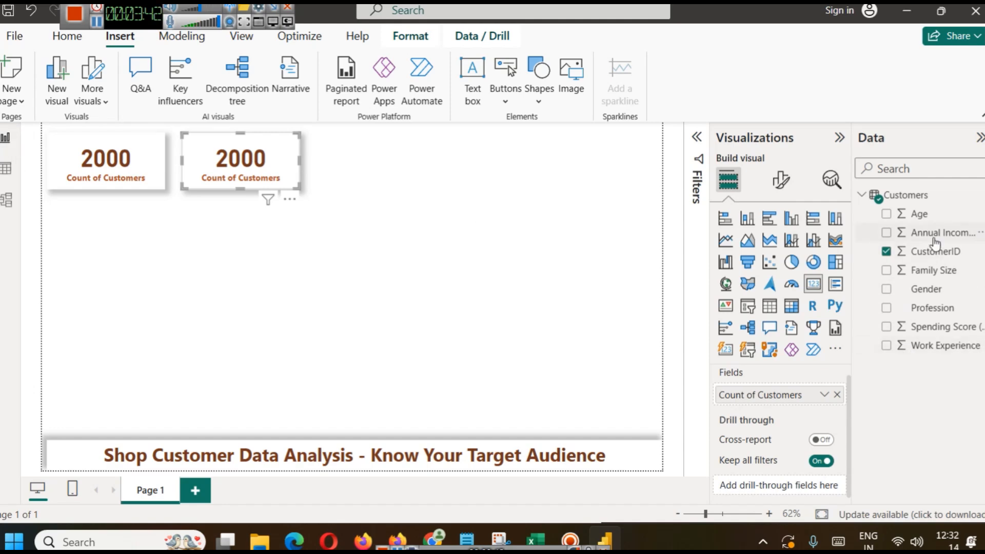
{"action": "left_click", "coordinate": [836, 394]}
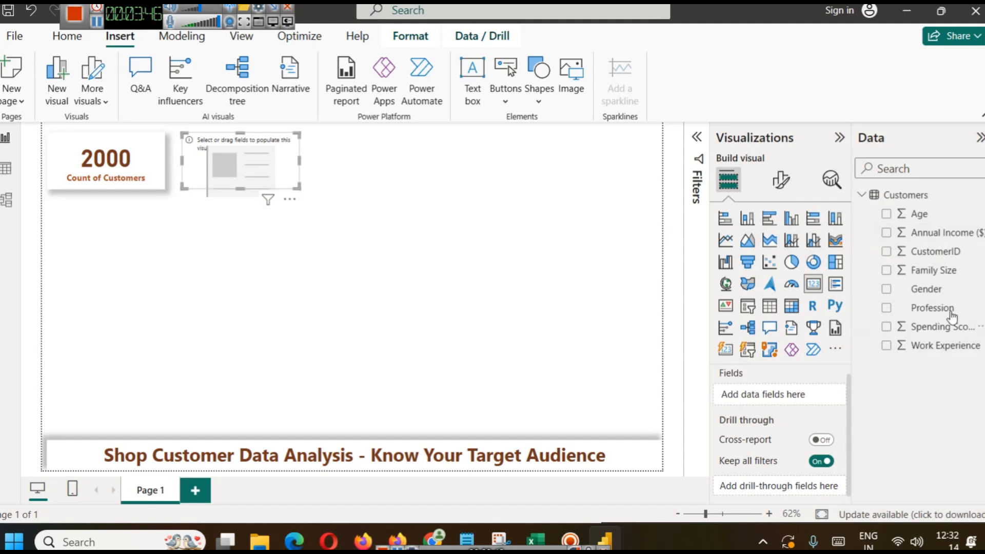
{"action": "left_click_drag", "start_coordinate": [942, 234], "coordinate": [786, 398]}
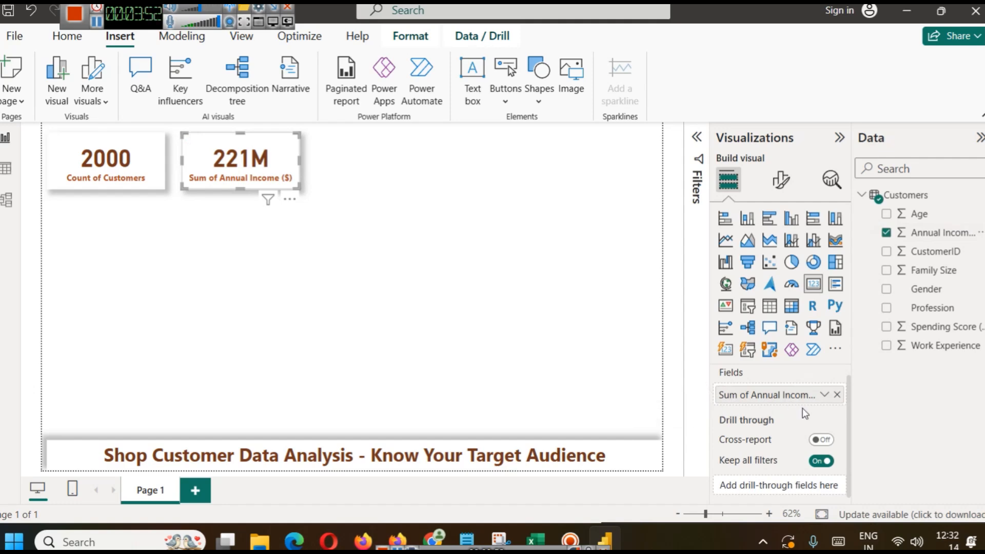
{"action": "left_click", "coordinate": [824, 394]}
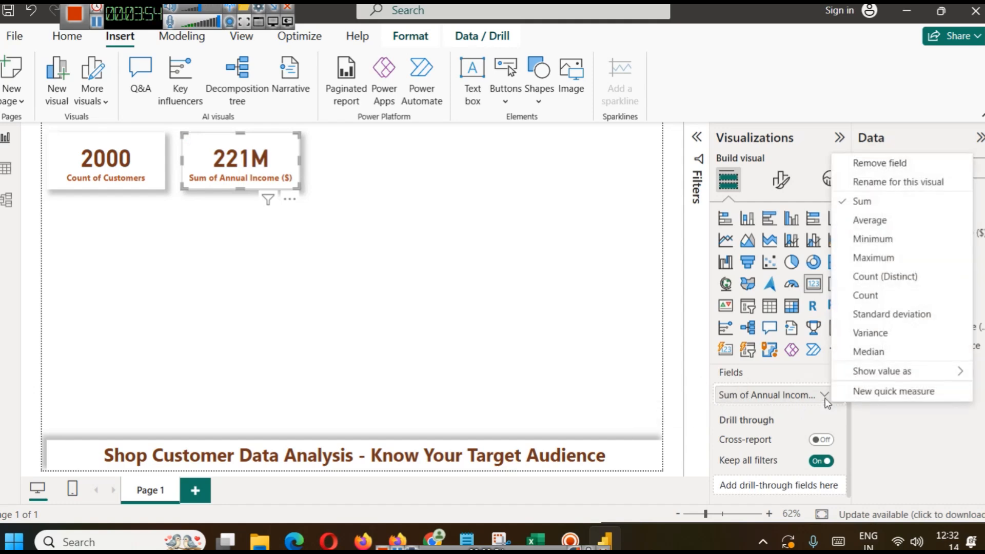
{"action": "left_click", "coordinate": [882, 220]}
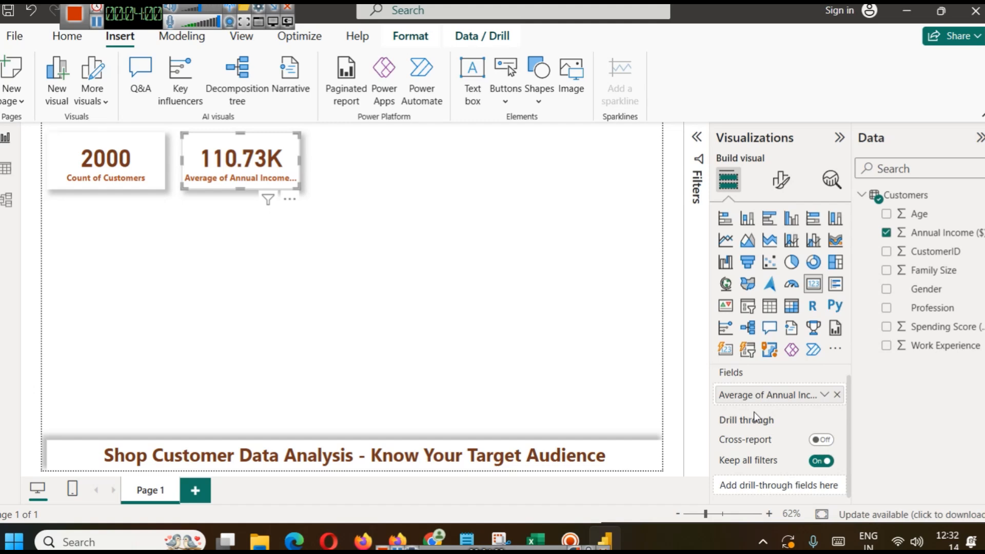
- Rename the income card's field for this visual to "Avg Annual Income ($)" and deselect the card
{"action": "left_click", "coordinate": [823, 394]}
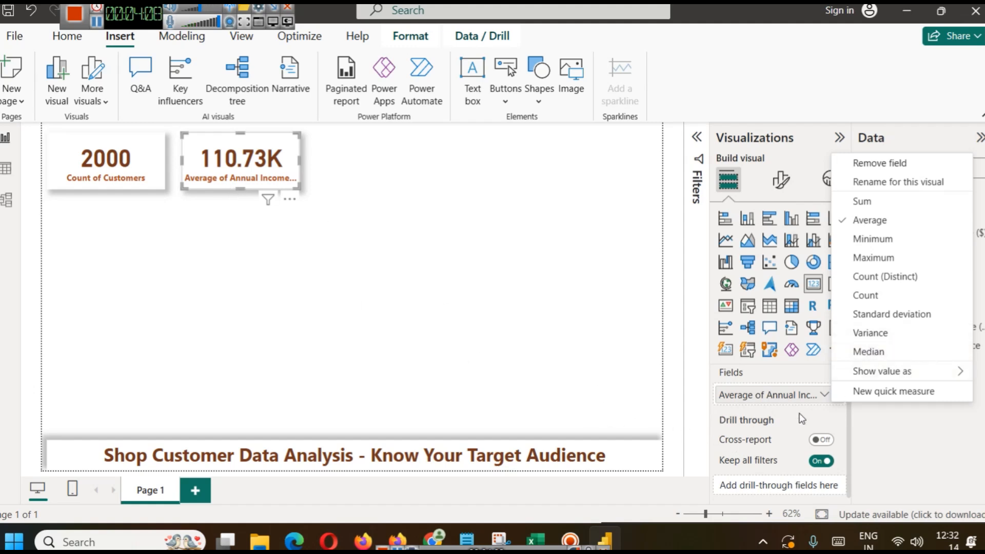
{"action": "left_click", "coordinate": [892, 182]}
{"action": "key", "text": "Home"}
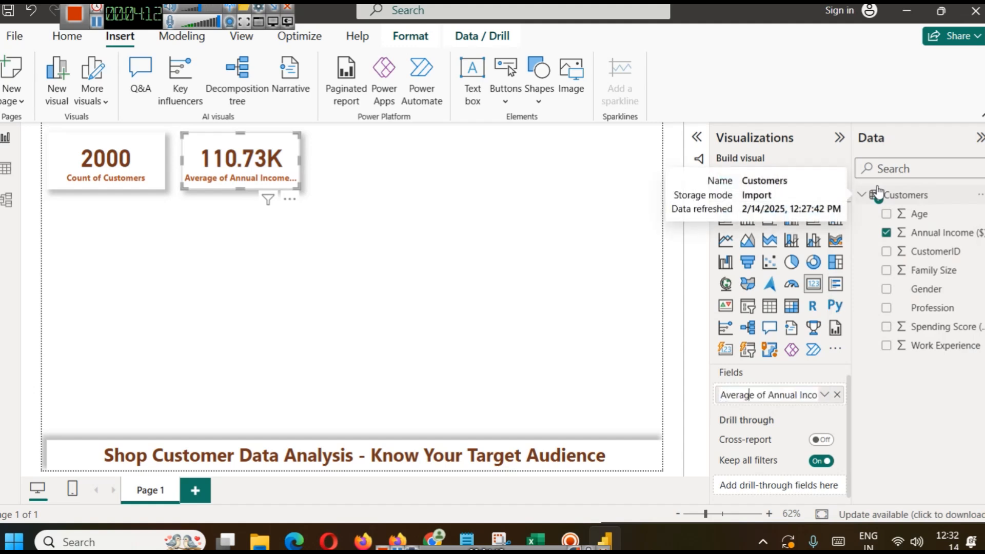
{"action": "key", "text": "BackSpace"}
{"action": "key", "text": "BackSpace"}
{"action": "key", "text": "BackSpace"}
{"action": "key", "text": "BackSpace"}
{"action": "key", "text": "BackSpace"}
{"action": "type", "text": "h"}
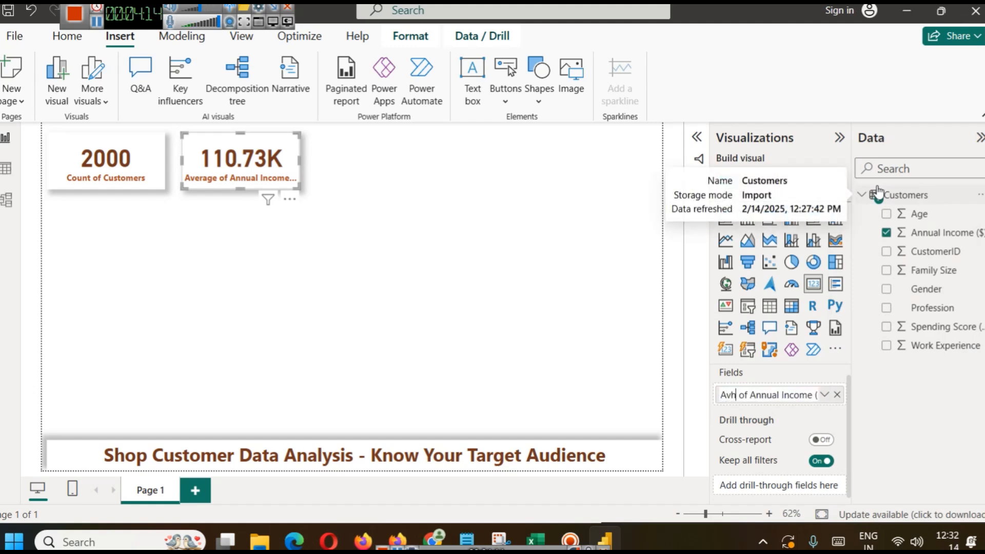
{"action": "key", "text": "BackSpace"}
{"action": "key", "text": "Return"}
{"action": "left_click", "coordinate": [435, 225]}
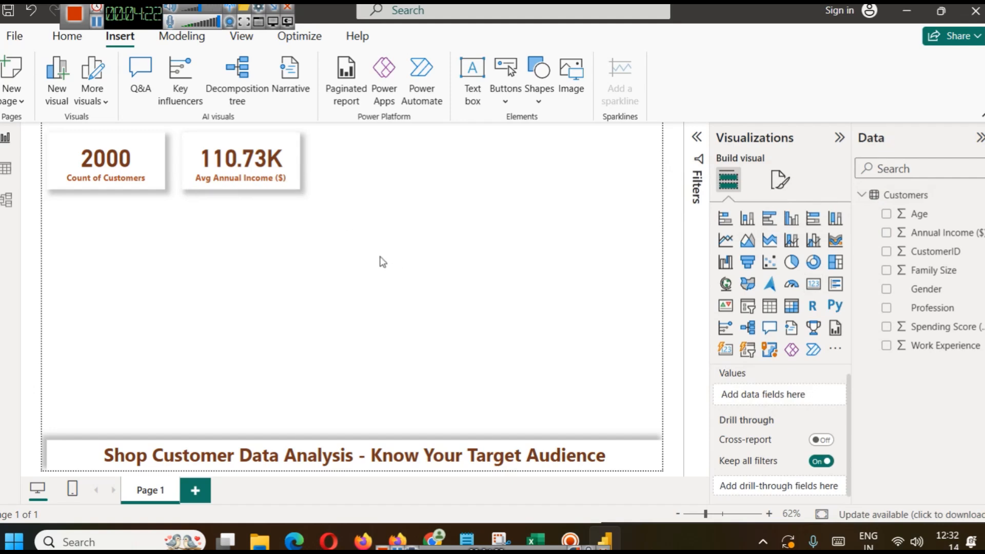
- Check the Customers table's columns, and duplicate the Avg Annual Income ($) card as the third card in the row
{"action": "left_click", "coordinate": [6, 170]}
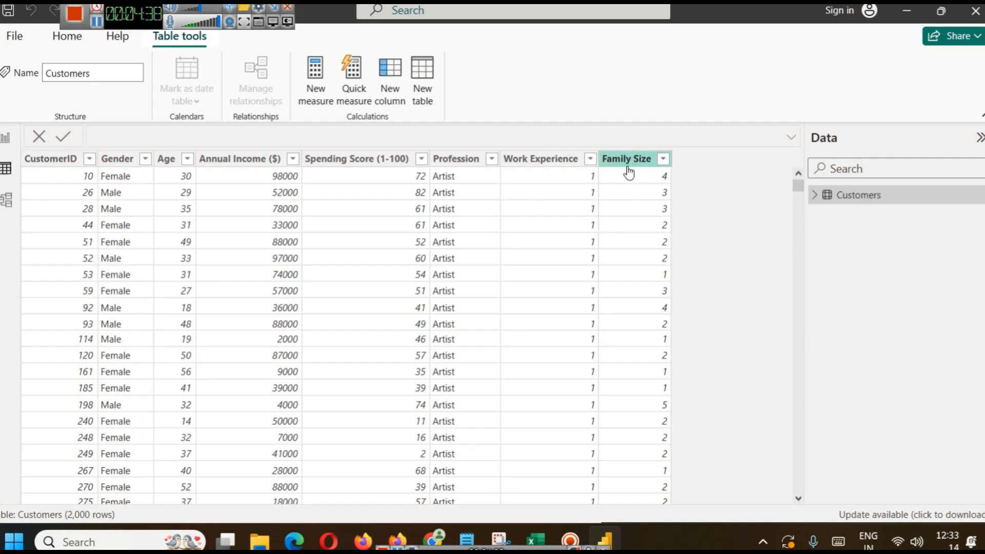
{"action": "left_click", "coordinate": [6, 137]}
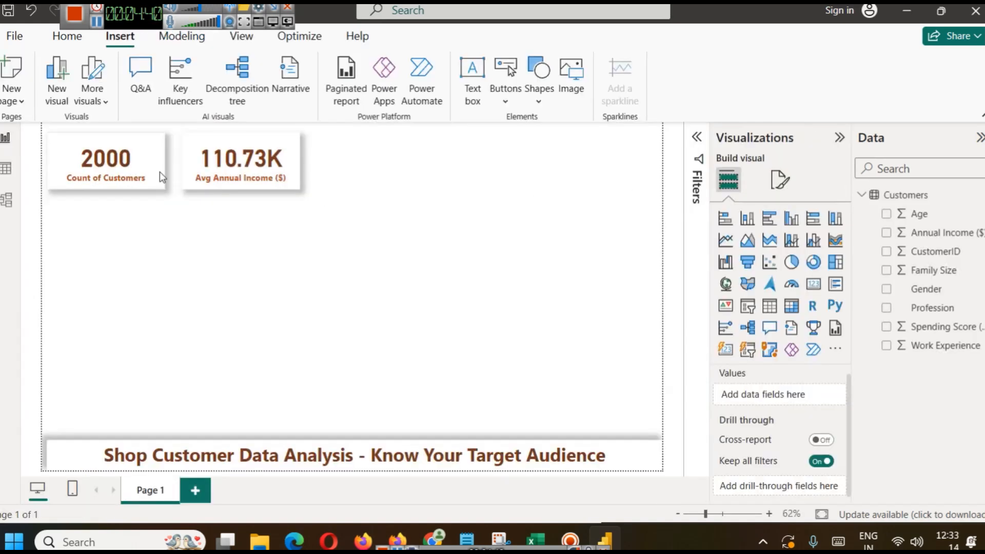
{"action": "left_click", "coordinate": [221, 163]}
{"action": "key", "text": "ctrl+c"}
{"action": "key", "text": "ctrl+v"}
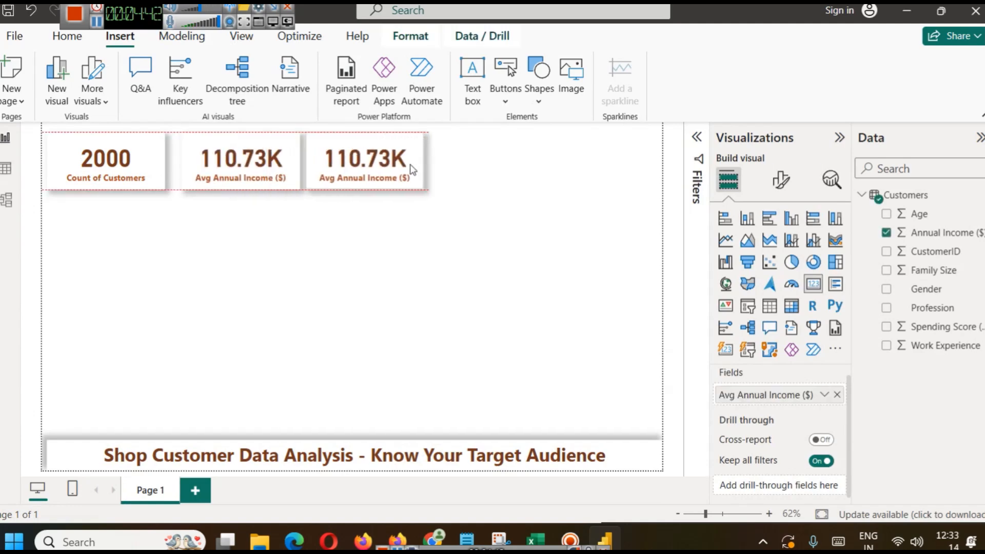
{"action": "left_click_drag", "start_coordinate": [413, 160], "coordinate": [424, 167]}
{"action": "left_click", "coordinate": [438, 254]}
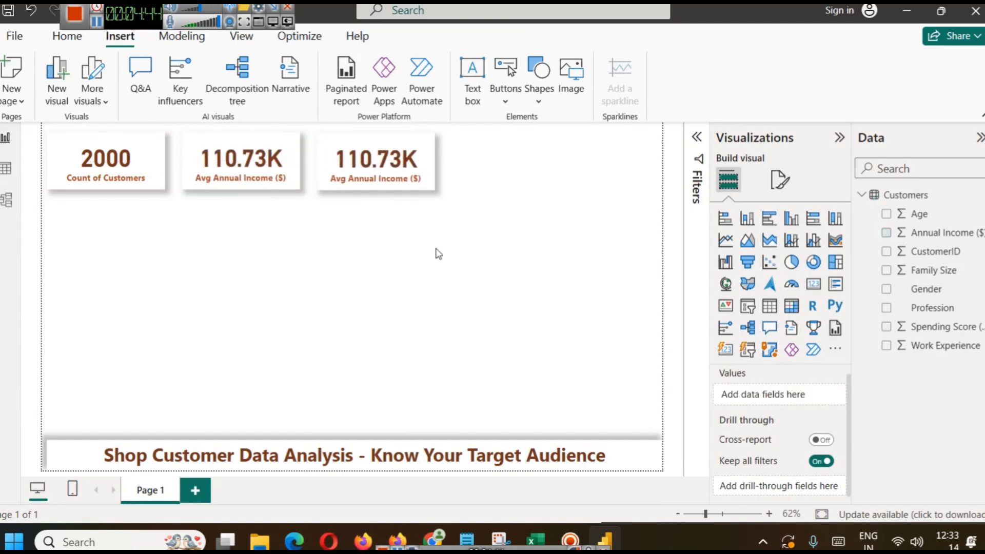
- Replace the third card's field with Family Size, aggregate it as Average, and deselect the card
{"action": "left_click", "coordinate": [399, 186]}
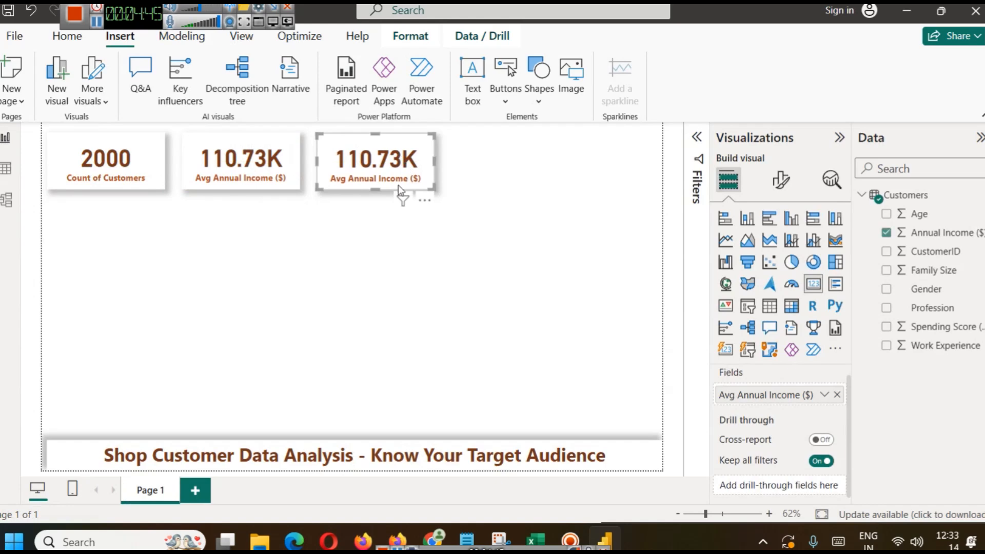
{"action": "left_click", "coordinate": [838, 395]}
{"action": "left_click_drag", "start_coordinate": [948, 270], "coordinate": [771, 385]}
{"action": "left_click", "coordinate": [826, 399]}
{"action": "left_click", "coordinate": [871, 220]}
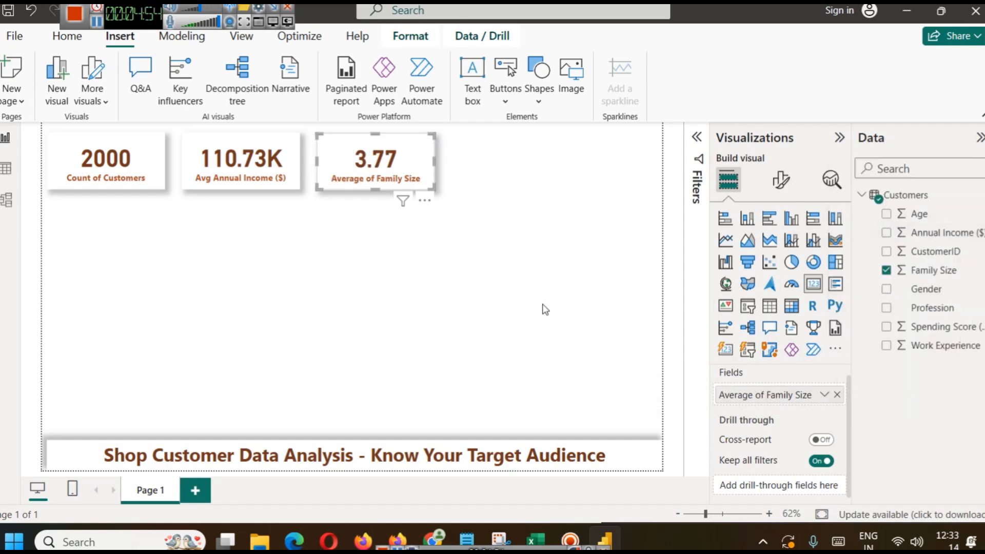
{"action": "left_click", "coordinate": [455, 279]}
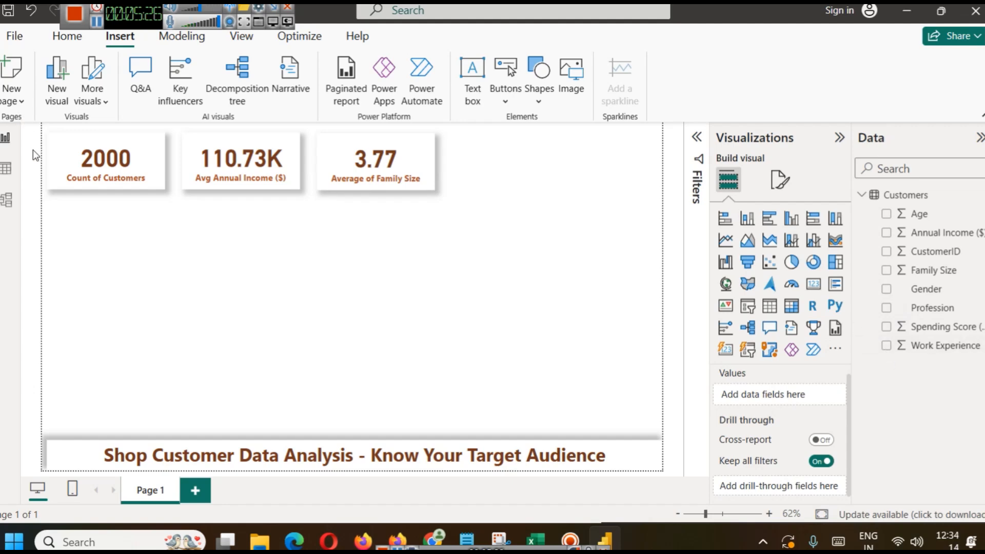
- Review the Customers table's columns, and duplicate the Average of Family Size card as the fourth card in the row
{"action": "left_click", "coordinate": [5, 168]}
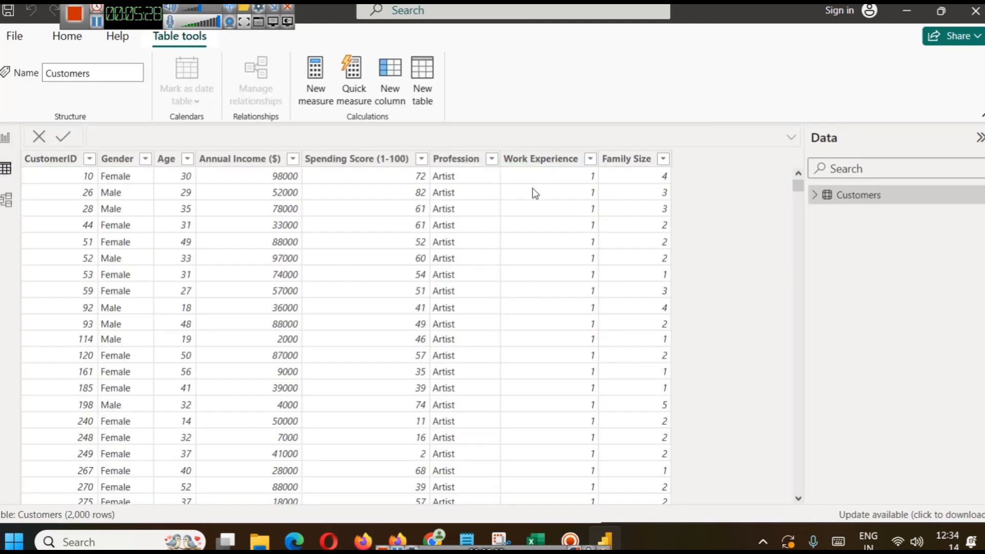
{"action": "left_click", "coordinate": [6, 137]}
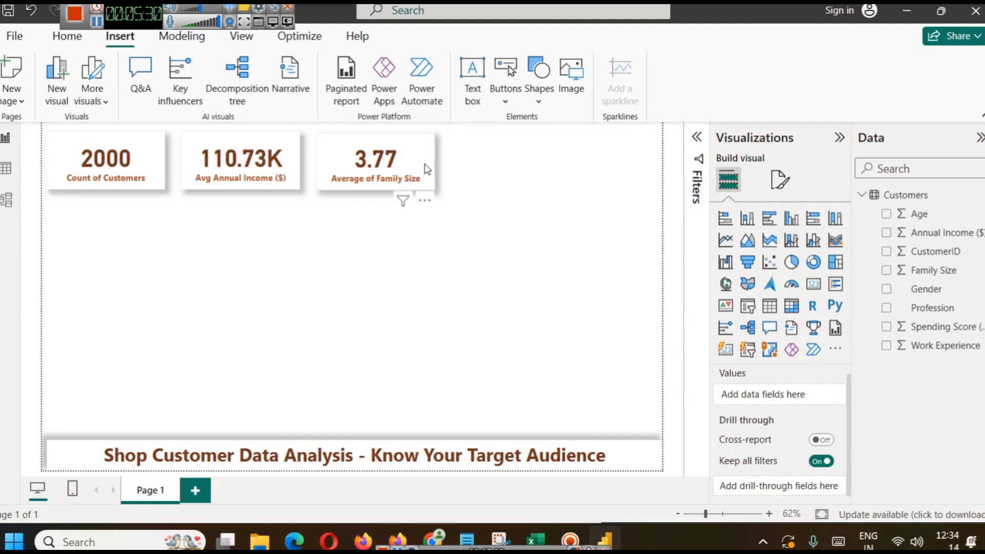
{"action": "left_click", "coordinate": [398, 179]}
{"action": "left_click_drag", "start_coordinate": [395, 175], "coordinate": [525, 167]}
{"action": "left_click", "coordinate": [642, 342]}
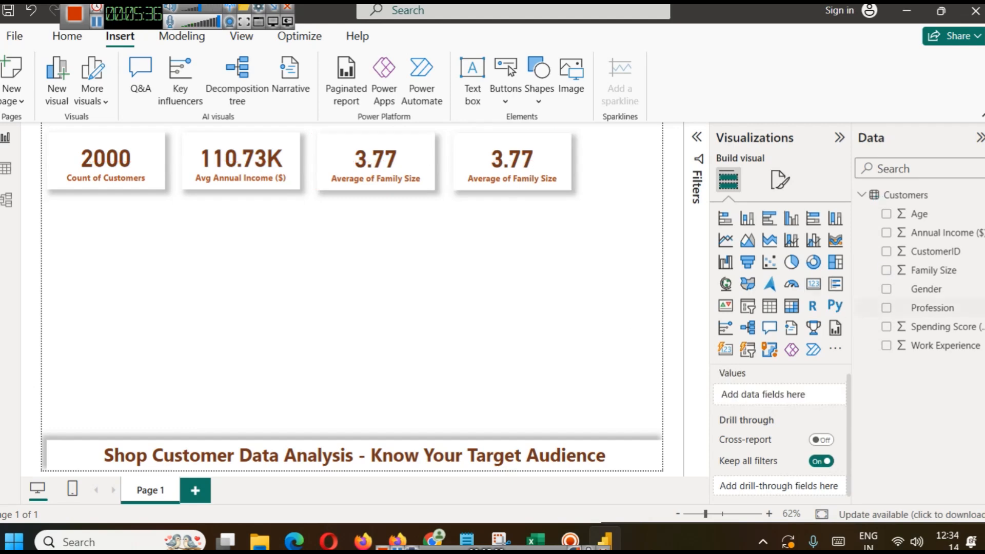
- Replace the fourth card's field with Work Experience and aggregate it as Average
{"action": "left_click", "coordinate": [492, 157]}
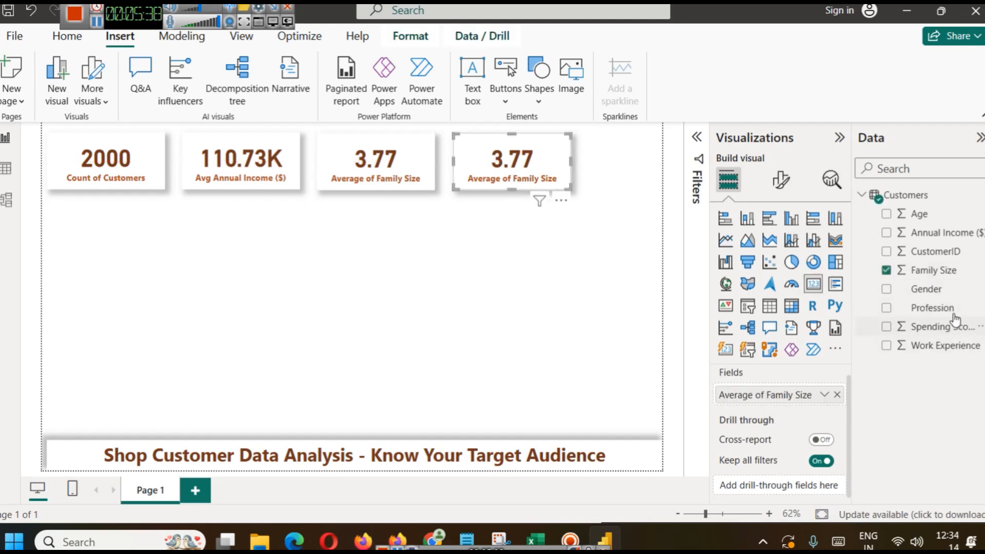
{"action": "left_click", "coordinate": [837, 394]}
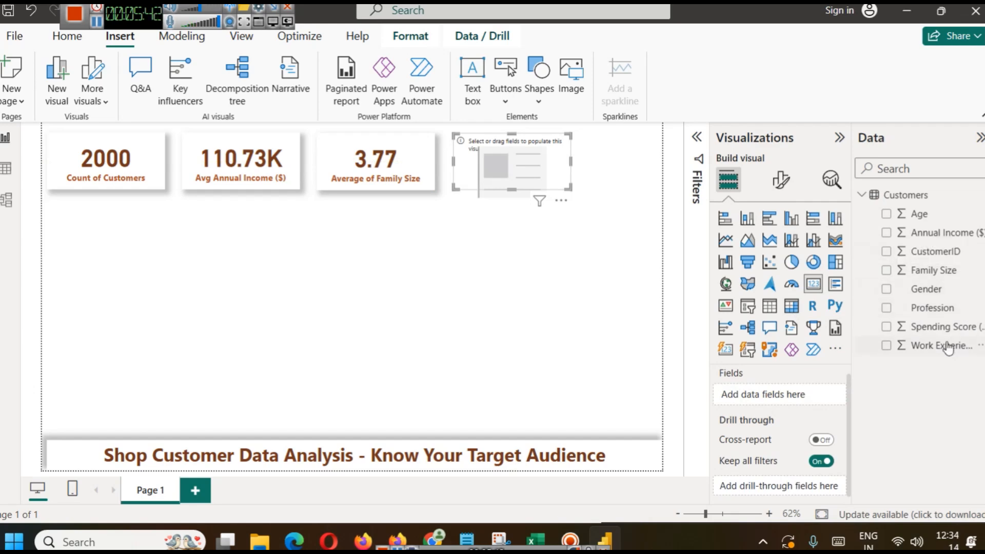
{"action": "left_click_drag", "start_coordinate": [946, 346], "coordinate": [777, 396]}
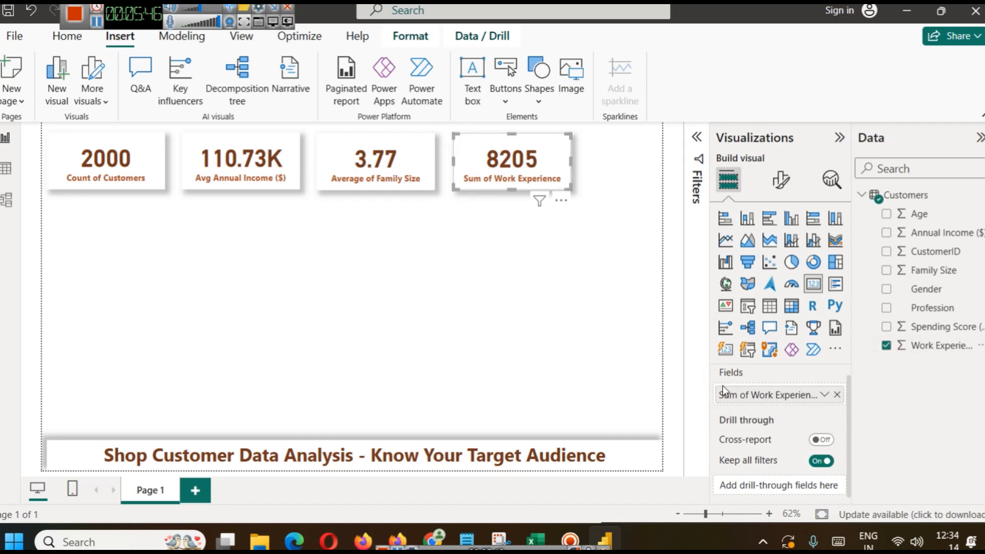
{"action": "left_click", "coordinate": [824, 394]}
{"action": "left_click", "coordinate": [864, 221]}
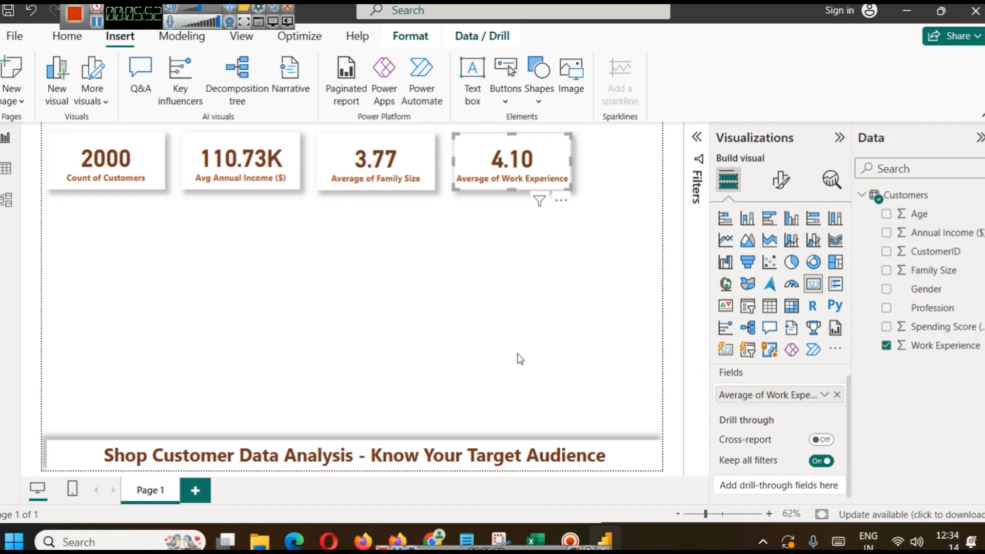
- Nudge the Avg Annual Income ($) and Average of Family Size cards leftward to narrow the gaps between the first three cards
{"action": "left_click", "coordinate": [140, 149]}
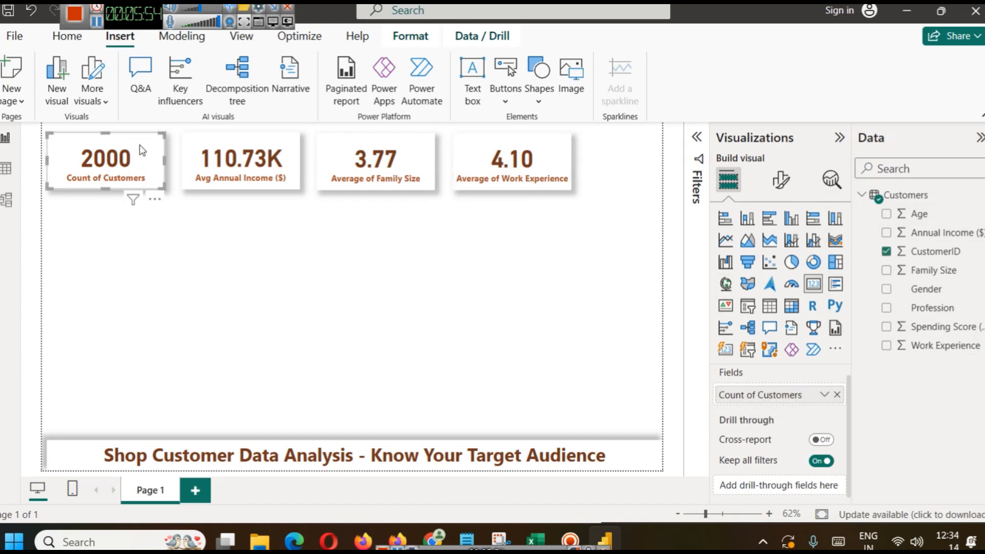
{"action": "left_click", "coordinate": [209, 173]}
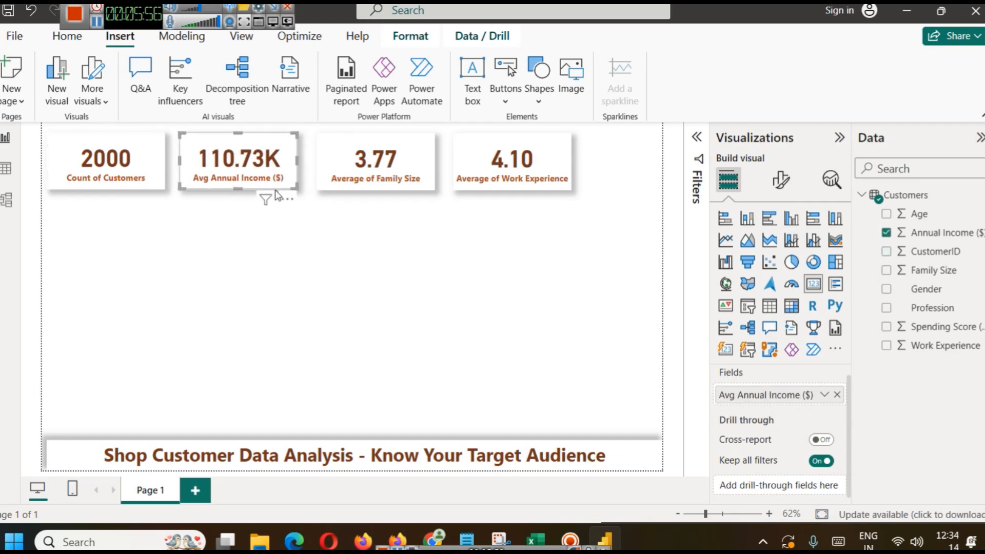
{"action": "left_click", "coordinate": [388, 161]}
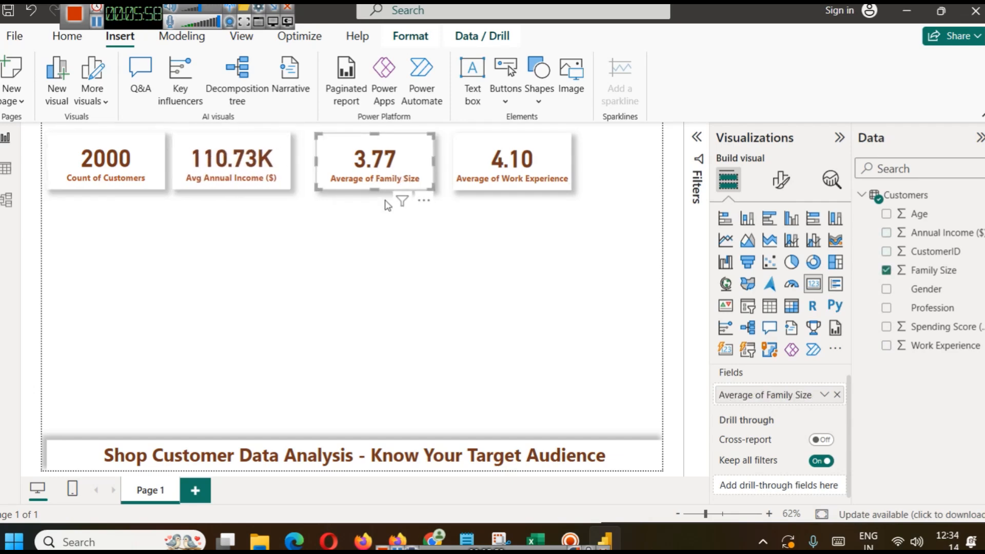
{"action": "key", "text": "Left"}
{"action": "key", "text": "Left"}
{"action": "key", "text": "Left"}
{"action": "key", "text": "Left"}
{"action": "key", "text": "Left"}
{"action": "key", "text": "Left"}
{"action": "key", "text": "Left"}
{"action": "key", "text": "Left"}
{"action": "key", "text": "Left"}
{"action": "key", "text": "Left"}
{"action": "key", "text": "Left"}
{"action": "key", "text": "Left"}
{"action": "key", "text": "Left"}
{"action": "key", "text": "Left"}
{"action": "key", "text": "Left"}
{"action": "key", "text": "Left"}
- Nudge the Average of Work Experience card leftward, close to the third card, and deselect it
{"action": "left_click", "coordinate": [505, 165]}
{"action": "key", "text": "Left"}
{"action": "key", "text": "Left"}
{"action": "key", "text": "Left"}
{"action": "key", "text": "Left"}
{"action": "key", "text": "Left"}
{"action": "key", "text": "Left"}
{"action": "key", "text": "Left"}
{"action": "key", "text": "Left"}
{"action": "key", "text": "Left"}
{"action": "key", "text": "Left"}
{"action": "key", "text": "Left"}
{"action": "key", "text": "Left"}
{"action": "key", "text": "Left"}
{"action": "key", "text": "Left"}
{"action": "key", "text": "Left"}
{"action": "key", "text": "Left"}
{"action": "key", "text": "Left"}
{"action": "key", "text": "Left"}
{"action": "key", "text": "Left"}
{"action": "key", "text": "Left"}
{"action": "key", "text": "Left"}
{"action": "key", "text": "Left"}
{"action": "key", "text": "Left"}
{"action": "key", "text": "Left"}
{"action": "key", "text": "Left"}
{"action": "key", "text": "Left"}
{"action": "key", "text": "Left"}
{"action": "key", "text": "Left"}
{"action": "key", "text": "Left"}
{"action": "key", "text": "Left"}
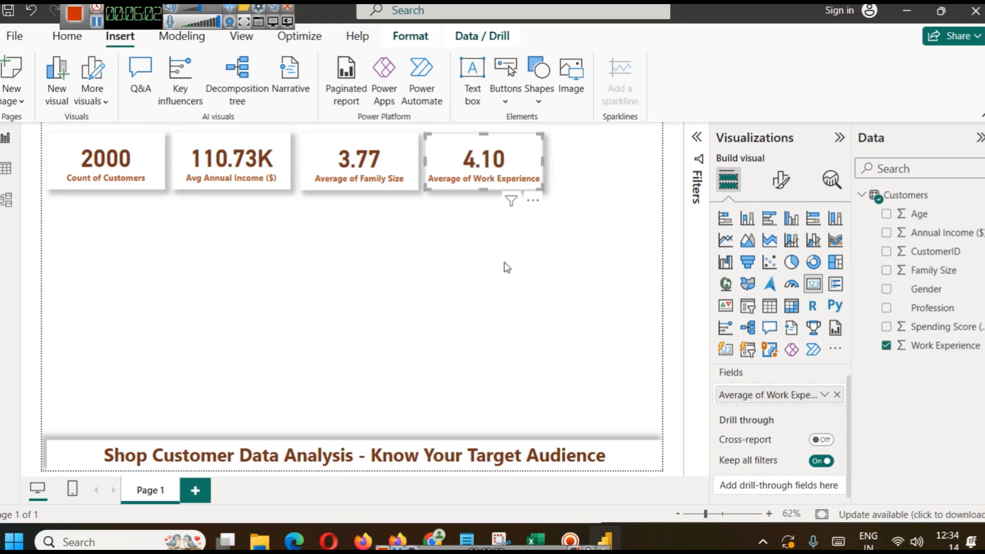
{"action": "left_click", "coordinate": [510, 271]}
- Examine the Spending Score (1-100) column in the Customers table data and its description on the Kaggle dataset page
{"action": "left_click", "coordinate": [6, 168]}
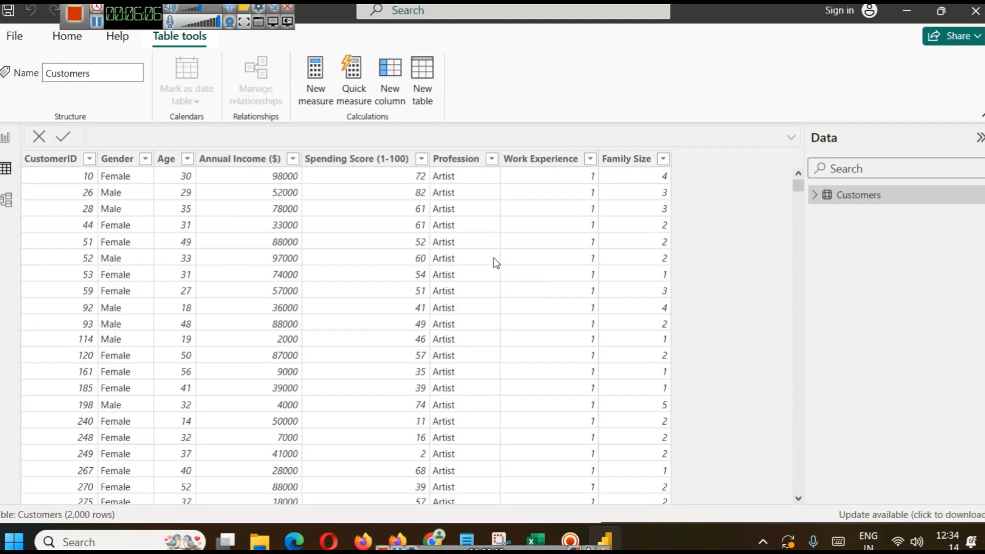
{"action": "left_click", "coordinate": [356, 161]}
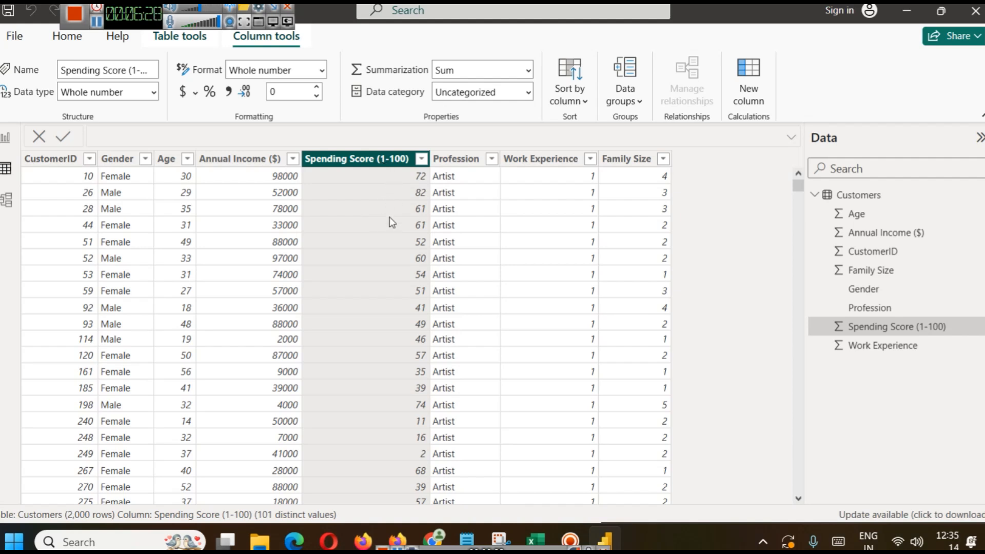
{"action": "left_click", "coordinate": [409, 452]}
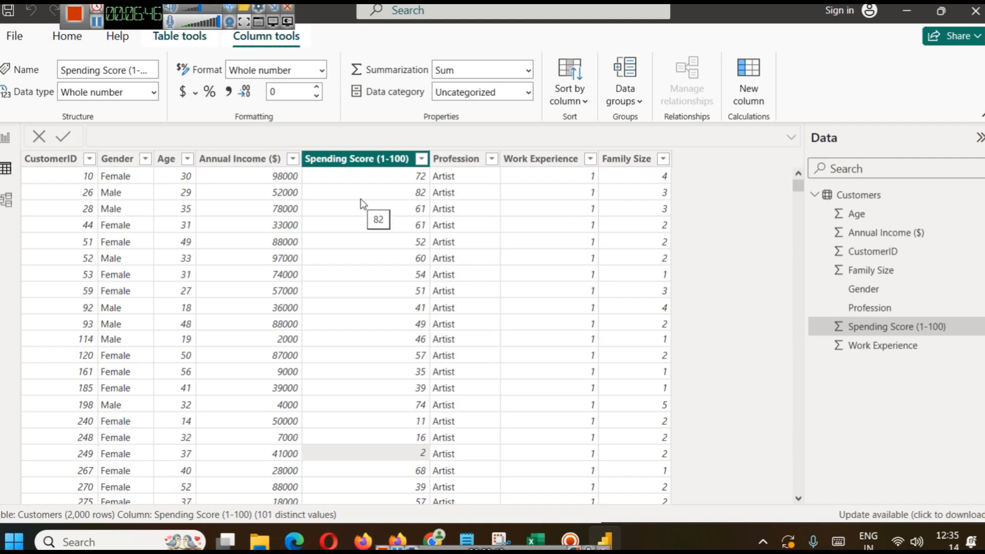
{"action": "key", "text": "alt+Tab"}
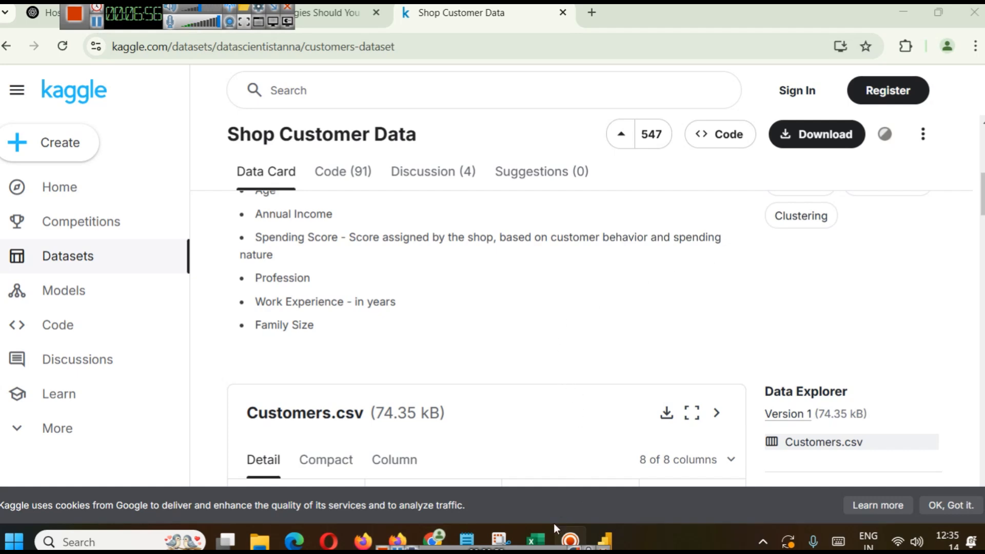
{"action": "left_click", "coordinate": [603, 539]}
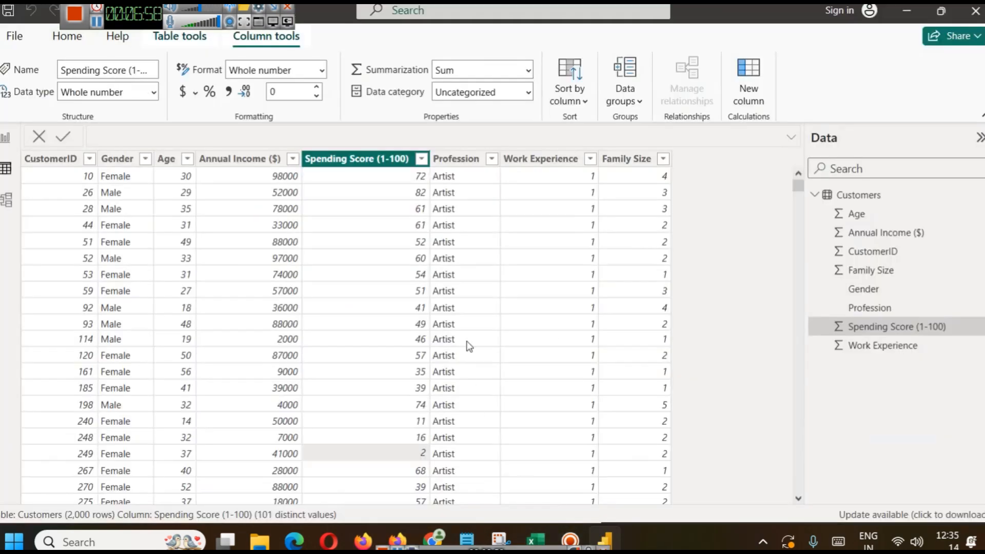
- Return to the report page and shorten the Count of Customers card slightly from its lower edge
{"action": "left_click", "coordinate": [6, 137]}
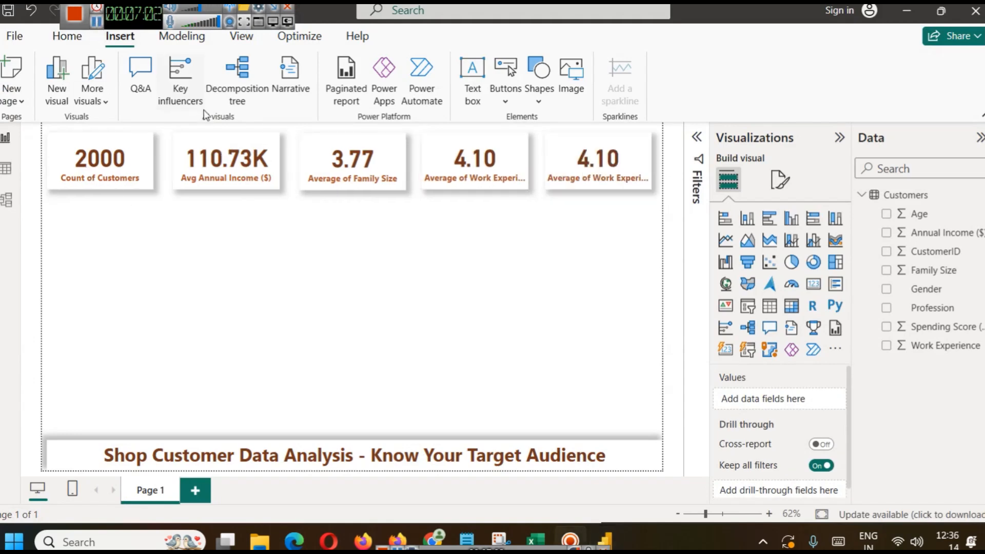
{"action": "left_click", "coordinate": [600, 171]}
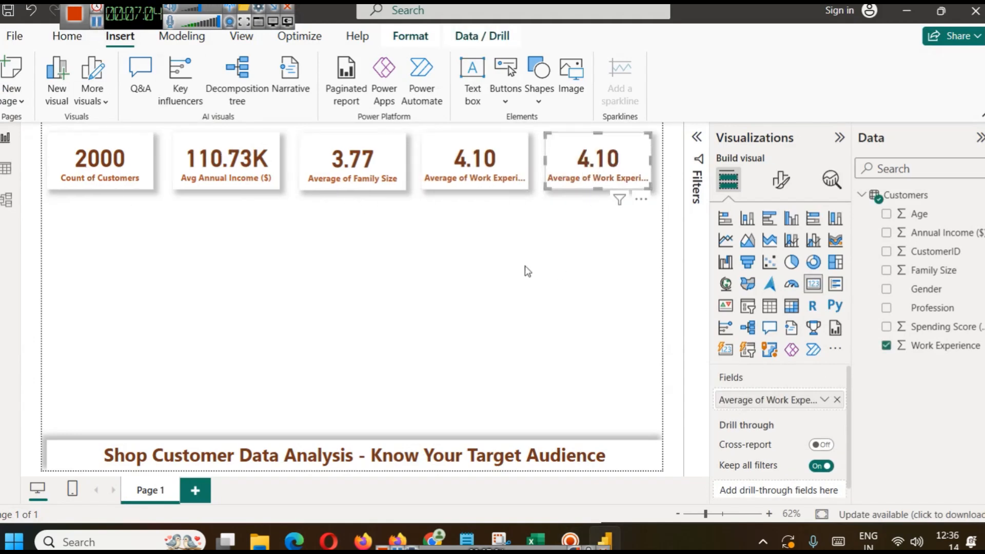
{"action": "left_click", "coordinate": [98, 160]}
{"action": "left_click", "coordinate": [781, 179]}
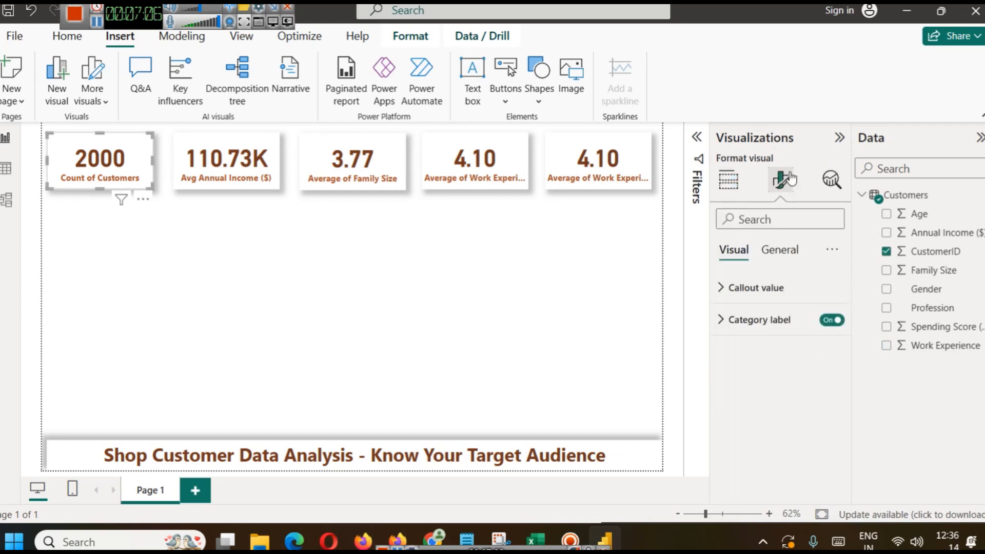
{"action": "left_click", "coordinate": [782, 250]}
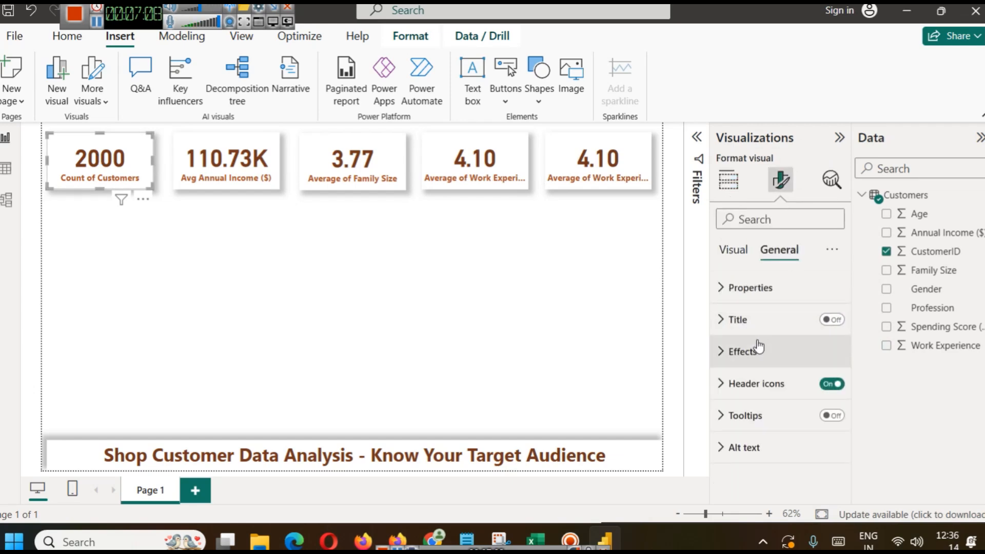
{"action": "left_click", "coordinate": [756, 288]}
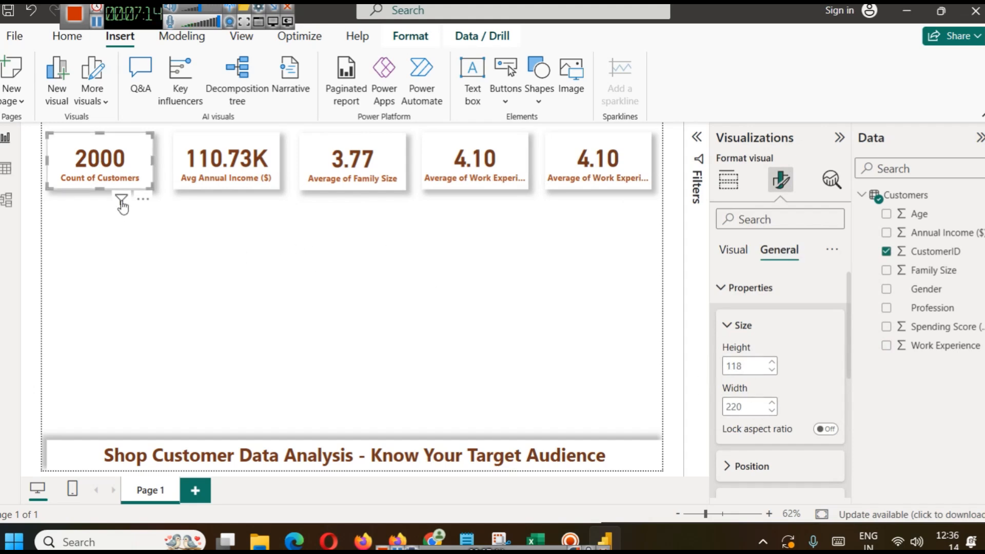
{"action": "left_click_drag", "start_coordinate": [101, 189], "coordinate": [100, 182]}
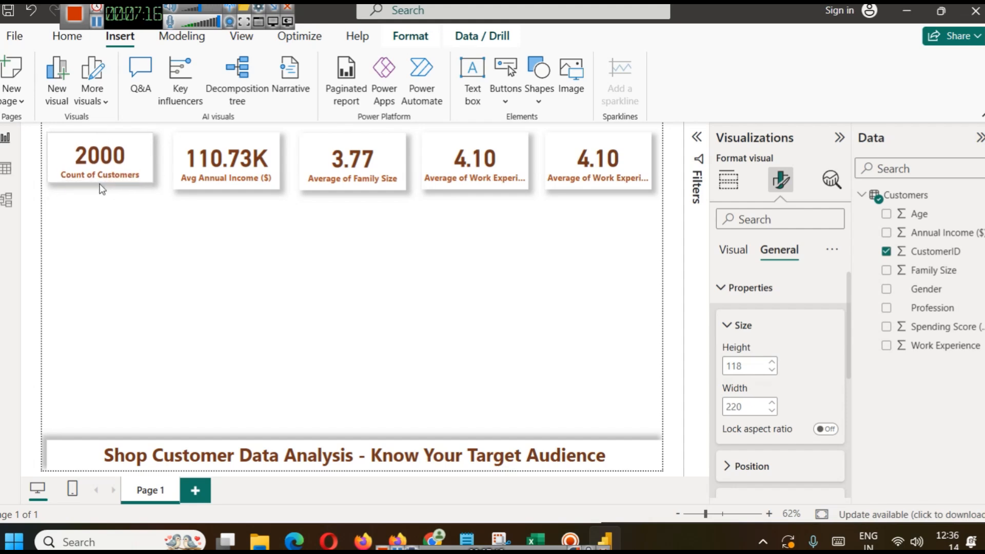
- Set the height of the Avg Annual Income ($) card to 105
{"action": "left_click", "coordinate": [224, 178]}
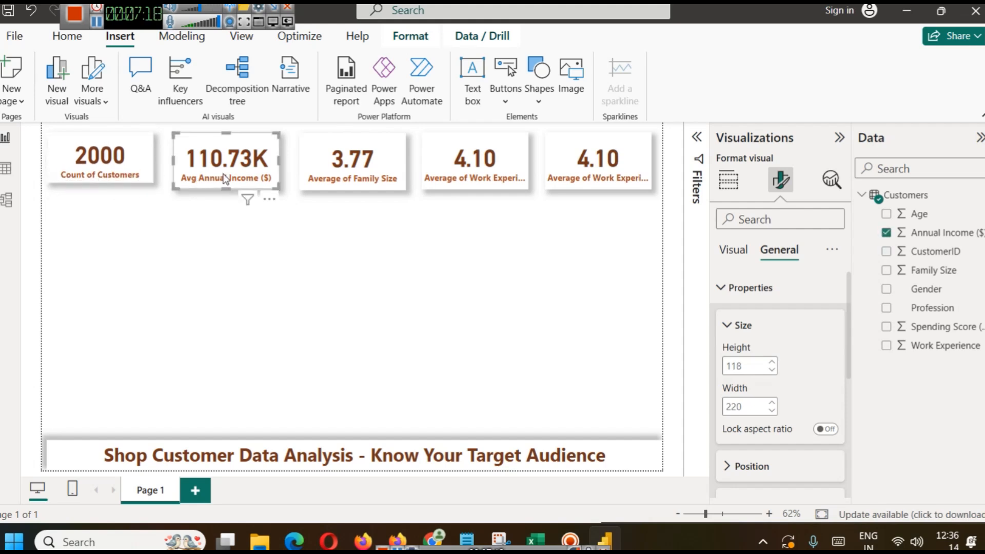
{"action": "double_click", "coordinate": [759, 365]}
{"action": "type", "text": "105"}
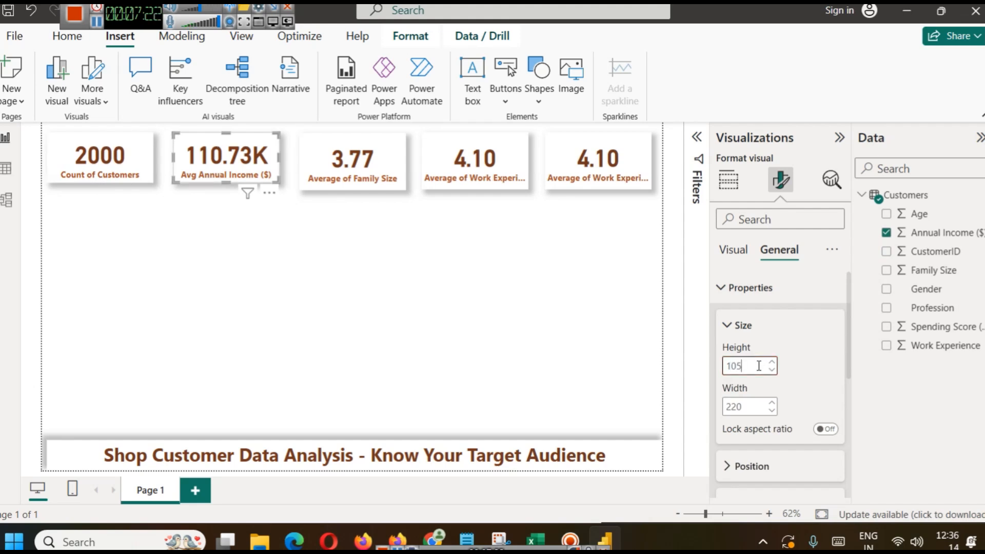
{"action": "left_click", "coordinate": [429, 318]}
- Set the height of the Average of Family Size card to 105
{"action": "left_click", "coordinate": [359, 182]}
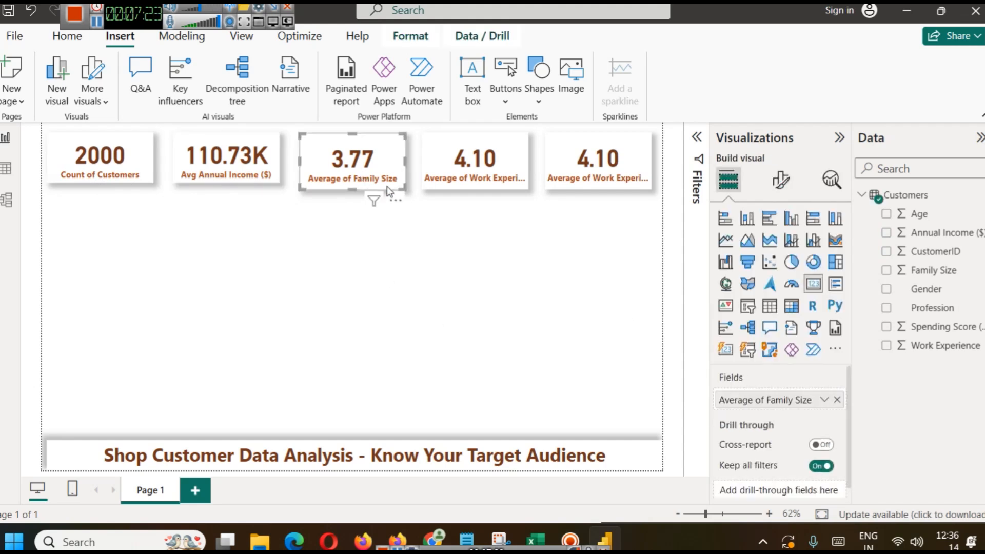
{"action": "left_click", "coordinate": [780, 187]}
{"action": "left_click", "coordinate": [779, 249]}
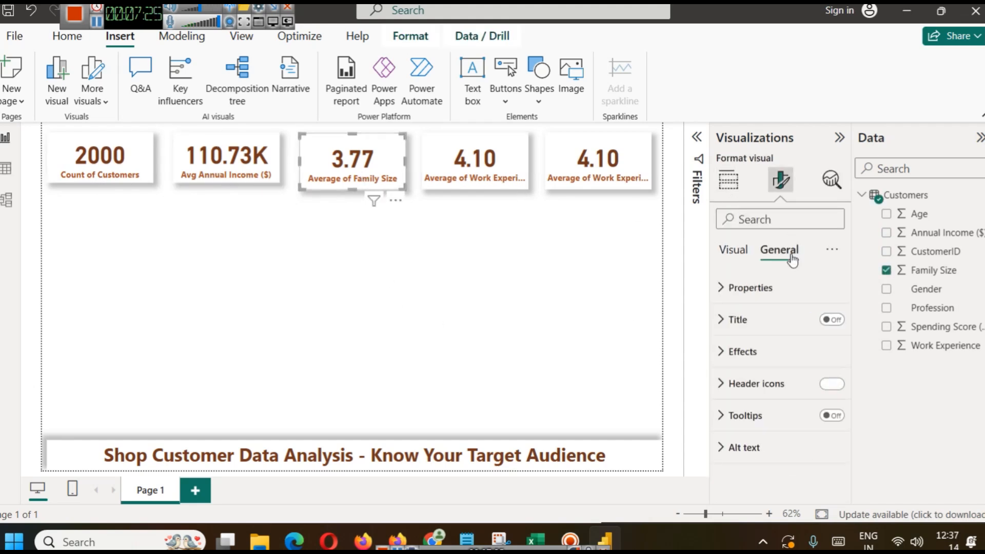
{"action": "left_click", "coordinate": [735, 287]}
{"action": "left_click", "coordinate": [754, 370]}
{"action": "type", "text": "105"}
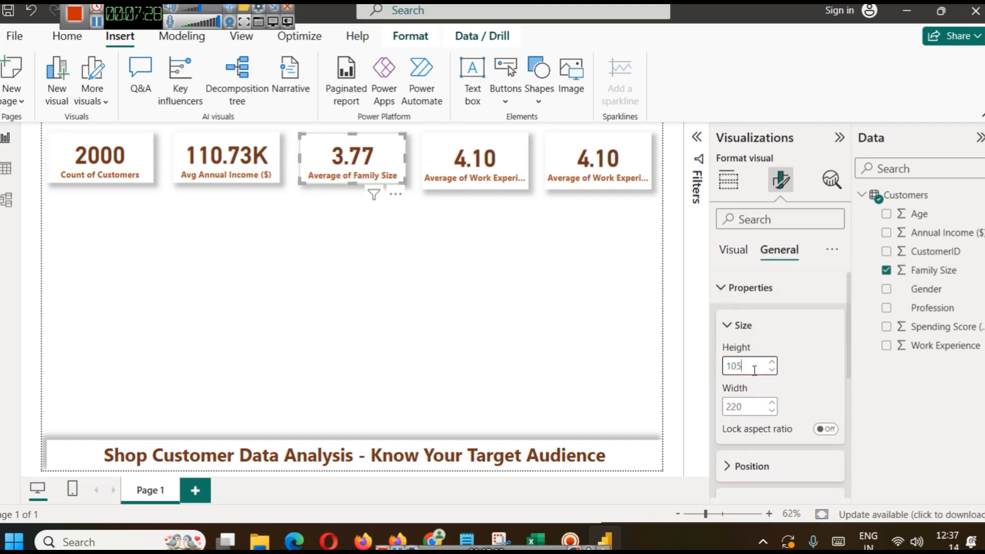
{"action": "left_click", "coordinate": [496, 264]}
- Set the height of the fourth card, Average of Work Experience, to 105
{"action": "left_click", "coordinate": [480, 167]}
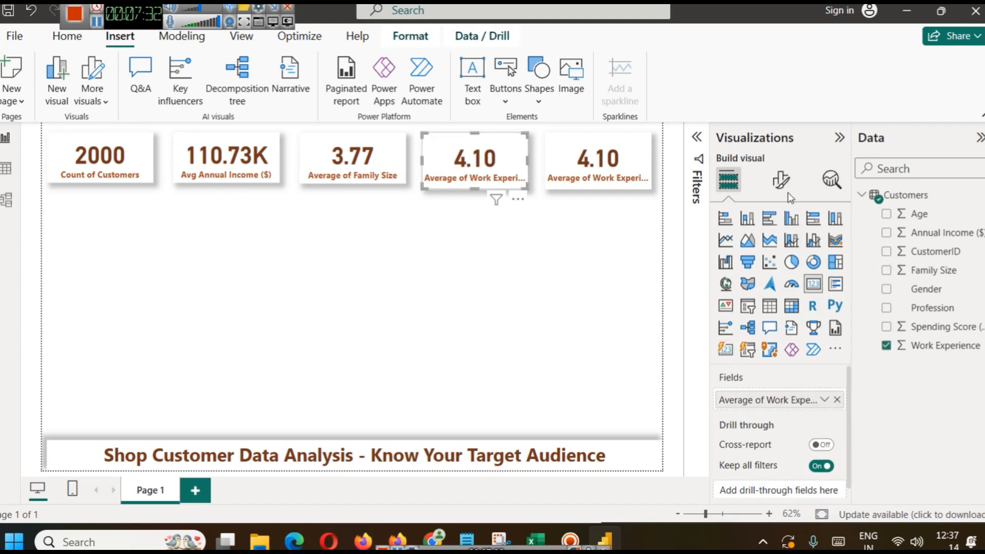
{"action": "left_click", "coordinate": [780, 180]}
{"action": "left_click", "coordinate": [780, 251]}
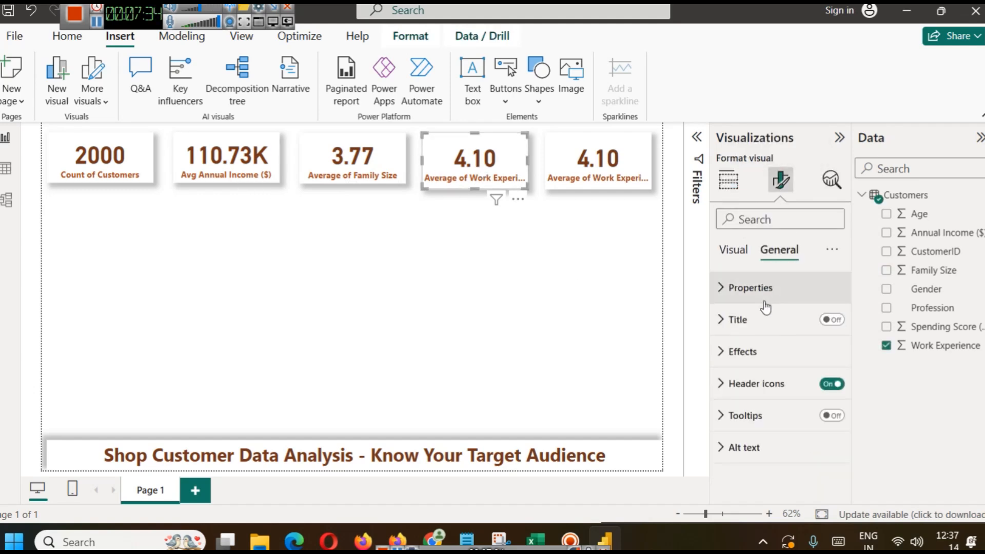
{"action": "left_click", "coordinate": [750, 287]}
{"action": "left_click", "coordinate": [750, 367]}
{"action": "type", "text": "105"}
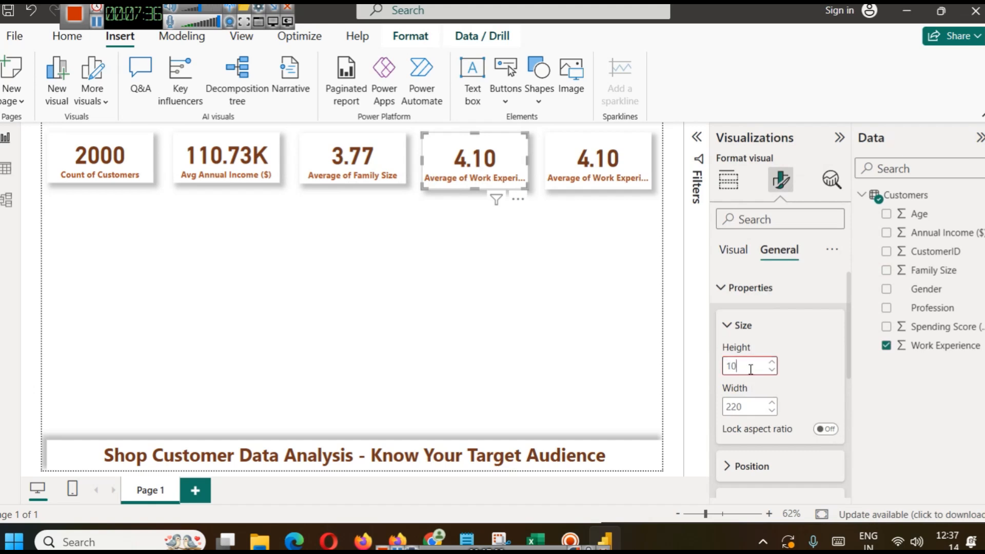
{"action": "left_click", "coordinate": [467, 244]}
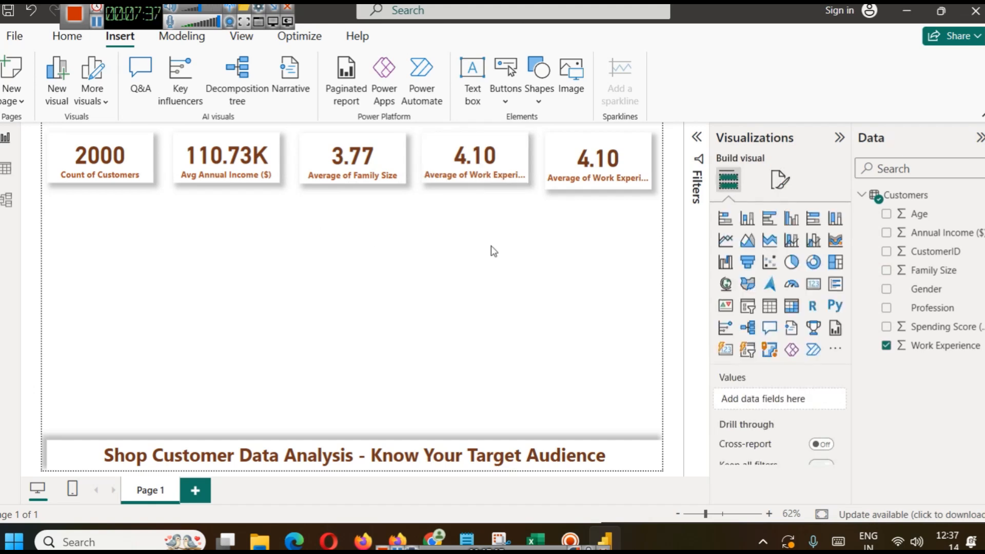
- Set the height of the fifth card in the row to 105
{"action": "left_click", "coordinate": [584, 154]}
{"action": "left_click", "coordinate": [780, 179]}
{"action": "left_click", "coordinate": [779, 249]}
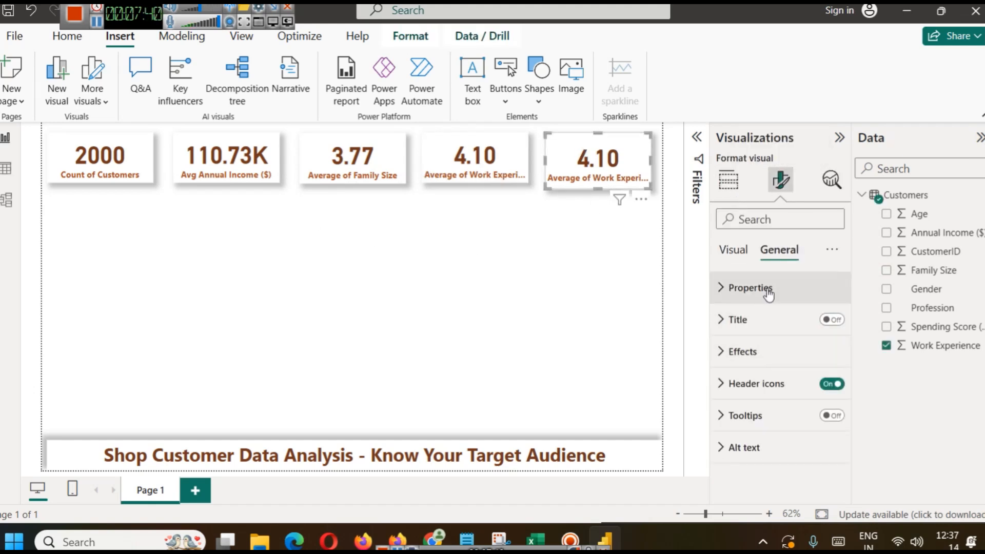
{"action": "left_click", "coordinate": [750, 288]}
{"action": "left_click", "coordinate": [764, 365]}
{"action": "type", "text": "105"}
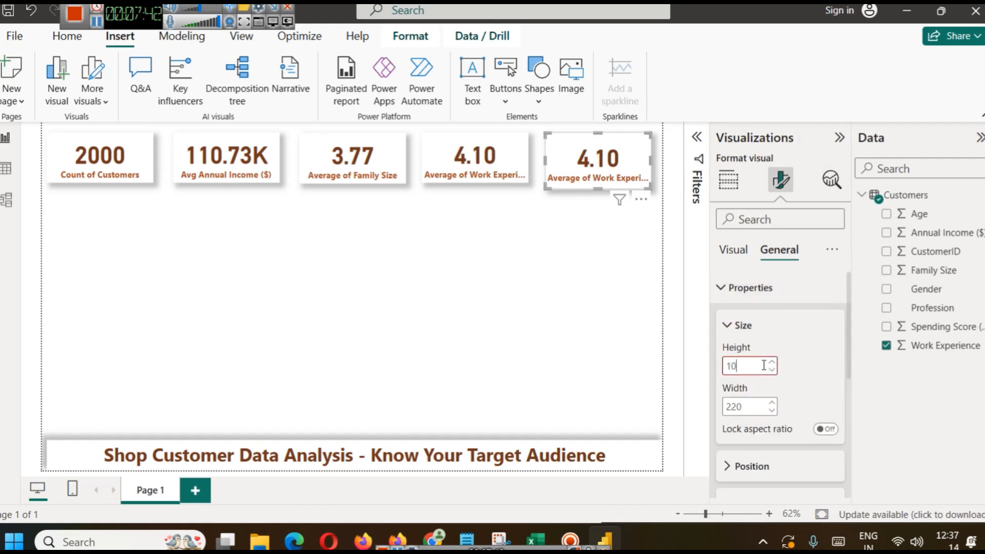
{"action": "left_click", "coordinate": [416, 210]}
- Replace the fifth card's field with Spending Score (1-100) and aggregate it as Average
{"action": "left_click", "coordinate": [606, 149]}
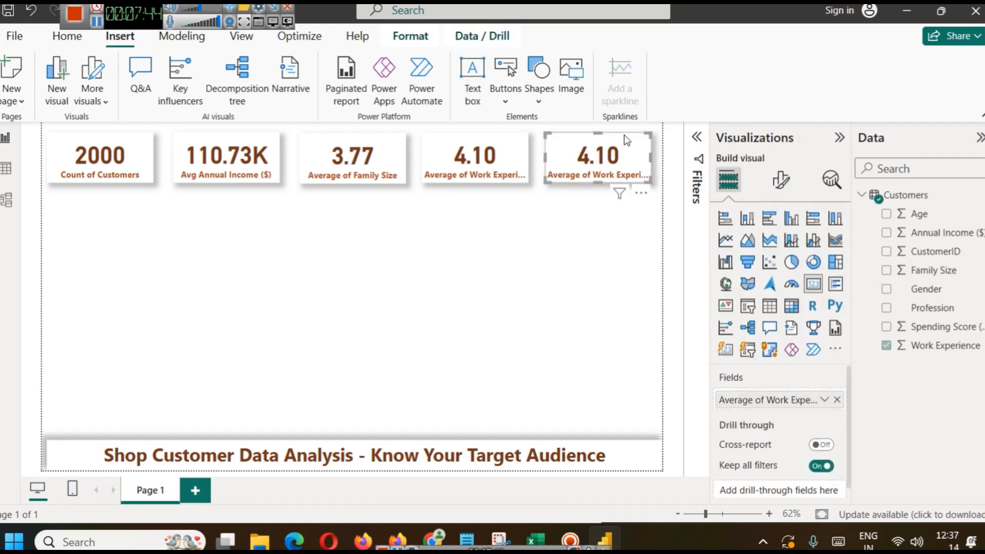
{"action": "left_click", "coordinate": [838, 400]}
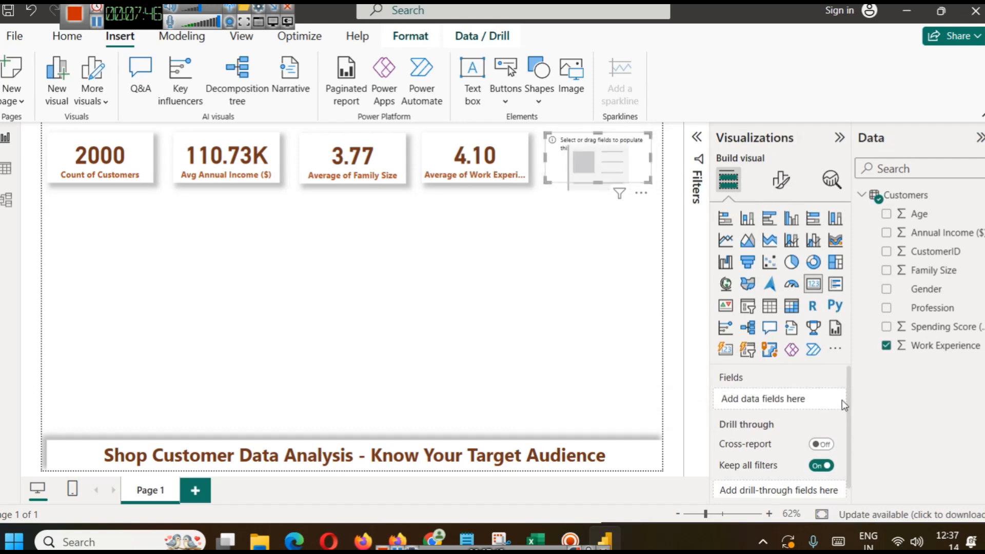
{"action": "left_click_drag", "start_coordinate": [918, 328], "coordinate": [805, 398]}
{"action": "left_click", "coordinate": [816, 399]}
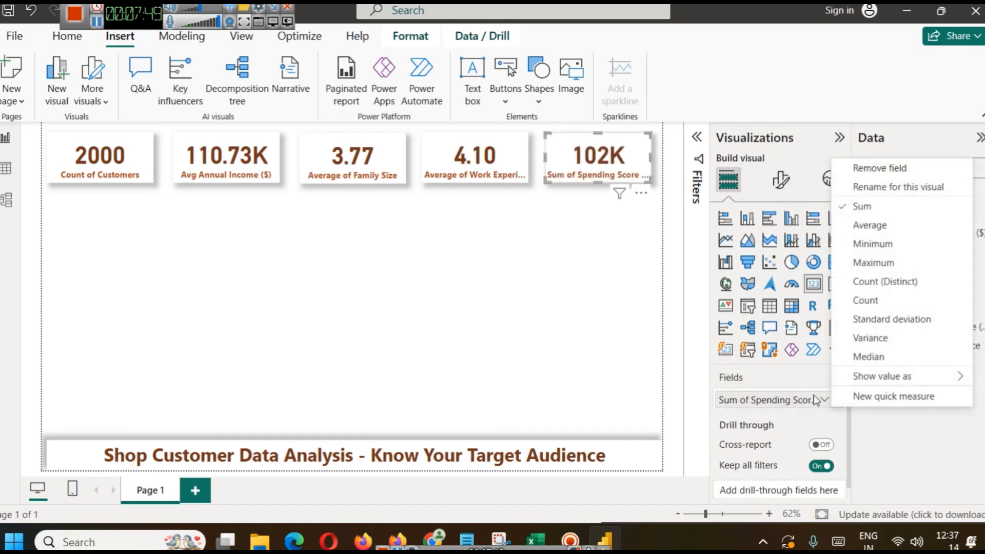
{"action": "left_click", "coordinate": [892, 186]}
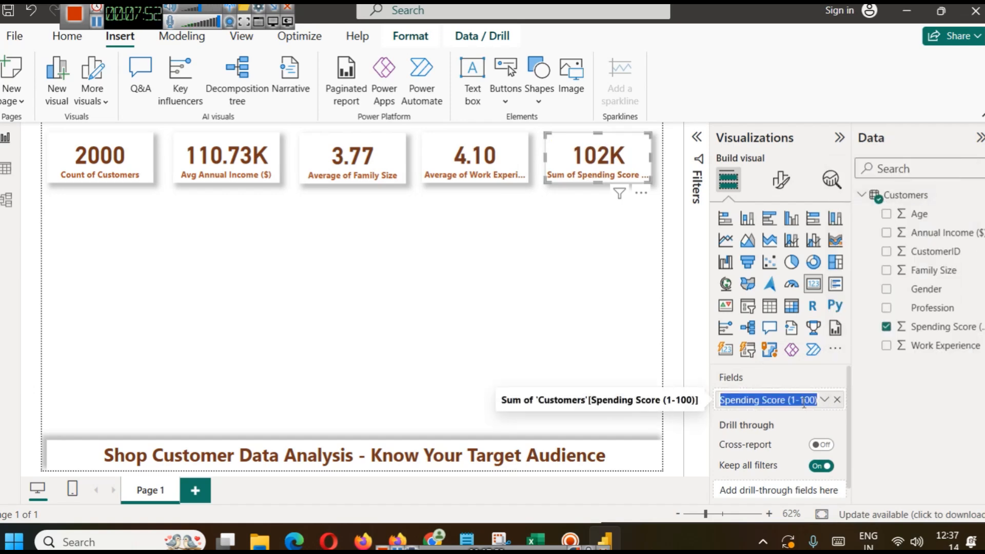
{"action": "key", "text": "Left"}
{"action": "key", "text": "shift+Right"}
{"action": "left_click", "coordinate": [824, 399]}
{"action": "left_click", "coordinate": [890, 226]}
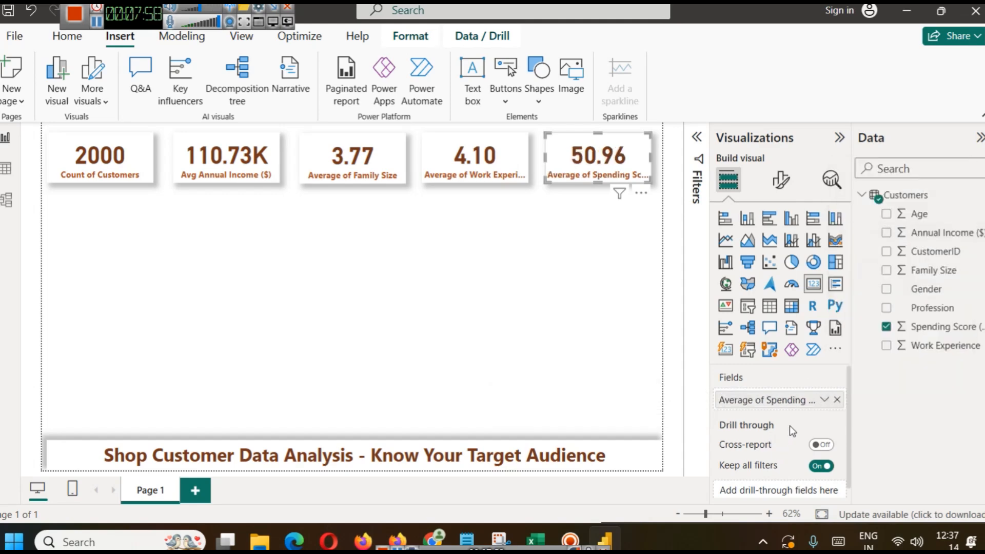
- Rename the fifth card's field for this visual as Avg of Spending Score, and deselect the card
{"action": "left_click", "coordinate": [820, 400]}
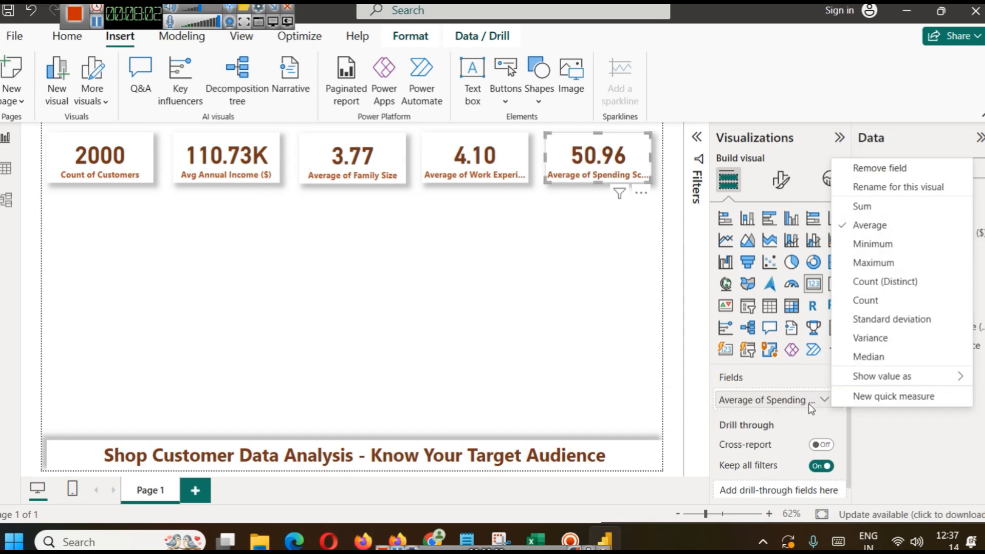
{"action": "left_click", "coordinate": [895, 186]}
{"action": "key", "text": "Home"}
{"action": "key", "text": "Right"}
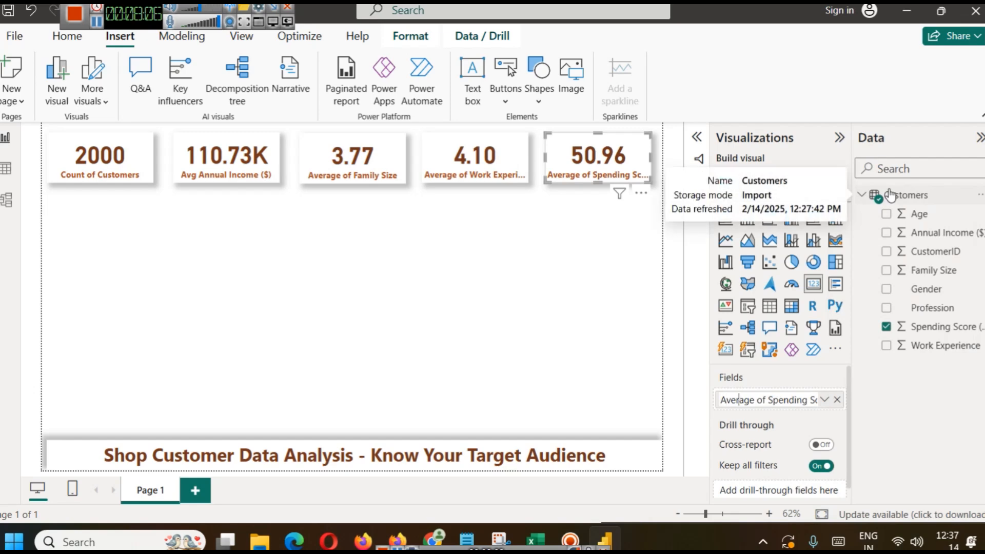
{"action": "key", "text": "BackSpace"}
{"action": "key", "text": "BackSpace"}
{"action": "key", "text": "BackSpace"}
{"action": "key", "text": "BackSpace"}
{"action": "key", "text": "BackSpace"}
{"action": "type", "text": "h"}
{"action": "key", "text": "BackSpace"}
{"action": "type", "text": "g"}
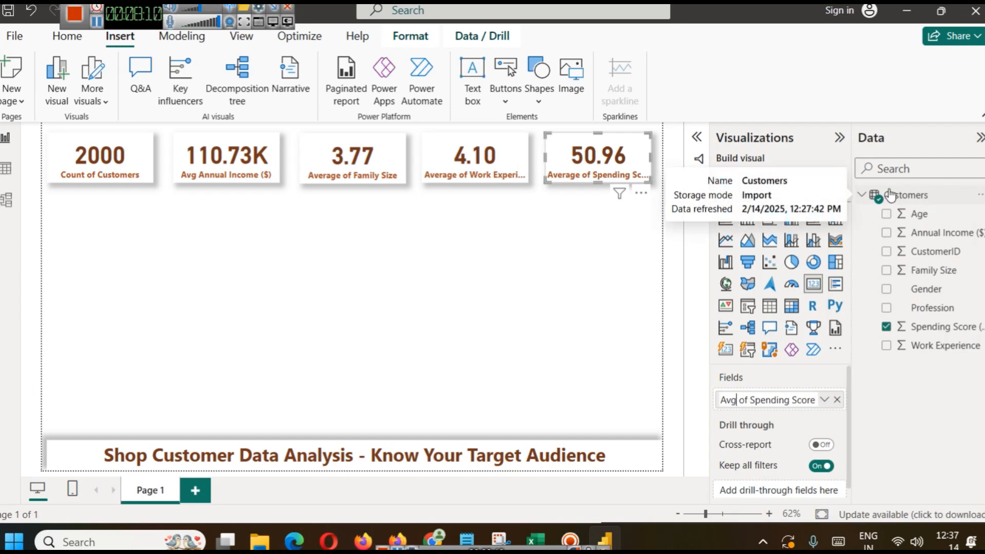
{"action": "key", "text": "Right"}
{"action": "key", "text": "Right"}
{"action": "key", "text": "Right"}
{"action": "key", "text": "Right"}
{"action": "key", "text": "Right"}
{"action": "key", "text": "Right"}
{"action": "key", "text": "Right"}
{"action": "key", "text": "Right"}
{"action": "key", "text": "Right"}
{"action": "key", "text": "Right"}
{"action": "key", "text": "Right"}
{"action": "key", "text": "Right"}
{"action": "key", "text": "Right"}
{"action": "key", "text": "Right"}
{"action": "key", "text": "Right"}
{"action": "key", "text": "Right"}
{"action": "key", "text": "Right"}
{"action": "key", "text": "Right"}
{"action": "key", "text": "Right"}
{"action": "key", "text": "Right"}
{"action": "key", "text": "BackSpace"}
{"action": "key", "text": "BackSpace"}
{"action": "key", "text": "BackSpace"}
{"action": "key", "text": "BackSpace"}
{"action": "key", "text": "BackSpace"}
{"action": "key", "text": "BackSpace"}
{"action": "key", "text": "BackSpace"}
{"action": "key", "text": "BackSpace"}
{"action": "key", "text": "Return"}
{"action": "left_click", "coordinate": [524, 279]}
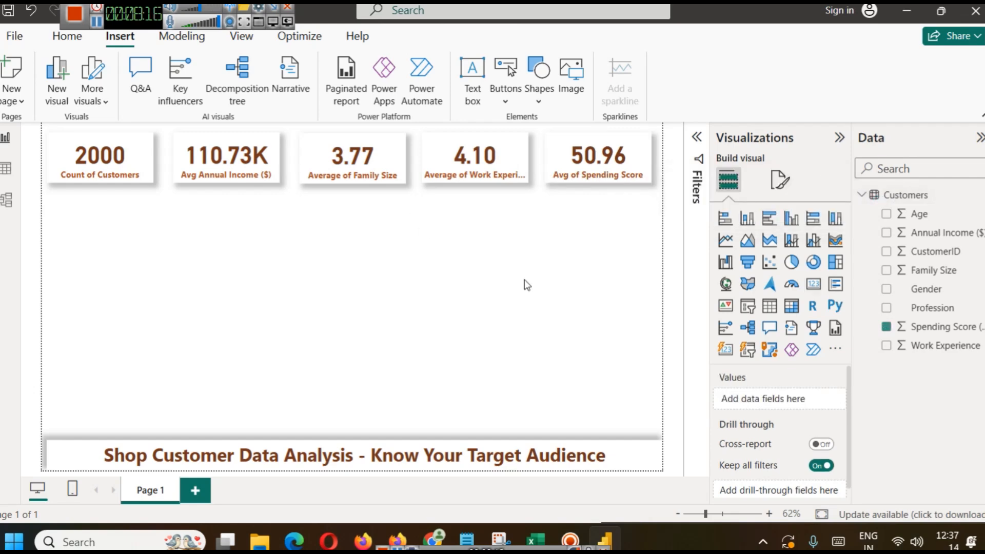
- Set the Avg of Spending Score card's callout value color to #3a2761 (Theme color 6, 50% darker), and deselect the card
{"action": "left_click", "coordinate": [564, 163]}
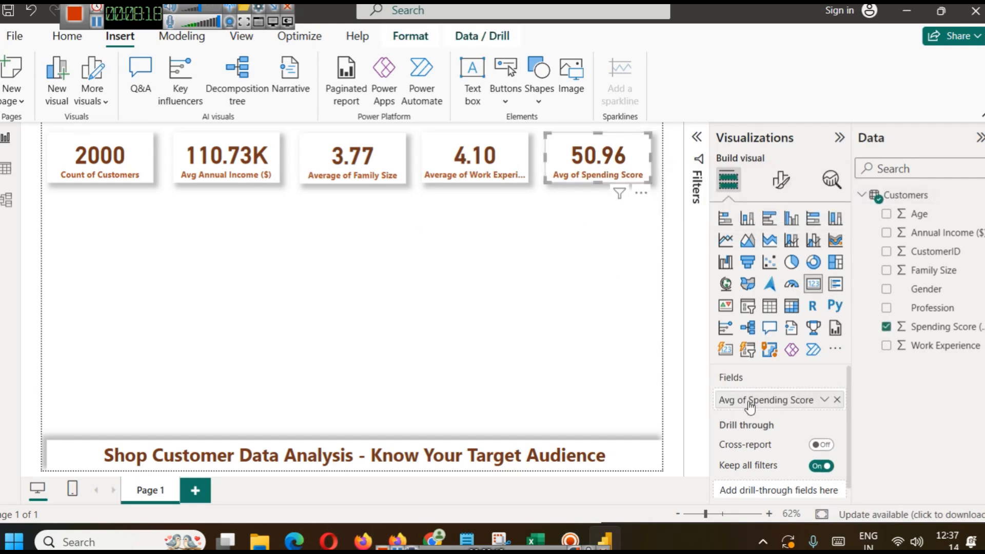
{"action": "left_click", "coordinate": [777, 183]}
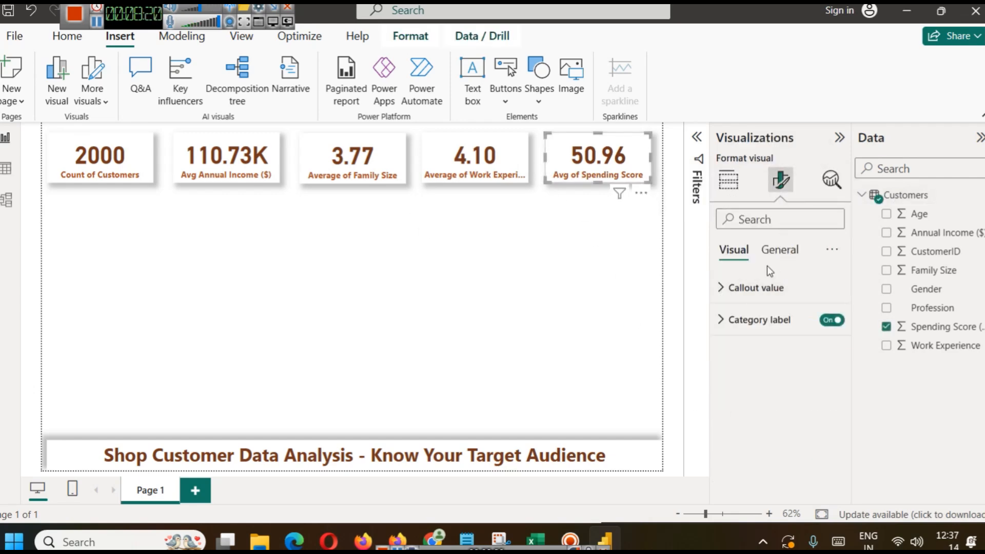
{"action": "left_click", "coordinate": [747, 287]}
{"action": "left_click", "coordinate": [753, 406]}
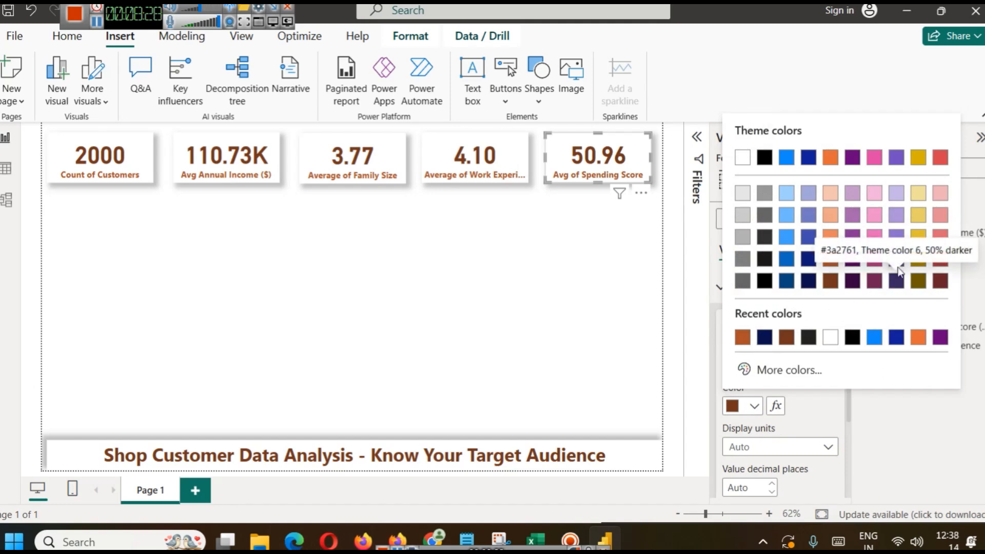
{"action": "left_click", "coordinate": [897, 282]}
{"action": "left_click", "coordinate": [583, 308]}
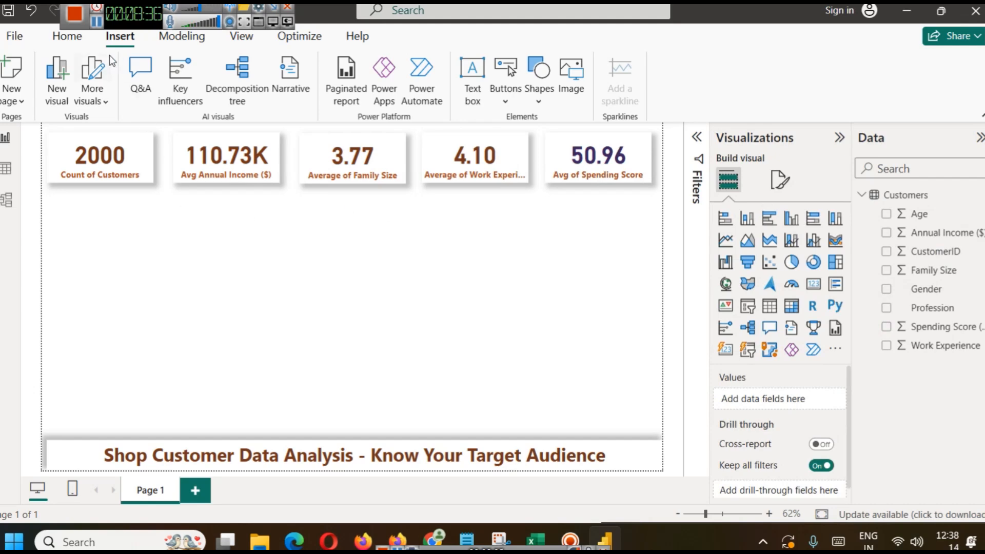
- Save the report file as Shop Customers Analysis
{"action": "key", "text": "ctrl+s"}
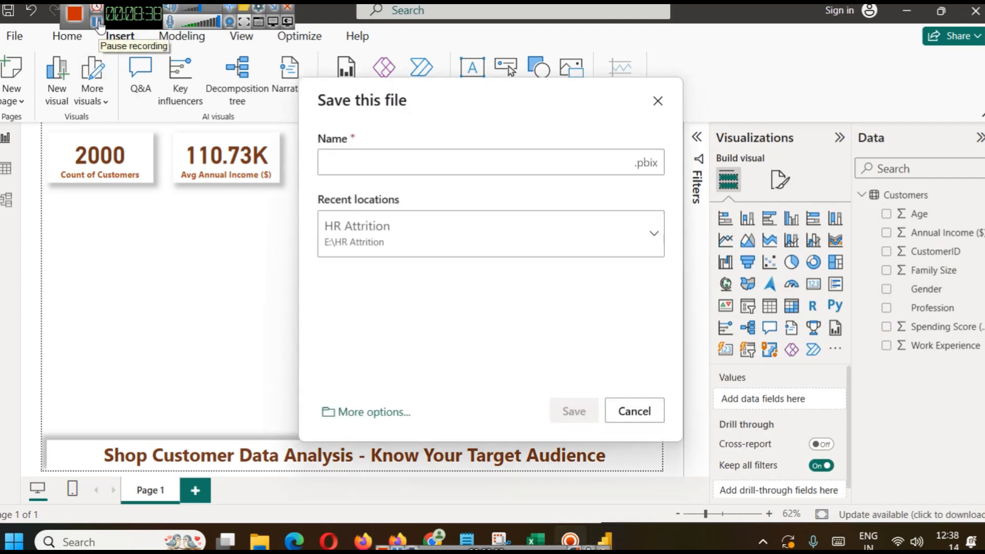
{"action": "left_click", "coordinate": [100, 25]}
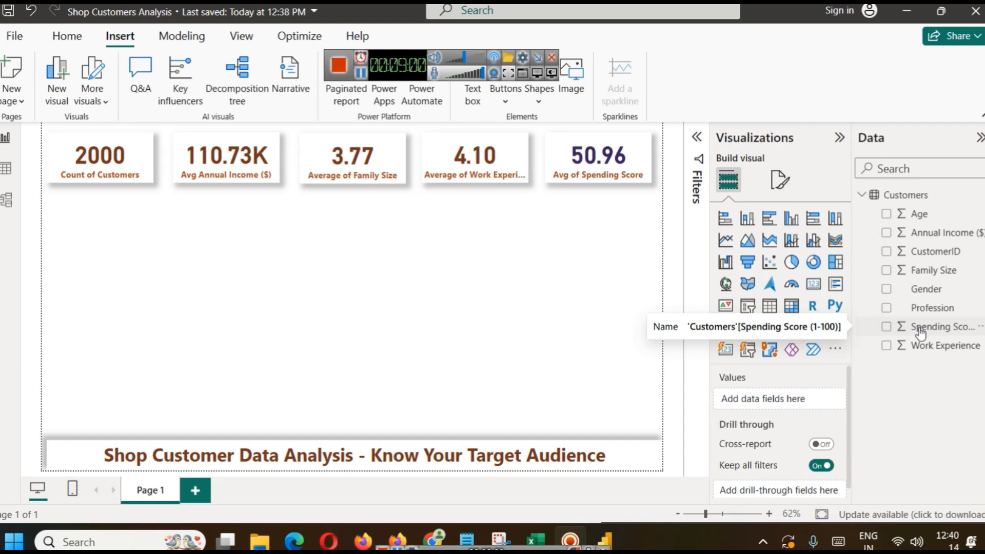
- Examine the Annual Income ($) and Spending Score (1-100) columns in the Customers table, and return to the report page
{"action": "left_click", "coordinate": [6, 168]}
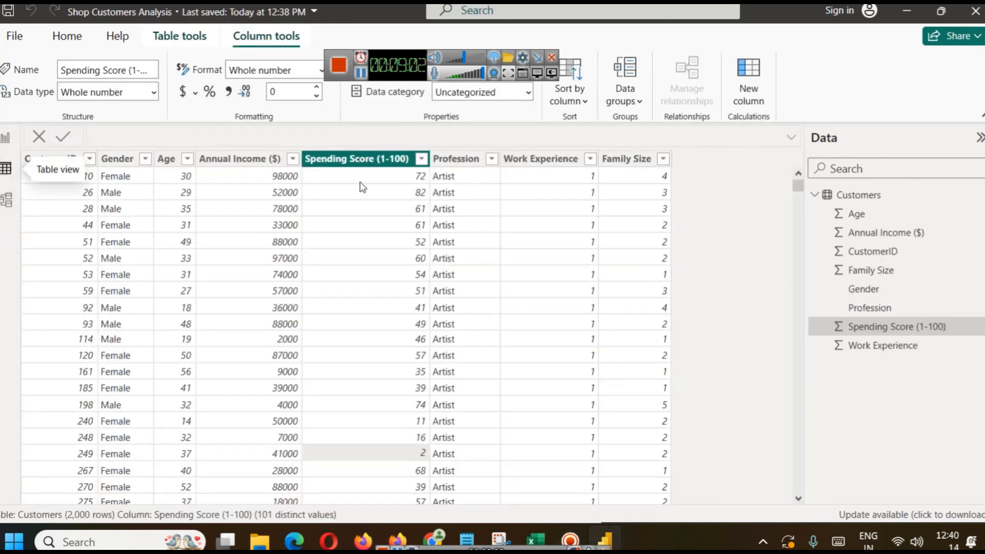
{"action": "left_click", "coordinate": [236, 163]}
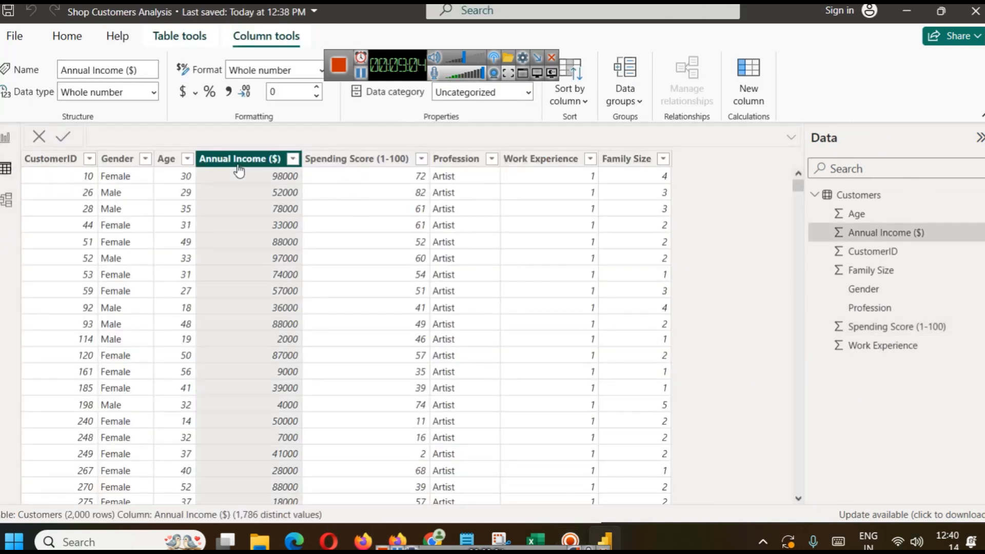
{"action": "left_click", "coordinate": [359, 163]}
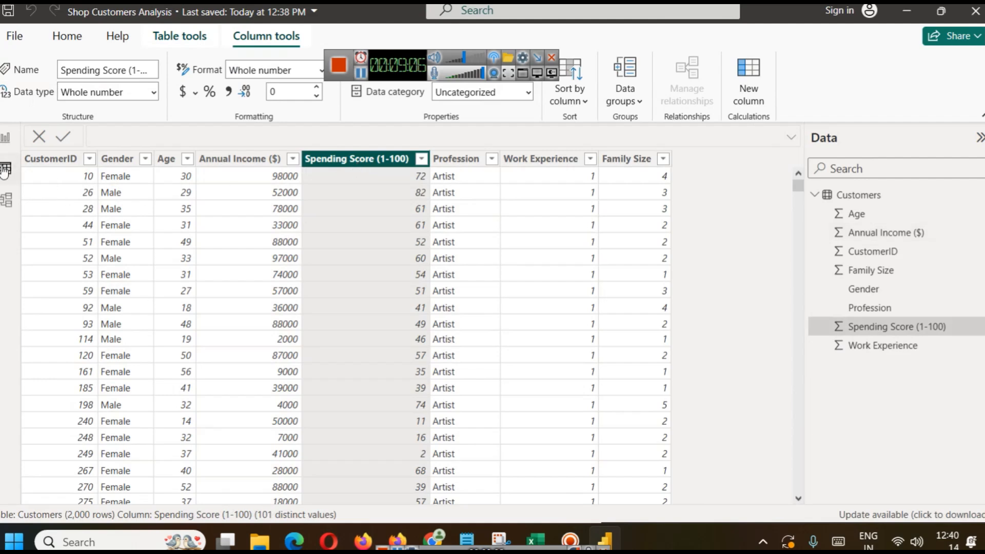
{"action": "left_click", "coordinate": [6, 137]}
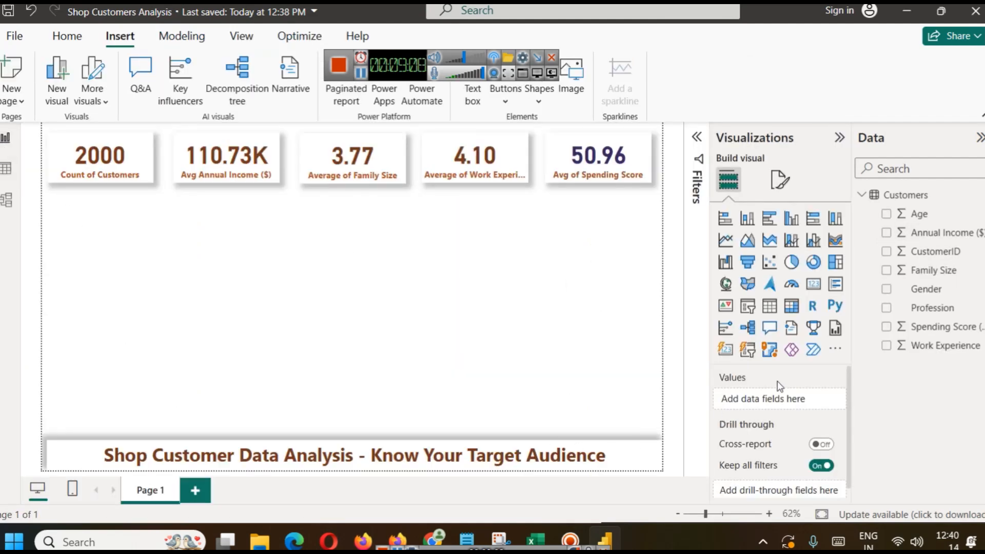
- Add a scatter chart directly below the first two cards, spanning their combined width
{"action": "left_click", "coordinate": [769, 264]}
{"action": "left_click_drag", "start_coordinate": [154, 225], "coordinate": [277, 195]}
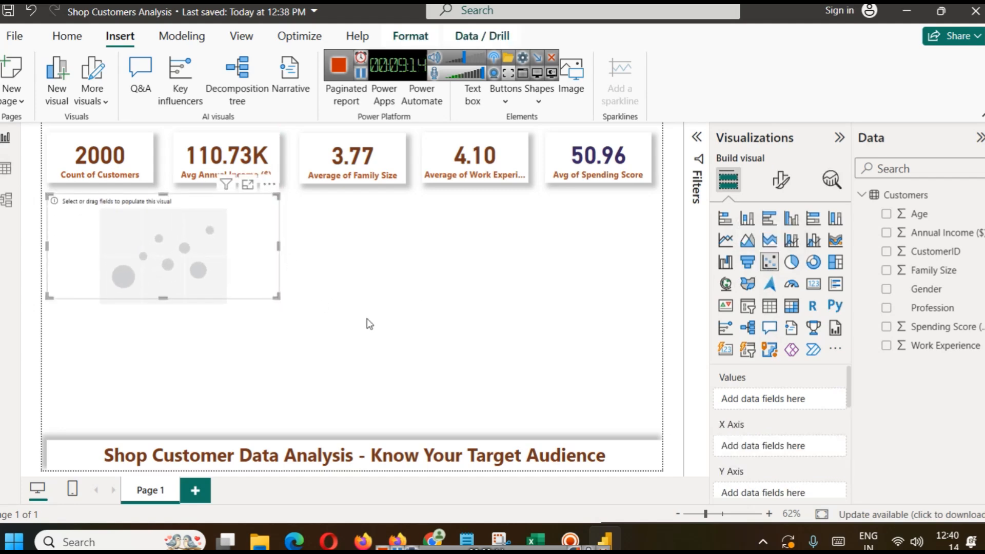
{"action": "left_click", "coordinate": [369, 323]}
{"action": "left_click", "coordinate": [223, 253]}
- Plot Annual Income ($) on the scatter chart's X axis and Spending Score (1-100) on its Y axis, both without summarization
{"action": "left_click_drag", "start_coordinate": [850, 384], "coordinate": [850, 389]}
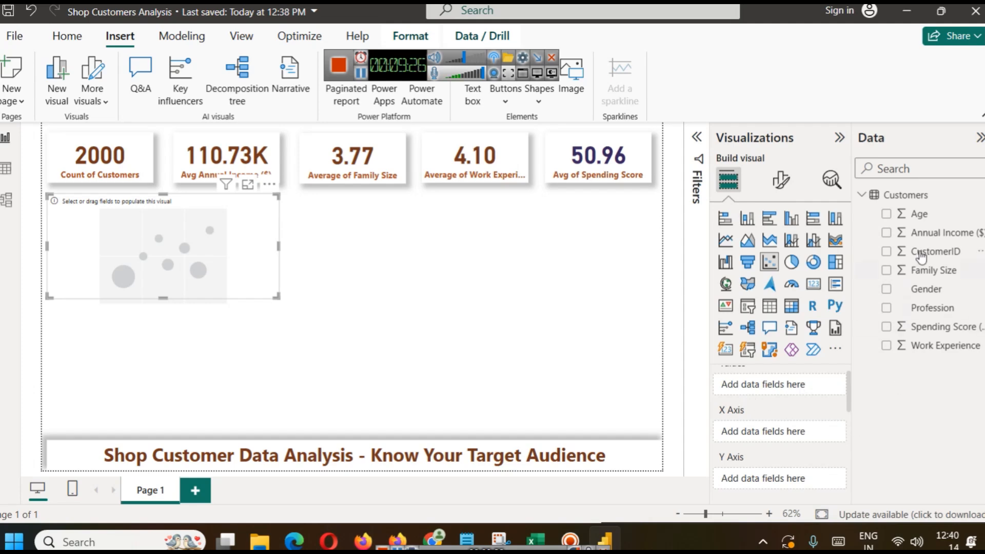
{"action": "left_click_drag", "start_coordinate": [934, 237], "coordinate": [782, 435]}
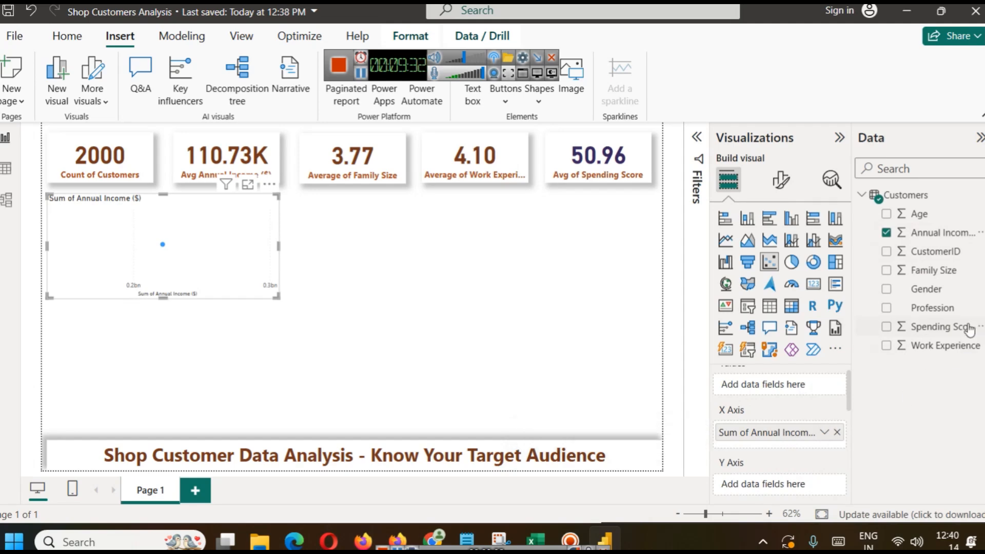
{"action": "left_click_drag", "start_coordinate": [966, 328], "coordinate": [803, 483]}
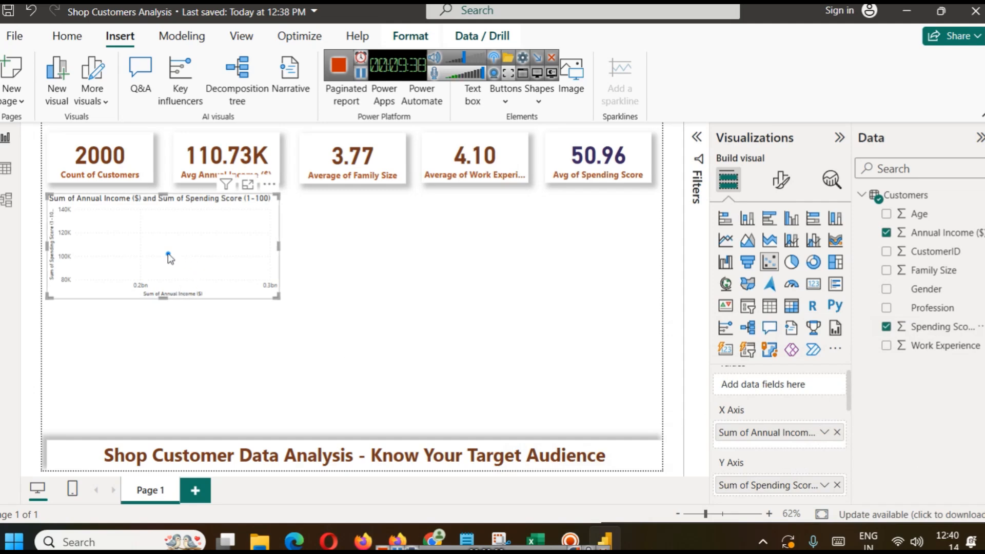
{"action": "left_click", "coordinate": [824, 434]}
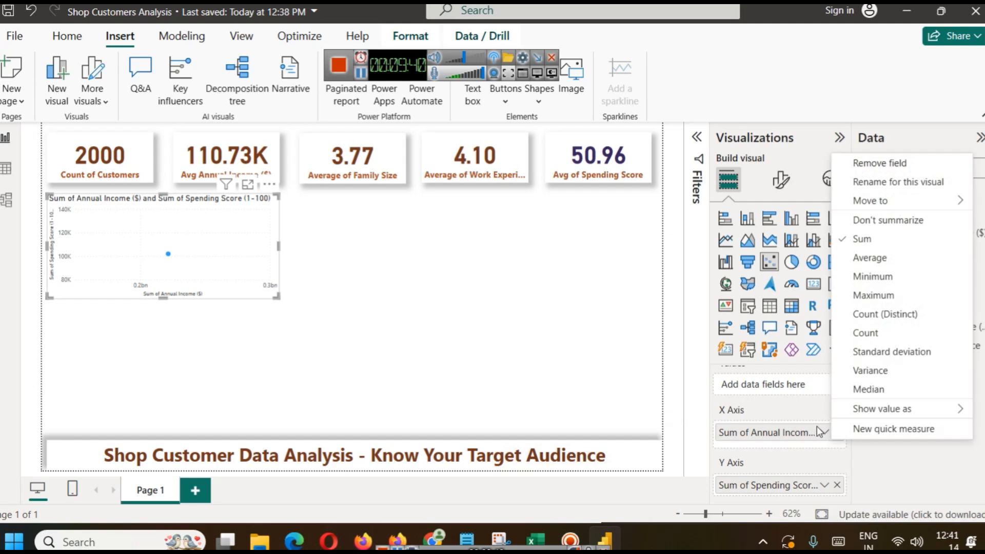
{"action": "left_click", "coordinate": [870, 221]}
{"action": "left_click", "coordinate": [824, 485]}
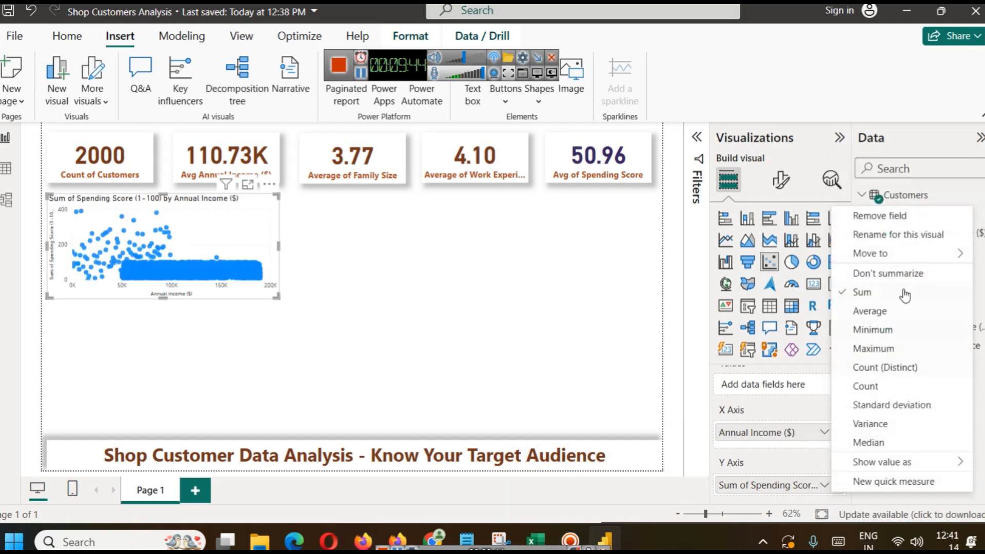
{"action": "left_click", "coordinate": [901, 272]}
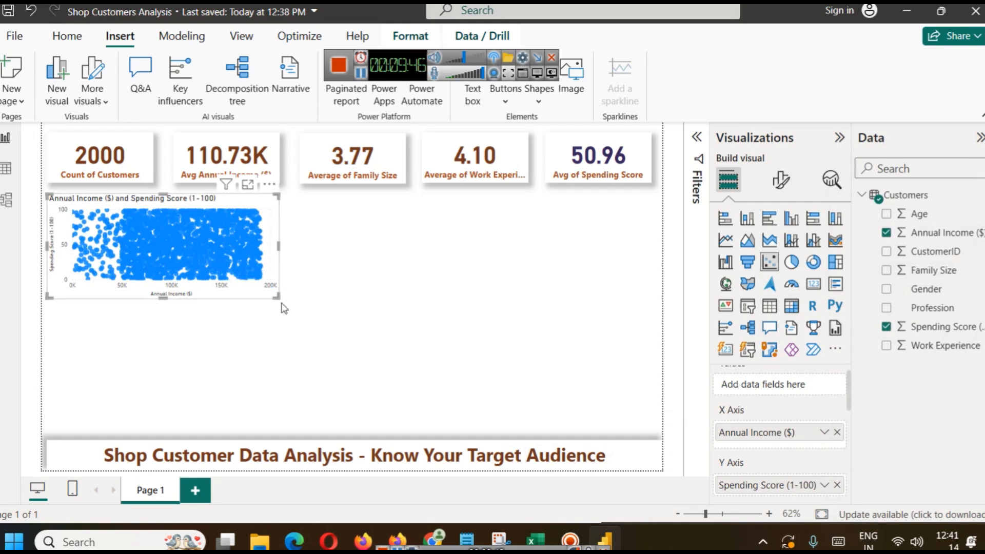
- Make the scatter chart slightly taller by extending its lower edge, and deselect it
{"action": "left_click_drag", "start_coordinate": [163, 299], "coordinate": [163, 319]}
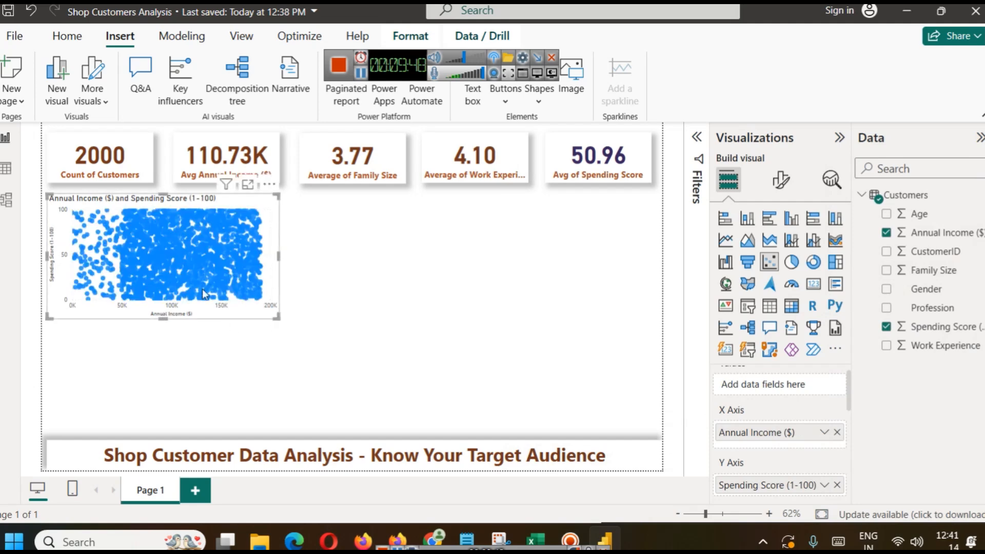
{"action": "left_click", "coordinate": [322, 272]}
{"action": "mouse_move", "coordinate": [150, 248]}
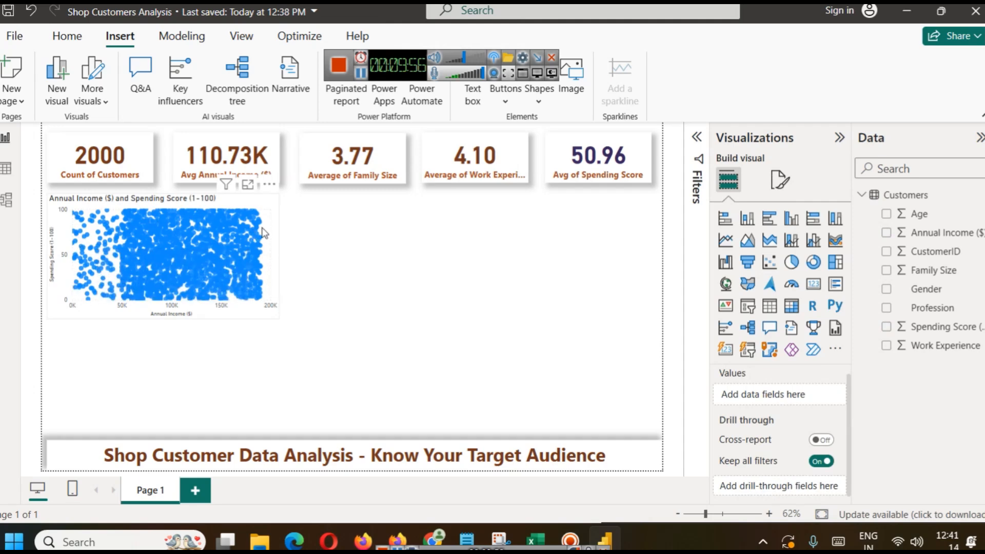
- Examine the Clusters of Customers reference chart in the browser, and switch back to Power BI Desktop
{"action": "left_click", "coordinate": [361, 72]}
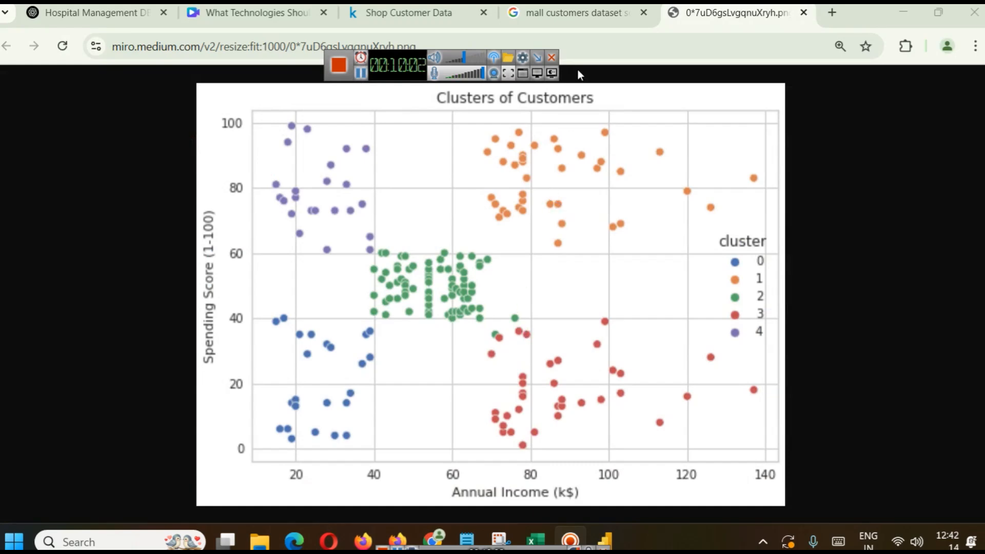
{"action": "mouse_move", "coordinate": [555, 15]}
{"action": "left_click", "coordinate": [610, 533]}
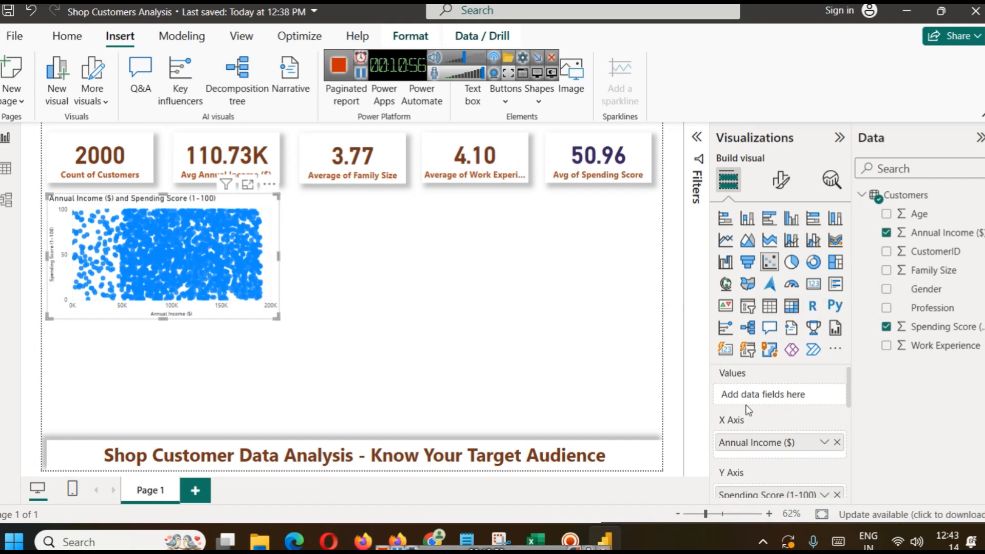
- Try Gender as the scatter chart's legend and undo it
{"action": "scroll", "coordinate": [748, 407], "scroll_direction": "down", "scroll_amount": 2}
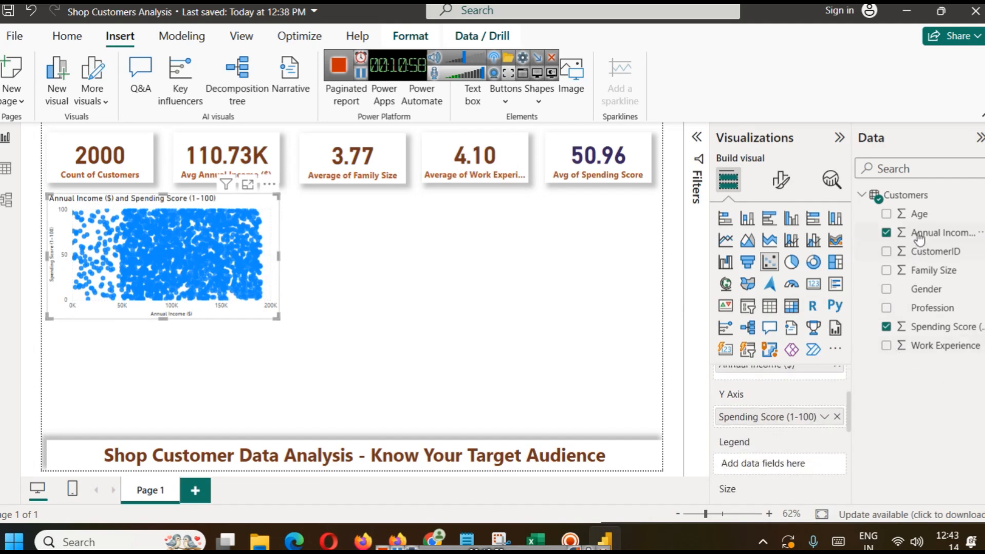
{"action": "left_click_drag", "start_coordinate": [932, 297], "coordinate": [800, 464]}
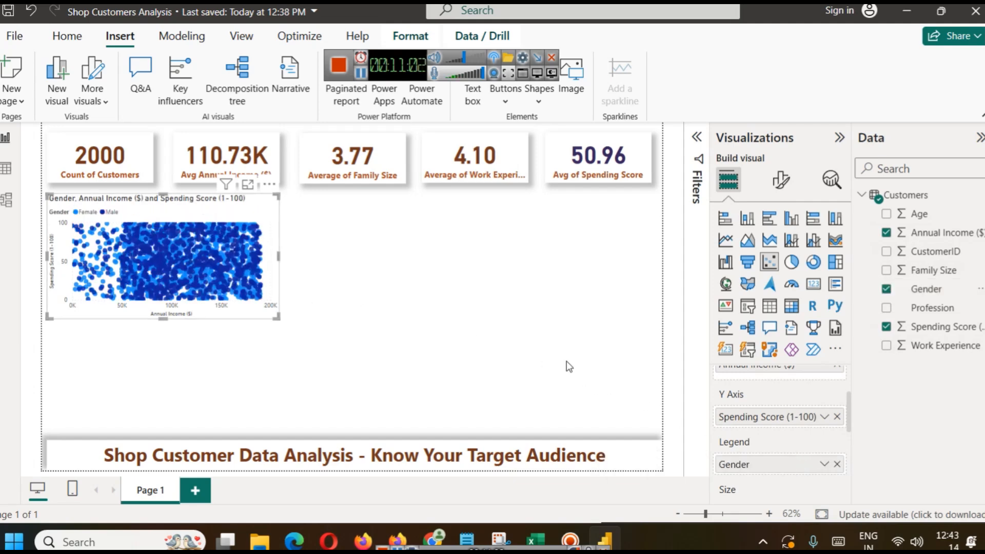
{"action": "key", "text": "ctrl+z"}
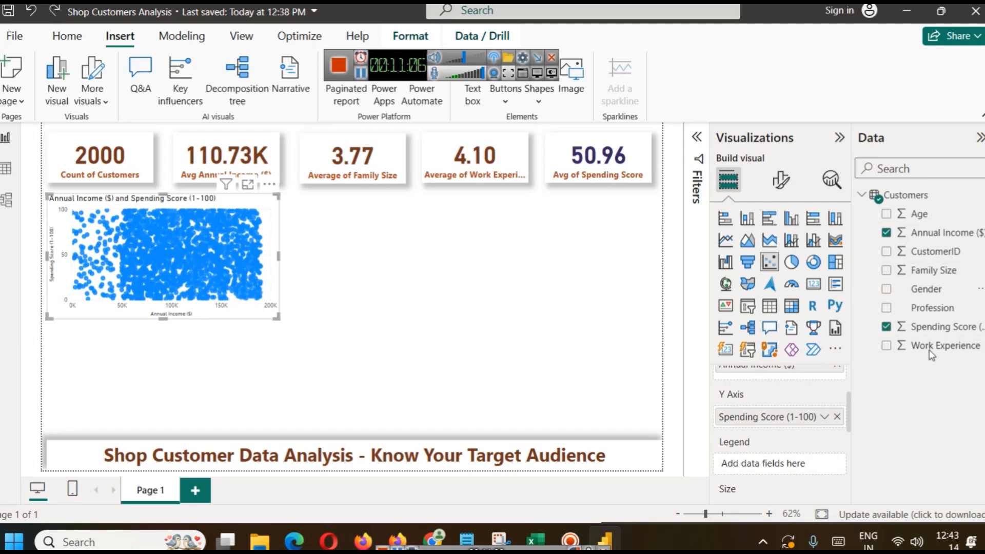
- Try Family Size as the scatter chart's legend in an enlarged focus view, and delete the chart
{"action": "left_click_drag", "start_coordinate": [938, 270], "coordinate": [779, 464]}
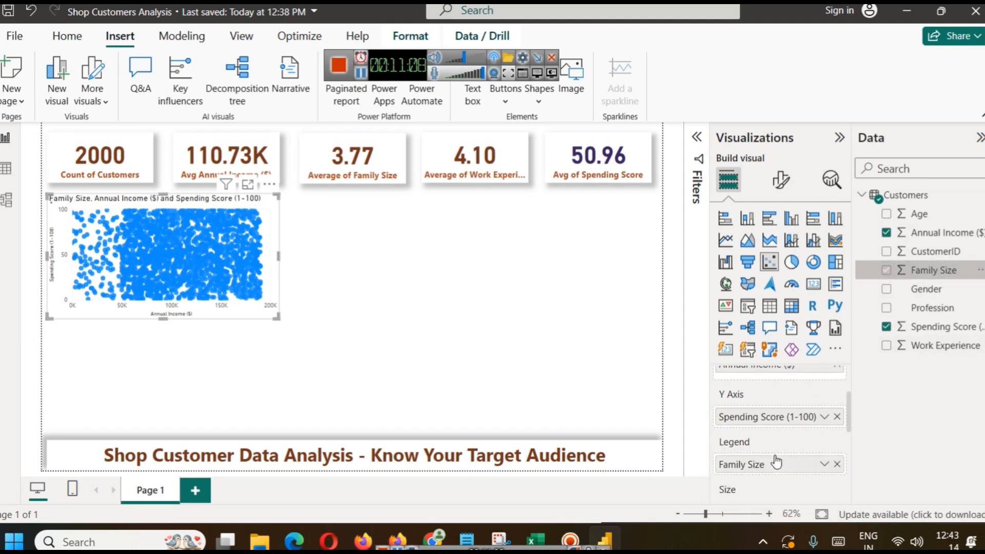
{"action": "left_click", "coordinate": [248, 184]}
{"action": "left_click", "coordinate": [64, 157]}
{"action": "left_click", "coordinate": [324, 255]}
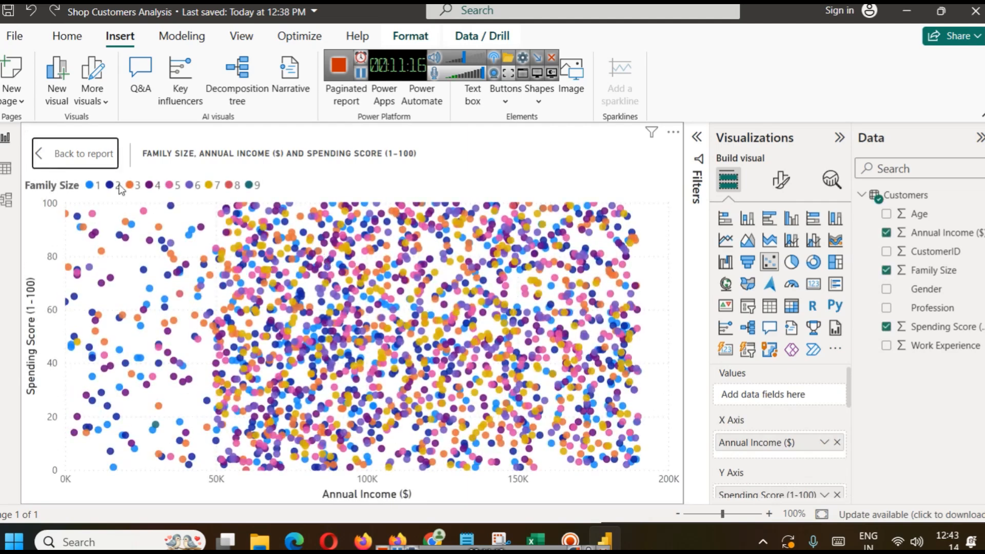
{"action": "left_click", "coordinate": [84, 153]}
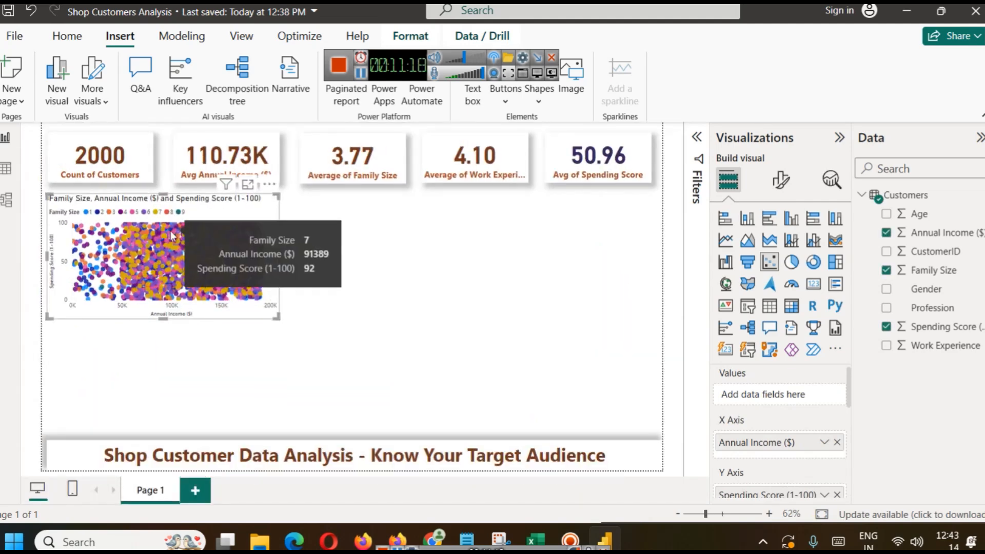
{"action": "key", "text": "Delete"}
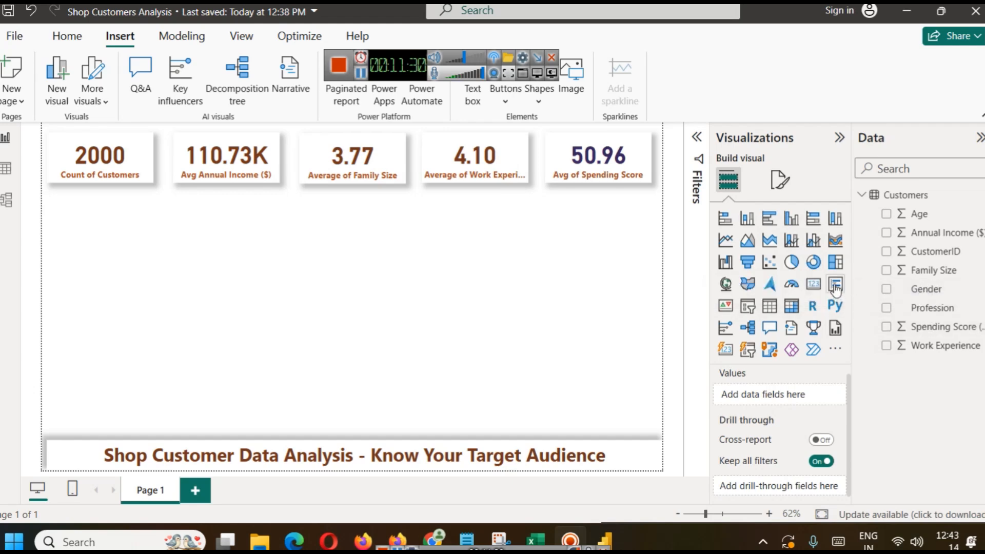
- Add a donut chart directly below the first two cards, enlarging it to span the first card and part of the second
{"action": "left_click", "coordinate": [813, 264]}
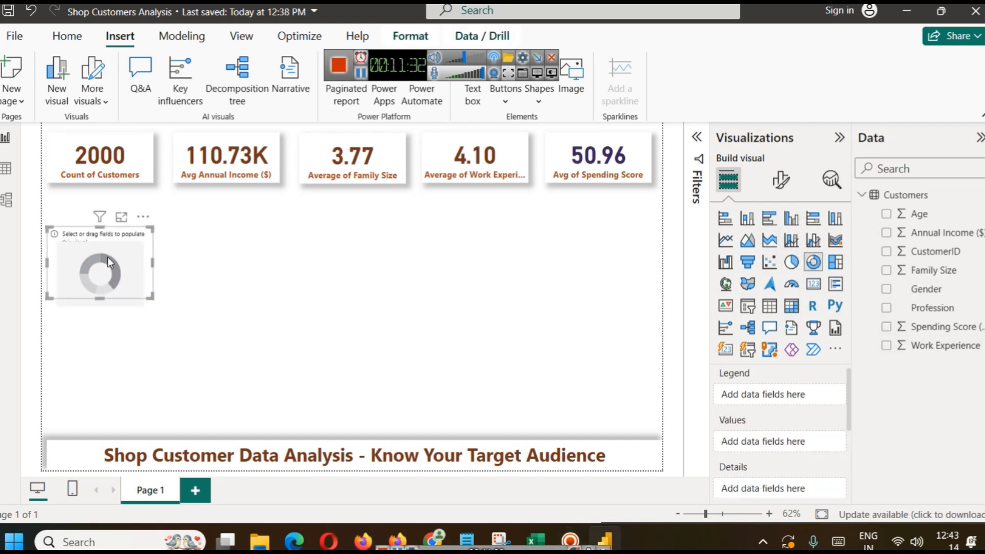
{"action": "left_click_drag", "start_coordinate": [107, 257], "coordinate": [112, 226]}
{"action": "left_click_drag", "start_coordinate": [100, 267], "coordinate": [100, 296]}
{"action": "left_click_drag", "start_coordinate": [152, 249], "coordinate": [224, 247]}
{"action": "left_click", "coordinate": [324, 276]}
{"action": "left_click", "coordinate": [165, 242]}
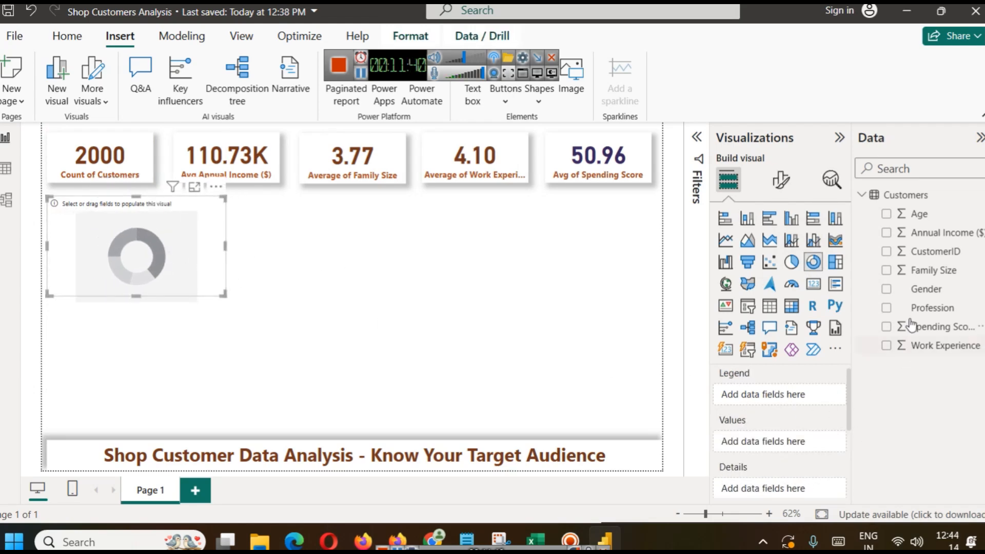
- Use Gender as the donut chart's legend and Spending Score (1-100), aggregated as Average, as its values
{"action": "left_click_drag", "start_coordinate": [921, 290], "coordinate": [781, 401]}
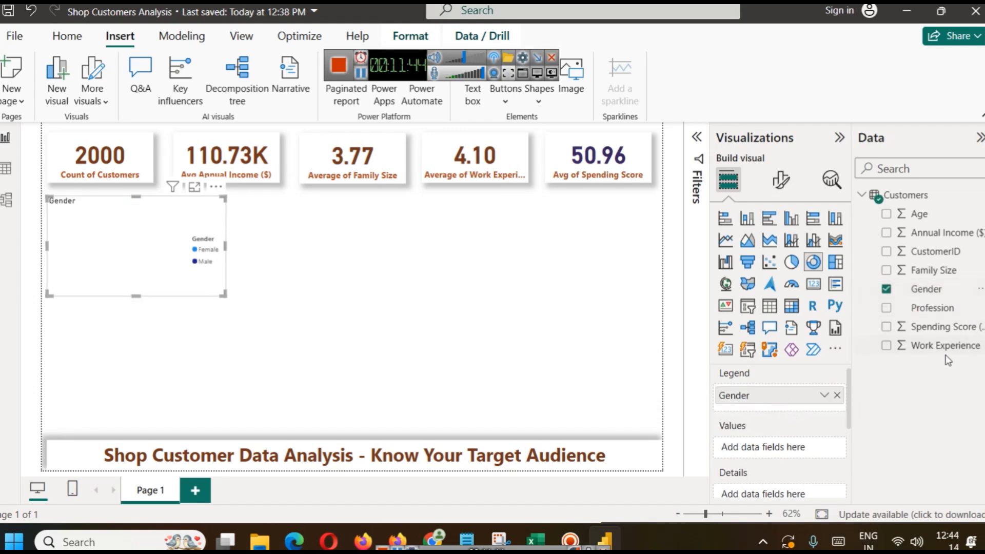
{"action": "left_click_drag", "start_coordinate": [939, 327], "coordinate": [775, 450]}
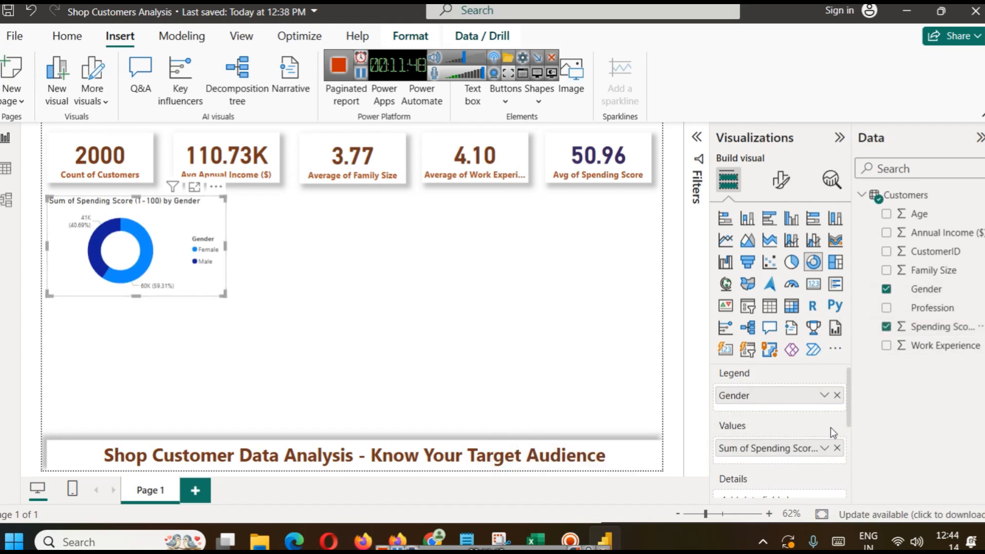
{"action": "left_click", "coordinate": [822, 453]}
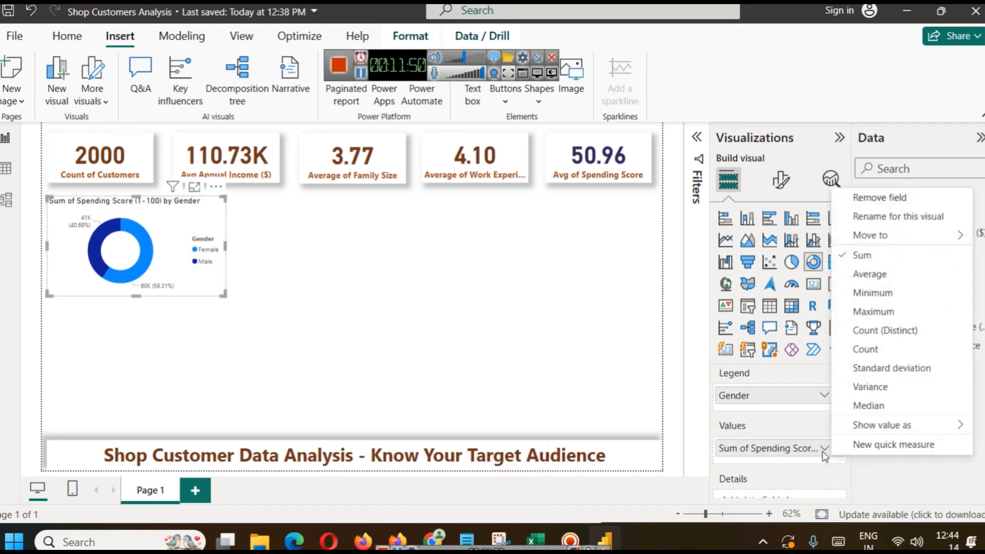
{"action": "left_click", "coordinate": [890, 273]}
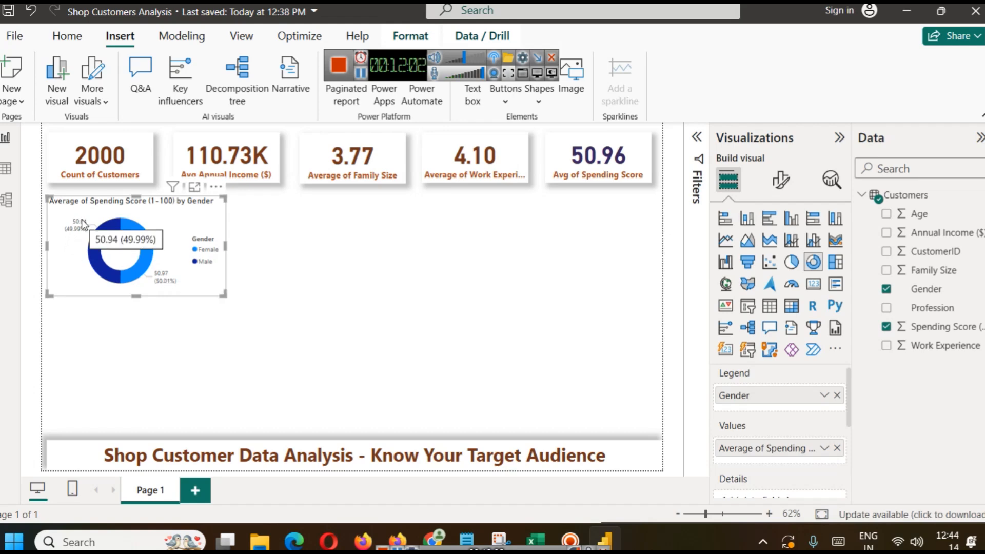
- Try Variance as the aggregation of the donut chart's Spending Score values and switch back to Average
{"action": "left_click", "coordinate": [823, 448]}
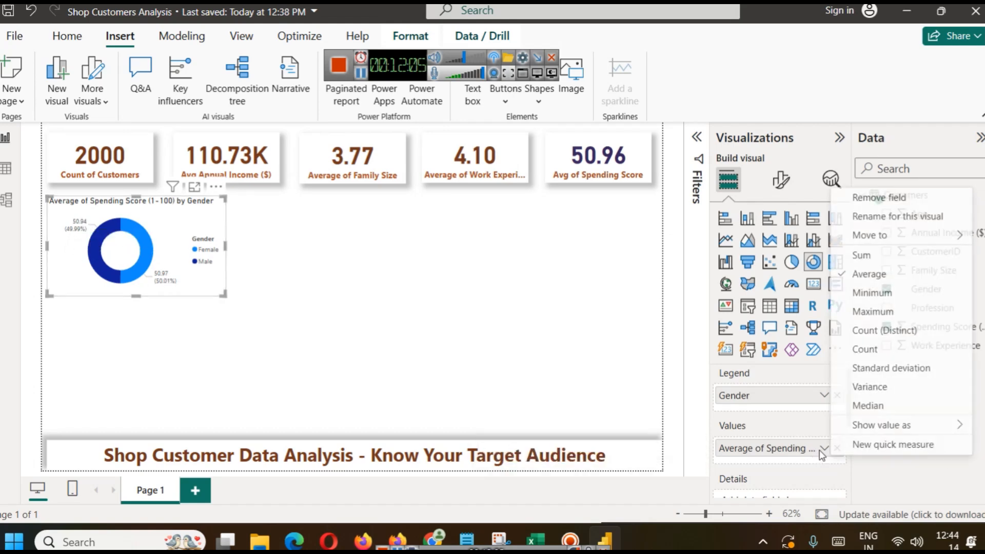
{"action": "left_click", "coordinate": [871, 387]}
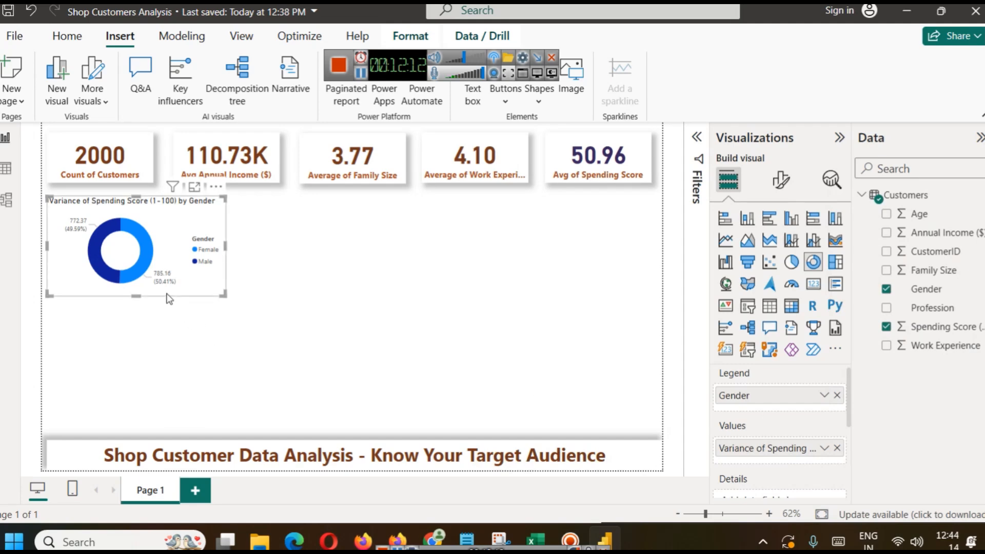
{"action": "left_click", "coordinate": [823, 451]}
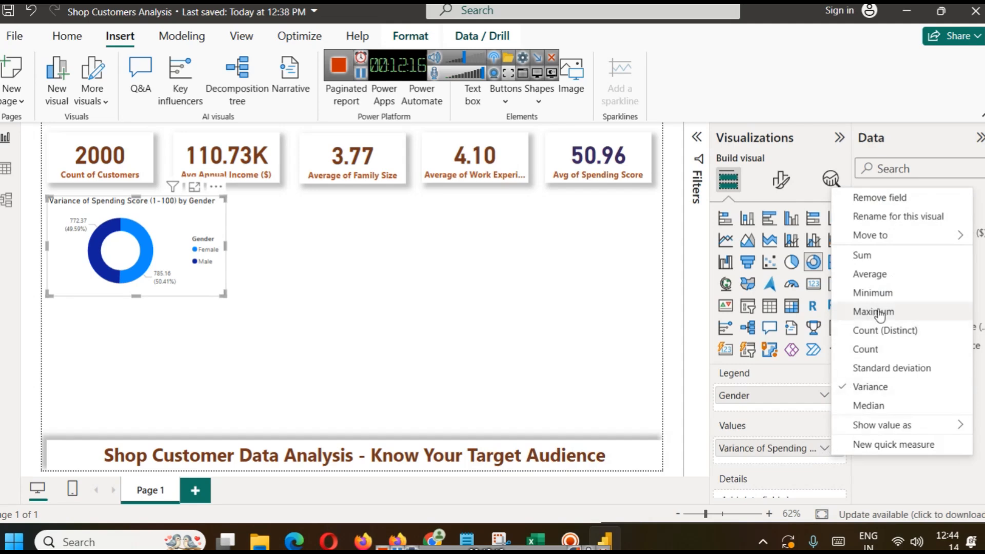
{"action": "left_click", "coordinate": [879, 278]}
{"action": "left_click", "coordinate": [359, 291]}
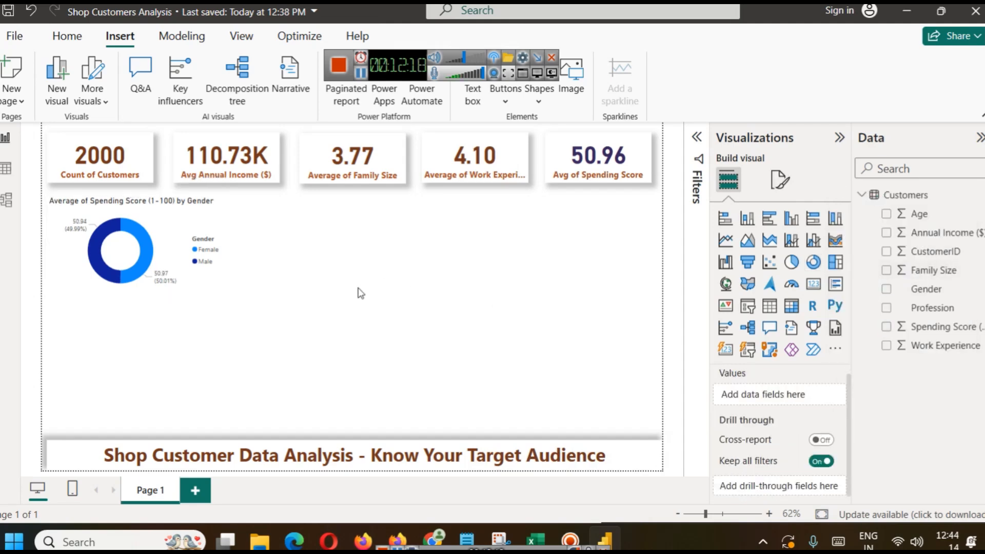
- Recolour the donut chart's slices, using light orange for Female and dark brown for Male
{"action": "left_click", "coordinate": [184, 218]}
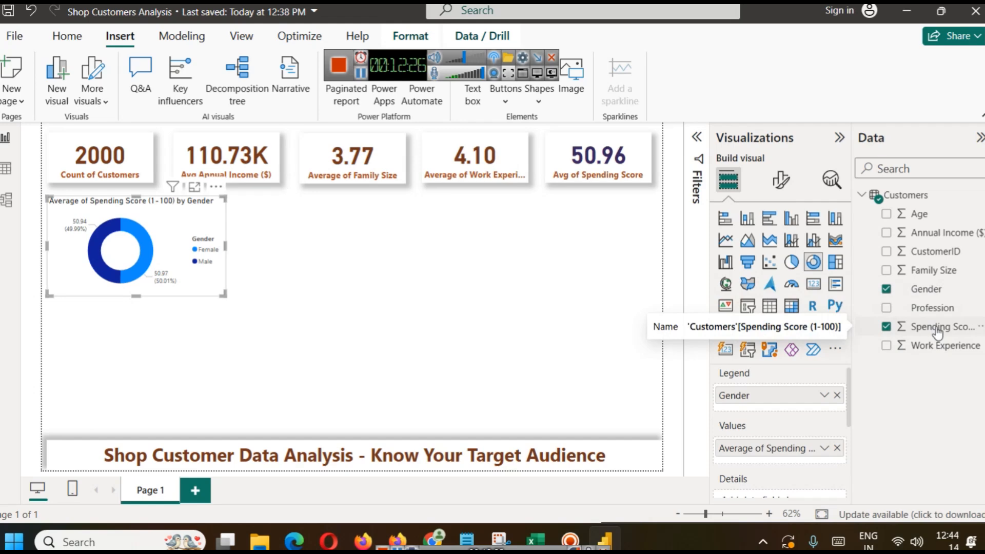
{"action": "left_click", "coordinate": [782, 182]}
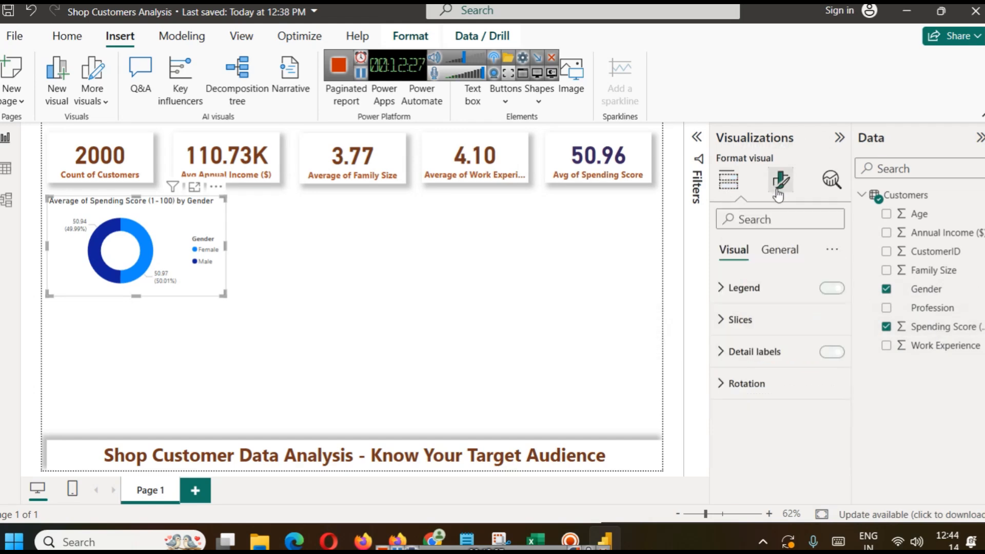
{"action": "left_click", "coordinate": [750, 320]}
{"action": "left_click", "coordinate": [745, 398]}
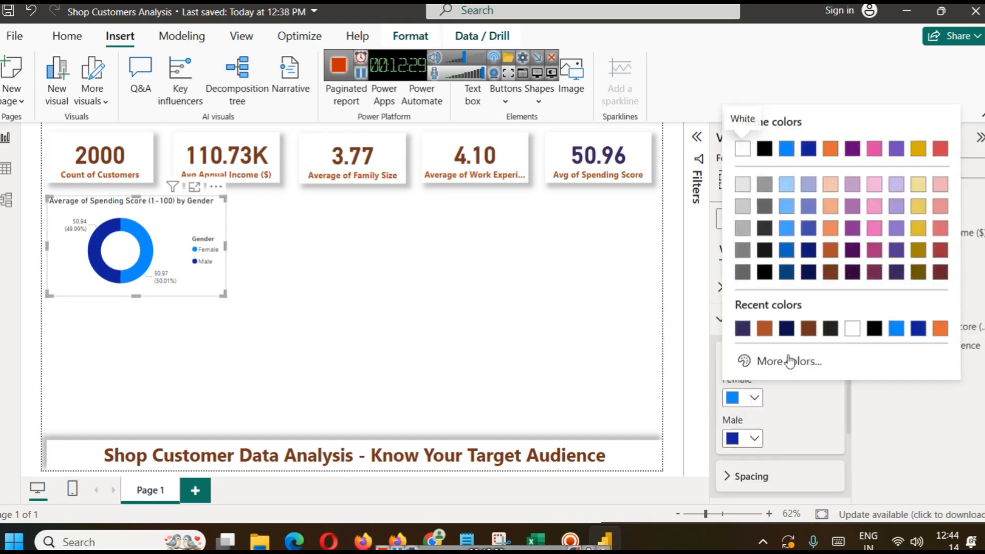
{"action": "left_click", "coordinate": [833, 239]}
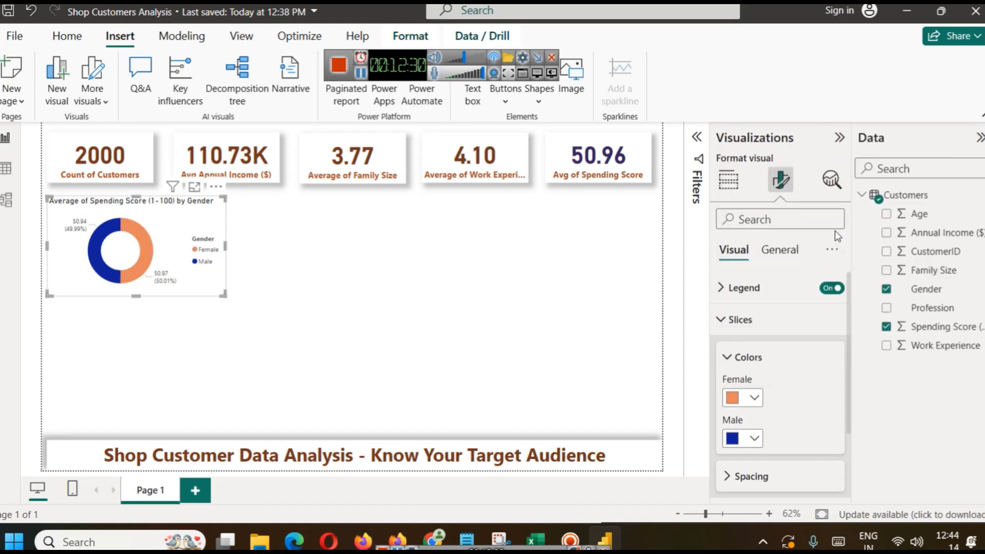
{"action": "left_click", "coordinate": [753, 438]}
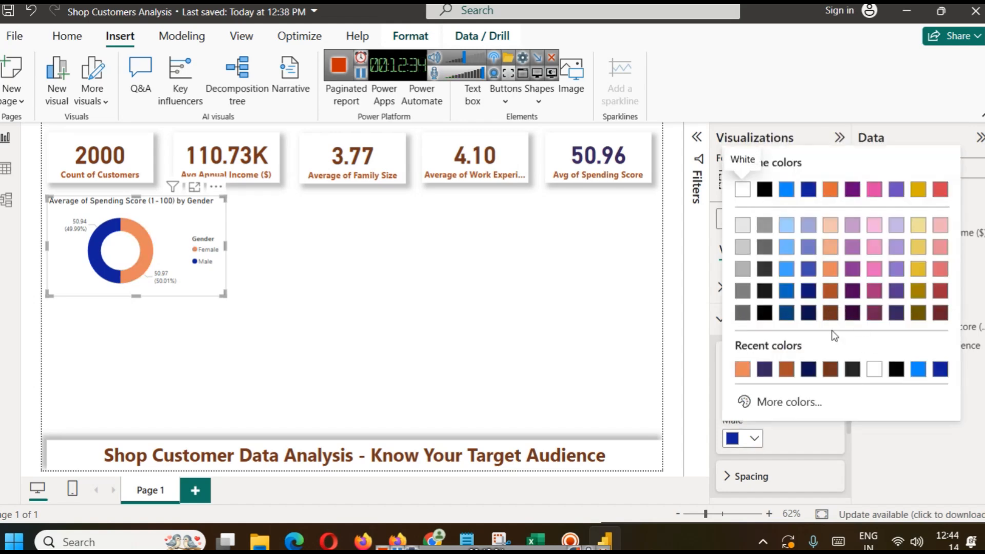
{"action": "left_click", "coordinate": [830, 313]}
{"action": "left_click", "coordinate": [358, 323]}
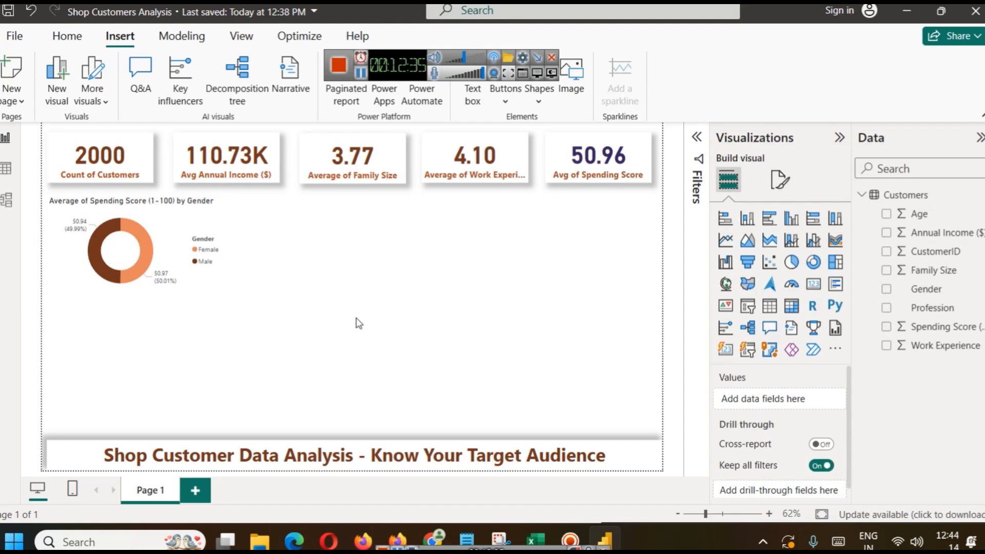
- Shorten the donut chart's title to "Average of Spending Score by Gender"
{"action": "left_click", "coordinate": [191, 223]}
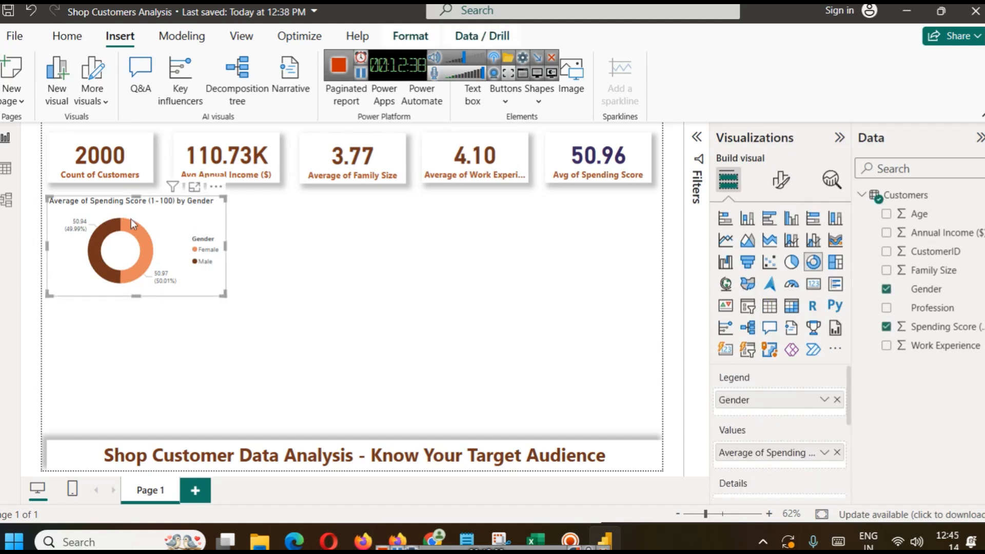
{"action": "left_click", "coordinate": [780, 179]}
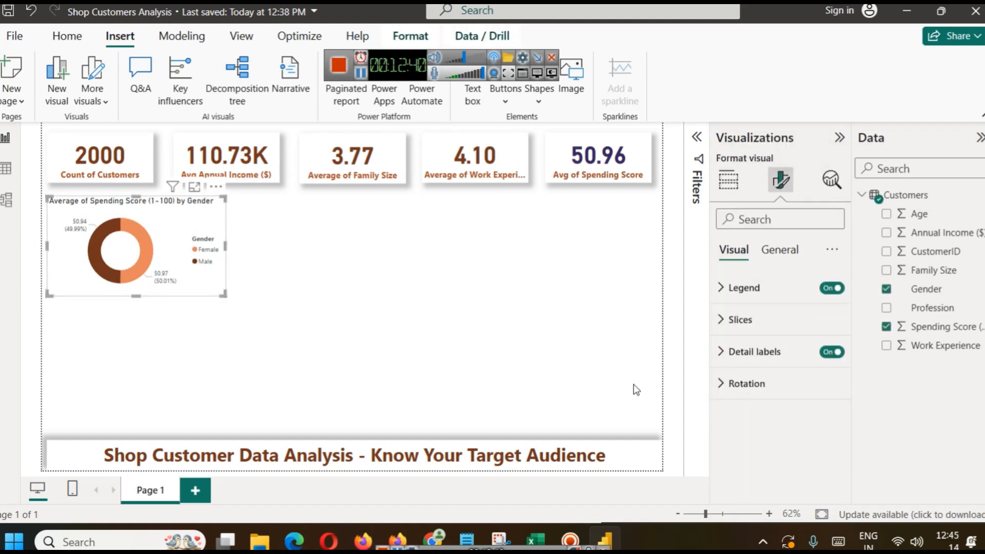
{"action": "left_click", "coordinate": [782, 254]}
{"action": "left_click", "coordinate": [764, 329]}
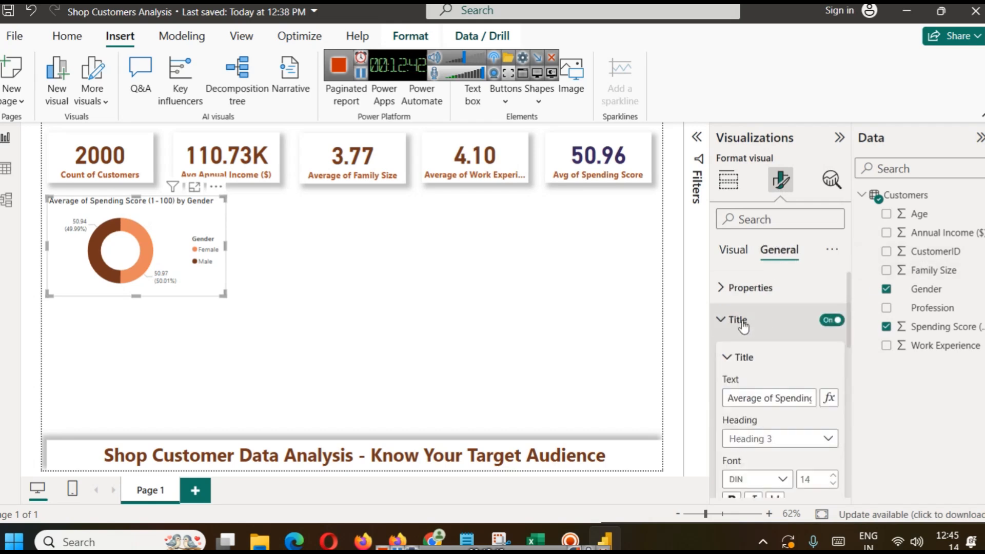
{"action": "triple_click", "coordinate": [795, 402]}
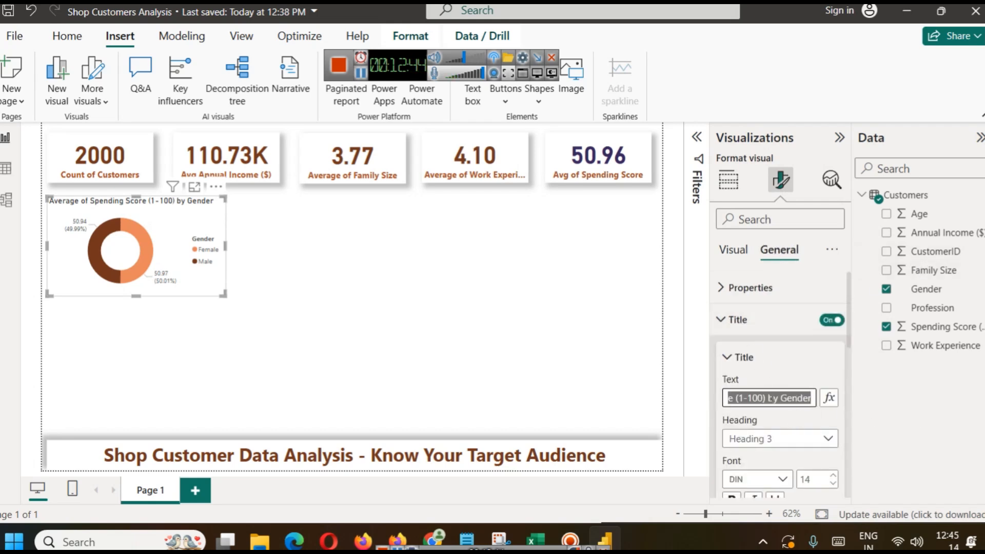
{"action": "left_click", "coordinate": [767, 398]}
{"action": "key", "text": "BackSpace"}
{"action": "key", "text": "BackSpace"}
{"action": "key", "text": "BackSpace"}
{"action": "key", "text": "BackSpace"}
{"action": "key", "text": "BackSpace"}
{"action": "key", "text": "BackSpace"}
{"action": "key", "text": "BackSpace"}
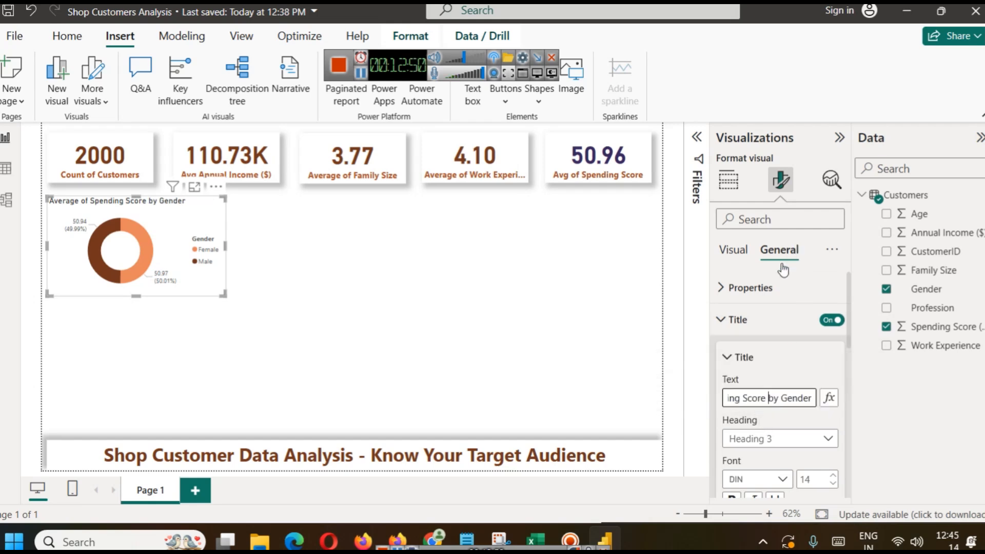
- Make the donut chart's title bold, dark brown and horizontally centred
{"action": "scroll", "coordinate": [759, 380], "scroll_direction": "down", "scroll_amount": 2}
{"action": "scroll", "coordinate": [765, 380], "scroll_direction": "down", "scroll_amount": 2}
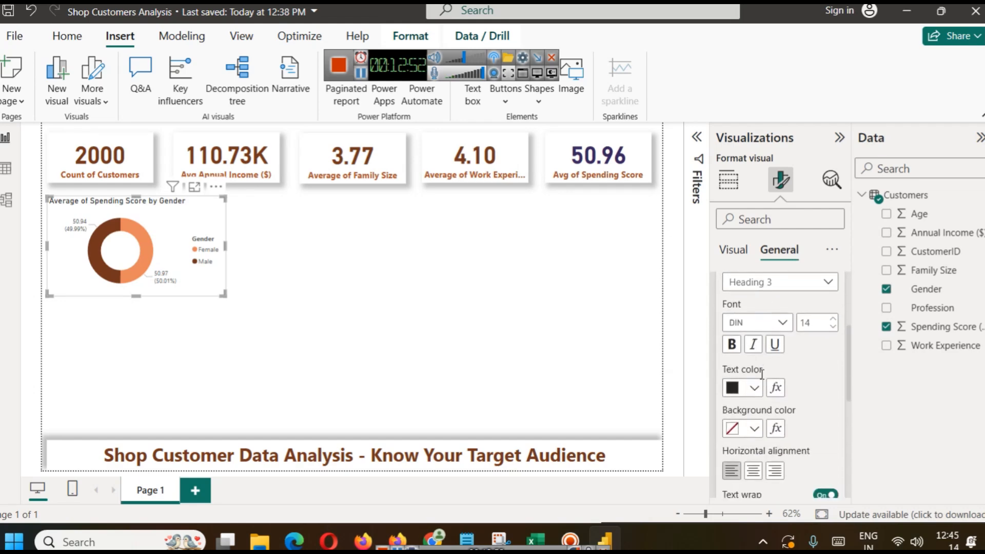
{"action": "left_click", "coordinate": [731, 344]}
{"action": "left_click", "coordinate": [753, 388]}
{"action": "left_click", "coordinate": [743, 322]}
{"action": "left_click", "coordinate": [752, 470]}
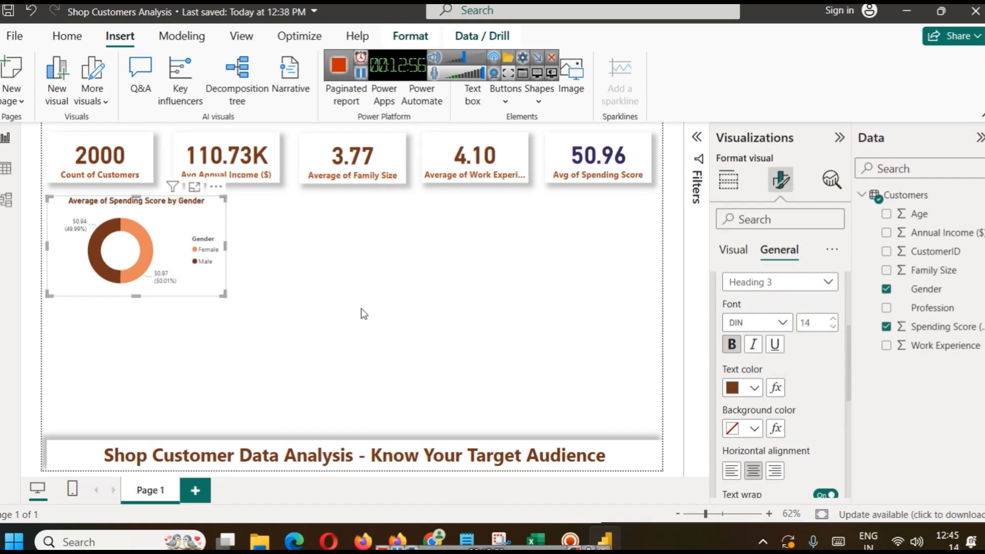
- Turn on the shadow effect for the donut chart
{"action": "scroll", "coordinate": [780, 285], "scroll_direction": "up", "scroll_amount": 5}
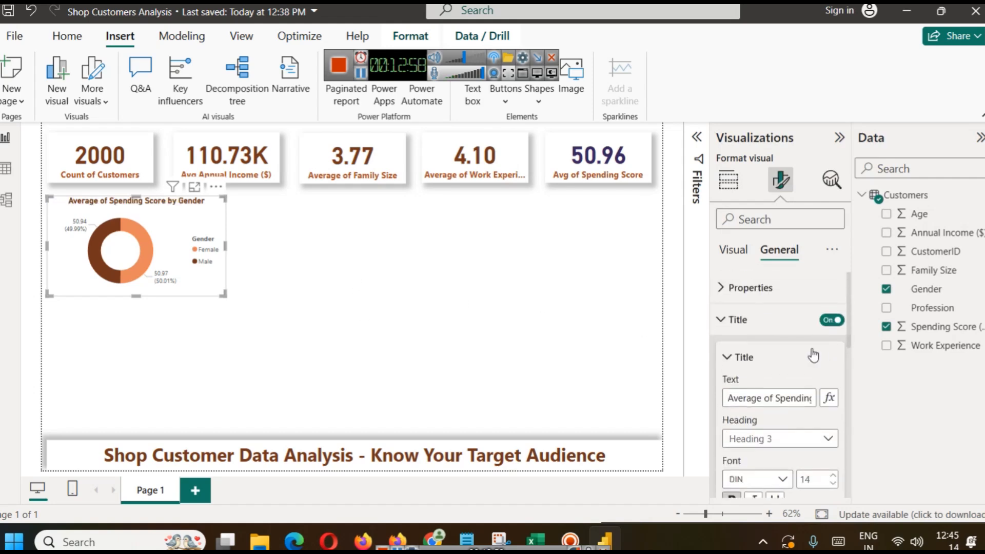
{"action": "left_click", "coordinate": [765, 321]}
{"action": "left_click", "coordinate": [762, 357]}
{"action": "scroll", "coordinate": [759, 384], "scroll_direction": "down", "scroll_amount": 4}
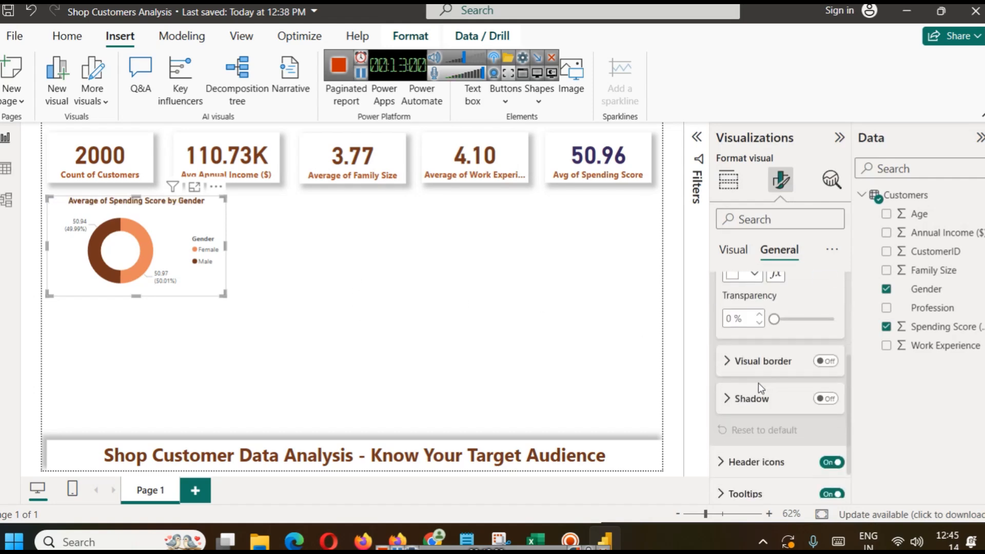
{"action": "left_click", "coordinate": [830, 354]}
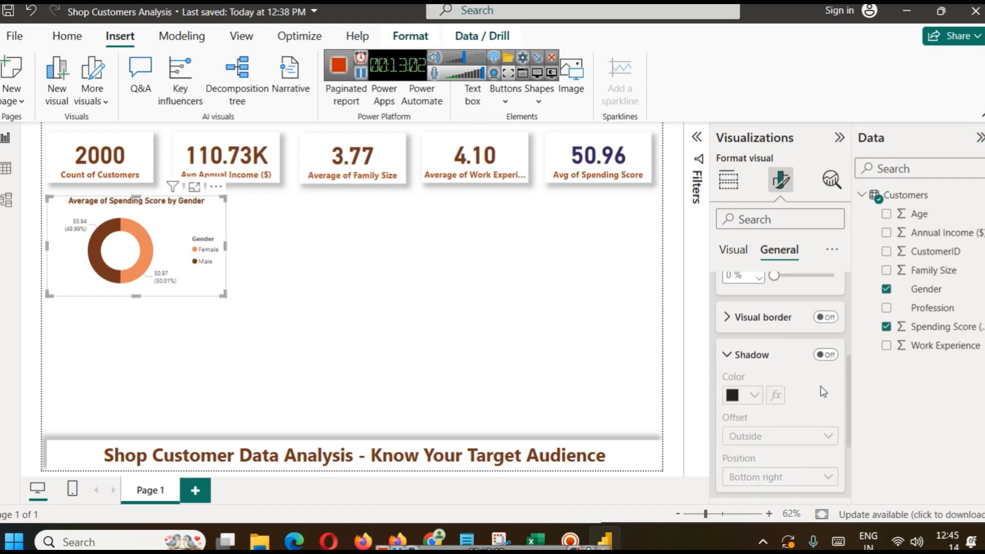
{"action": "left_click", "coordinate": [834, 356]}
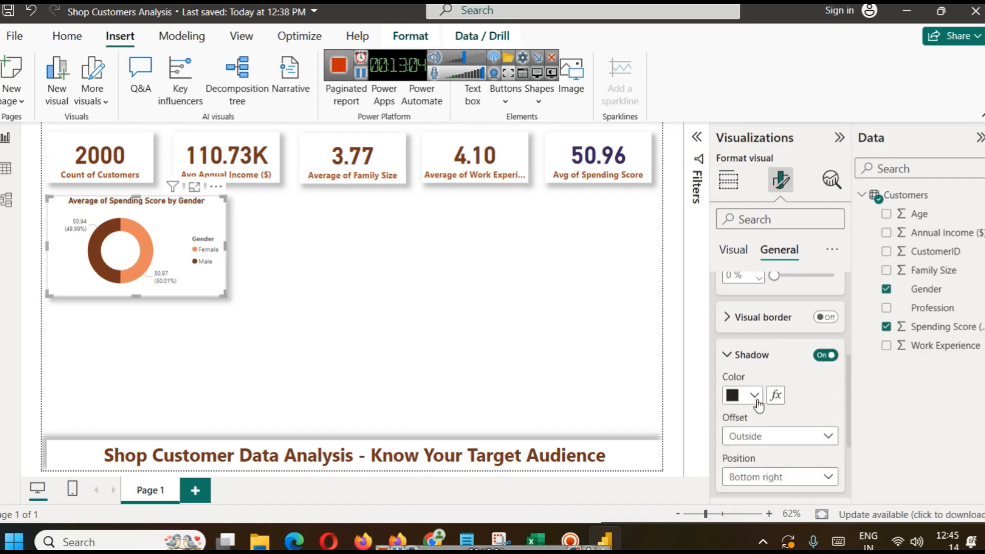
{"action": "left_click", "coordinate": [326, 302]}
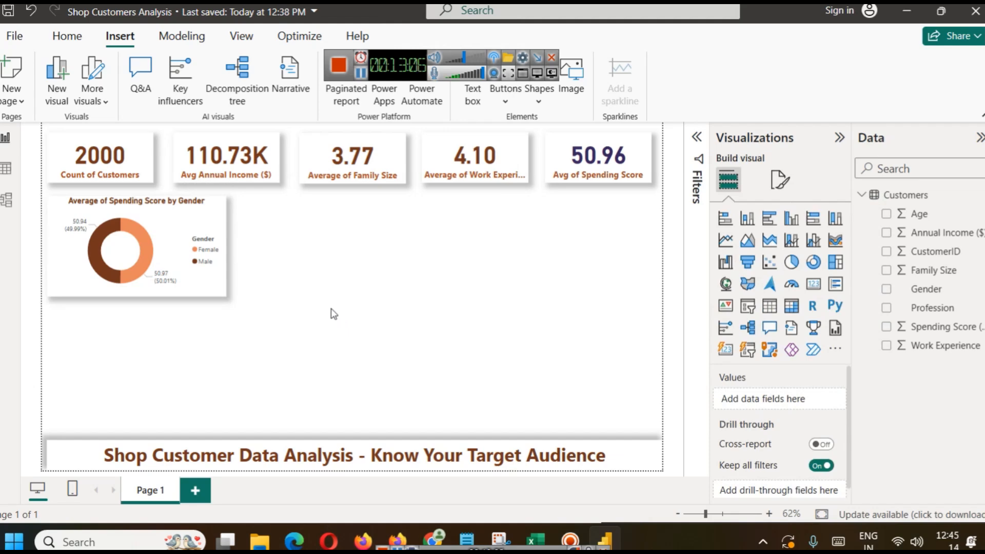
- Examine the distinct Family Size values in the Customers data table and return to the report
{"action": "left_click", "coordinate": [163, 224]}
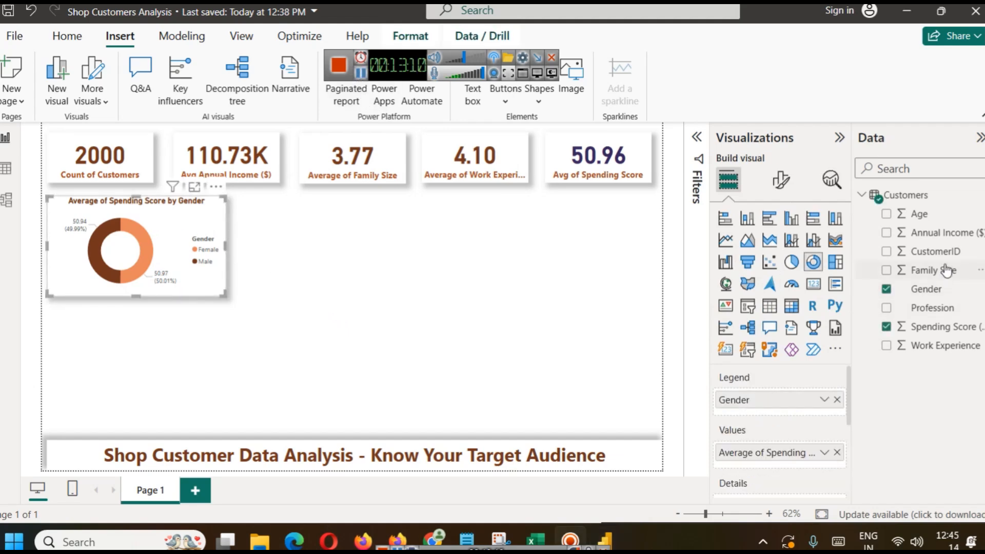
{"action": "left_click", "coordinate": [6, 168]}
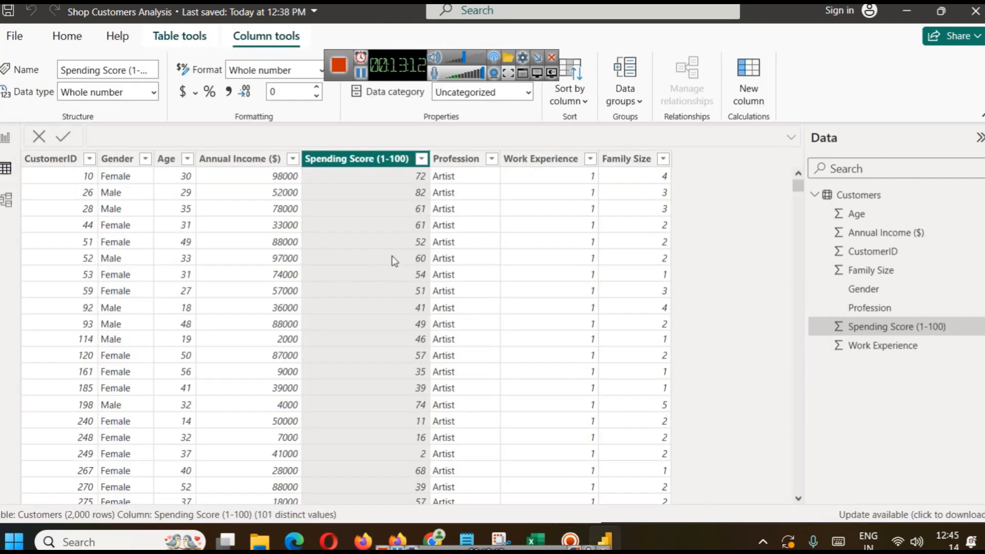
{"action": "left_click", "coordinate": [662, 159]}
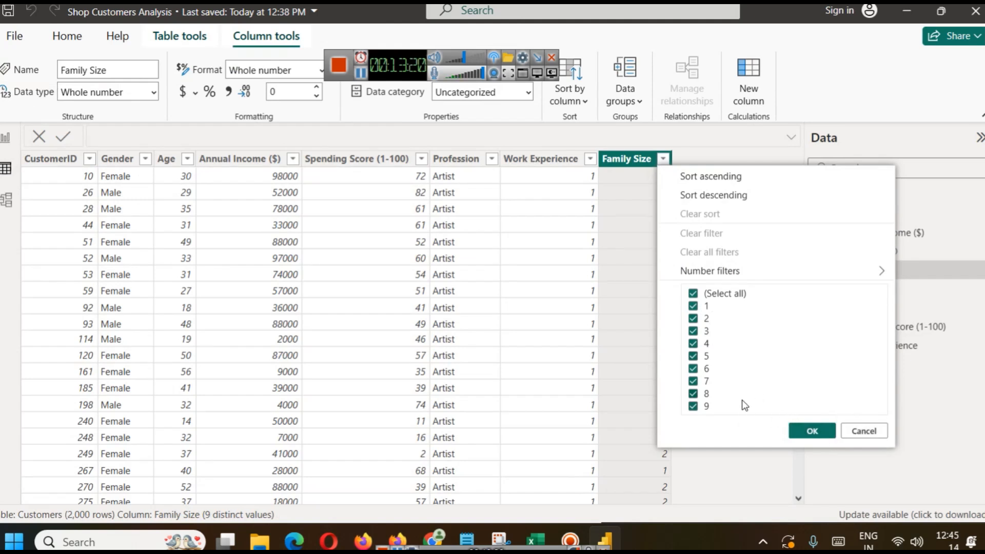
{"action": "left_click", "coordinate": [841, 427]}
{"action": "left_click", "coordinate": [3, 144]}
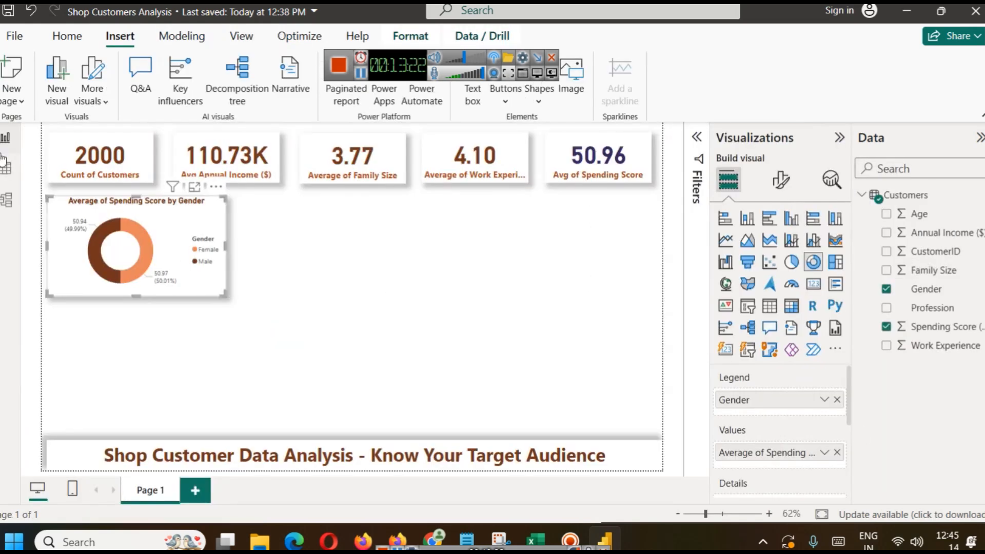
- Cross-filter the summary cards by the donut chart's Female slice and clear the selection
{"action": "left_click", "coordinate": [448, 303]}
{"action": "left_click", "coordinate": [137, 239]}
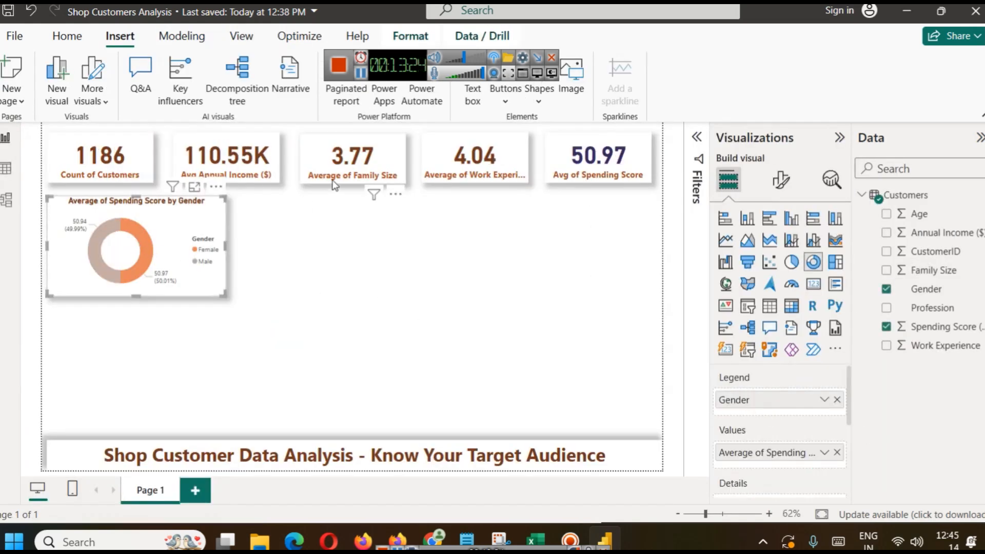
{"action": "left_click", "coordinate": [167, 208]}
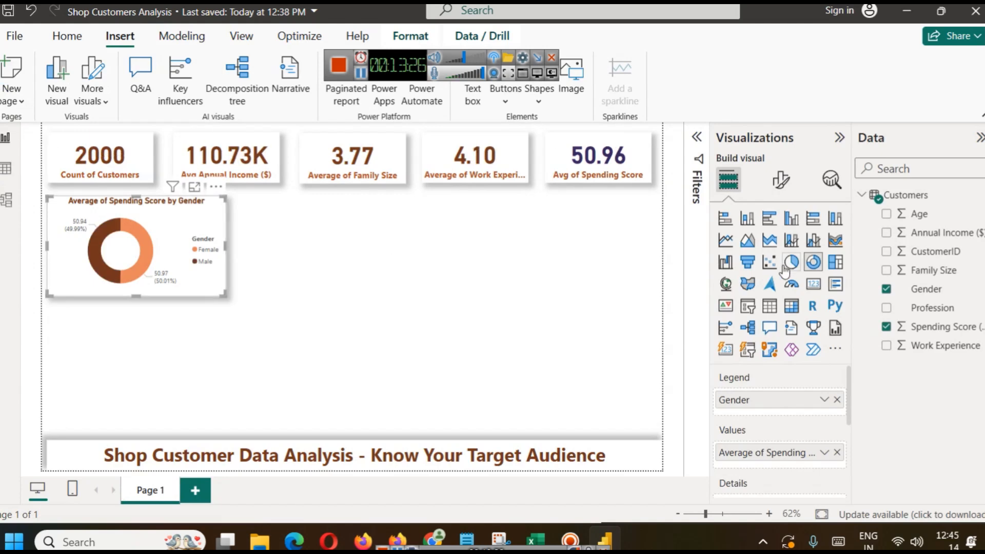
- Duplicate the gender donut chart and place the copy beside the original, below the second and third cards
{"action": "key", "text": "ctrl+c"}
{"action": "key", "text": "ctrl+v"}
{"action": "left_click_drag", "start_coordinate": [190, 221], "coordinate": [378, 215]}
- Replace Gender with Family Size as the legend of the copied donut chart
{"action": "left_click", "coordinate": [390, 228]}
{"action": "left_click", "coordinate": [392, 224]}
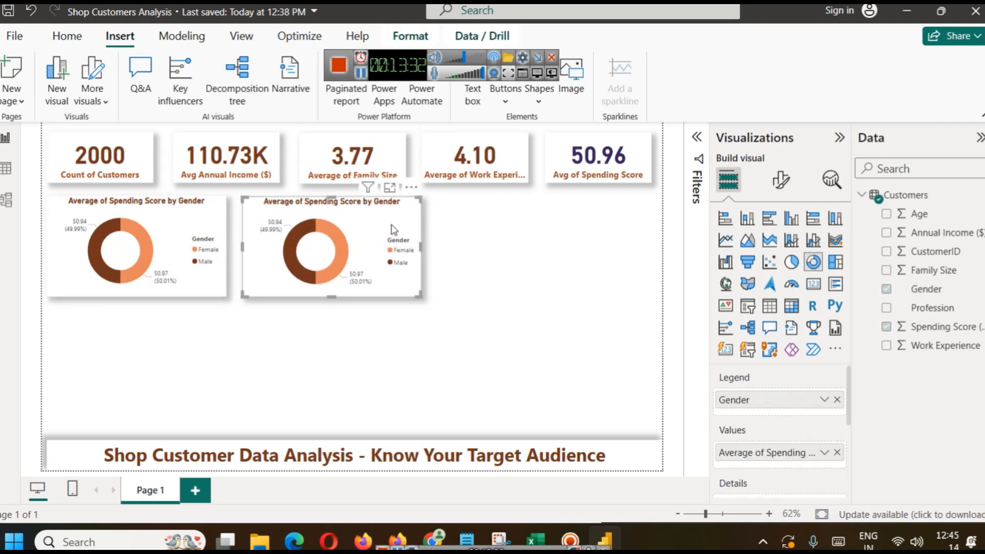
{"action": "left_click", "coordinate": [837, 399]}
{"action": "left_click_drag", "start_coordinate": [918, 270], "coordinate": [795, 398]}
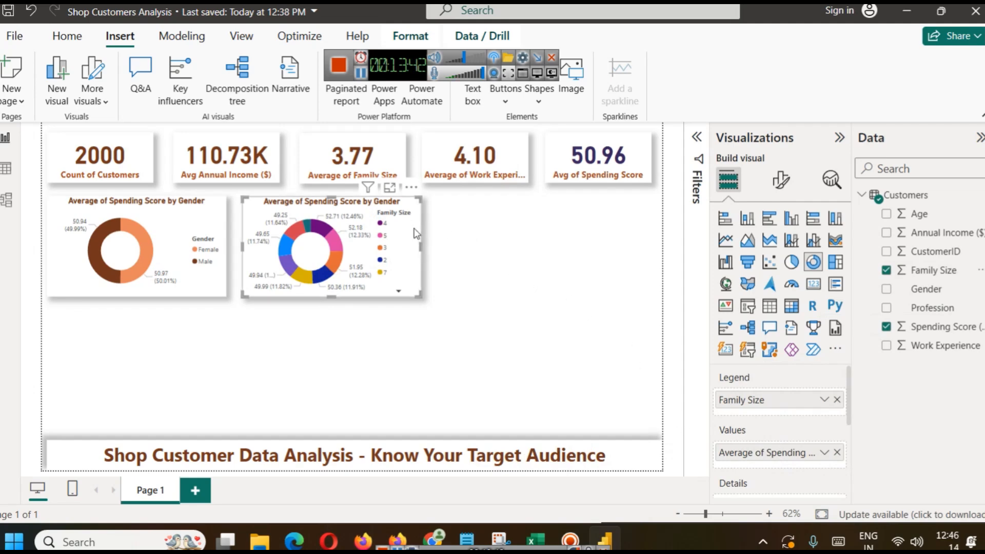
- Shorten the beginning of the Family Size donut chart's title to "Avg Spending Score"
{"action": "left_click", "coordinate": [779, 180]}
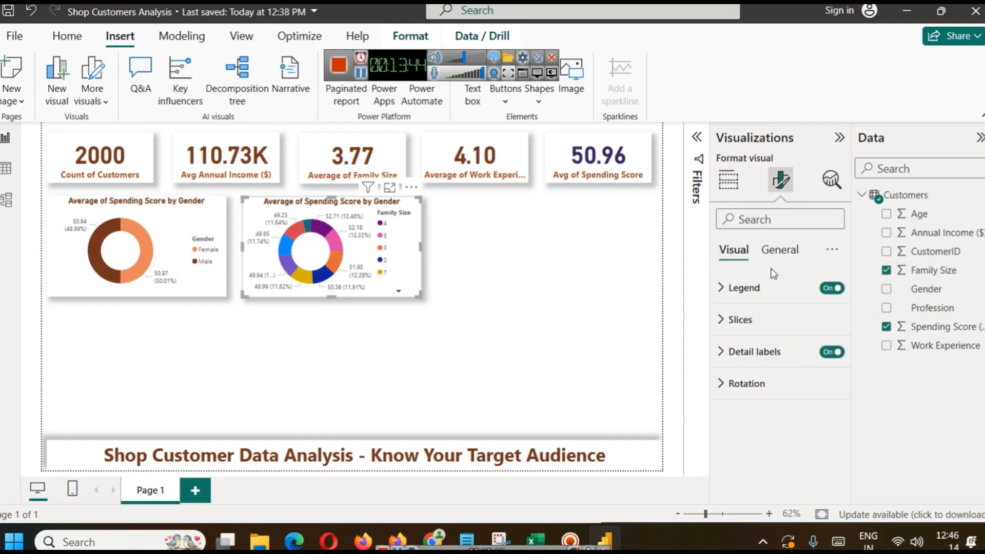
{"action": "left_click", "coordinate": [779, 250]}
{"action": "left_click", "coordinate": [759, 320]}
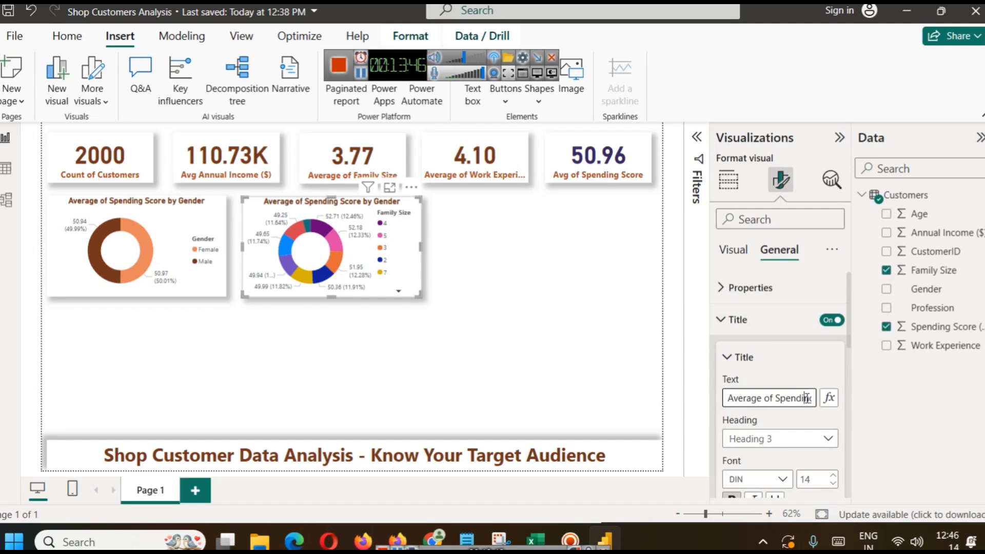
{"action": "key", "text": "BackSpace"}
{"action": "key", "text": "BackSpace"}
{"action": "key", "text": "BackSpace"}
{"action": "key", "text": "BackSpace"}
{"action": "key", "text": "BackSpace"}
{"action": "type", "text": "g"}
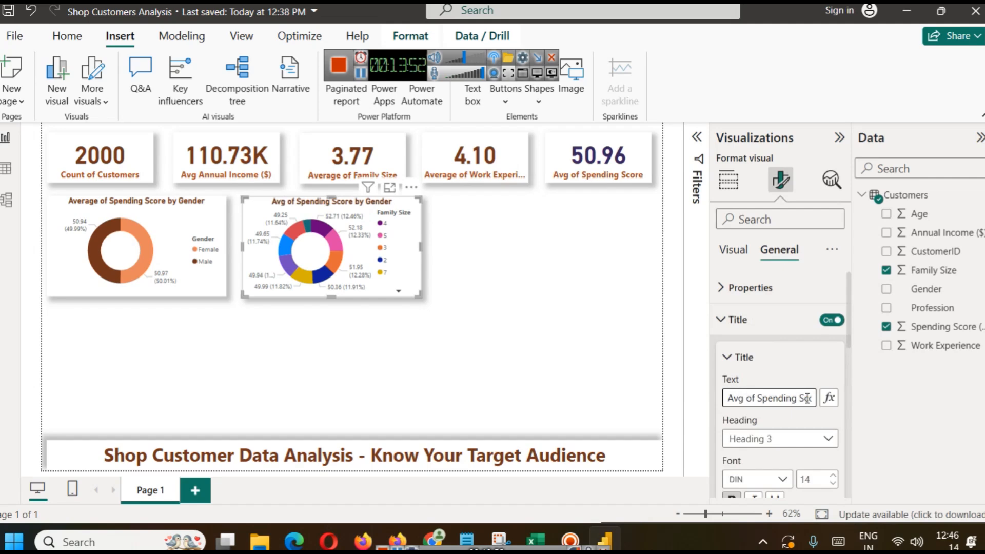
{"action": "key", "text": "BackSpace"}
{"action": "key", "text": "BackSpace"}
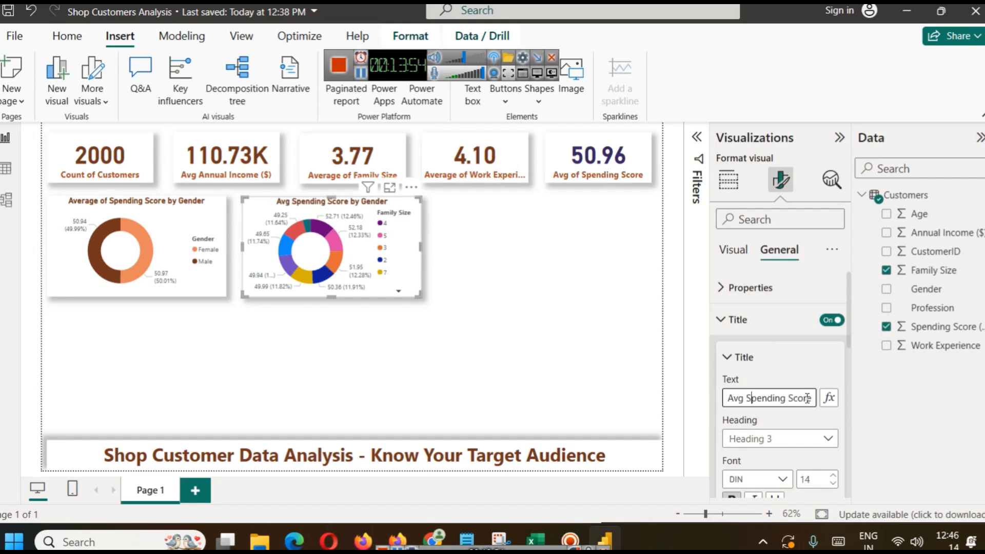
- Replace the last word of the second donut chart's title so it reads "Avg Spending Score by Family Size"
{"action": "key", "text": "Right"}
{"action": "key", "text": "Right"}
{"action": "key", "text": "Right"}
{"action": "key", "text": "Right"}
{"action": "key", "text": "Right"}
{"action": "key", "text": "Right"}
{"action": "key", "text": "Right"}
{"action": "key", "text": "Right"}
{"action": "key", "text": "Right"}
{"action": "key", "text": "Right"}
{"action": "key", "text": "Right"}
{"action": "key", "text": "Right"}
{"action": "key", "text": "Right"}
{"action": "key", "text": "Right"}
{"action": "key", "text": "Right"}
{"action": "key", "text": "Right"}
{"action": "key", "text": "Right"}
{"action": "key", "text": "Right"}
{"action": "key", "text": "Right"}
{"action": "key", "text": "BackSpace"}
{"action": "key", "text": "BackSpace"}
{"action": "key", "text": "BackSpace"}
{"action": "key", "text": "BackSpace"}
{"action": "key", "text": "BackSpace"}
{"action": "key", "text": "BackSpace"}
{"action": "type", "text": "Family Size"}
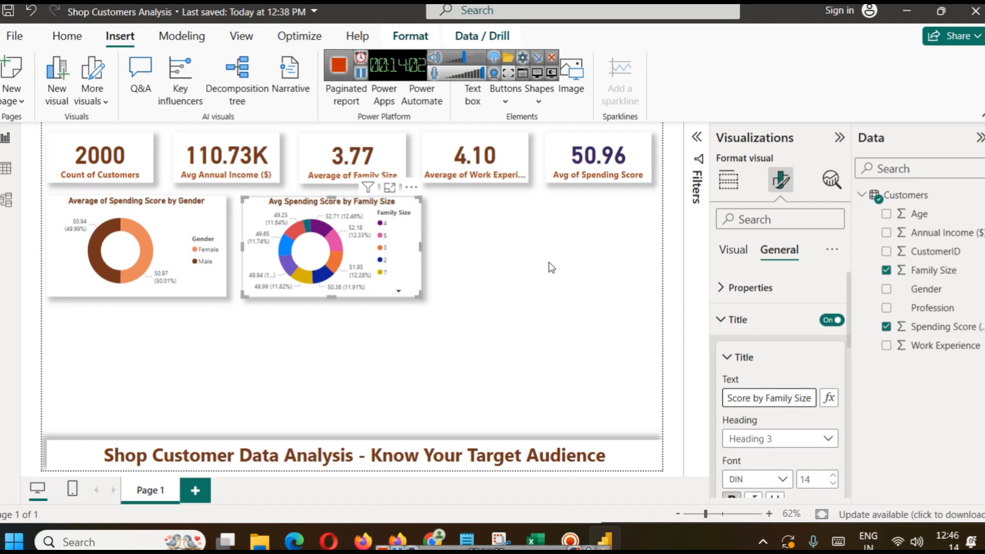
- Examine the Avg Spending Score by Family Size donut chart in focus mode, checking the family size 9 slice
{"action": "left_click", "coordinate": [551, 267]}
{"action": "left_click", "coordinate": [390, 188]}
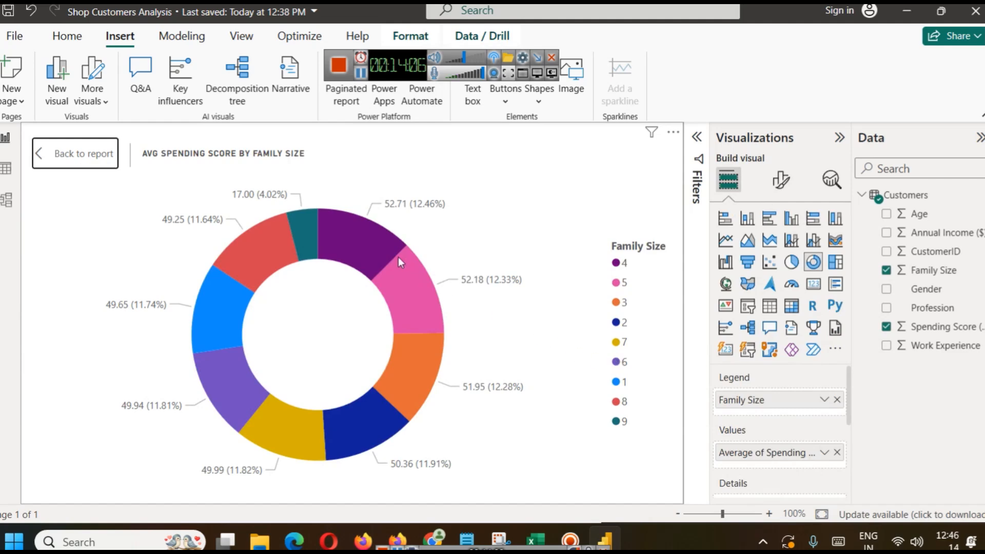
{"action": "mouse_move", "coordinate": [372, 262]}
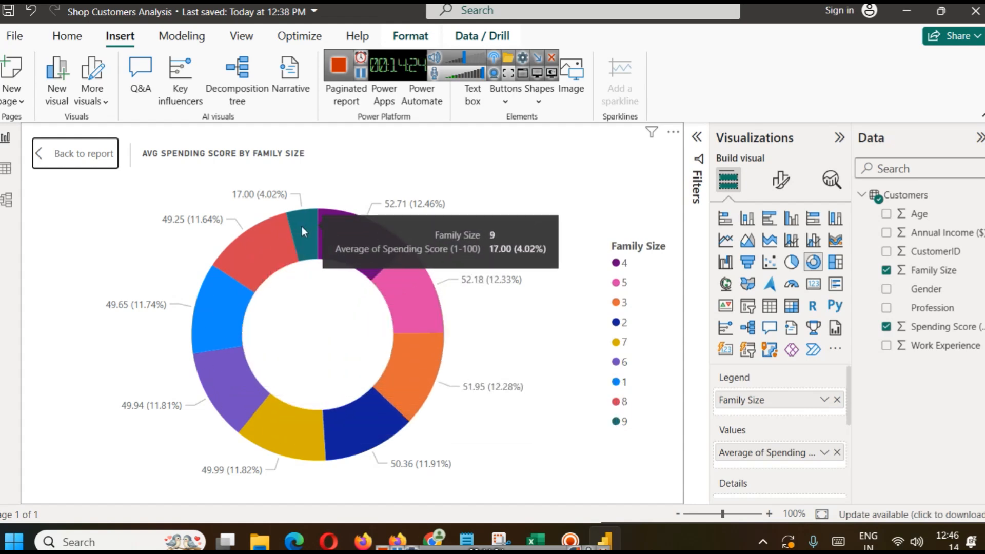
{"action": "mouse_move", "coordinate": [295, 224]}
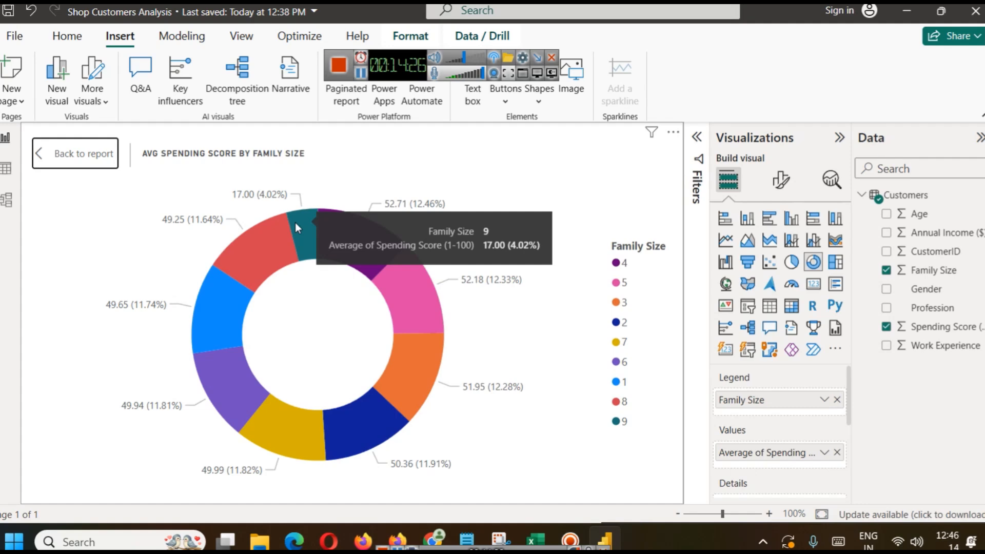
{"action": "left_click", "coordinate": [75, 153]}
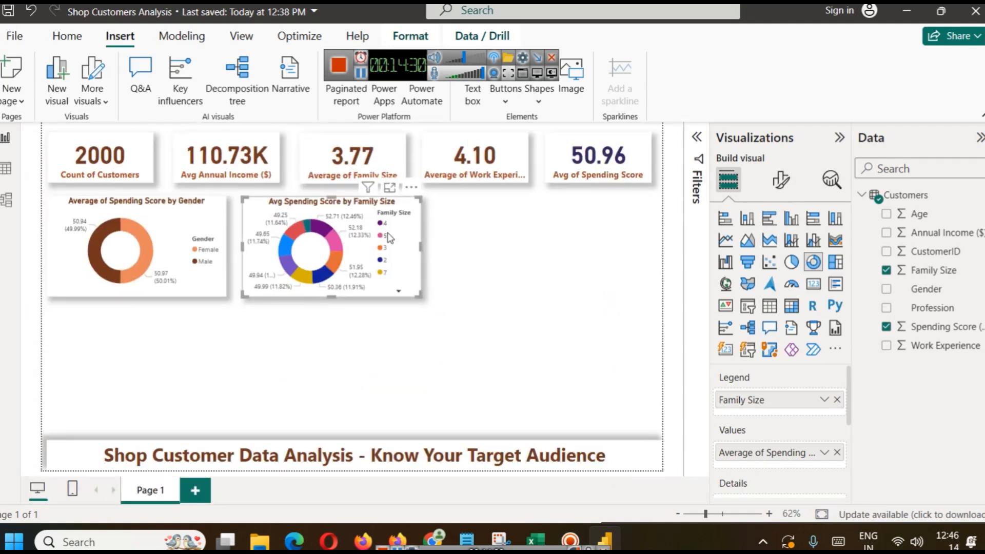
{"action": "left_click", "coordinate": [533, 307]}
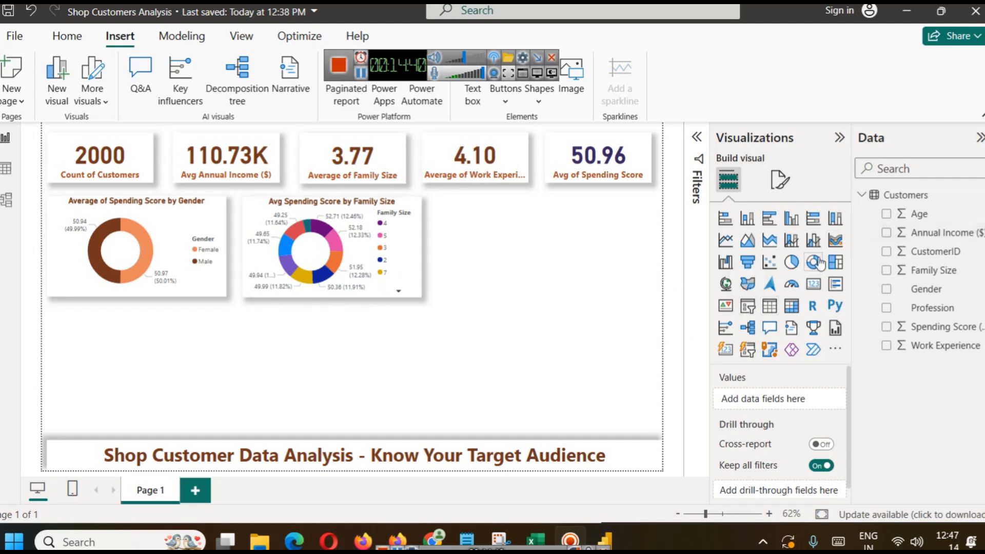
{"action": "left_click", "coordinate": [791, 262]}
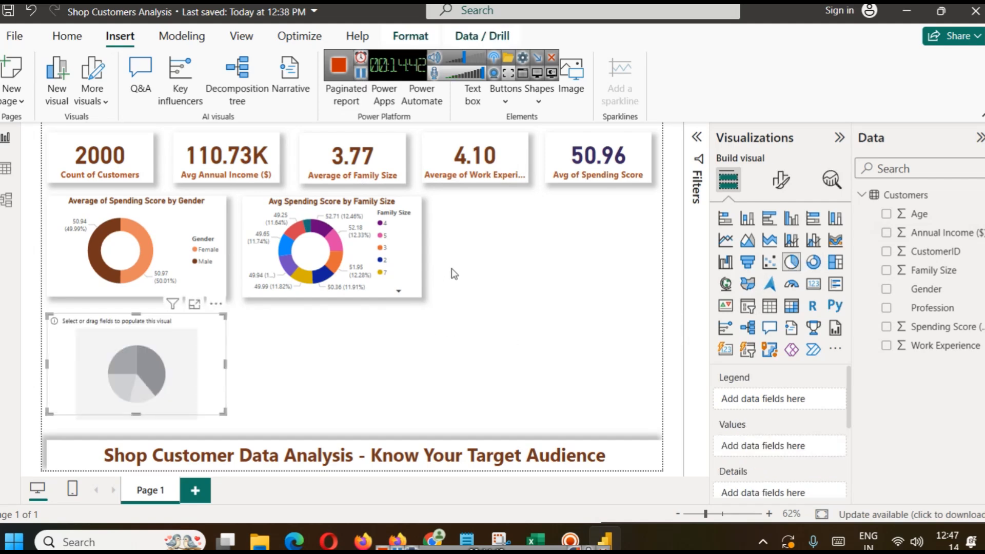
{"action": "key", "text": "Delete"}
- Convert the Avg Spending Score by Family Size donut chart into a pie chart
{"action": "left_click", "coordinate": [414, 248]}
{"action": "left_click", "coordinate": [792, 263]}
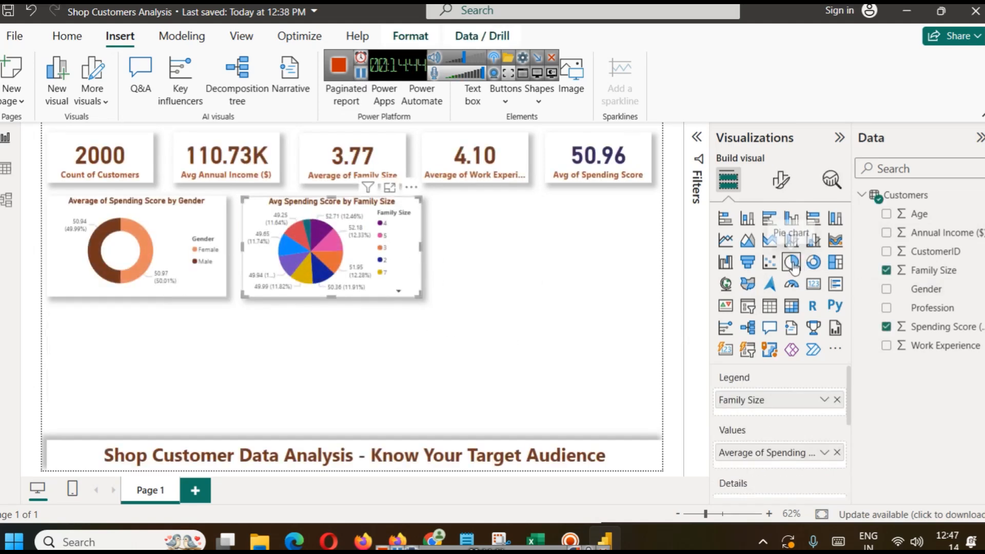
- Try the Avg Spending Score by Family Size chart as a stacked column chart, checking family size 9
{"action": "left_click", "coordinate": [756, 223]}
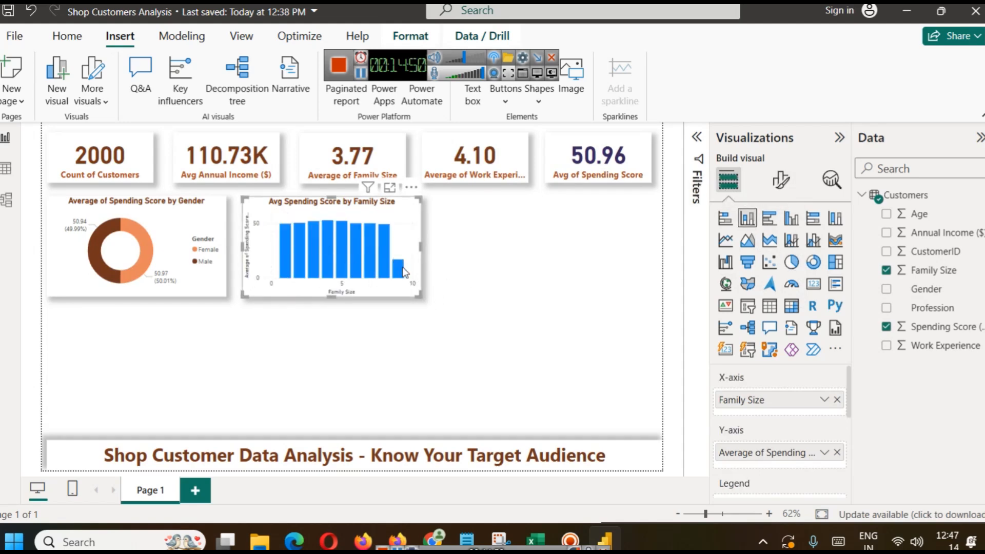
{"action": "mouse_move", "coordinate": [402, 274]}
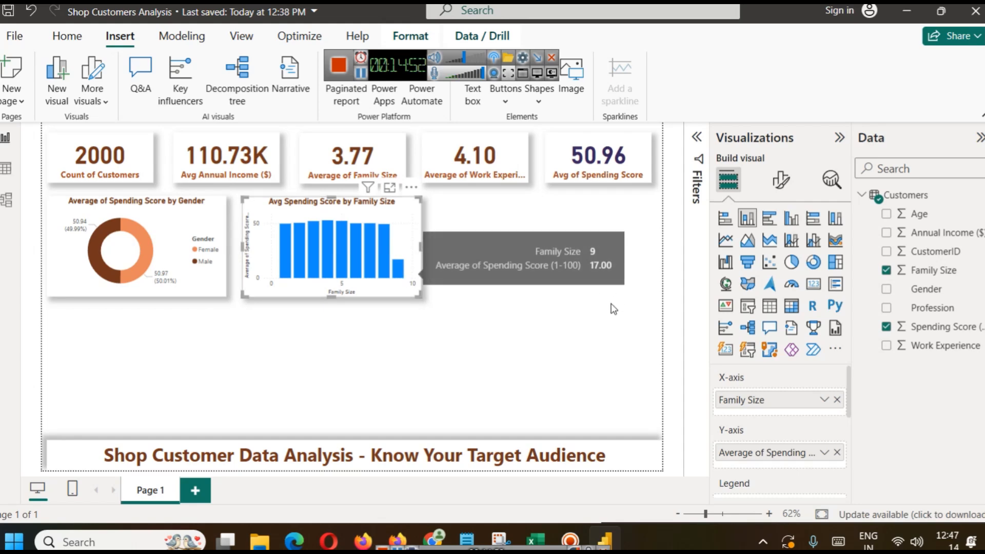
{"action": "key", "text": "ctrl+z"}
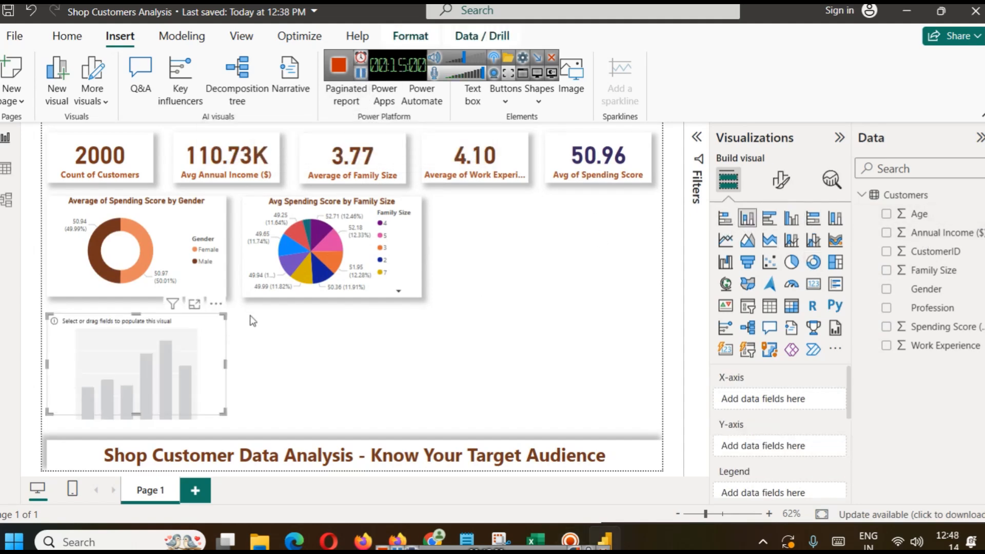
- Place a stacked column chart beside the Family Size pie chart and plot the count of CustomerID by Age
{"action": "left_click_drag", "start_coordinate": [170, 359], "coordinate": [466, 289]}
{"action": "left_click_drag", "start_coordinate": [921, 220], "coordinate": [763, 403]}
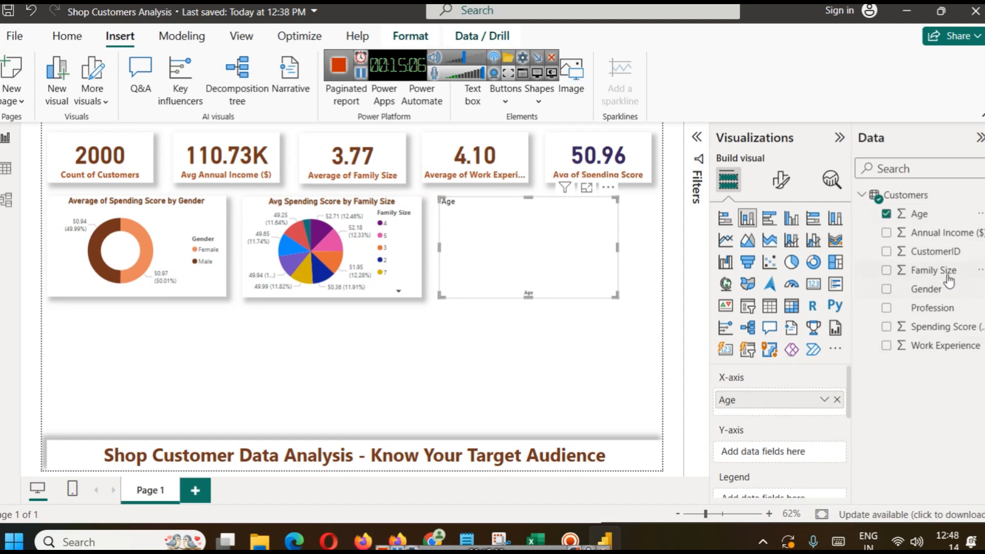
{"action": "left_click_drag", "start_coordinate": [949, 252], "coordinate": [782, 451]}
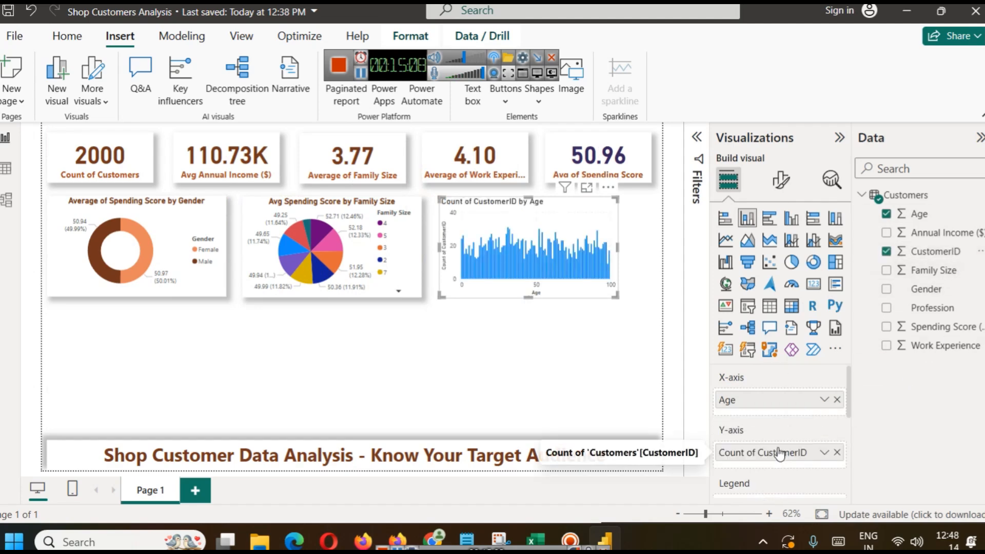
- Examine the age range in the enlarged column chart and the distinct Age values in the Customers data table
{"action": "left_click", "coordinate": [586, 188]}
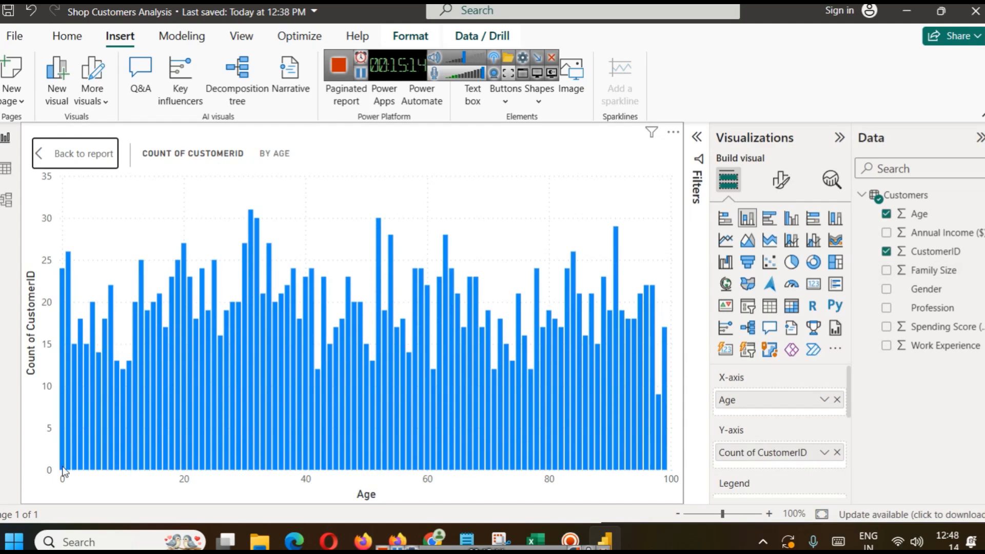
{"action": "mouse_move", "coordinate": [63, 471]}
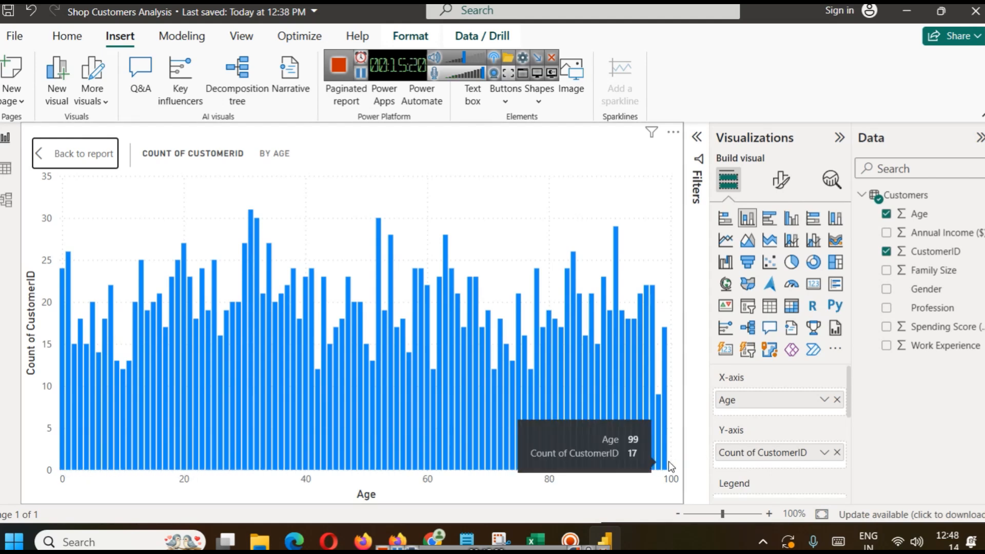
{"action": "left_click", "coordinate": [81, 153]}
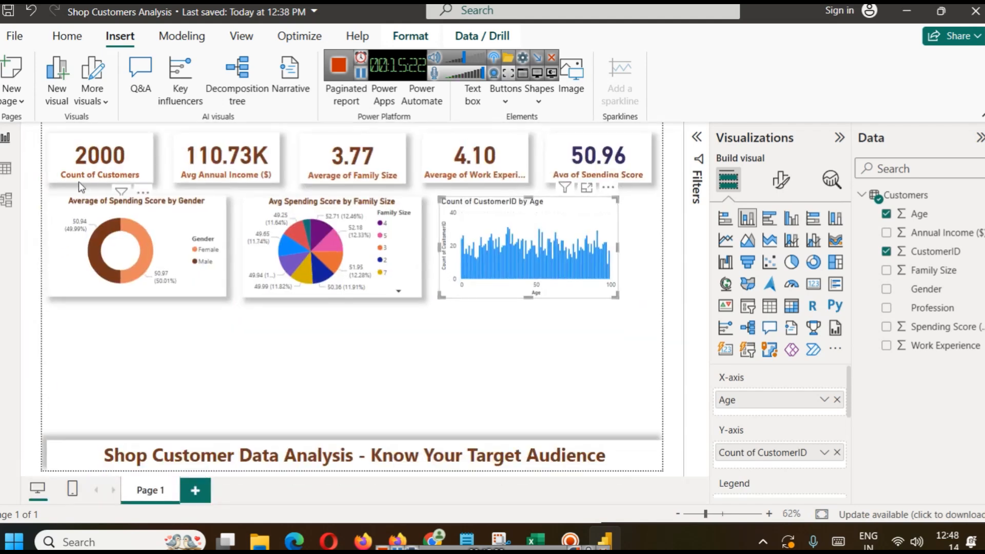
{"action": "left_click", "coordinate": [6, 169]}
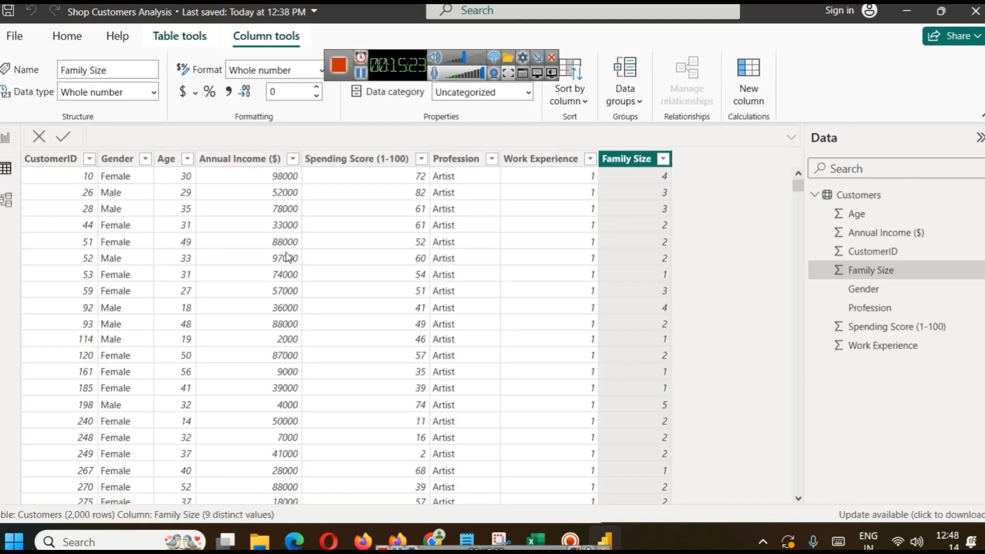
{"action": "left_click", "coordinate": [186, 159]}
{"action": "scroll", "coordinate": [323, 421], "scroll_direction": "down", "scroll_amount": 20}
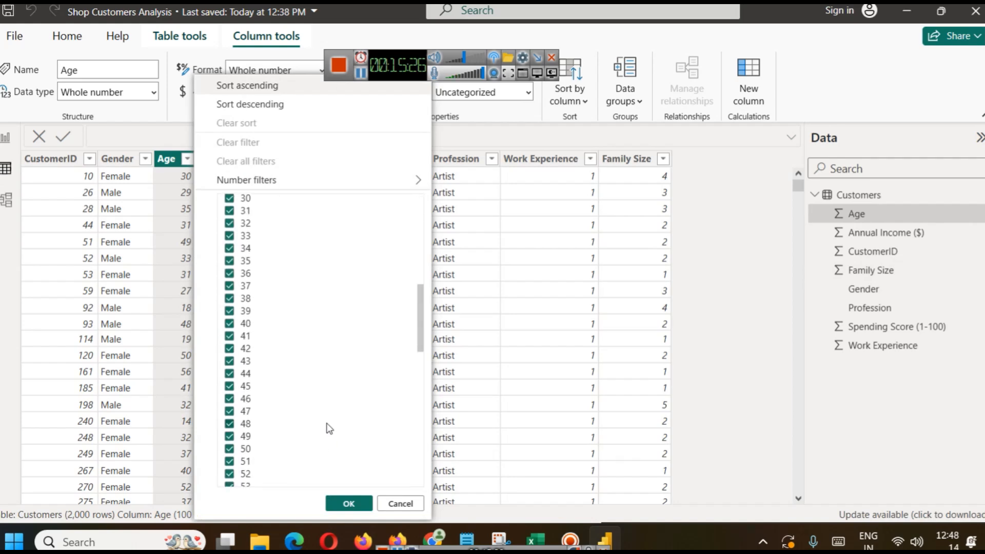
{"action": "left_click", "coordinate": [389, 502]}
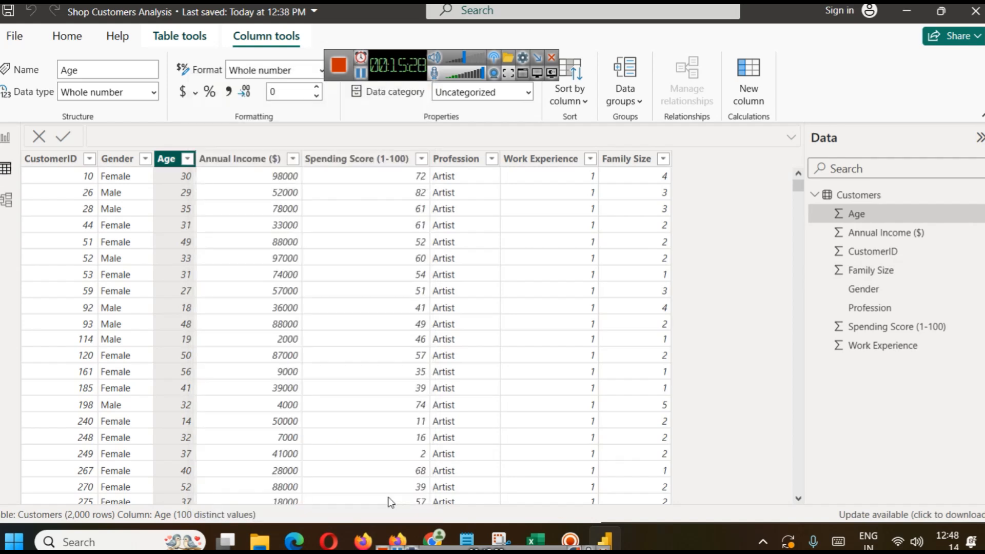
{"action": "left_click", "coordinate": [13, 143]}
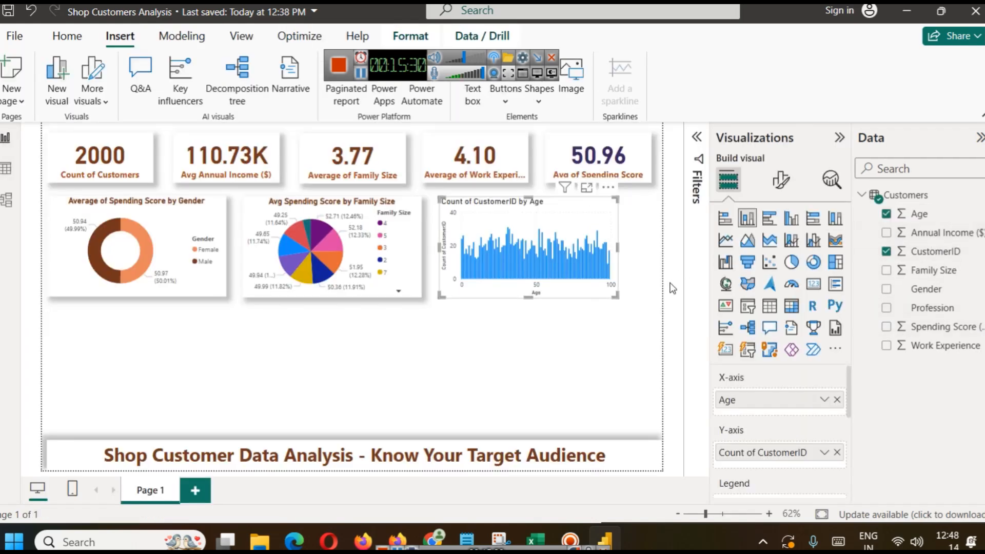
- Create a new group from the Age field, named Age (bins), with a bin size of 10
{"action": "left_click", "coordinate": [595, 316]}
{"action": "left_click", "coordinate": [953, 214]}
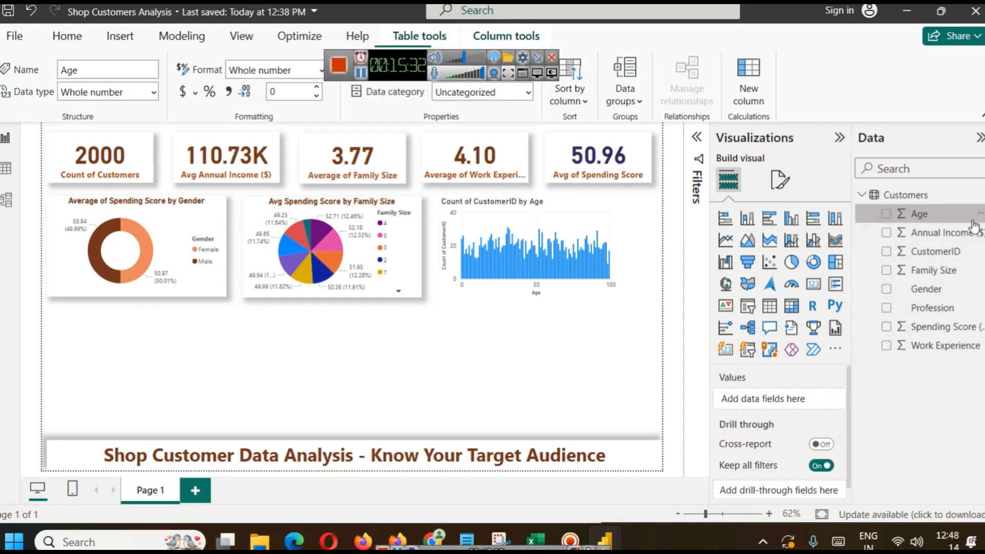
{"action": "left_click", "coordinate": [979, 214]}
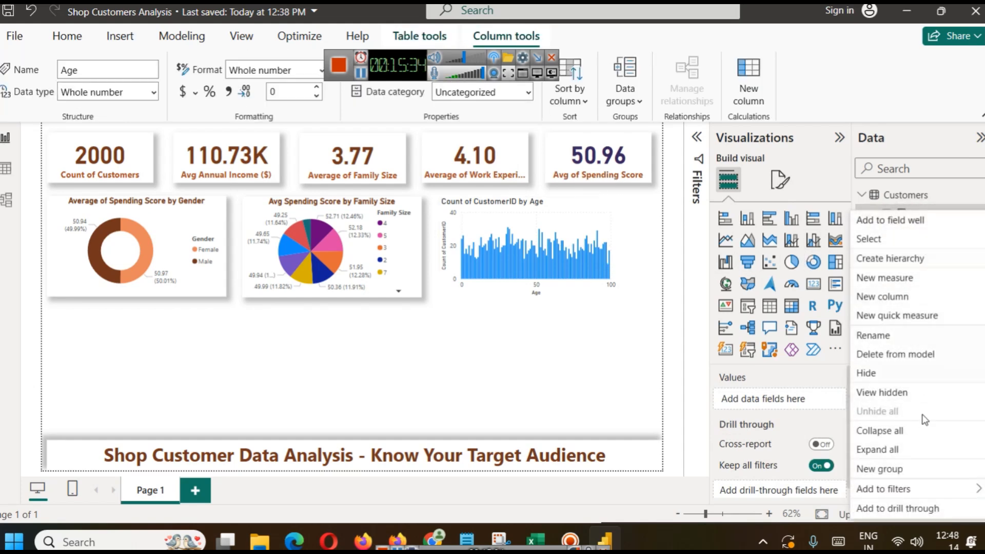
{"action": "left_click", "coordinate": [913, 466]}
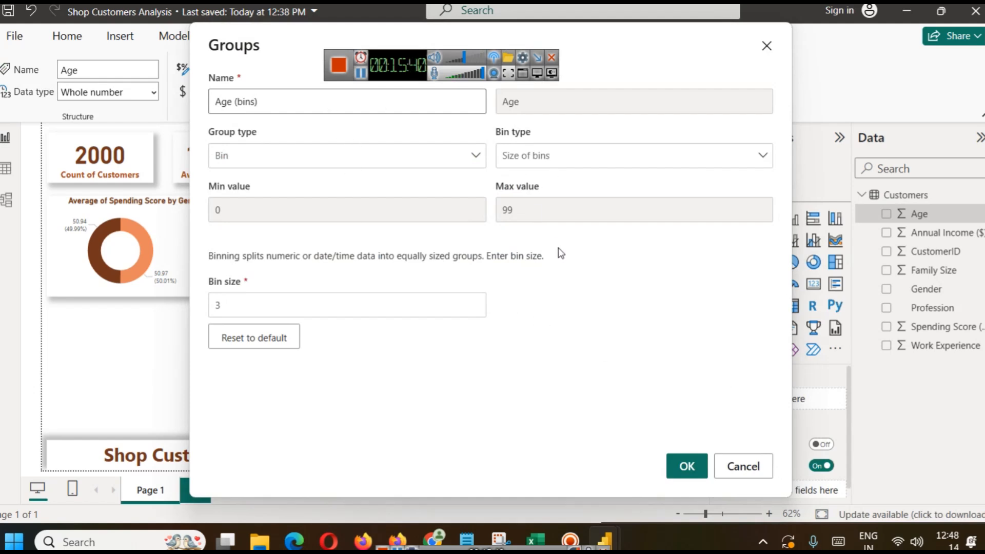
{"action": "left_click", "coordinate": [304, 302]}
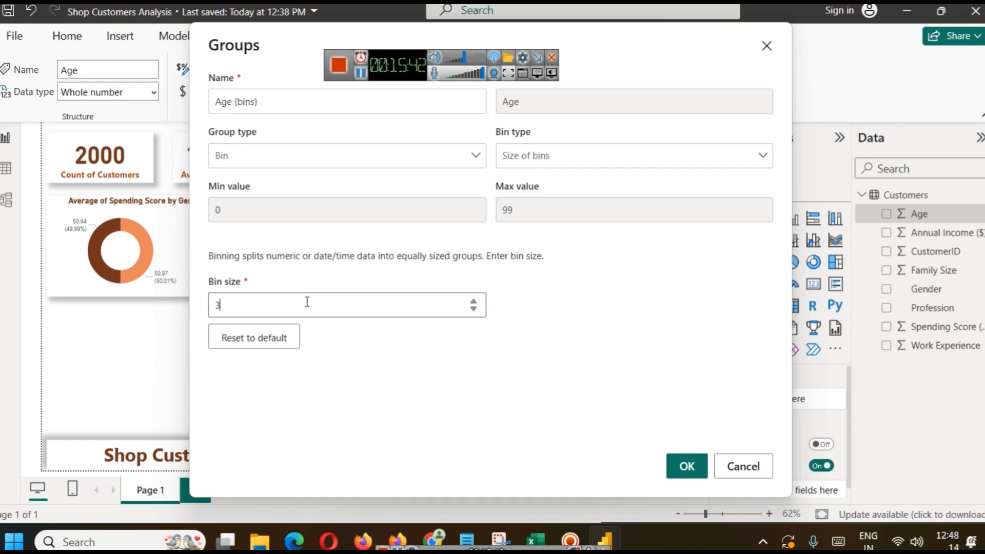
{"action": "key", "text": "BackSpace"}
{"action": "type", "text": "1"}
{"action": "left_click", "coordinate": [680, 464]}
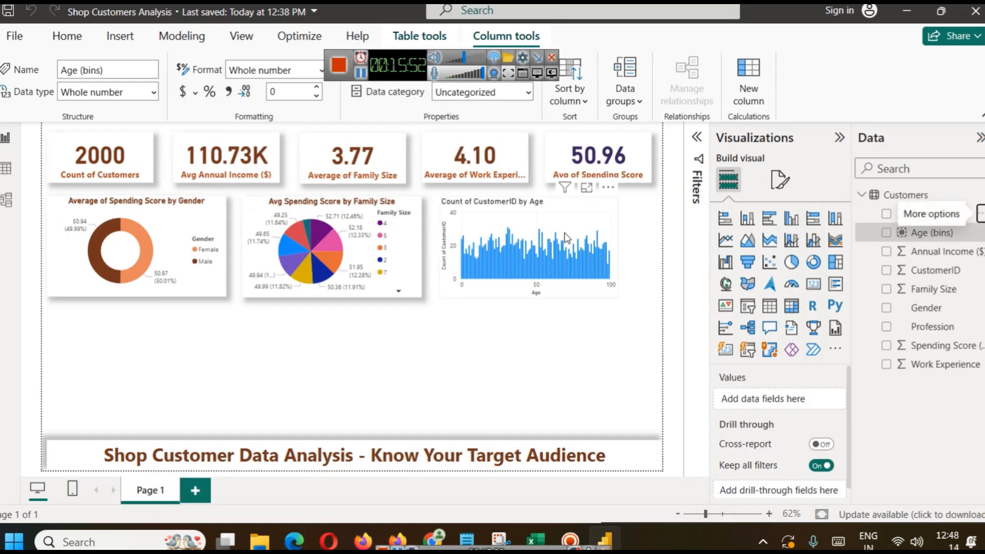
- Replace Age with Age (bins) on the X-axis of the customer count column chart
{"action": "left_click", "coordinate": [564, 233]}
{"action": "left_click", "coordinate": [836, 402]}
{"action": "left_click_drag", "start_coordinate": [938, 232], "coordinate": [769, 400]}
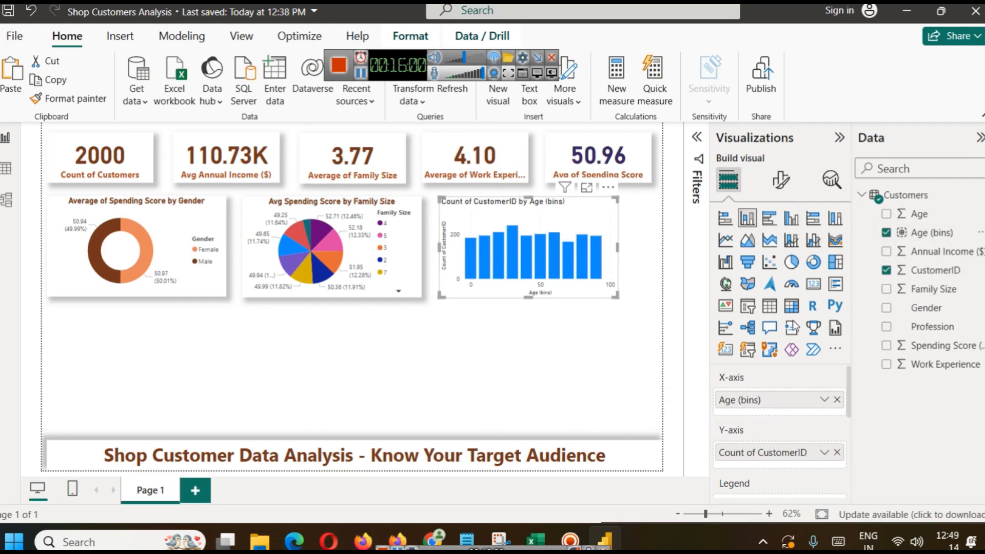
- Change the title of the Age (bins) column chart to "Dist of Age"
{"action": "left_click", "coordinate": [780, 179]}
{"action": "left_click", "coordinate": [779, 250]}
{"action": "left_click", "coordinate": [735, 326]}
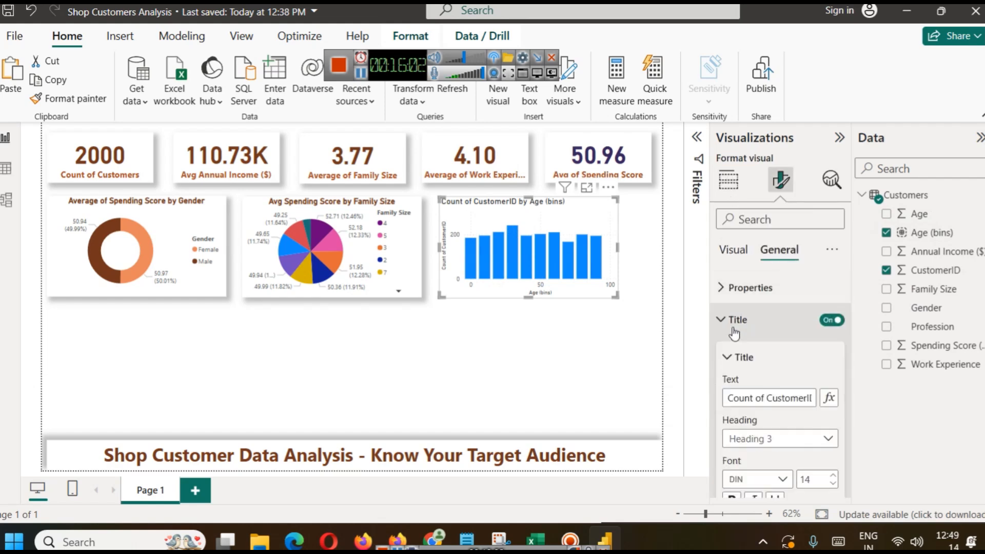
{"action": "left_click", "coordinate": [761, 398]}
{"action": "key", "text": "ctrl+a"}
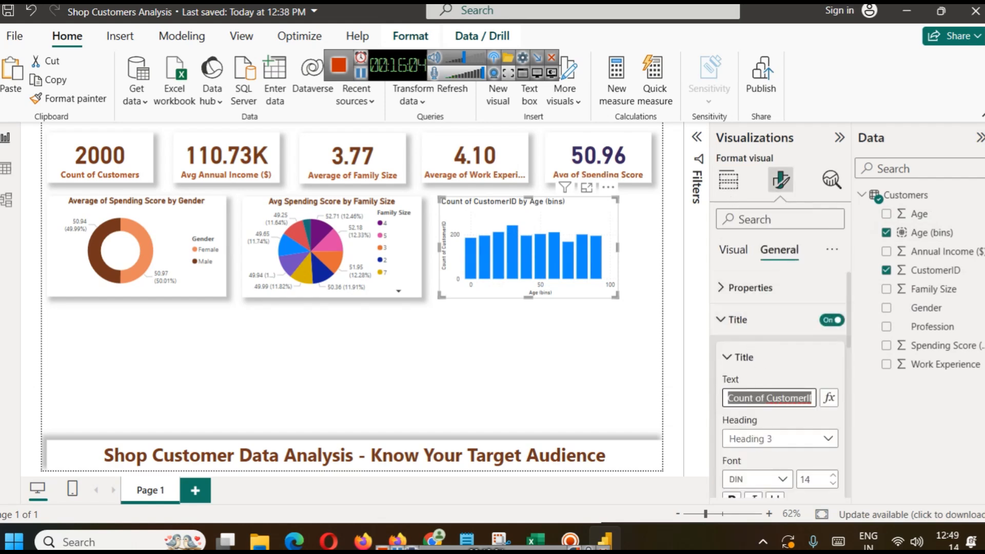
{"action": "type", "text": "Dist of Age"}
{"action": "left_click", "coordinate": [638, 390]}
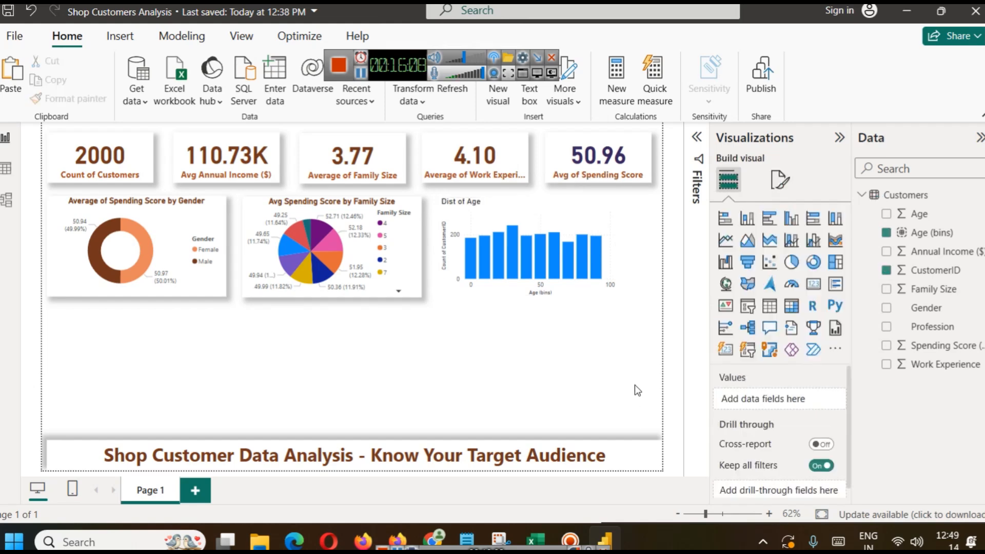
- Copy the Family Size pie chart's formatting onto the Dist of Age column chart with Format painter
{"action": "left_click", "coordinate": [542, 198]}
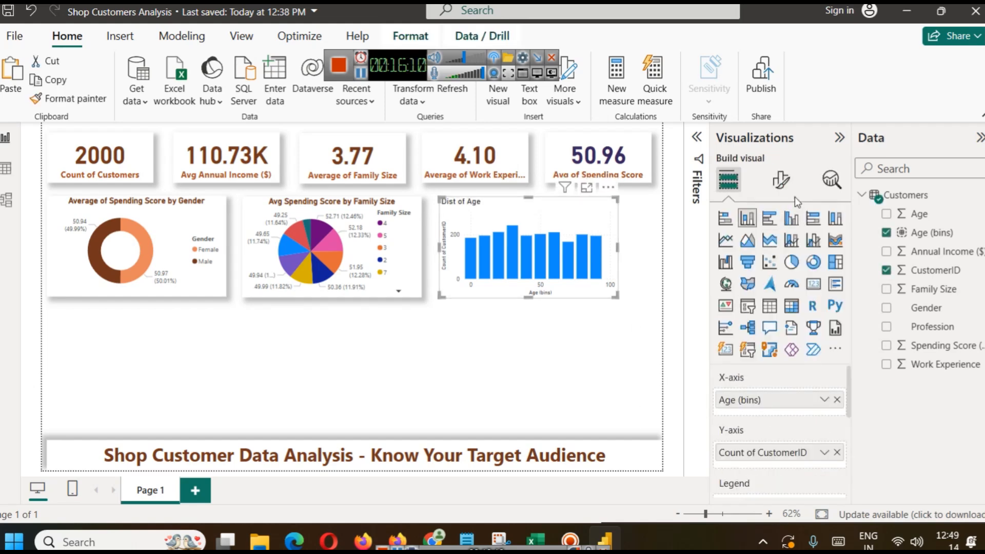
{"action": "left_click", "coordinate": [380, 235]}
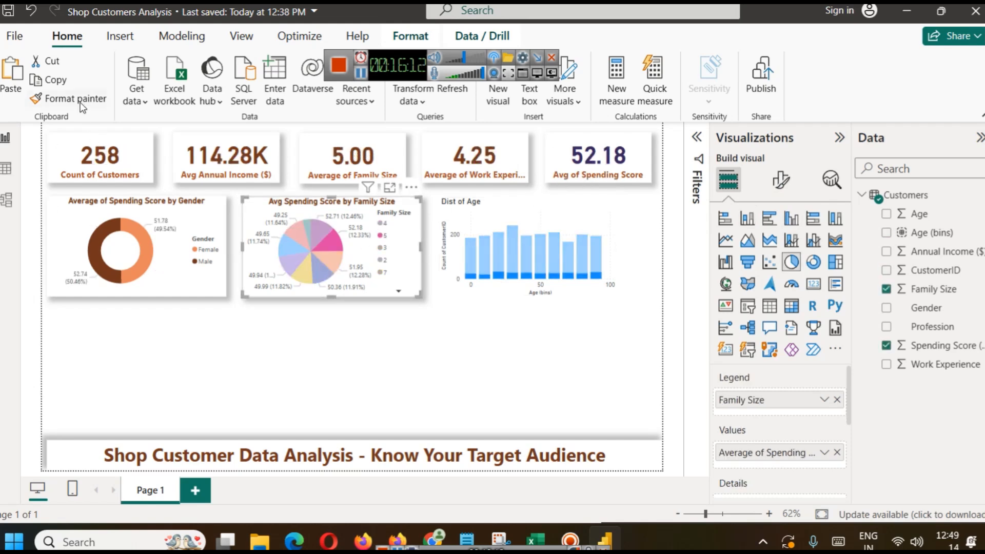
{"action": "left_click", "coordinate": [555, 220]}
{"action": "left_click", "coordinate": [581, 308]}
{"action": "left_click", "coordinate": [590, 224]}
{"action": "left_click", "coordinate": [545, 262]}
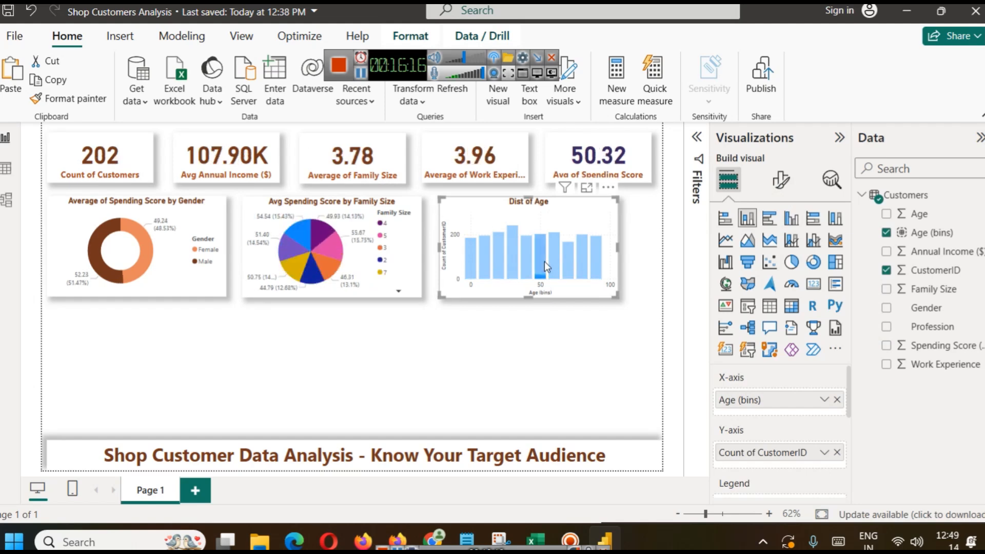
{"action": "left_click", "coordinate": [544, 260]}
{"action": "left_click", "coordinate": [648, 343]}
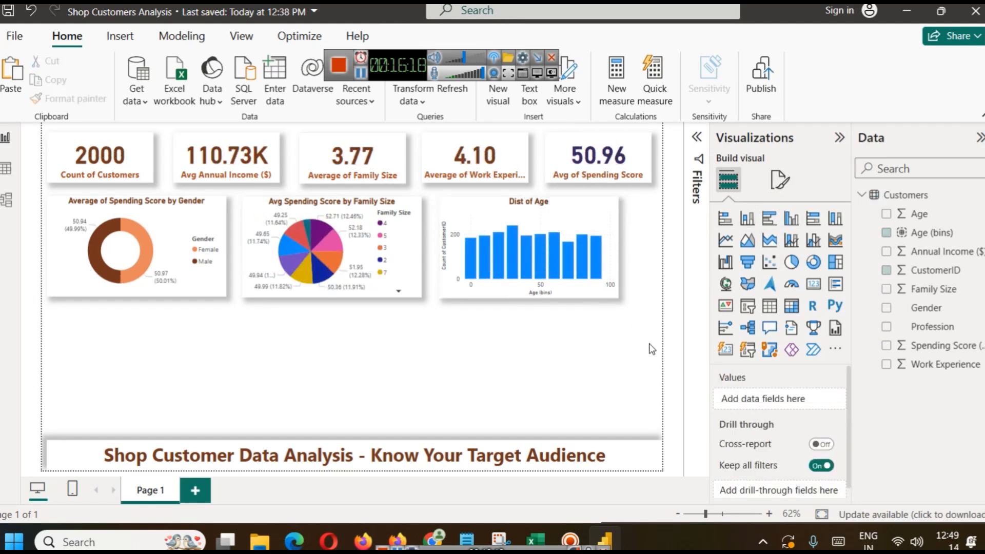
- Enlarge the Dist of Age chart in focus mode, examine the customer counts of the youngest age bins, and return to the report
{"action": "left_click", "coordinate": [599, 193]}
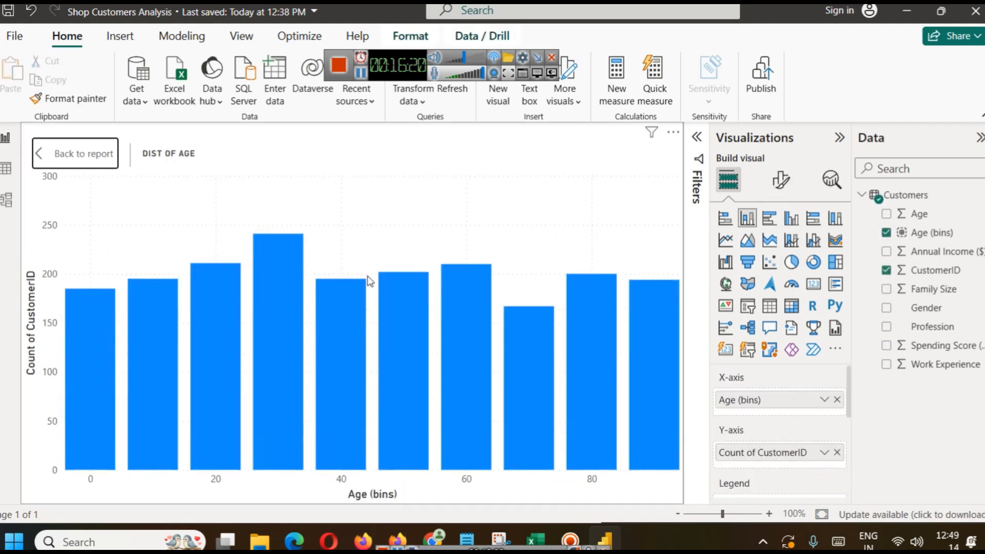
{"action": "mouse_move", "coordinate": [278, 270]}
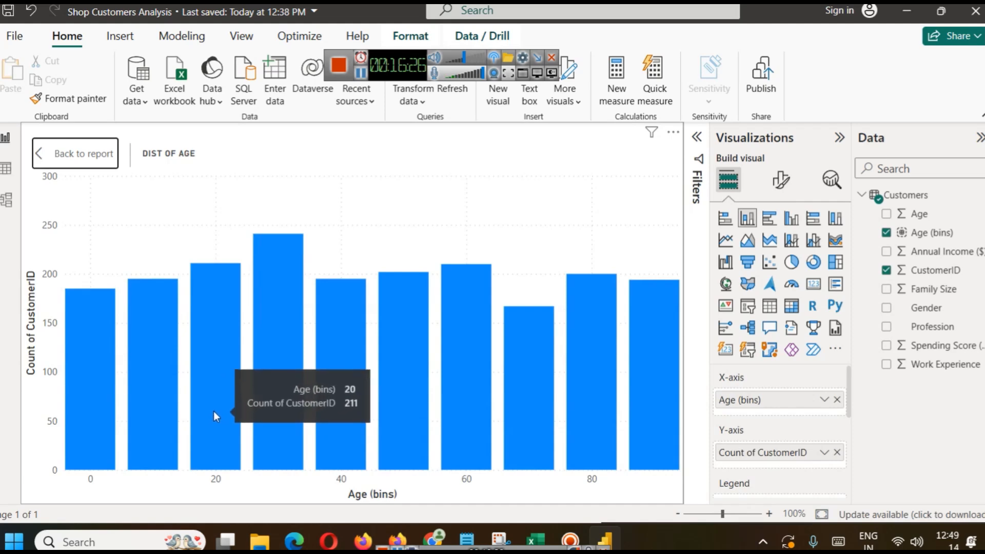
{"action": "mouse_move", "coordinate": [96, 417]}
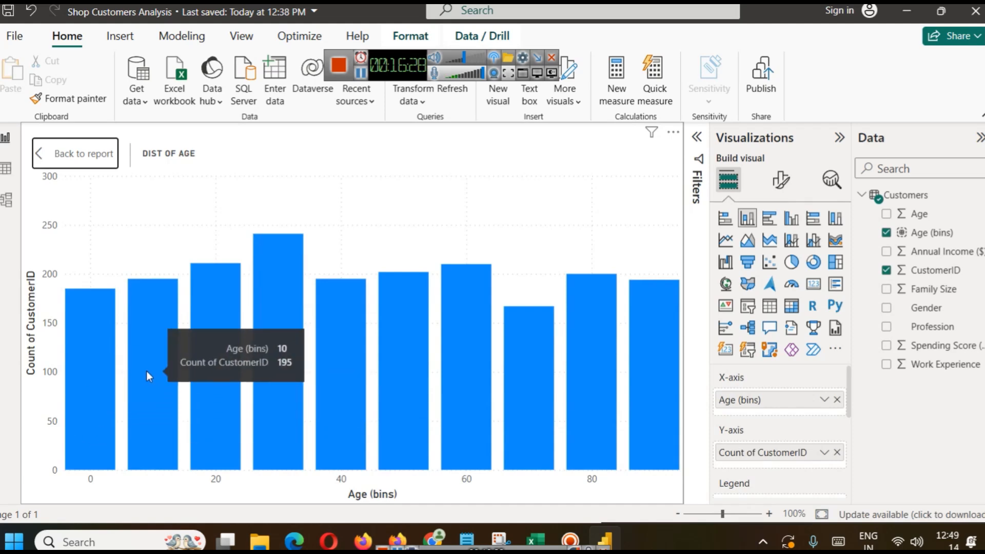
{"action": "mouse_move", "coordinate": [210, 368]}
{"action": "mouse_move", "coordinate": [283, 359]}
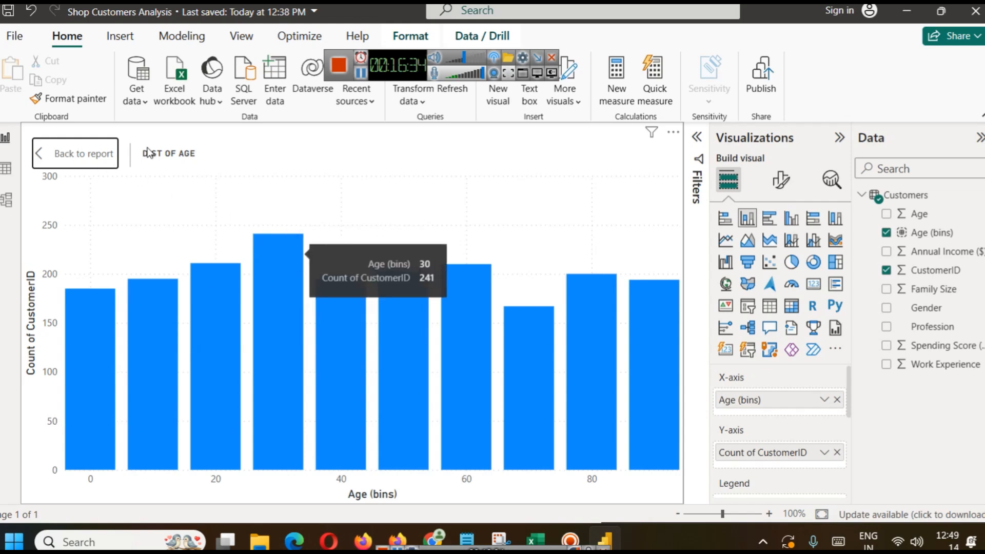
{"action": "left_click", "coordinate": [76, 154]}
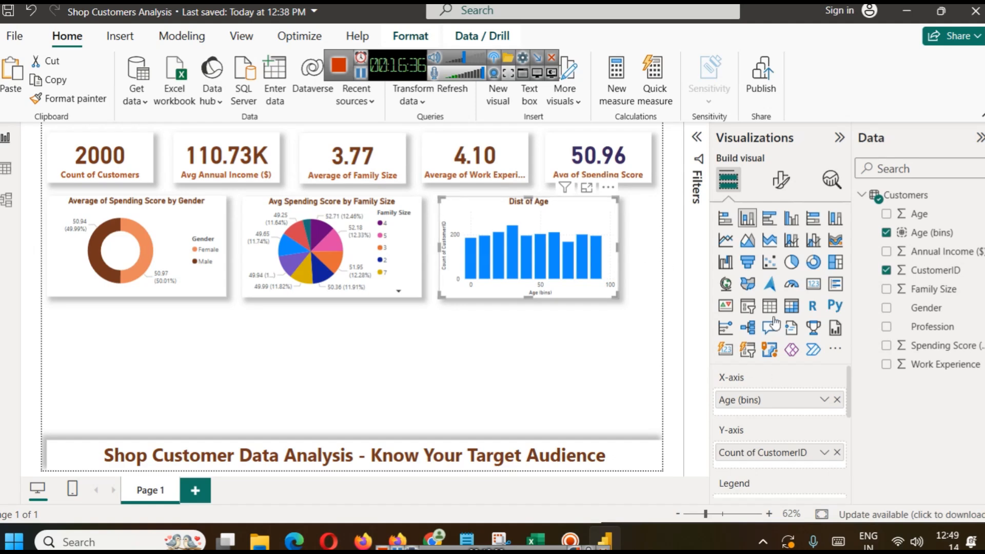
- Turn on data labels for the Dist of Age column chart
{"action": "left_click", "coordinate": [780, 179]}
{"action": "scroll", "coordinate": [775, 465], "scroll_direction": "down", "scroll_amount": 2}
{"action": "left_click", "coordinate": [831, 418]}
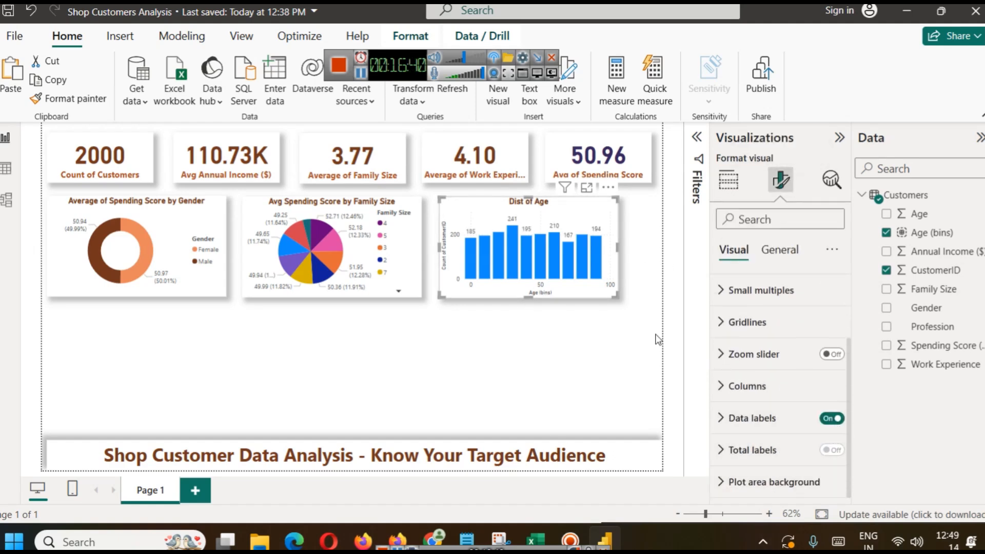
{"action": "left_click", "coordinate": [625, 340]}
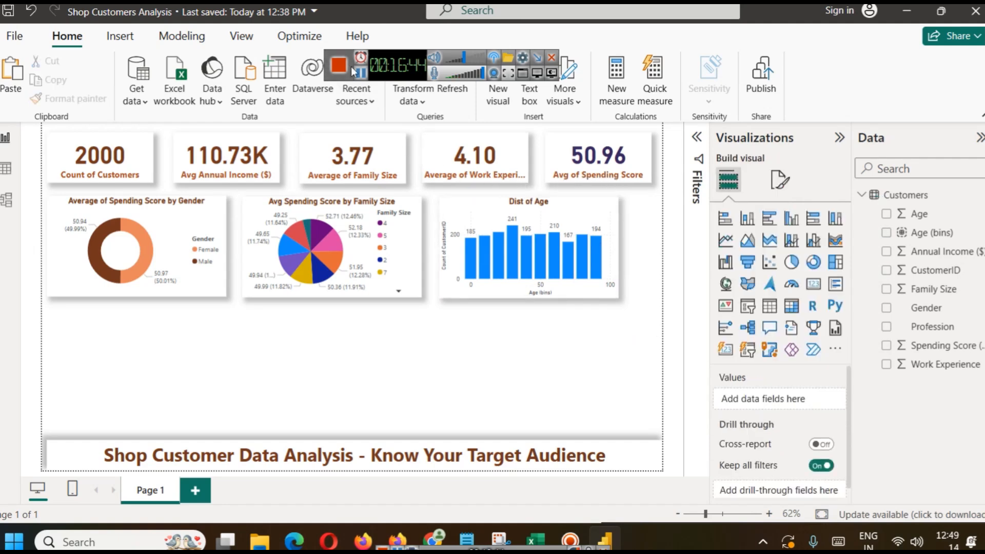
- Move the Dist of Age chart towards the page's right edge and widen it to fill the gap beside the Family Size pie chart
{"action": "left_click_drag", "start_coordinate": [571, 223], "coordinate": [604, 224]}
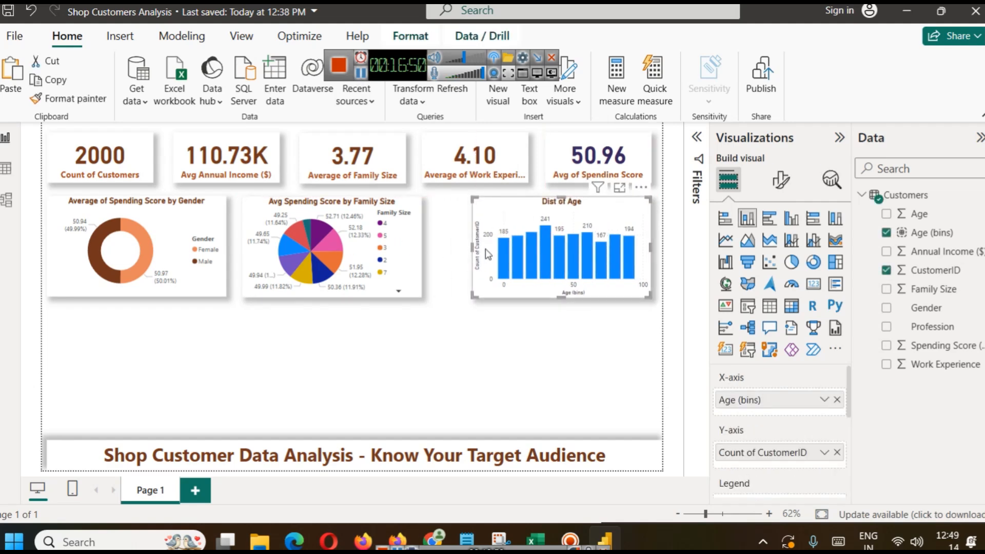
{"action": "left_click_drag", "start_coordinate": [468, 247], "coordinate": [444, 244]}
{"action": "left_click", "coordinate": [555, 374]}
{"action": "left_click", "coordinate": [632, 221]}
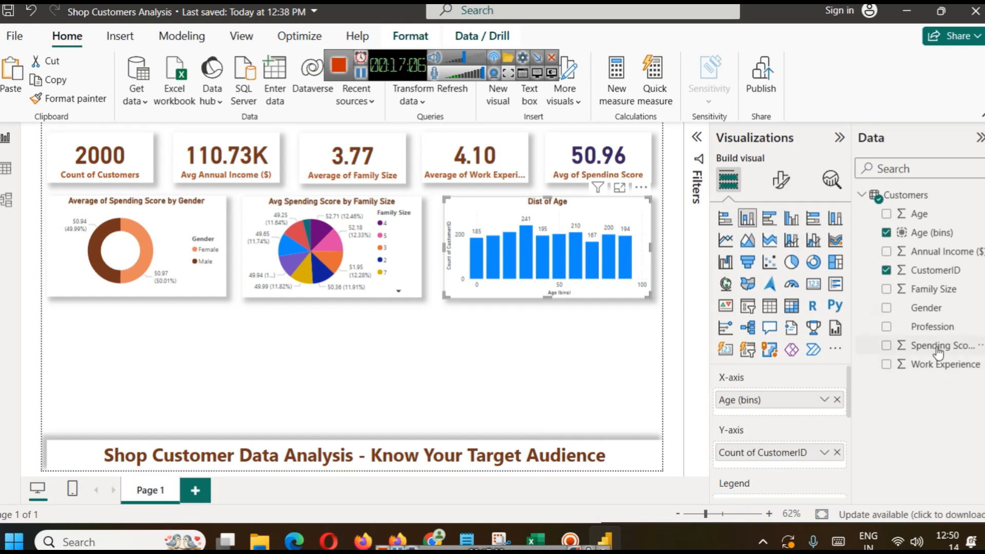
{"action": "left_click_drag", "start_coordinate": [938, 348], "coordinate": [810, 418]}
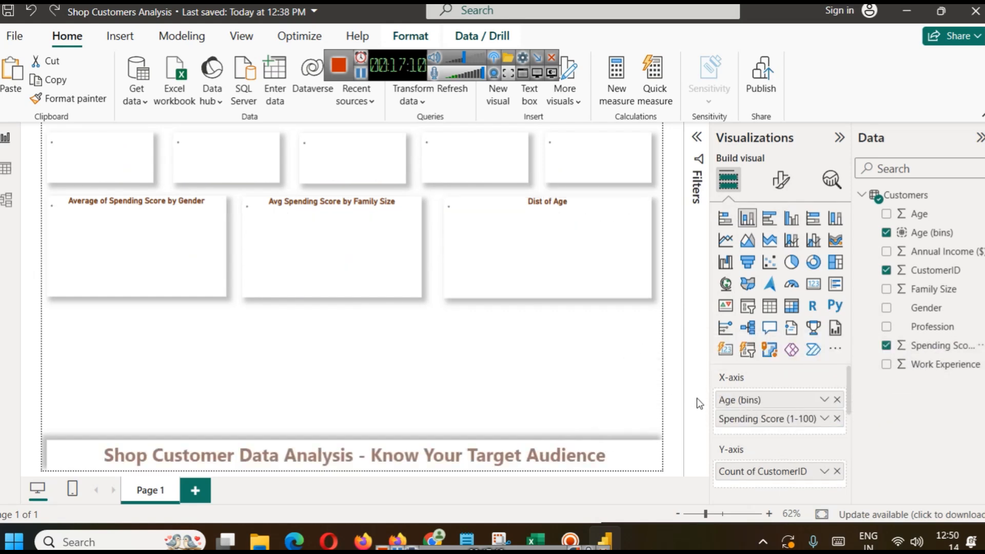
{"action": "left_click", "coordinate": [837, 419]}
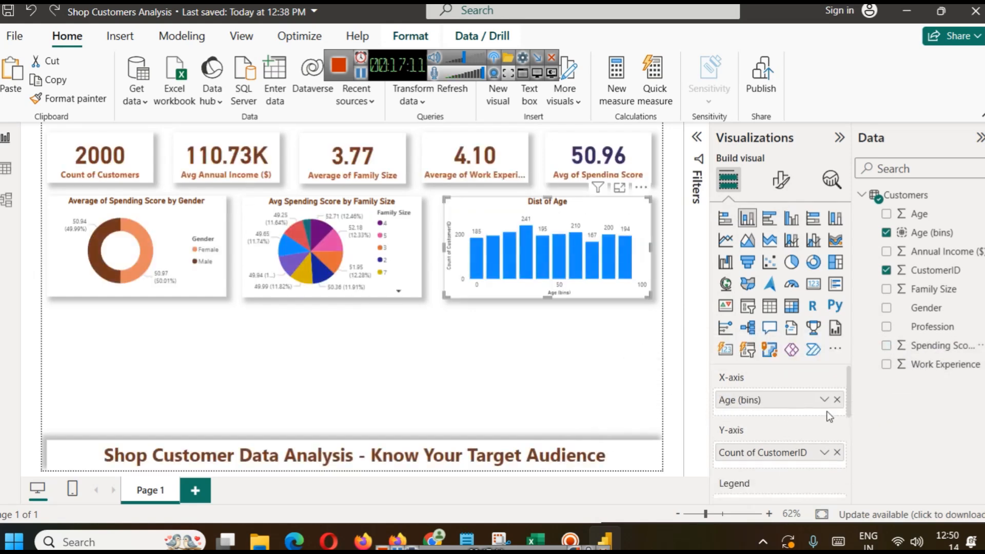
- Convert the Dist of Age chart to a line and clustered column chart with Spending Score (1-100) on the line y-axis
{"action": "left_click", "coordinate": [815, 242]}
{"action": "scroll", "coordinate": [789, 425], "scroll_direction": "down", "scroll_amount": 2}
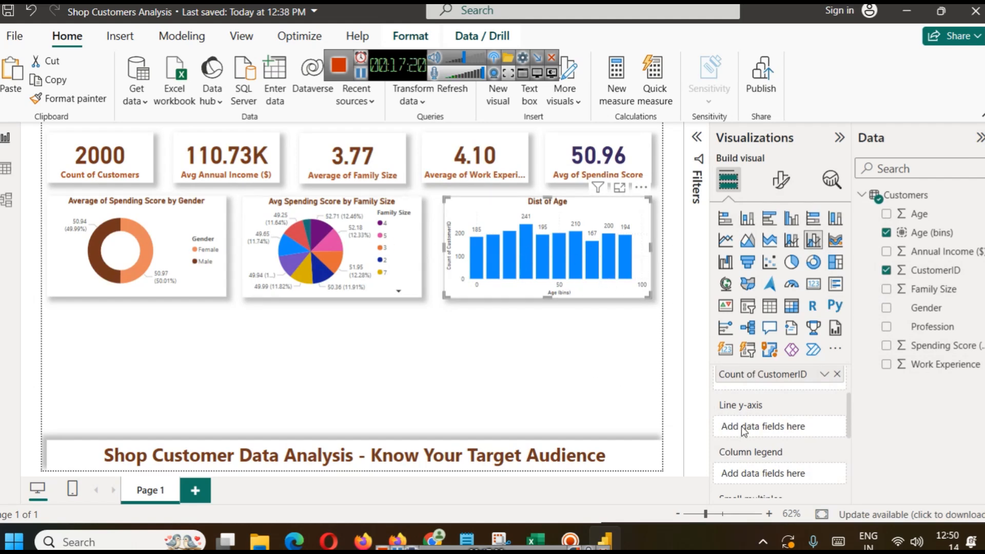
{"action": "left_click_drag", "start_coordinate": [941, 345], "coordinate": [790, 430]}
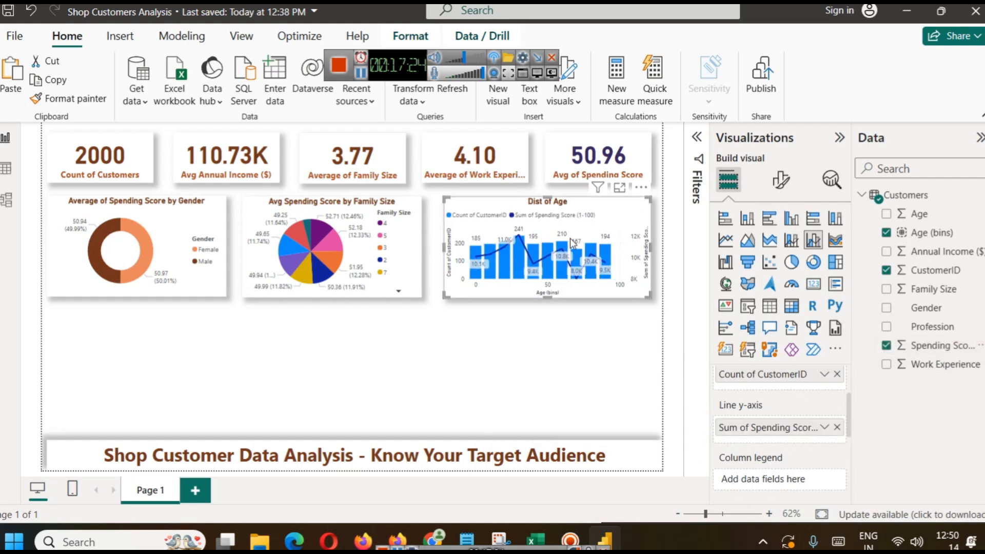
- Examine the summed Spending Score line against the customer counts in the enlarged Dist of Age chart
{"action": "left_click", "coordinate": [619, 187]}
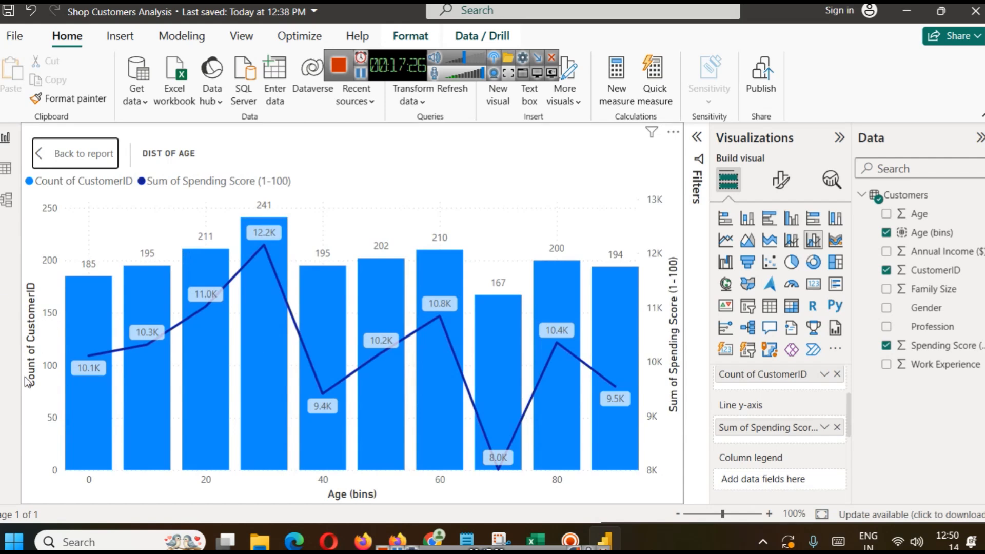
{"action": "left_click", "coordinate": [103, 153]}
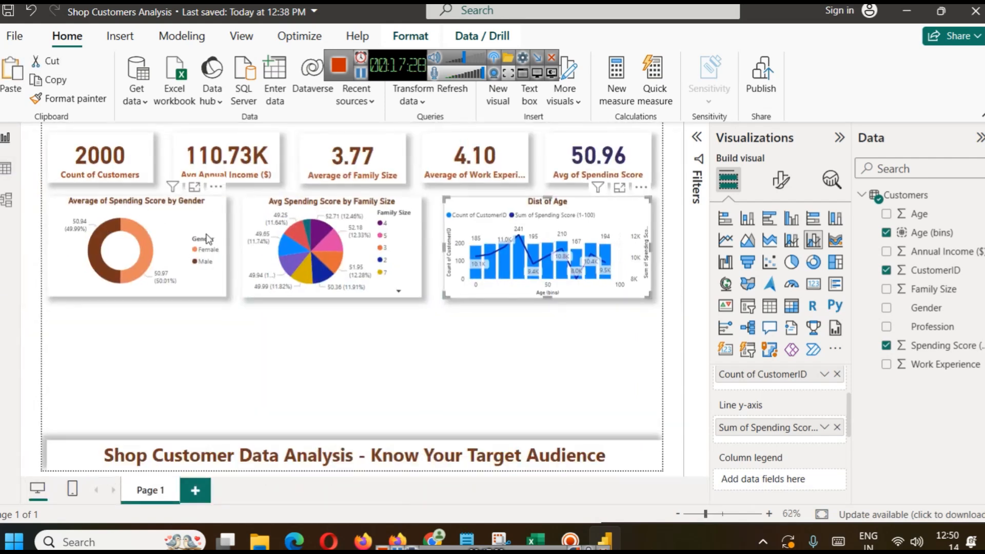
{"action": "left_click", "coordinate": [619, 187]}
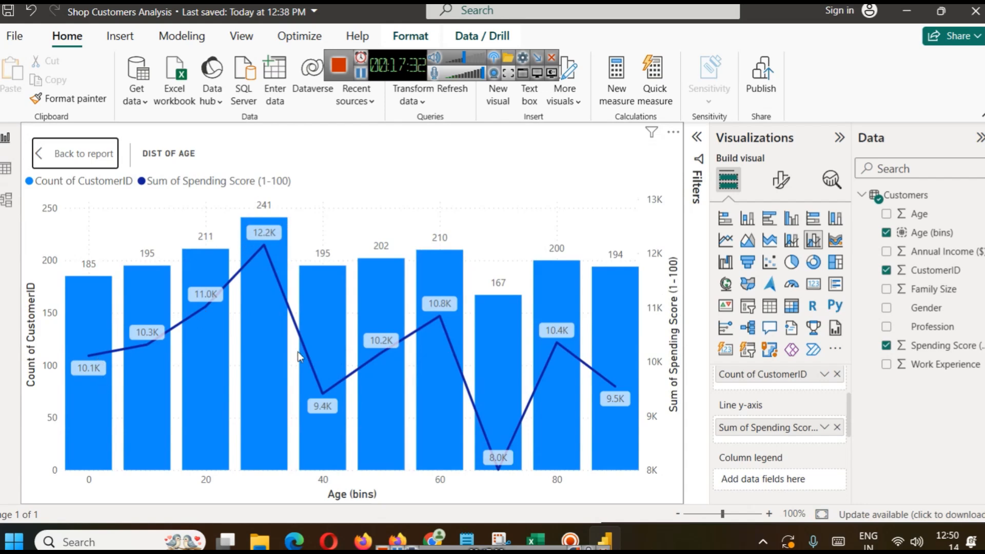
{"action": "left_click", "coordinate": [55, 152]}
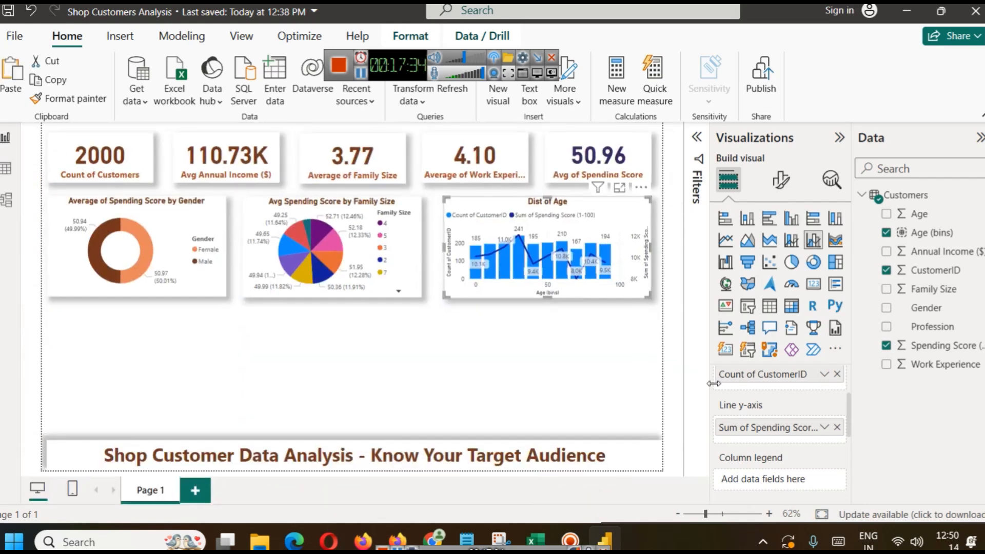
- Summarise the Dist of Age chart's Spending Score line by average and review the result in focus mode
{"action": "left_click", "coordinate": [824, 426]}
{"action": "left_click", "coordinate": [918, 250]}
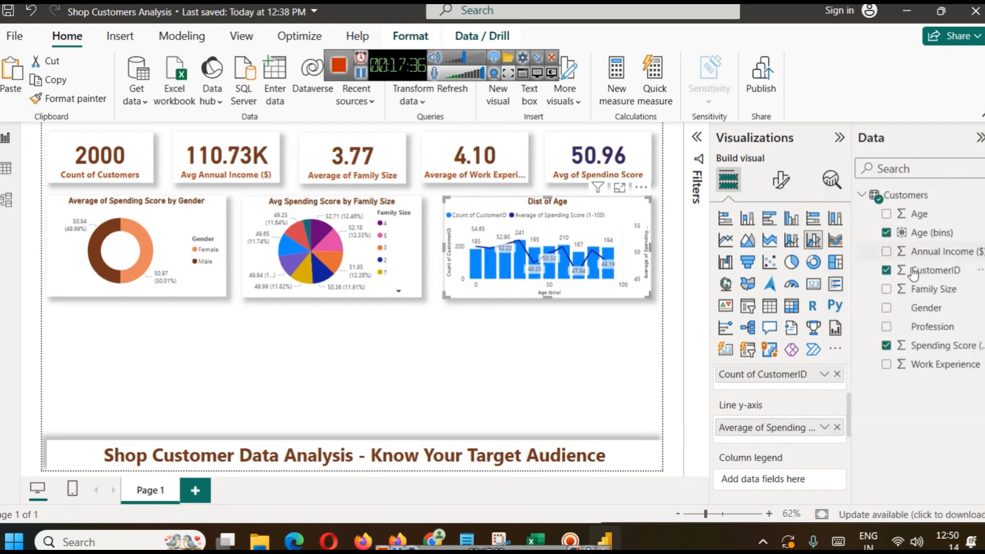
{"action": "left_click", "coordinate": [620, 187]}
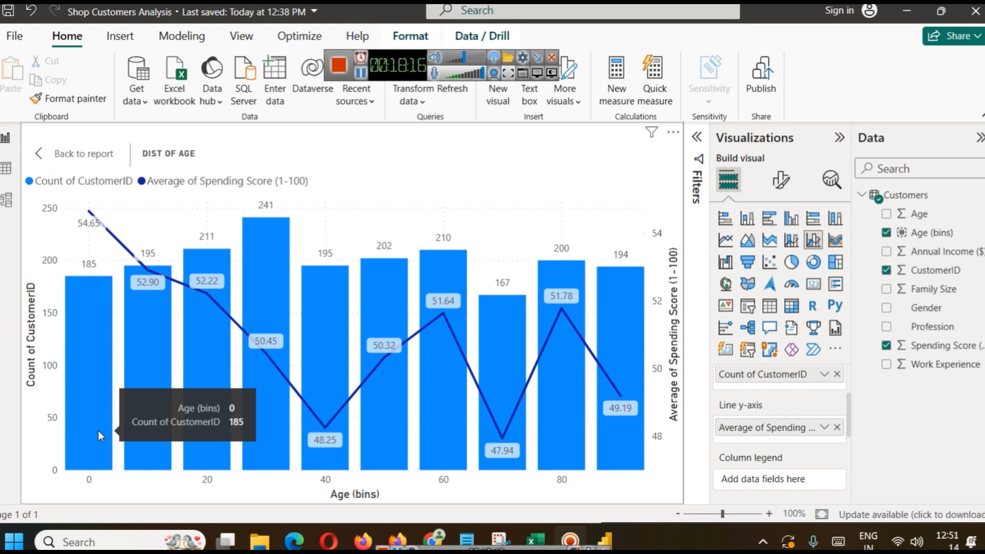
{"action": "left_click", "coordinate": [59, 163]}
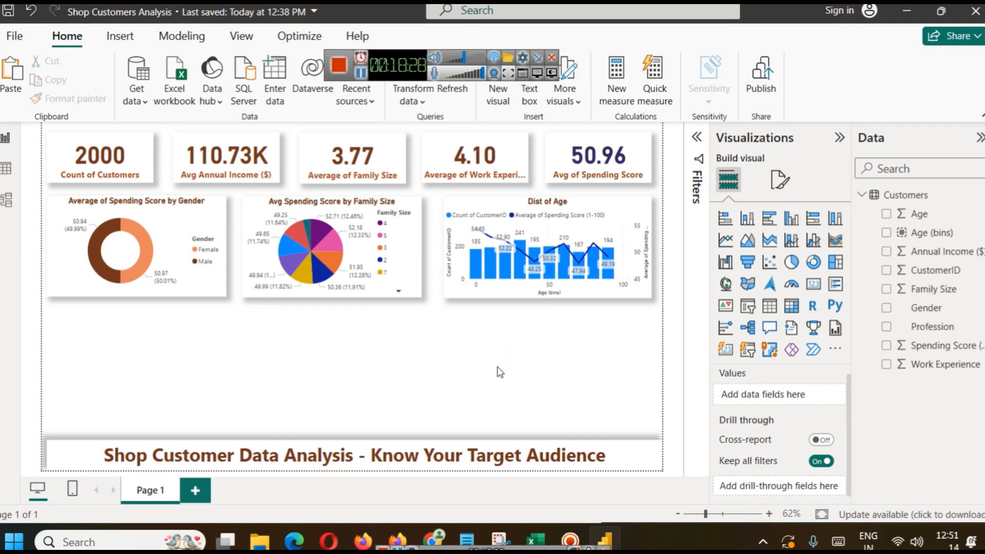
- Change the column color of the Dist of Age chart to dark brown for all categories
{"action": "left_click", "coordinate": [361, 74]}
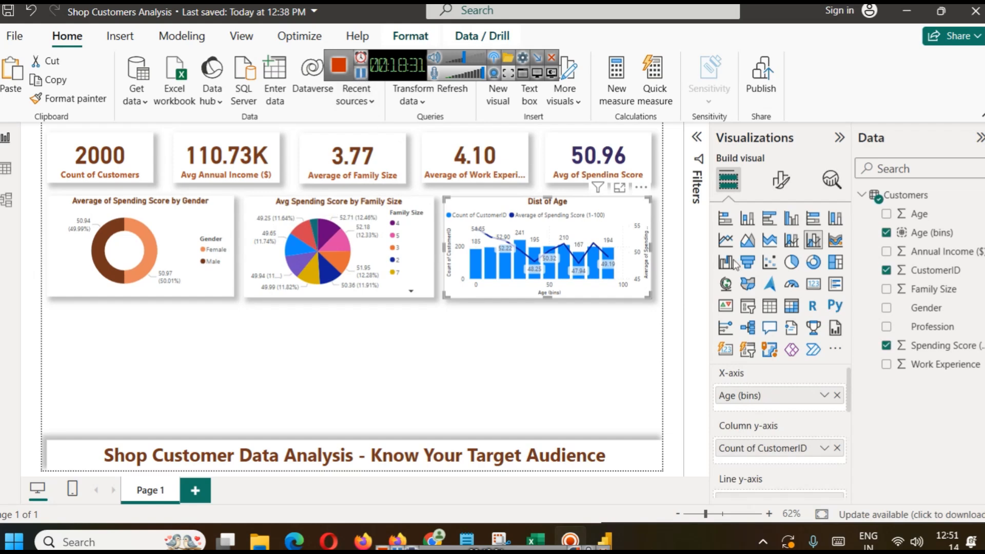
{"action": "left_click", "coordinate": [780, 180]}
{"action": "scroll", "coordinate": [751, 353], "scroll_direction": "down", "scroll_amount": 3}
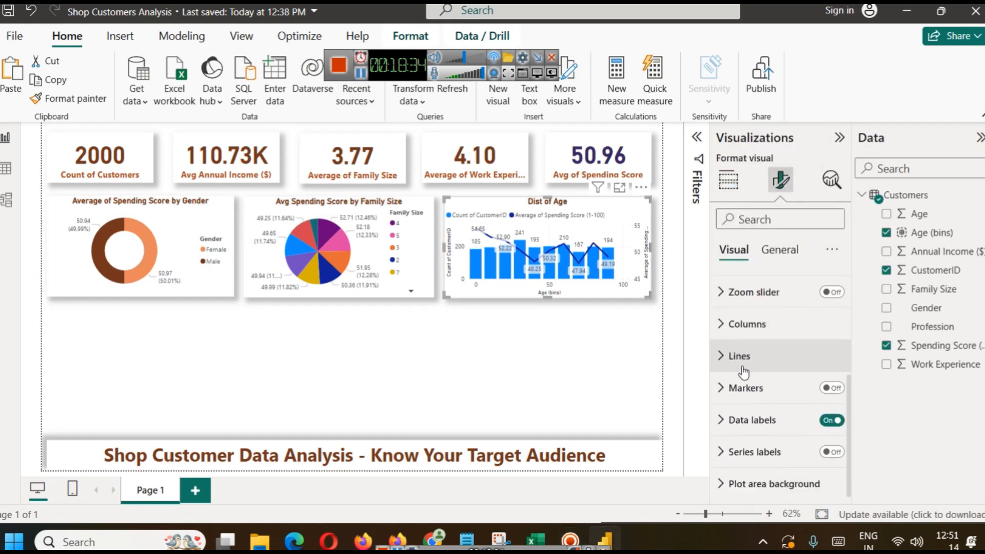
{"action": "left_click", "coordinate": [746, 322]}
{"action": "scroll", "coordinate": [759, 405], "scroll_direction": "down", "scroll_amount": 2}
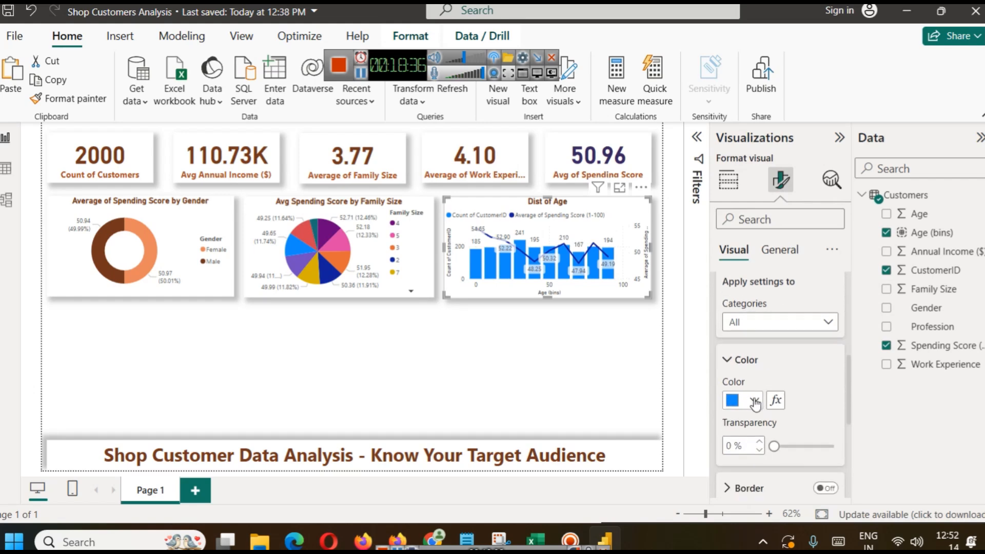
{"action": "left_click", "coordinate": [753, 400]}
{"action": "left_click", "coordinate": [749, 329]}
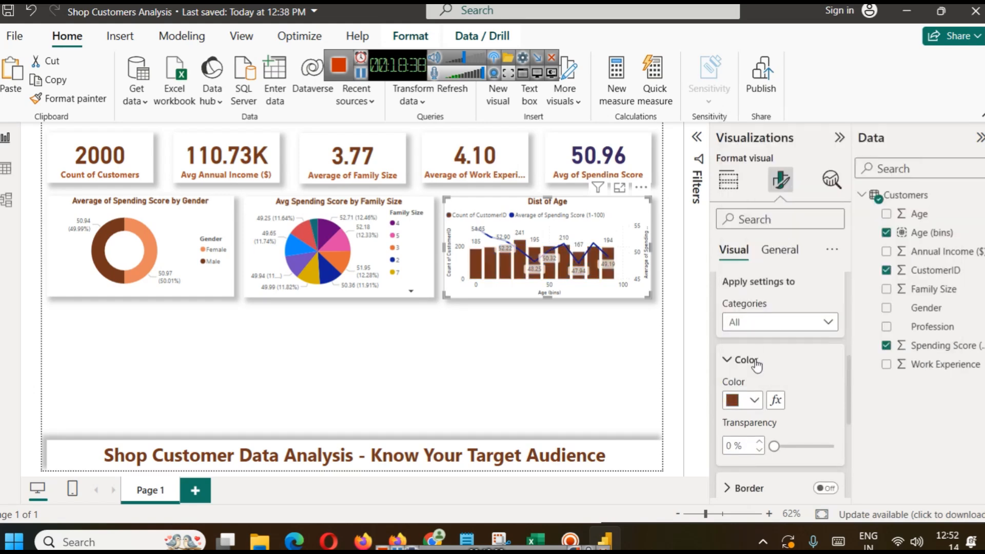
{"action": "left_click", "coordinate": [531, 348]}
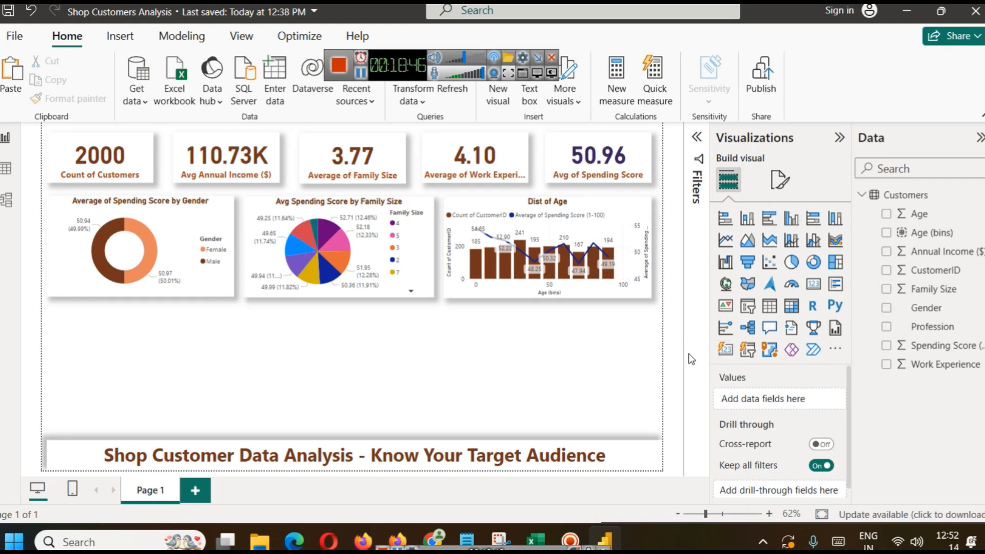
- Review the recolored Dist of Age chart in focus mode and return to the report page
{"action": "mouse_move", "coordinate": [511, 249]}
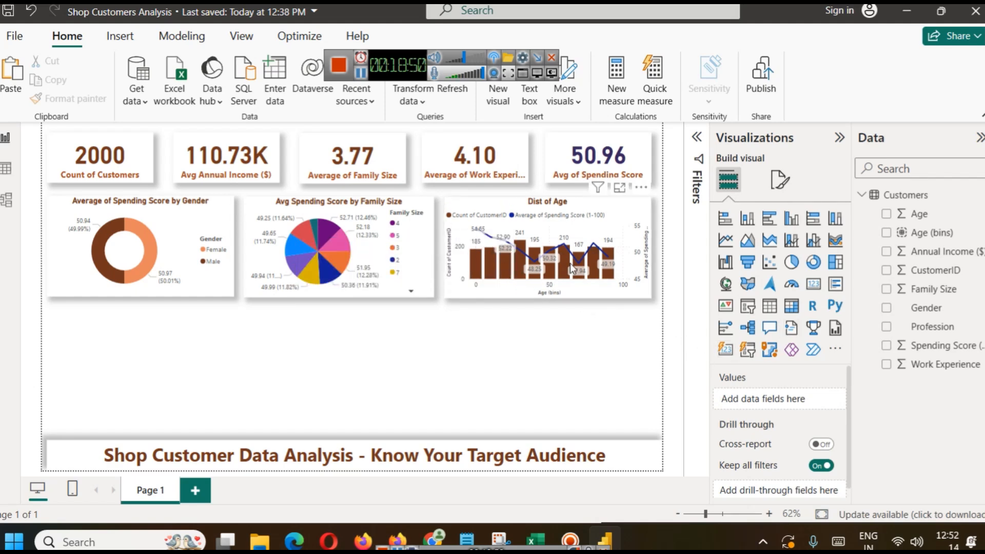
{"action": "left_click", "coordinate": [619, 187]}
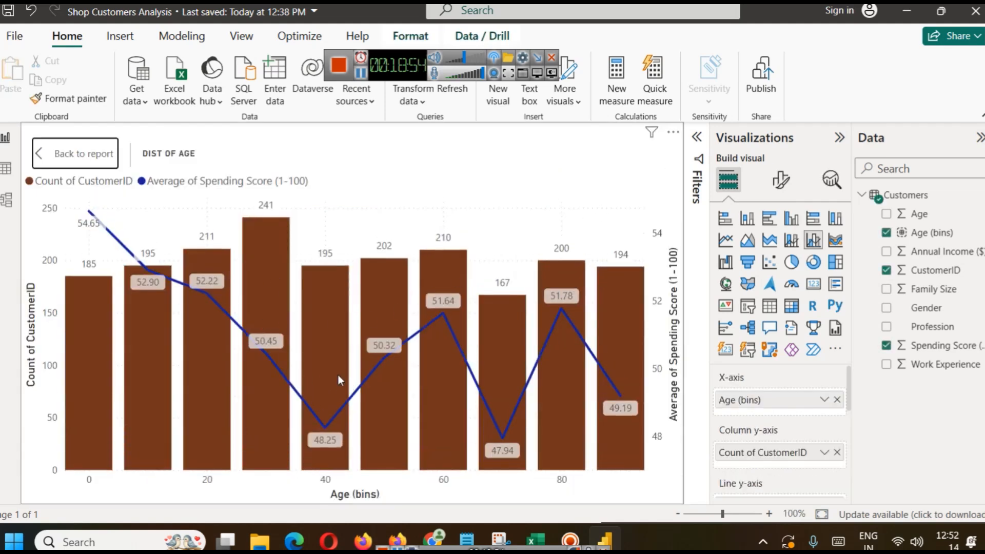
{"action": "left_click", "coordinate": [81, 160]}
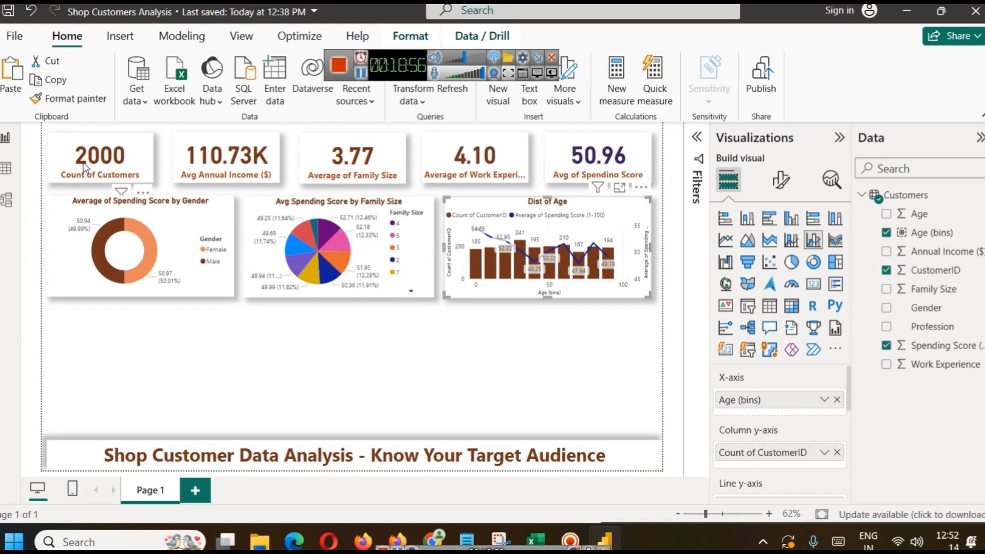
{"action": "left_click", "coordinate": [389, 368]}
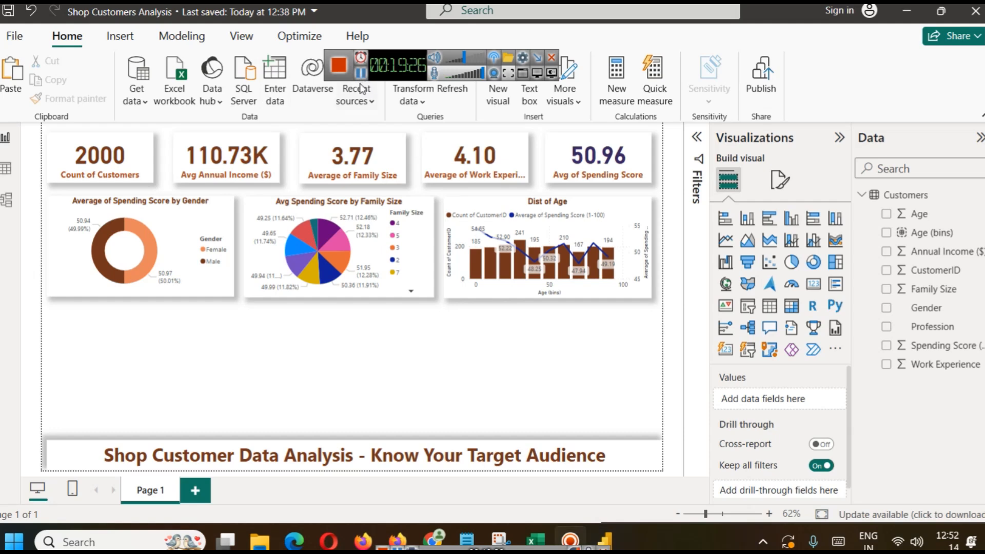
- Check the distinct Profession values in the Customers data table, leave the filter unchanged, and return to the report
{"action": "left_click", "coordinate": [12, 172]}
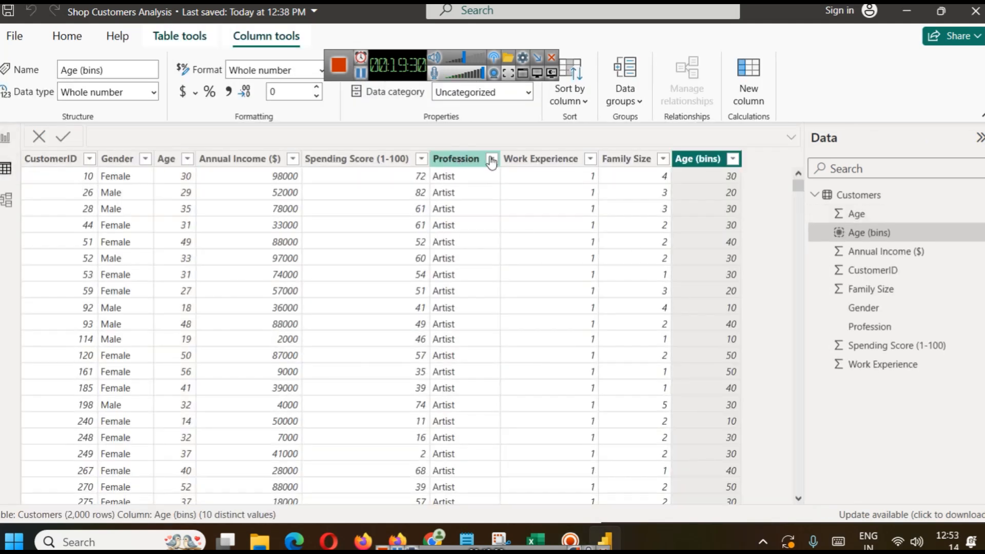
{"action": "left_click", "coordinate": [490, 159]}
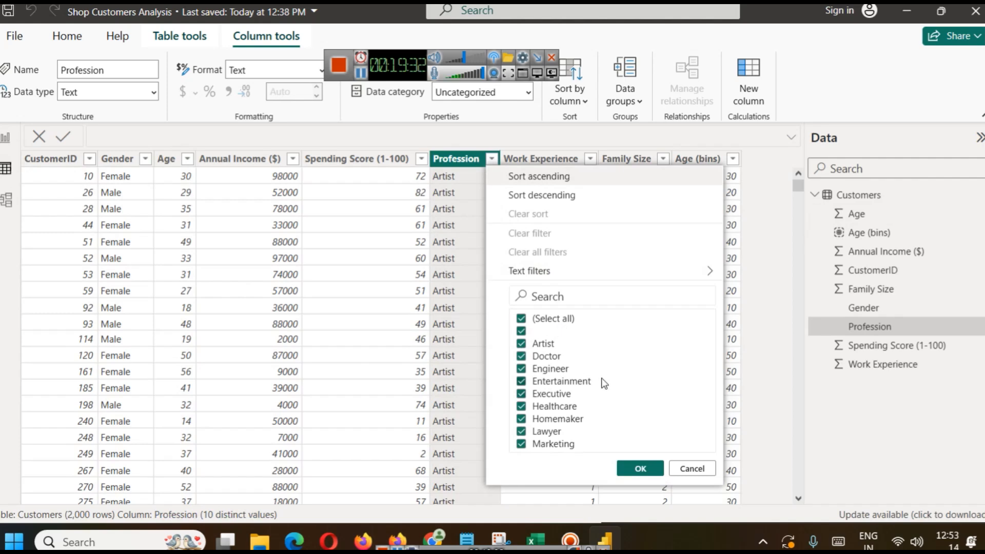
{"action": "left_click", "coordinate": [692, 468]}
{"action": "left_click", "coordinate": [6, 137]}
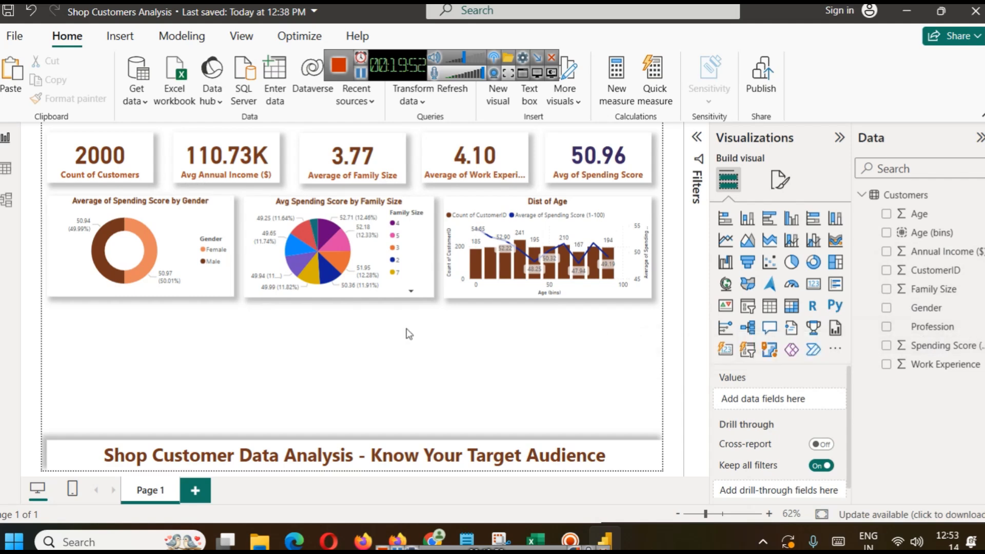
- Add a stacked column chart with Profession on the X-axis and the average of Spending Score (1-100) on the Y-axis
{"action": "left_click", "coordinate": [747, 219]}
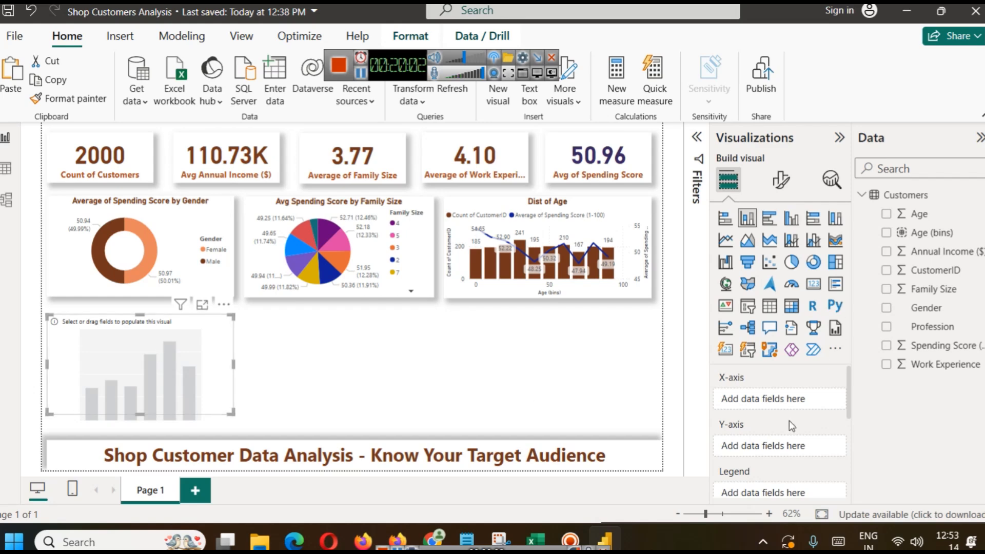
{"action": "left_click_drag", "start_coordinate": [938, 323], "coordinate": [816, 401]}
{"action": "left_click_drag", "start_coordinate": [929, 348], "coordinate": [803, 460]}
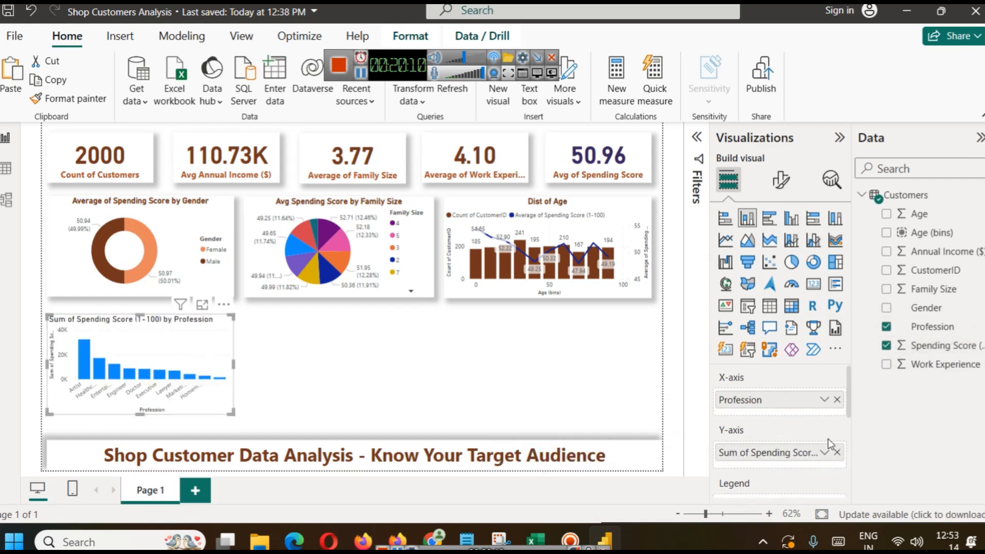
{"action": "left_click", "coordinate": [824, 452]}
{"action": "left_click", "coordinate": [855, 278]}
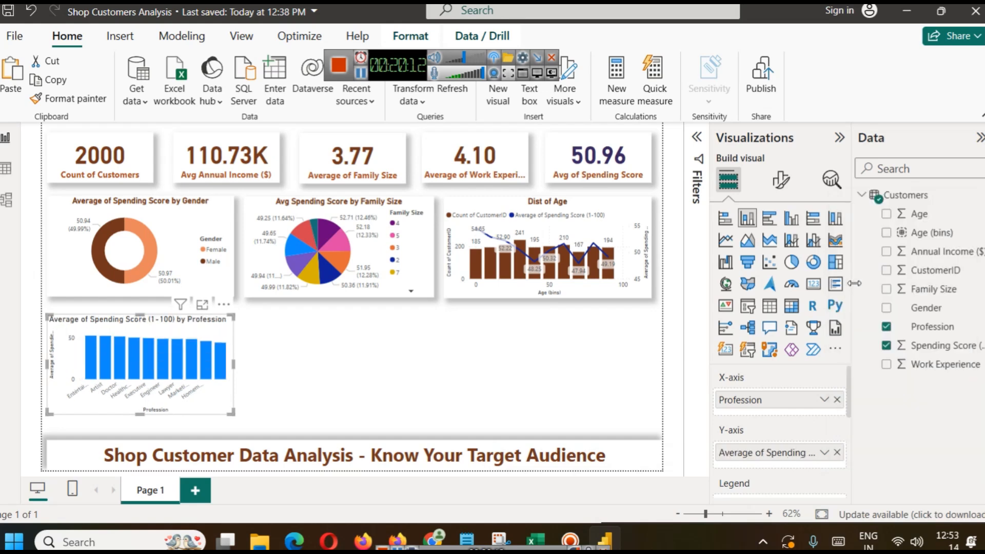
- Try Sum as the Spending Score aggregation in the Profession chart, and restore it to Average
{"action": "mouse_move", "coordinate": [90, 341]}
{"action": "left_click", "coordinate": [823, 453]}
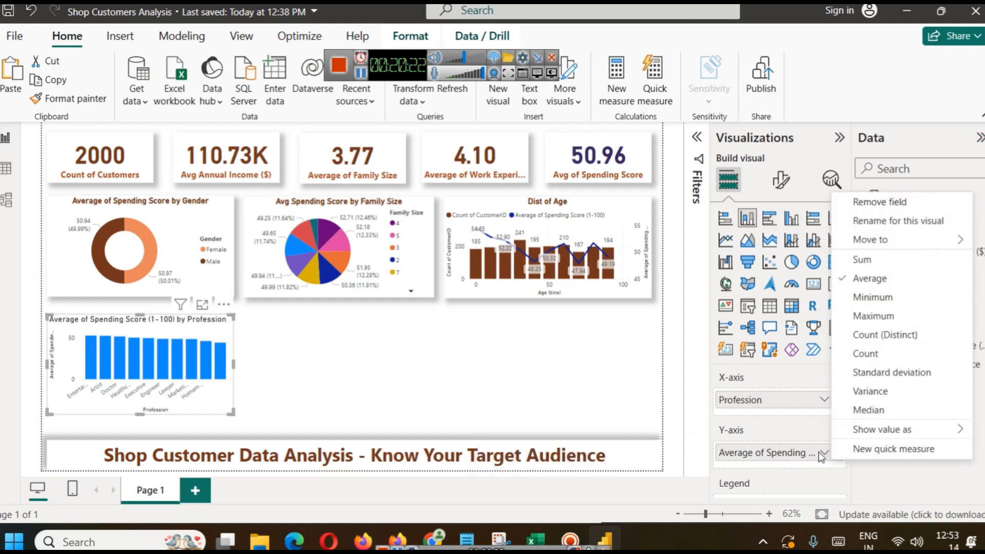
{"action": "left_click", "coordinate": [863, 258]}
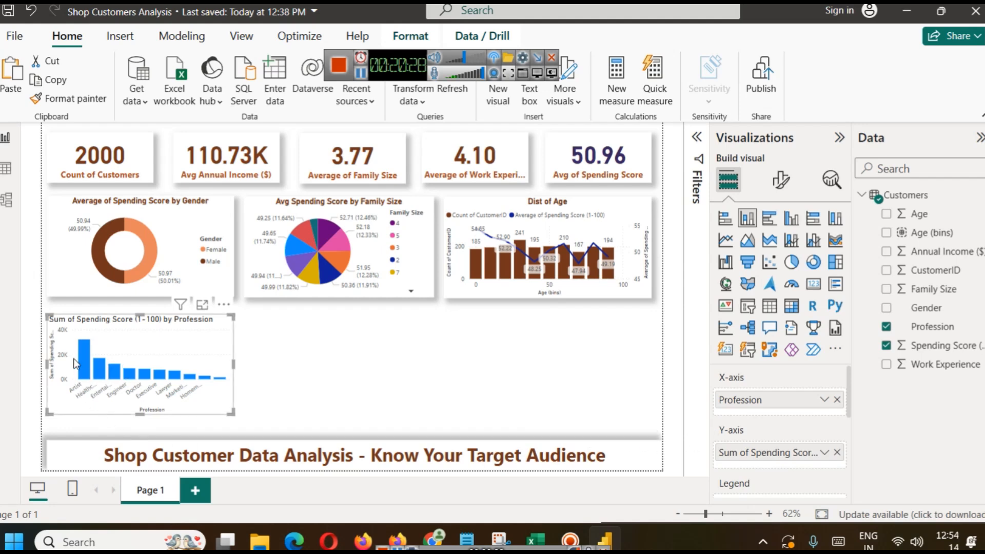
{"action": "mouse_move", "coordinate": [83, 359]}
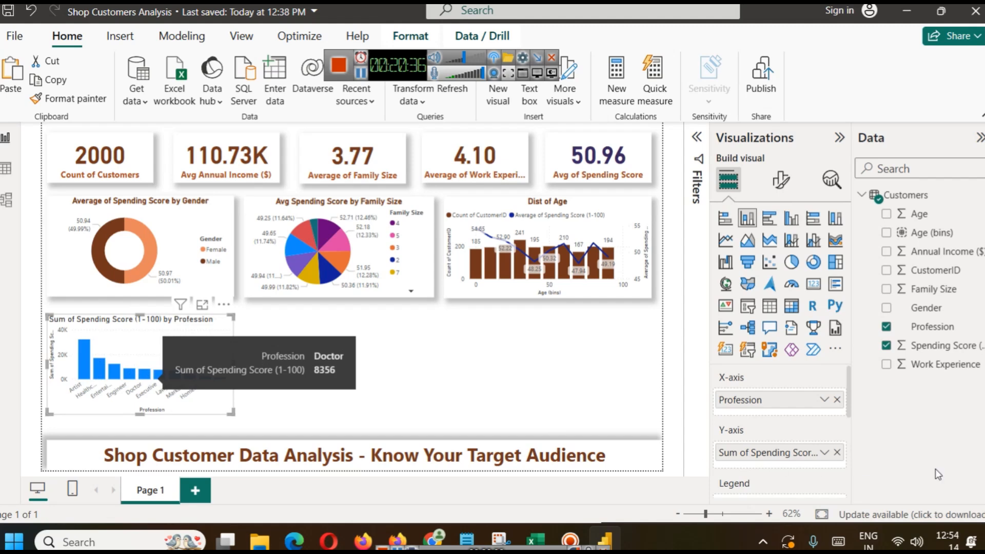
{"action": "left_click", "coordinate": [824, 454]}
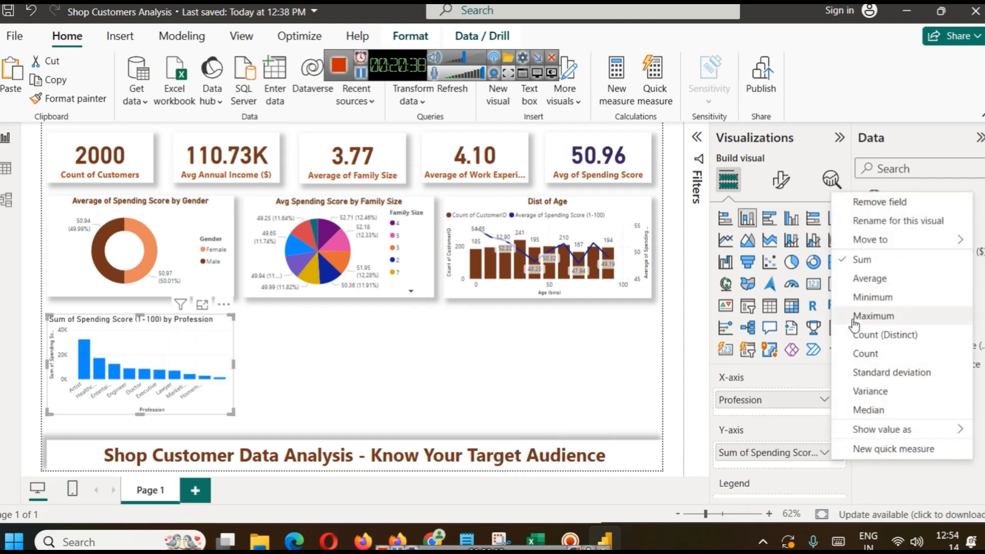
{"action": "left_click", "coordinate": [865, 278]}
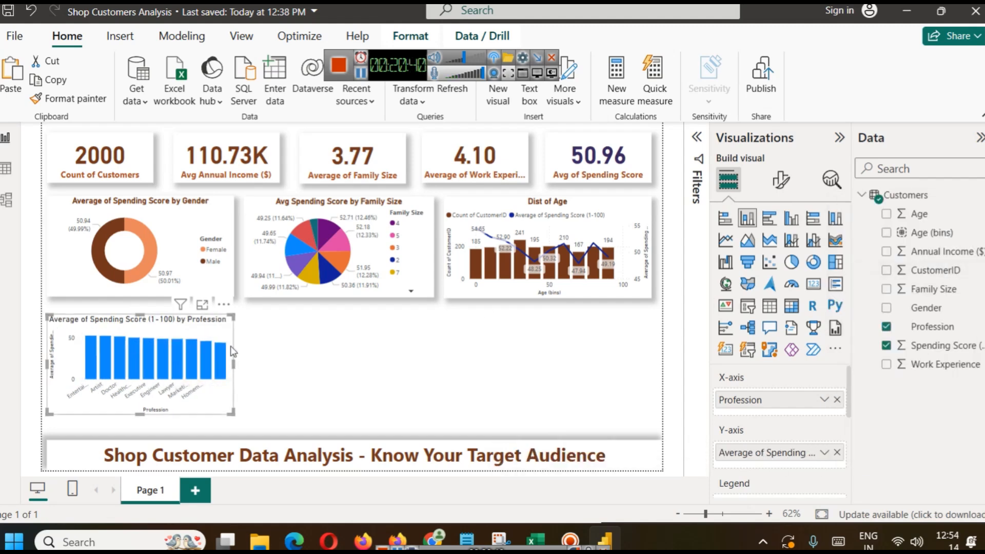
- Copy the Dist of Age chart's formatting to the Profession column chart and check the result in focus mode
{"action": "left_click", "coordinate": [570, 214]}
{"action": "left_click", "coordinate": [72, 98]}
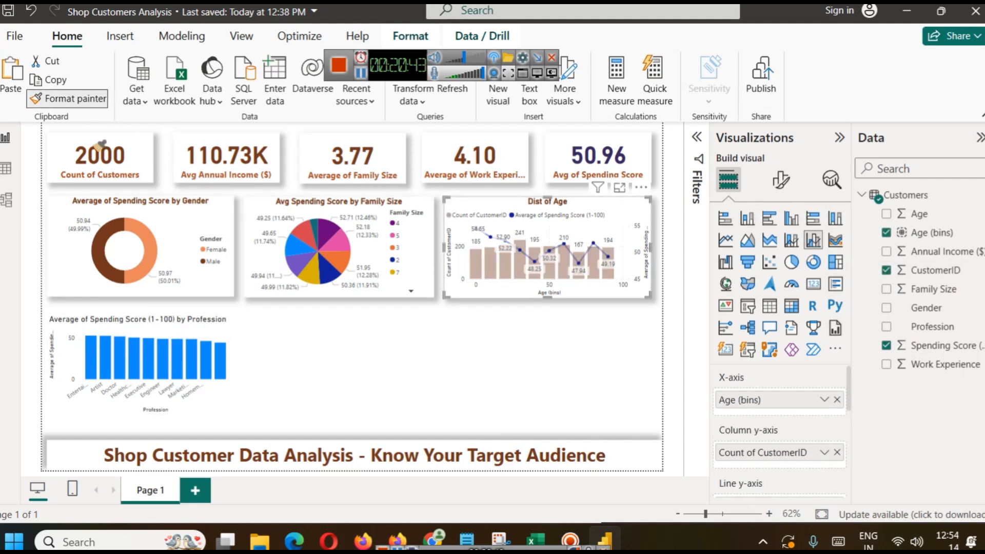
{"action": "left_click", "coordinate": [198, 328]}
{"action": "left_click", "coordinate": [285, 412]}
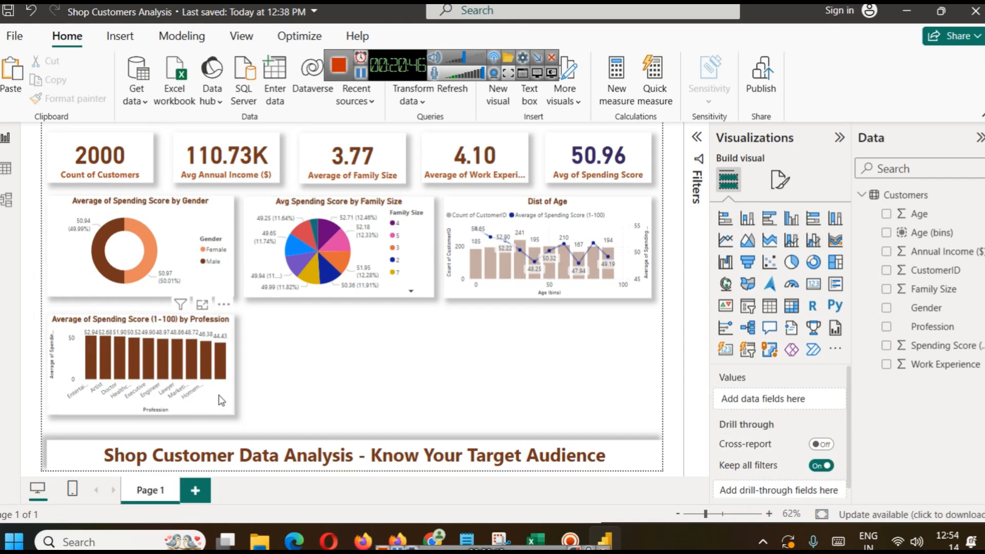
{"action": "left_click", "coordinate": [211, 313]}
{"action": "mouse_move", "coordinate": [152, 384]}
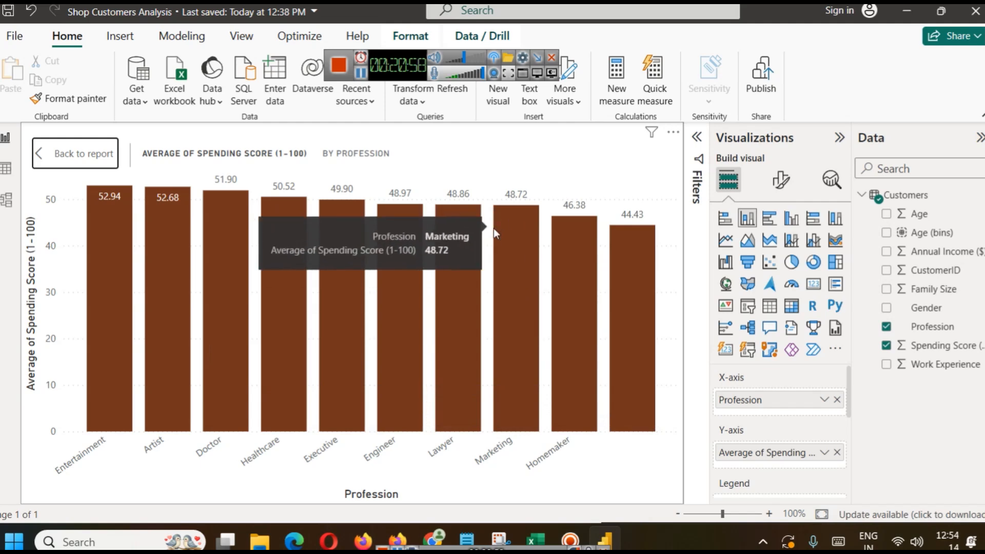
{"action": "left_click", "coordinate": [82, 157]}
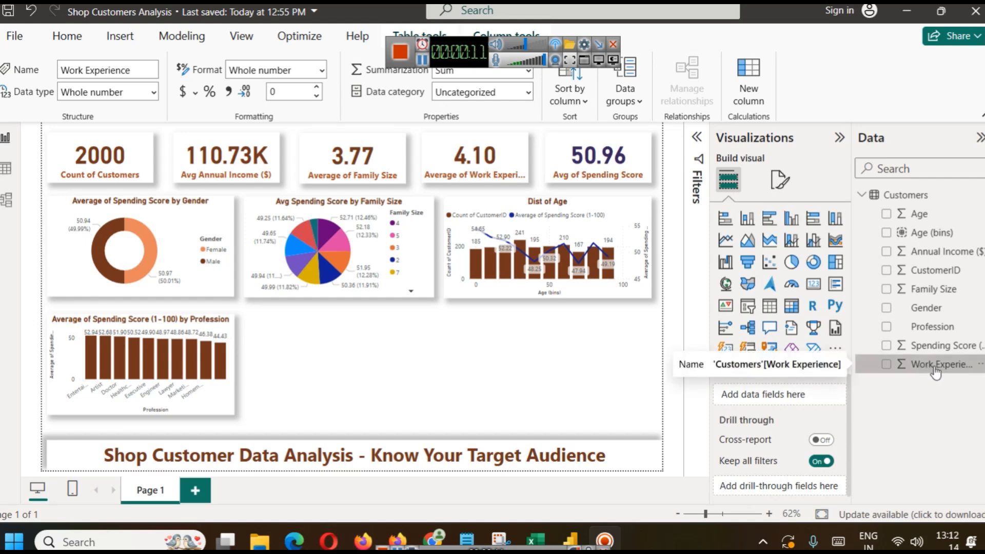
- Check the distinct Work Experience values in the Customers data table, leave the filter unchanged, and return to the report
{"action": "left_click", "coordinate": [7, 168]}
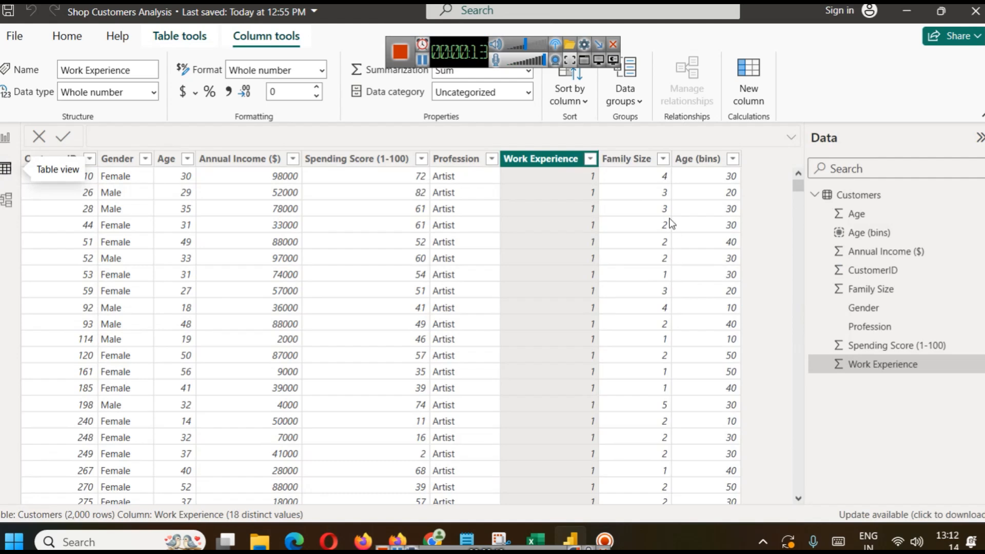
{"action": "left_click", "coordinate": [591, 159]}
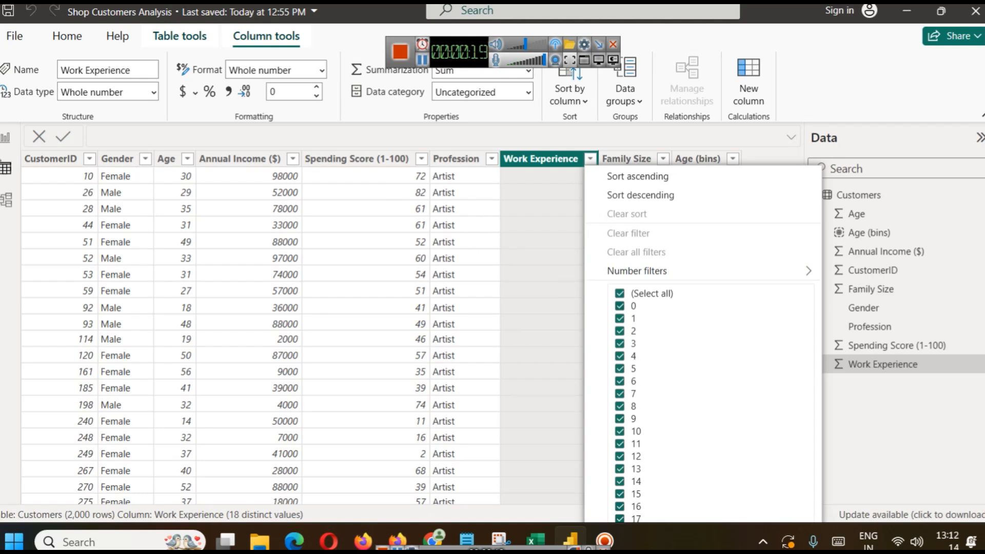
{"action": "left_click", "coordinate": [5, 137]}
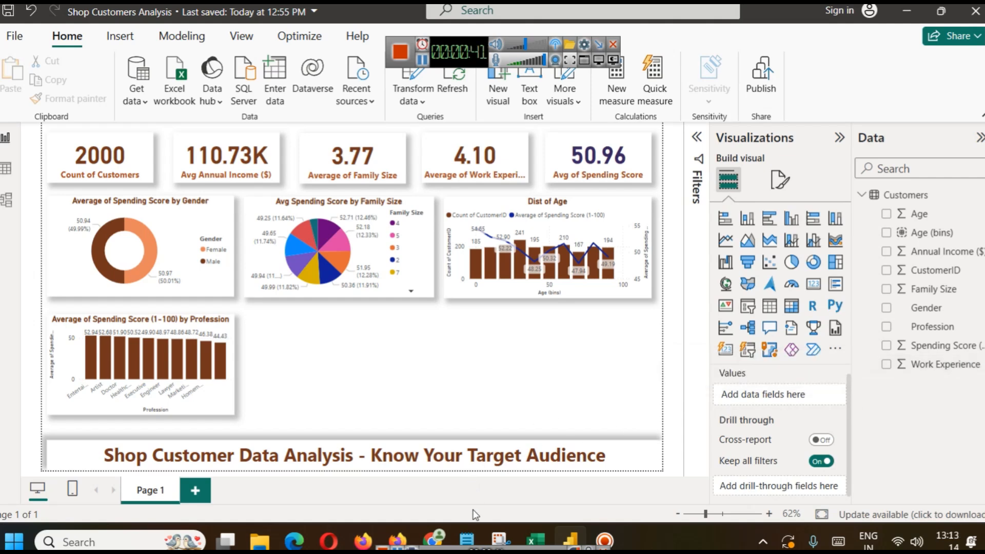
- Create the Experience_Level column from the SWITCH formula in Notepad, grouping Work Experience with limits 2, 5, 10 and 15 into Entry, Junior, Mid, Senior and Expert Level
{"action": "mouse_move", "coordinate": [467, 540]}
{"action": "left_click", "coordinate": [516, 487]}
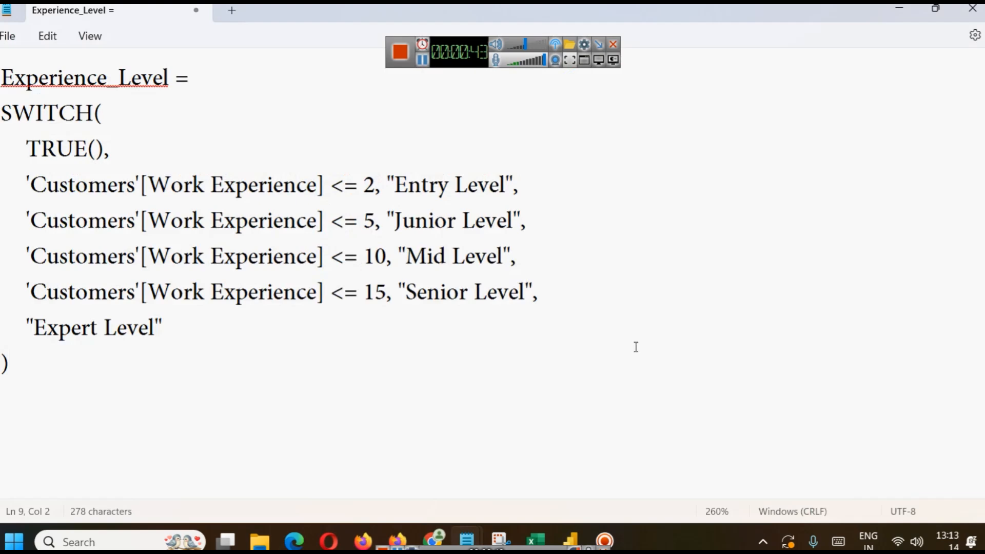
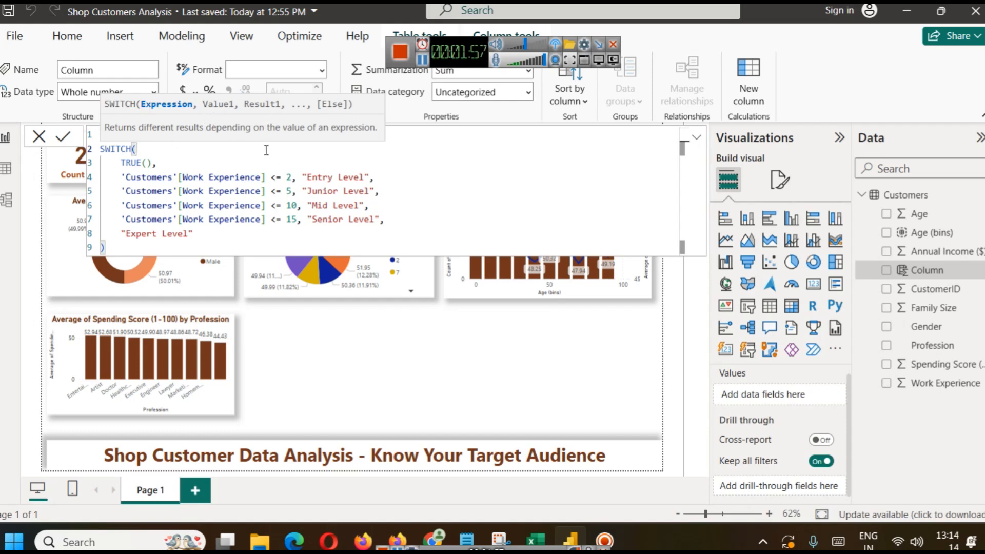
{"action": "left_click_drag", "start_coordinate": [121, 176], "coordinate": [299, 174]}
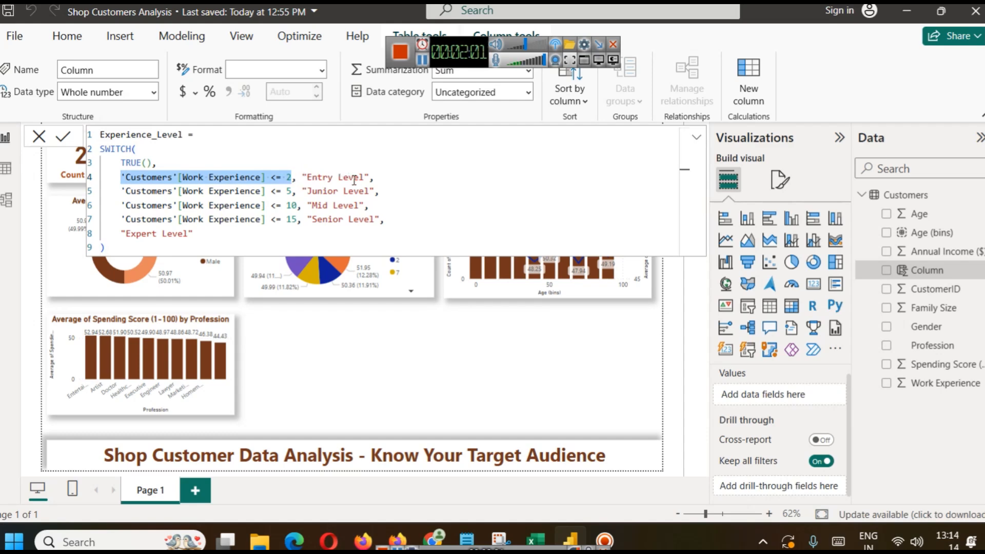
{"action": "left_click_drag", "start_coordinate": [373, 177], "coordinate": [301, 177]}
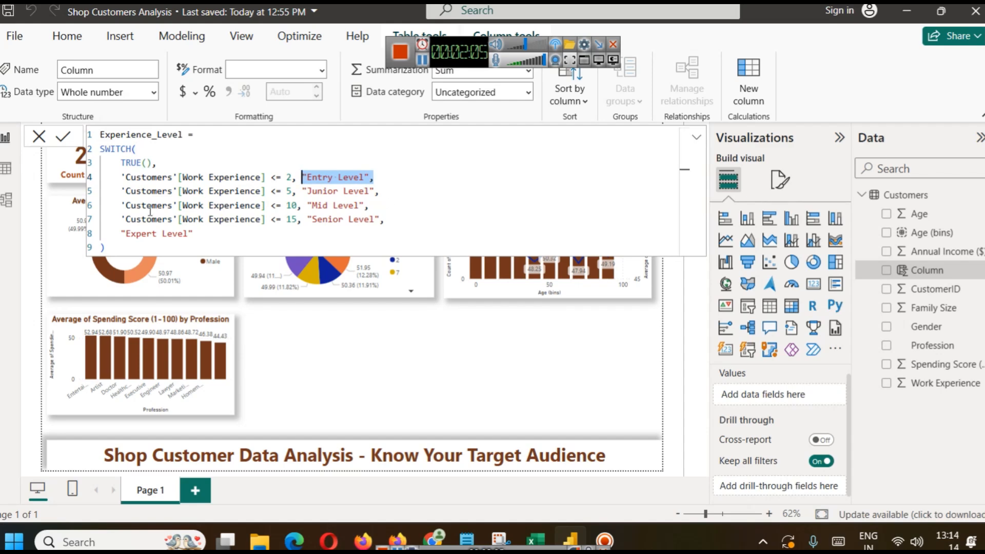
{"action": "left_click_drag", "start_coordinate": [121, 191], "coordinate": [287, 191]}
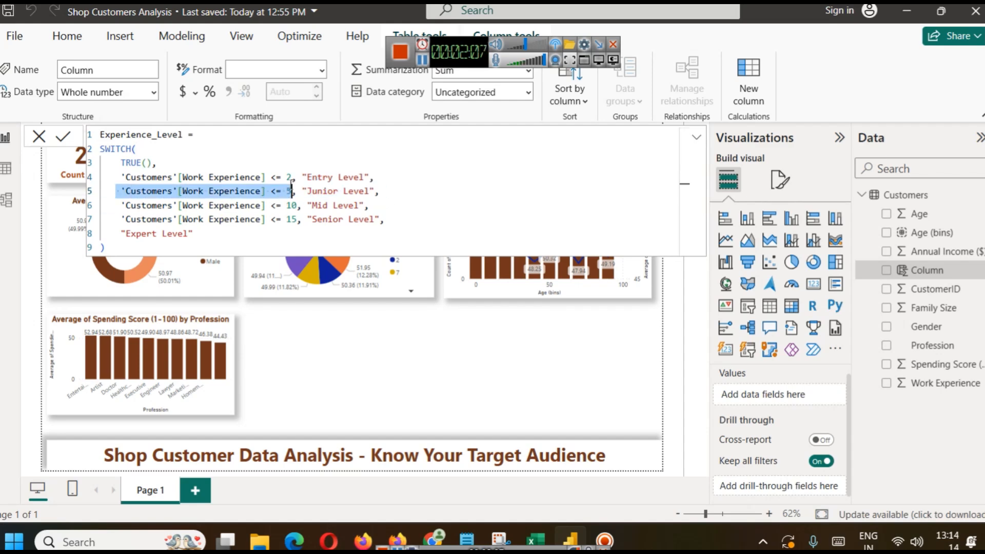
{"action": "left_click", "coordinate": [276, 192]}
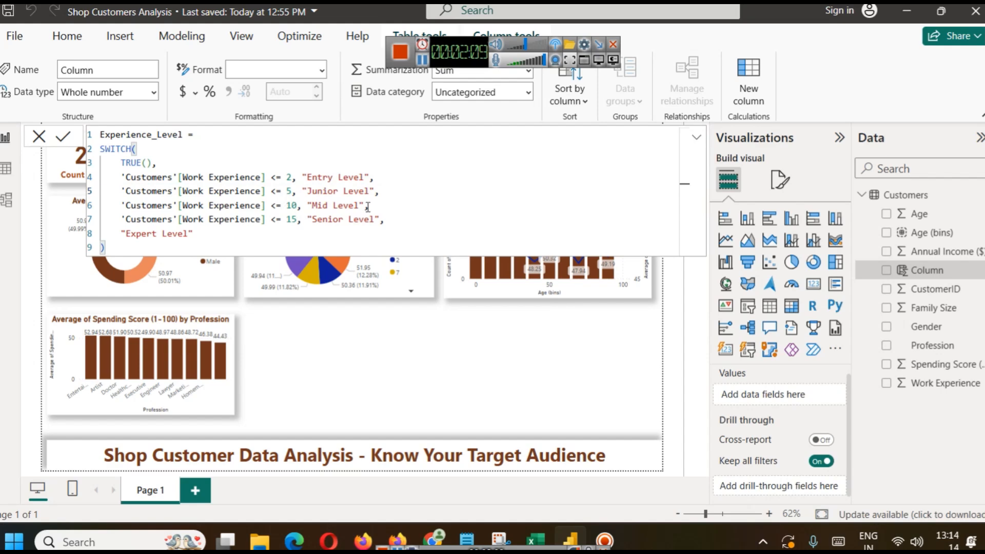
{"action": "left_click", "coordinate": [137, 177]}
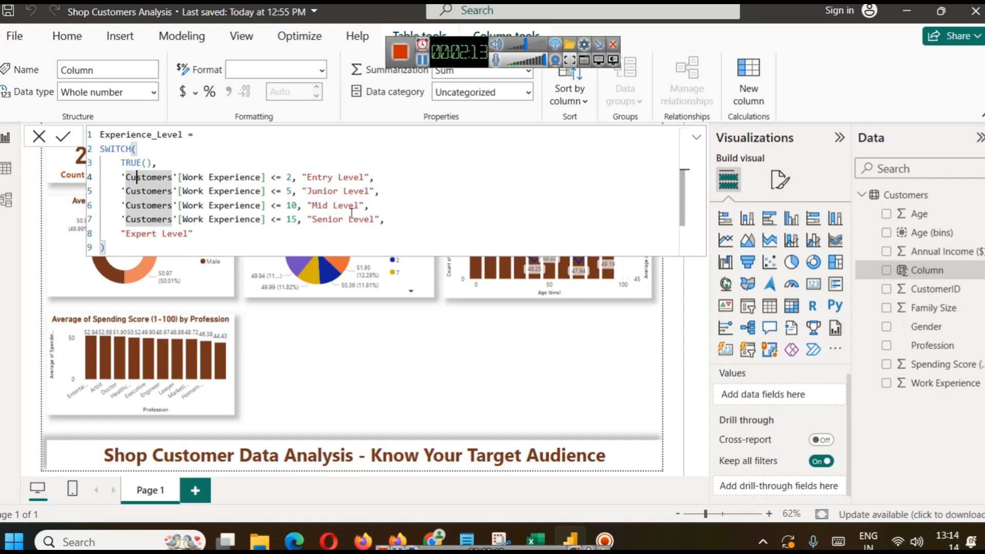
{"action": "left_click", "coordinate": [63, 136]}
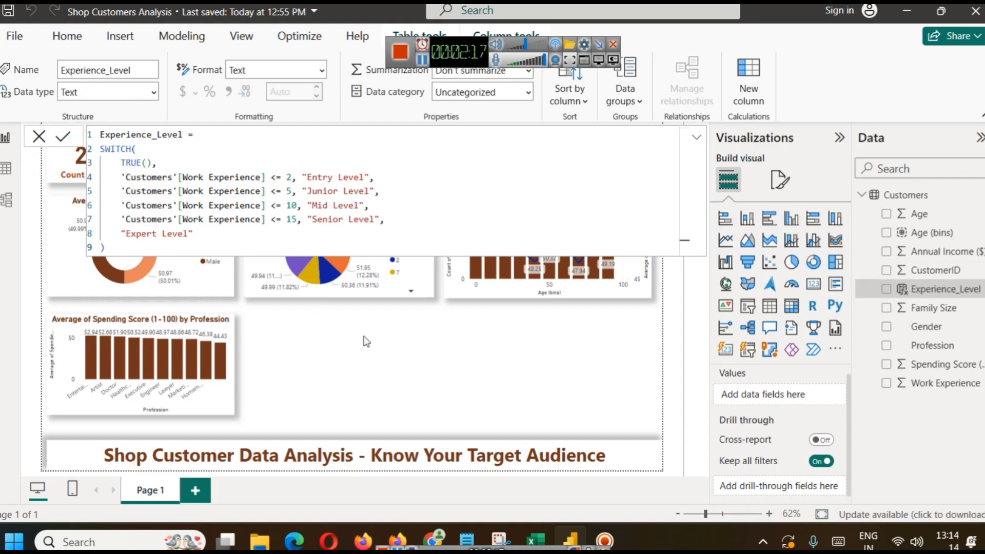
{"action": "left_click", "coordinate": [461, 364]}
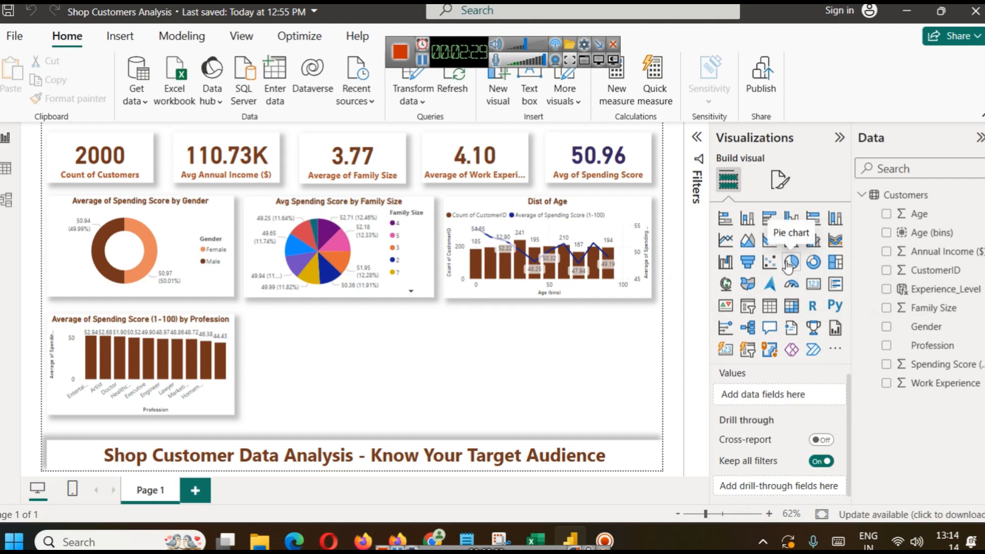
- Add a treemap with Experience_Level as the category and the average of Spending Score (1-100) as the values
{"action": "left_click", "coordinate": [835, 262]}
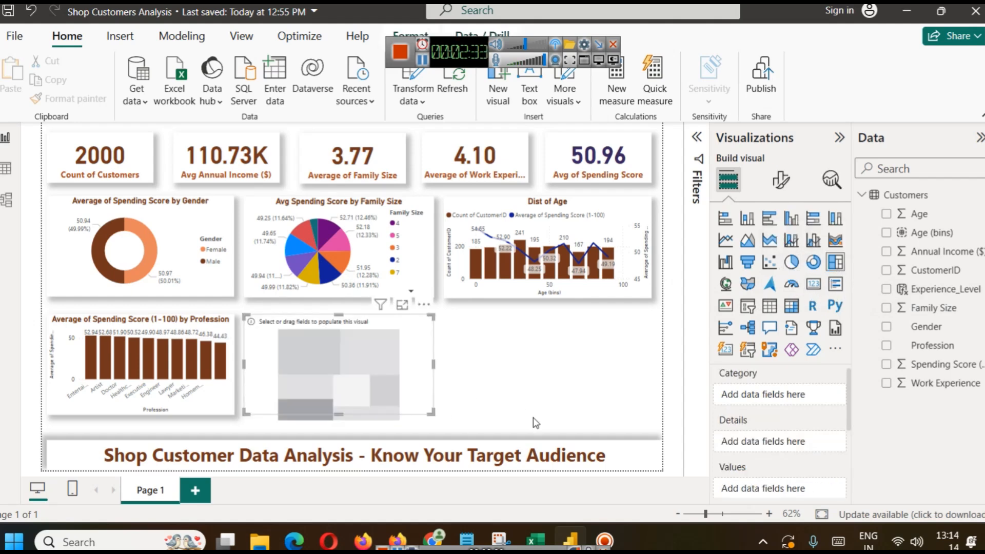
{"action": "left_click_drag", "start_coordinate": [947, 290], "coordinate": [779, 395]}
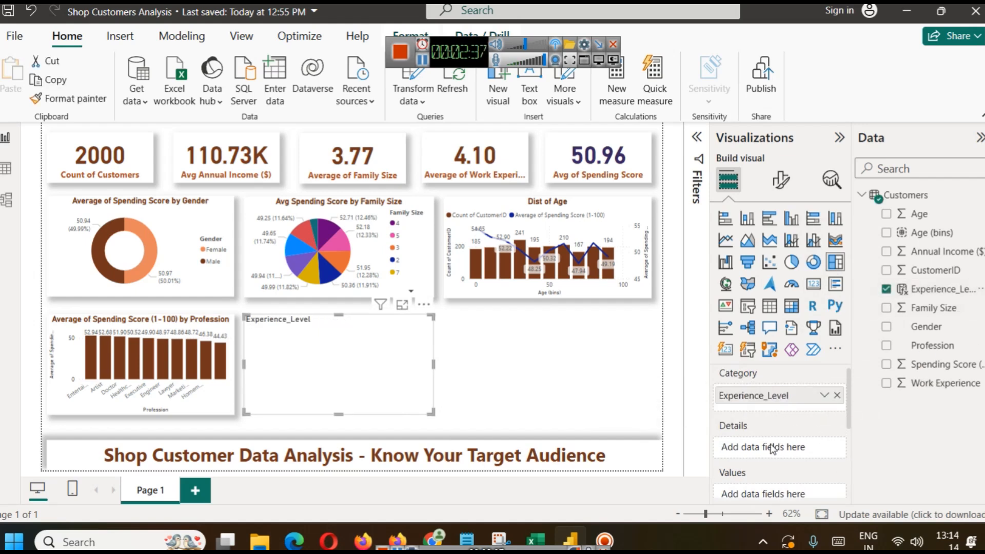
{"action": "scroll", "coordinate": [764, 454], "scroll_direction": "down", "scroll_amount": 3}
{"action": "scroll", "coordinate": [766, 436], "scroll_direction": "up", "scroll_amount": 3}
{"action": "scroll", "coordinate": [767, 436], "scroll_direction": "down", "scroll_amount": 3}
{"action": "left_click_drag", "start_coordinate": [938, 364], "coordinate": [795, 417]}
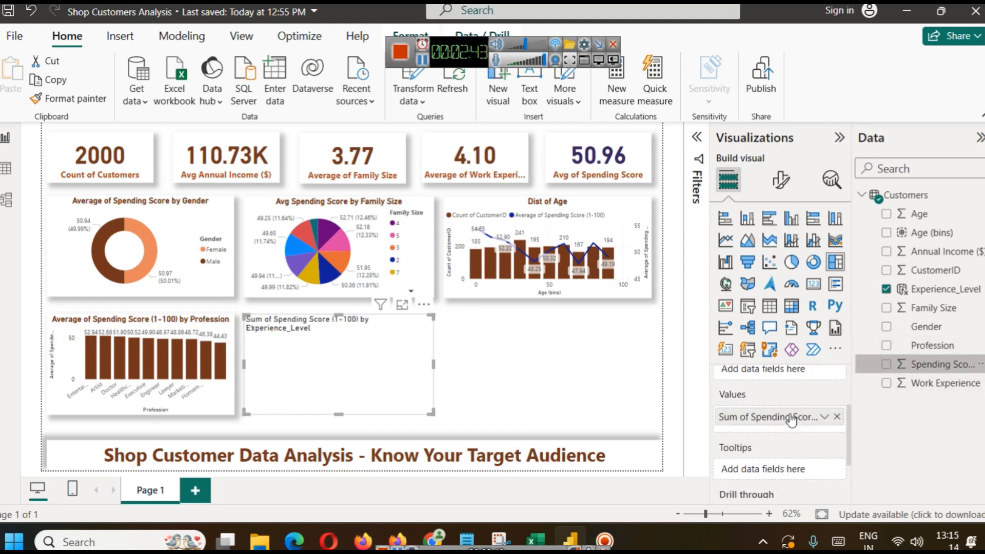
{"action": "left_click", "coordinate": [823, 417]}
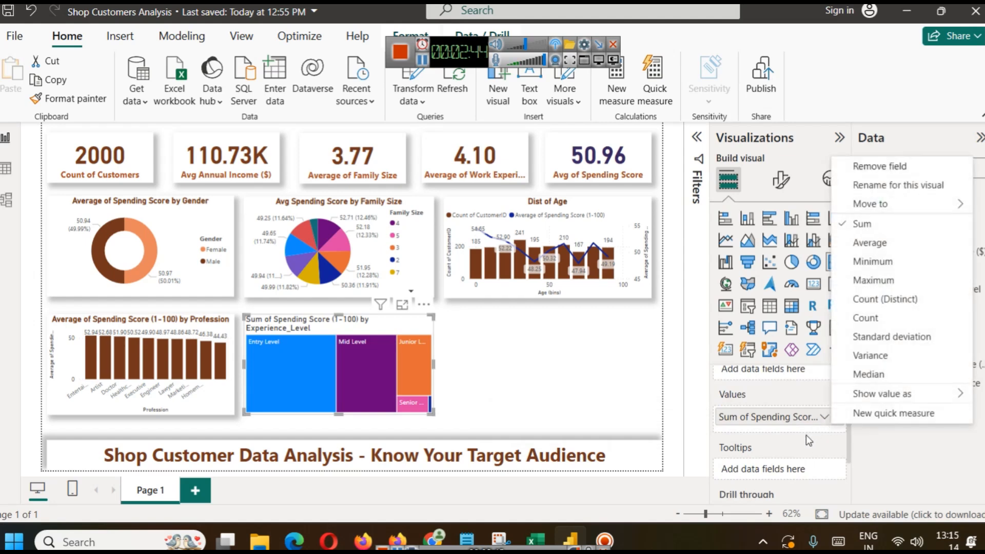
{"action": "left_click", "coordinate": [898, 247]}
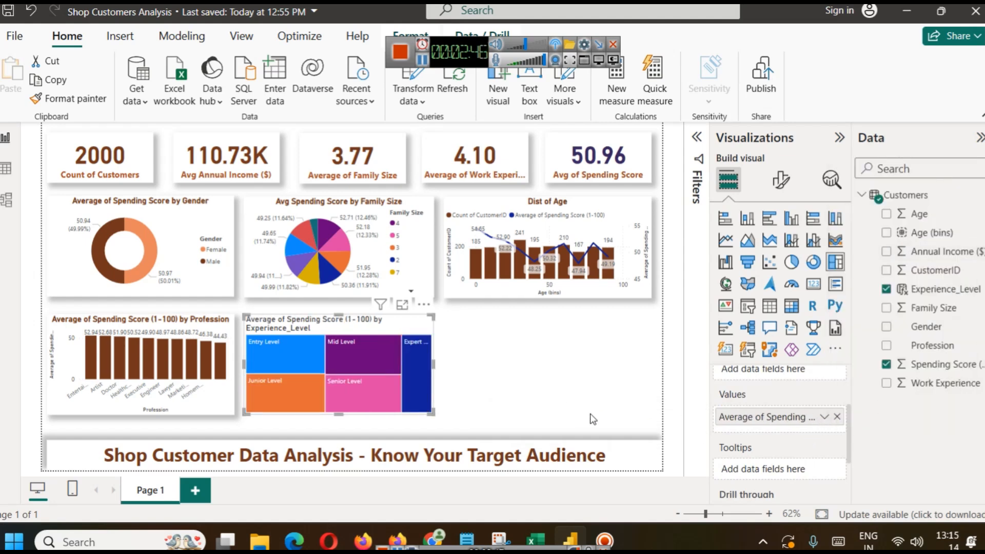
- Try Spending Score (1-100) and Gender in turn as the treemap's details, removing each one again
{"action": "scroll", "coordinate": [782, 436], "scroll_direction": "up", "scroll_amount": 3}
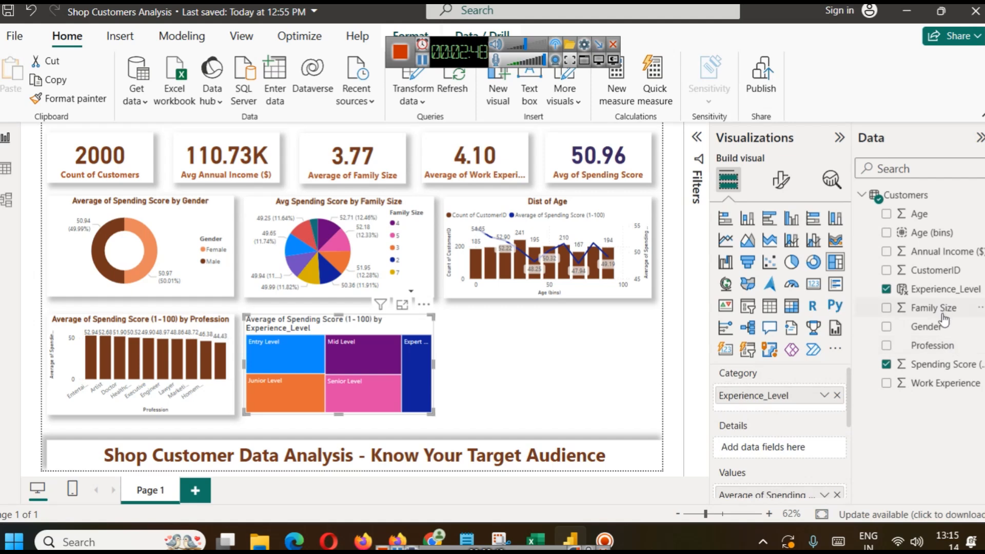
{"action": "left_click_drag", "start_coordinate": [938, 364], "coordinate": [774, 451]}
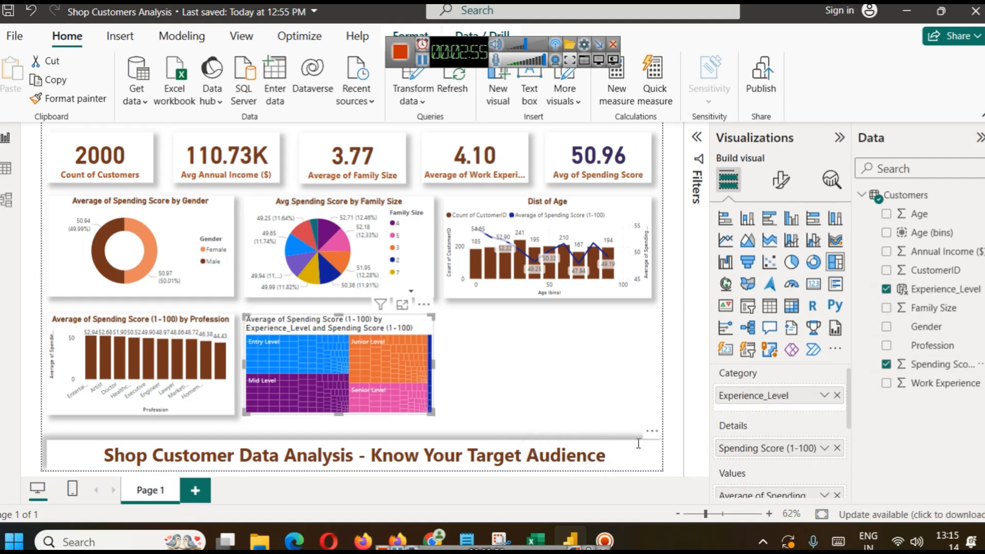
{"action": "left_click", "coordinate": [836, 447]}
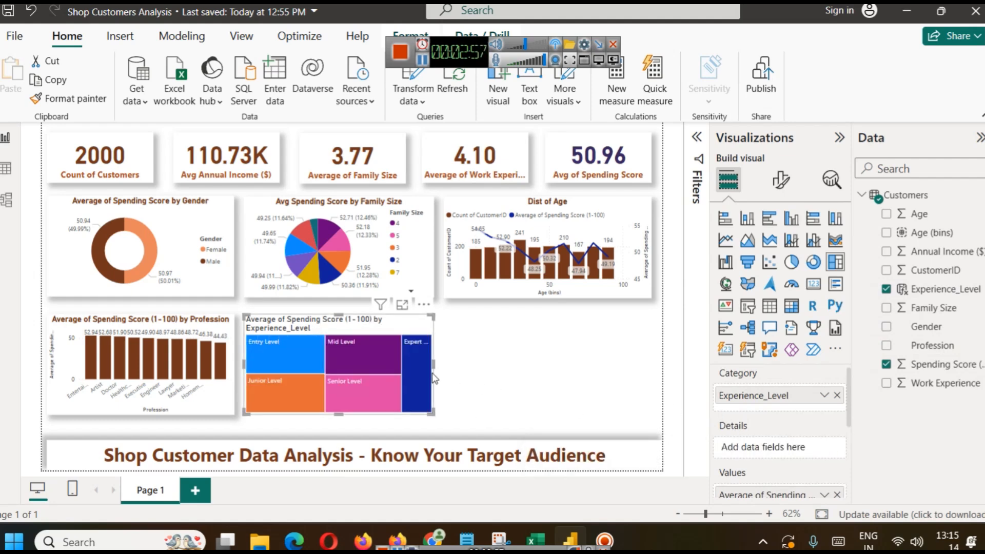
{"action": "left_click_drag", "start_coordinate": [921, 328], "coordinate": [755, 451]}
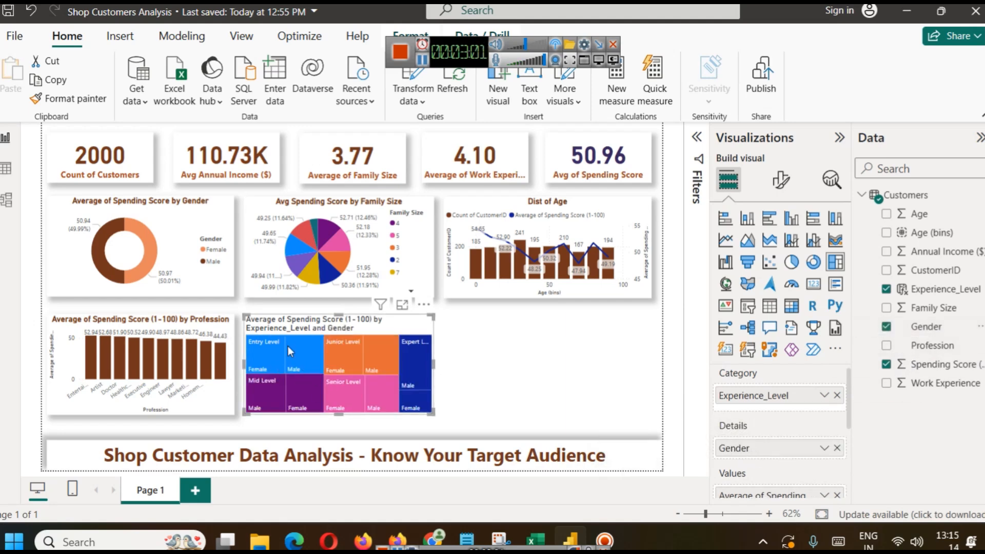
{"action": "left_click", "coordinate": [836, 448]}
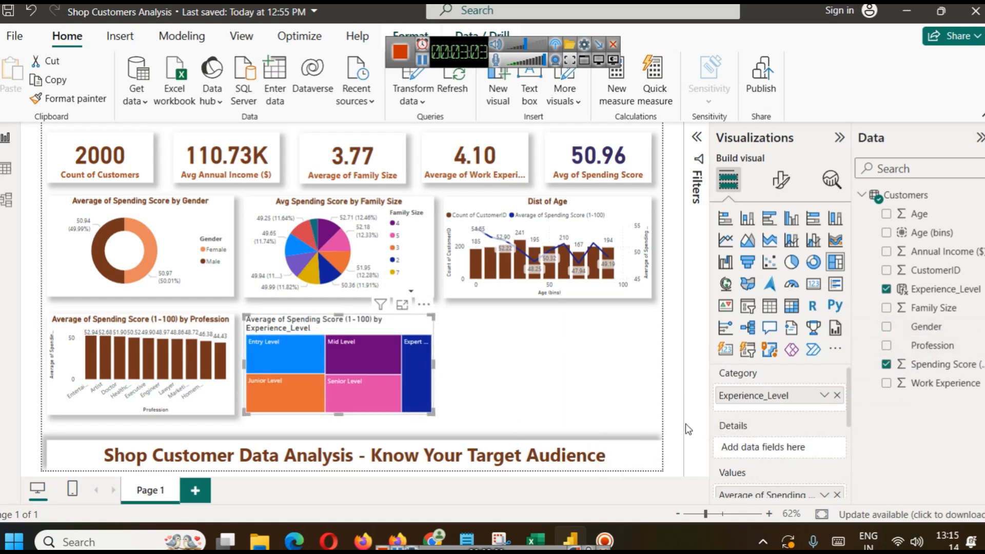
- Turn on data labels for the Experience_Level treemap
{"action": "scroll", "coordinate": [777, 454], "scroll_direction": "down", "scroll_amount": 4}
{"action": "scroll", "coordinate": [778, 451], "scroll_direction": "up", "scroll_amount": 2}
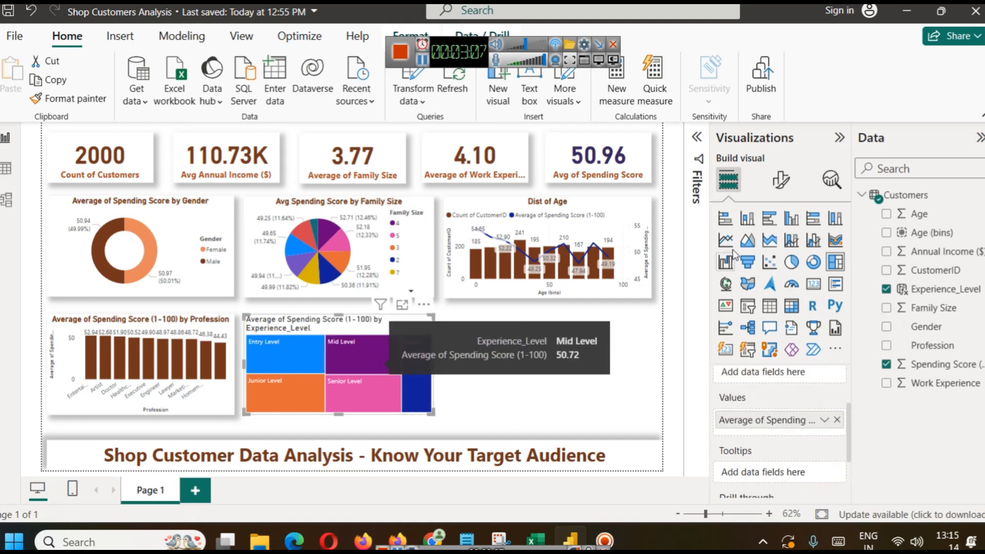
{"action": "left_click", "coordinate": [780, 179]}
{"action": "left_click", "coordinate": [829, 352]}
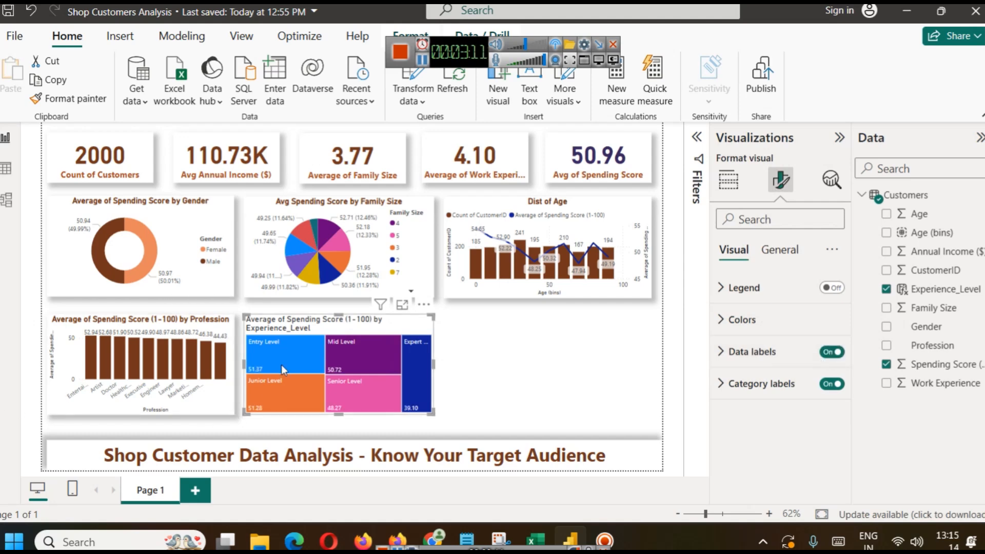
- Copy the Profession chart's formatting to the Experience_Level treemap
{"action": "left_click", "coordinate": [134, 328]}
{"action": "left_click", "coordinate": [74, 99]}
{"action": "left_click", "coordinate": [319, 347]}
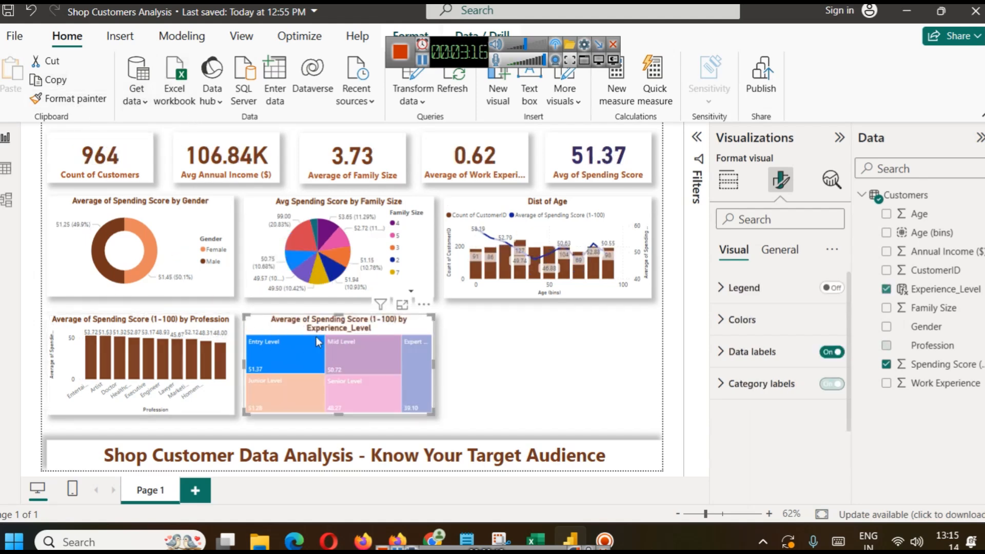
{"action": "left_click", "coordinate": [520, 393]}
{"action": "left_click", "coordinate": [409, 328]}
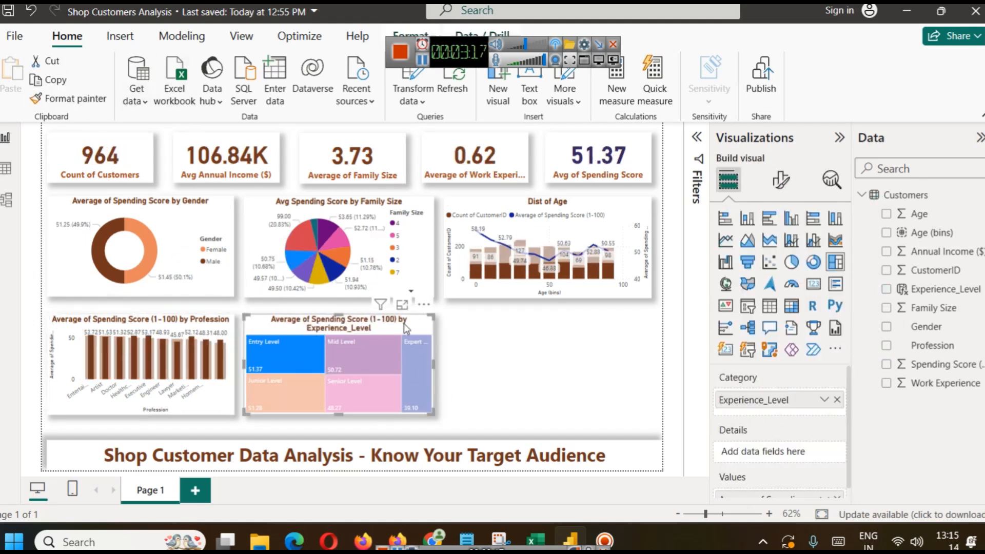
- Filter the dashboard by the Mid Level tile of the Experience_Level treemap and clear the selection again
{"action": "left_click", "coordinate": [380, 349]}
{"action": "left_click", "coordinate": [377, 354]}
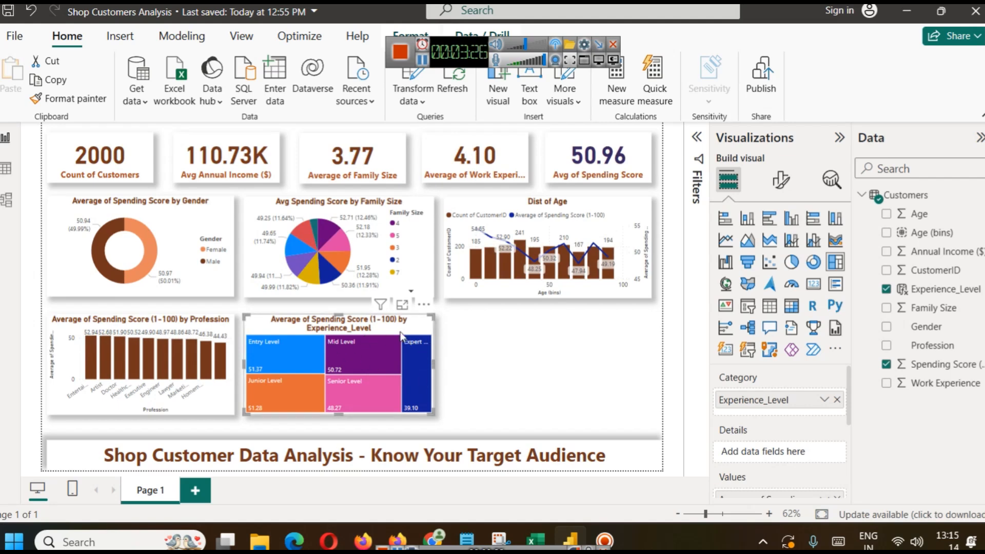
- Change the Experience_Level treemap's title text to "Avg Spending Score by Experience_Level"
{"action": "left_click", "coordinate": [788, 193]}
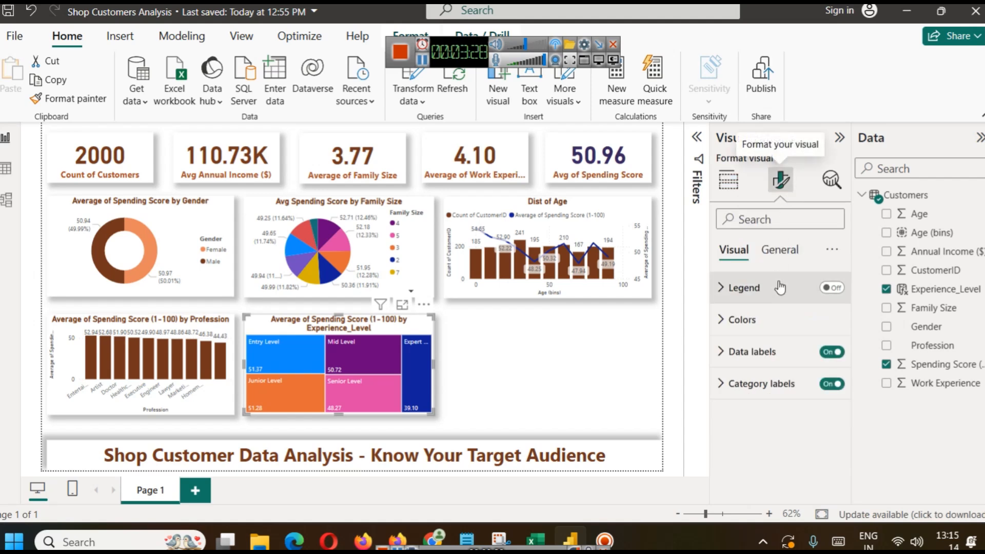
{"action": "left_click", "coordinate": [776, 250]}
{"action": "left_click", "coordinate": [742, 332]}
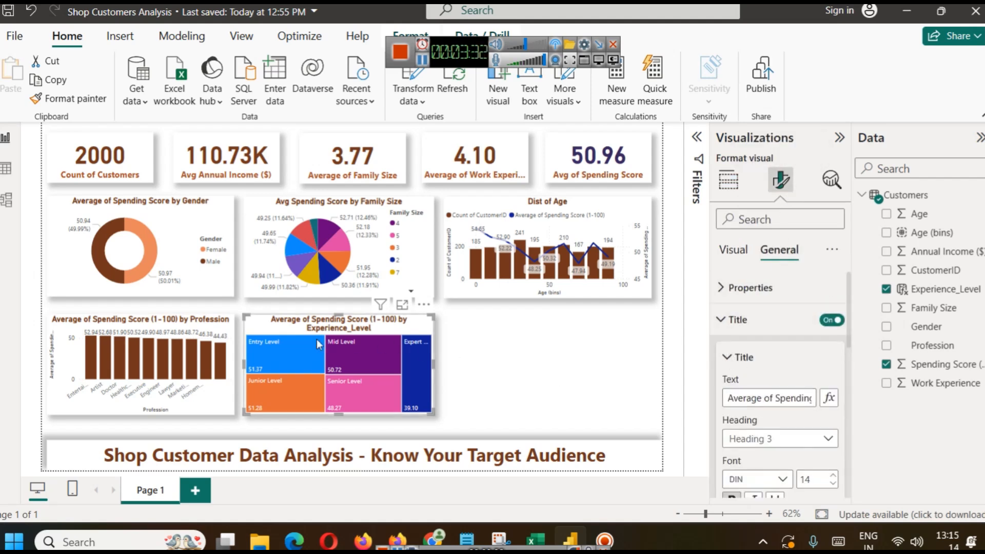
{"action": "left_click", "coordinate": [764, 398]}
{"action": "key", "text": "BackSpace"}
{"action": "key", "text": "BackSpace"}
{"action": "key", "text": "BackSpace"}
{"action": "key", "text": "BackSpace"}
{"action": "key", "text": "BackSpace"}
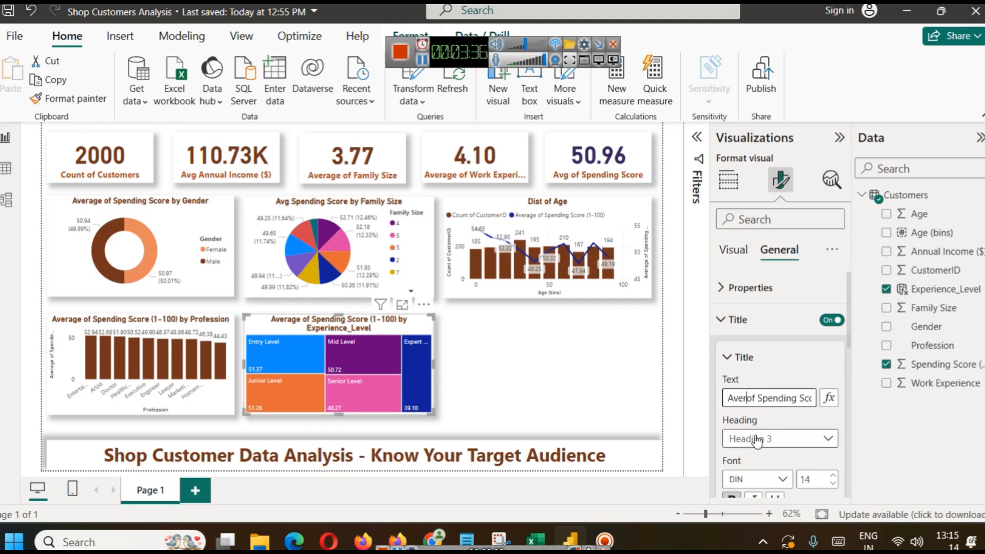
{"action": "key", "text": "BackSpace"}
{"action": "type", "text": "g"}
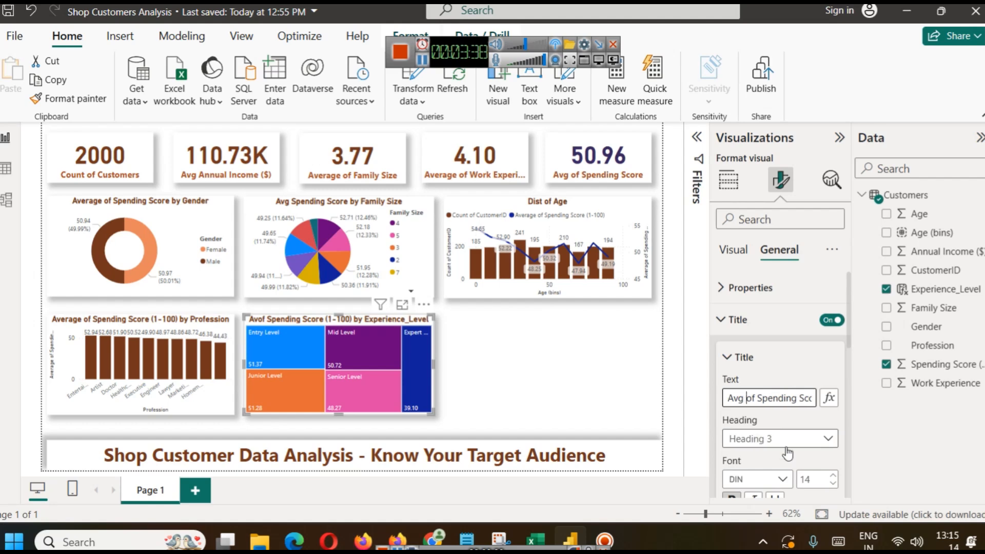
{"action": "key", "text": "BackSpace"}
{"action": "key", "text": "BackSpace"}
{"action": "key", "text": "BackSpace"}
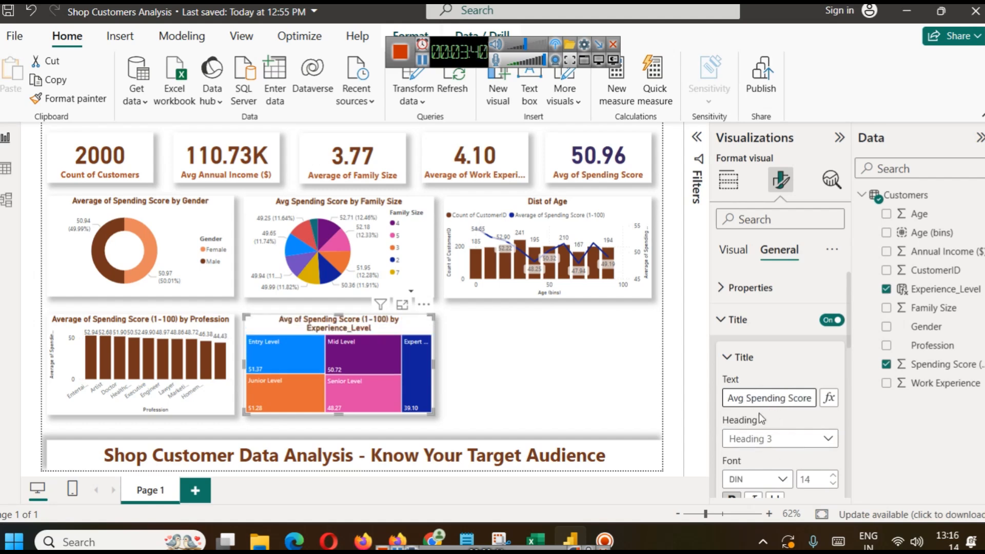
{"action": "key", "text": "Right"}
{"action": "key", "text": "Right"}
{"action": "key", "text": "Right"}
{"action": "key", "text": "Right"}
{"action": "key", "text": "Right"}
{"action": "key", "text": "Right"}
{"action": "key", "text": "Right"}
{"action": "key", "text": "Right"}
{"action": "key", "text": "Right"}
{"action": "key", "text": "Right"}
{"action": "key", "text": "Right"}
{"action": "key", "text": "Right"}
{"action": "key", "text": "Right"}
{"action": "key", "text": "Right"}
{"action": "key", "text": "Right"}
{"action": "key", "text": "Right"}
{"action": "key", "text": "Right"}
{"action": "key", "text": "Right"}
{"action": "key", "text": "Right"}
{"action": "key", "text": "Right"}
{"action": "left_click", "coordinate": [779, 398]}
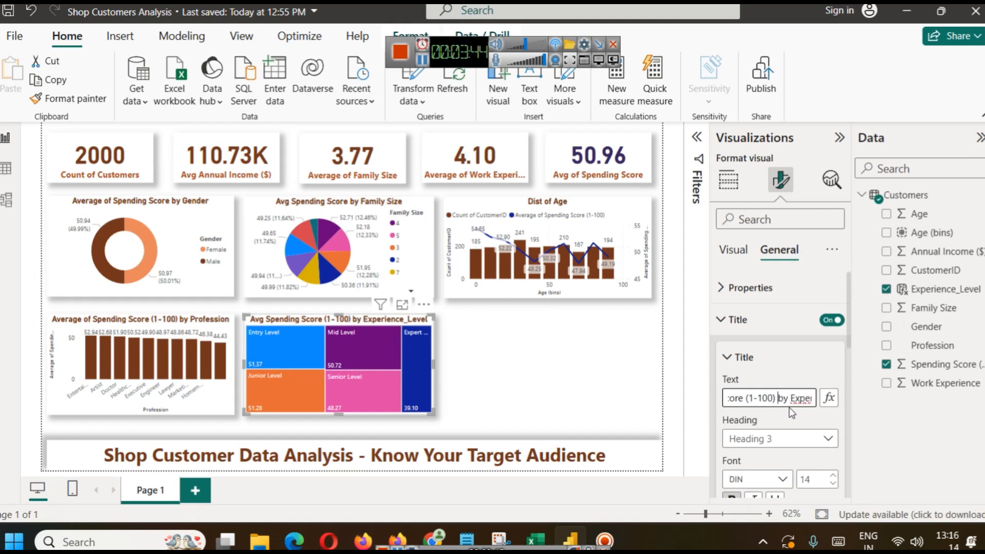
{"action": "key", "text": "BackSpace"}
{"action": "key", "text": "BackSpace"}
{"action": "key", "text": "BackSpace"}
{"action": "key", "text": "BackSpace"}
{"action": "key", "text": "BackSpace"}
{"action": "key", "text": "BackSpace"}
{"action": "key", "text": "BackSpace"}
{"action": "key", "text": "BackSpace"}
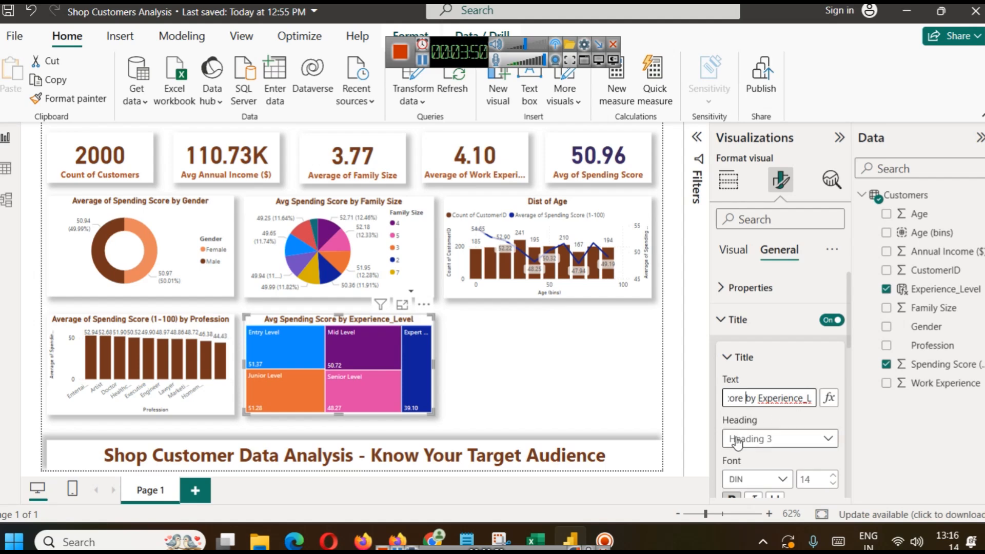
{"action": "left_click", "coordinate": [609, 370]}
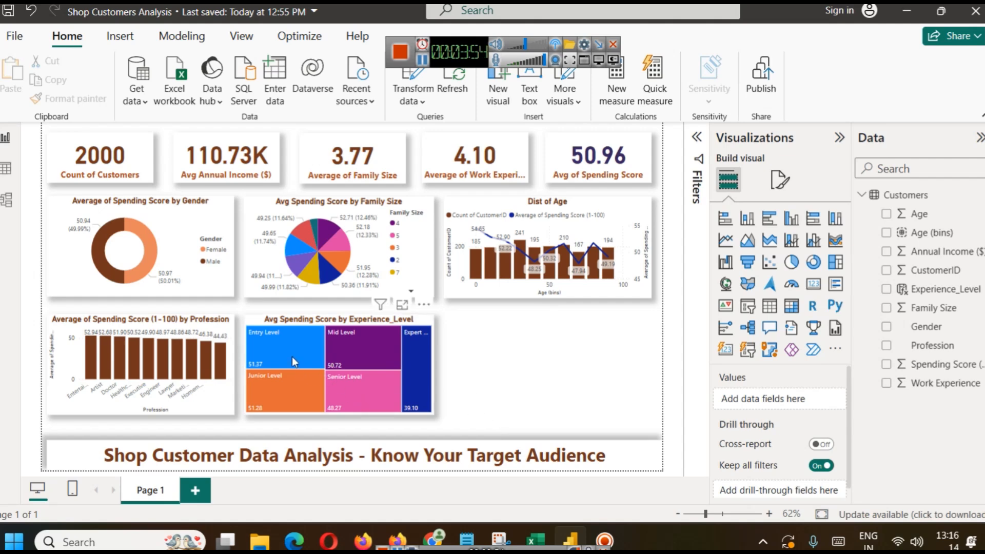
- Try Minimum, Maximum, Median and Standard deviation in turn as the treemap's Spending Score summarization, then restore Average
{"action": "mouse_move", "coordinate": [291, 356]}
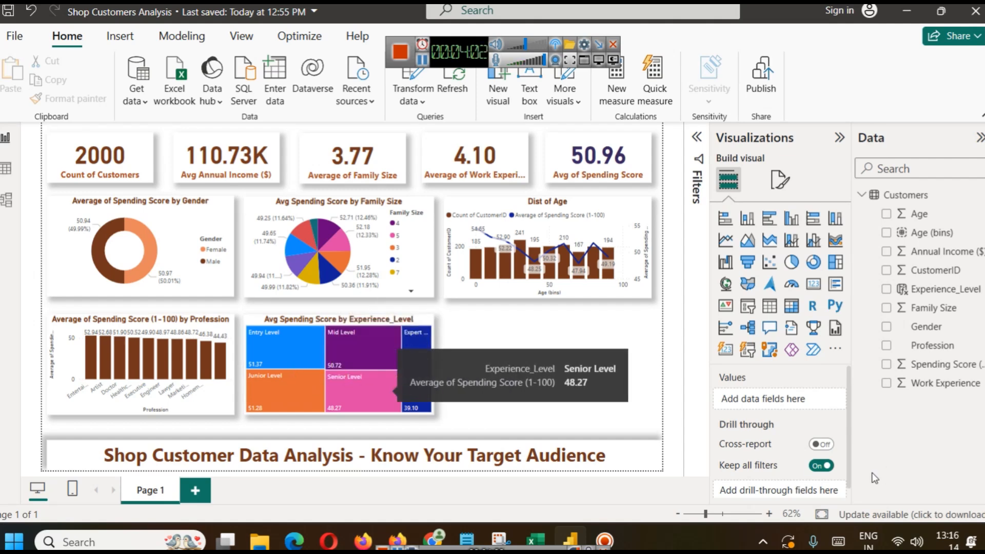
{"action": "left_click", "coordinate": [277, 327]}
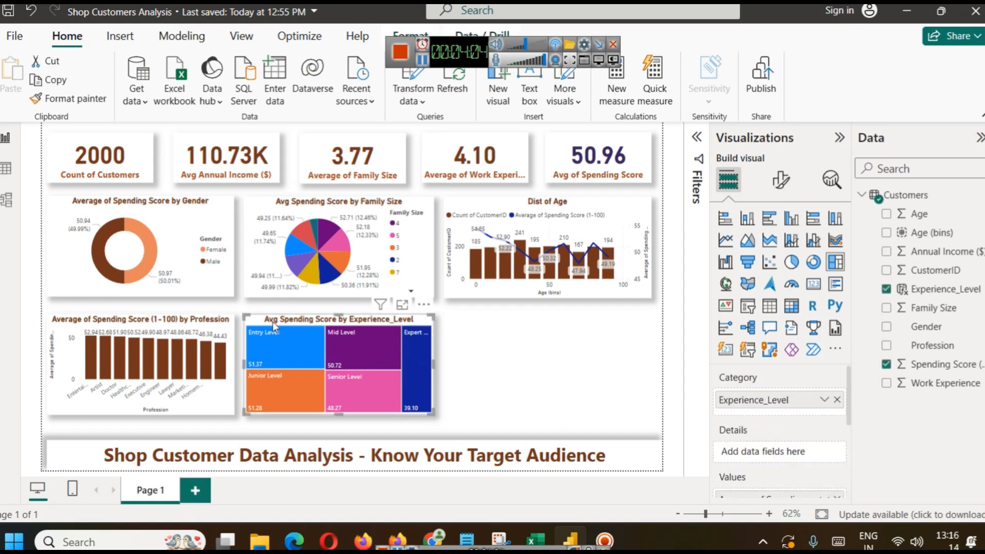
{"action": "scroll", "coordinate": [812, 415], "scroll_direction": "down", "scroll_amount": 3}
{"action": "scroll", "coordinate": [816, 421], "scroll_direction": "up", "scroll_amount": 1}
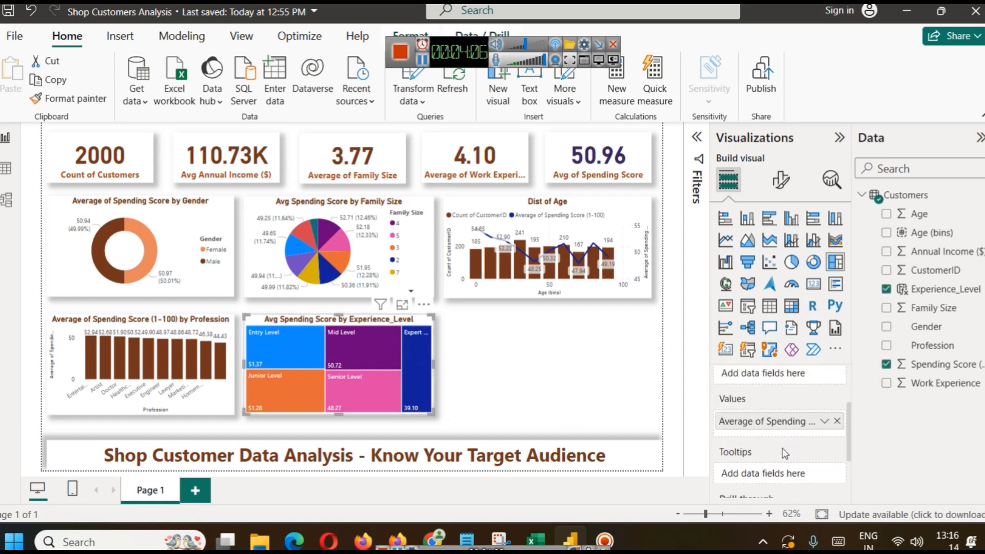
{"action": "left_click", "coordinate": [823, 421]}
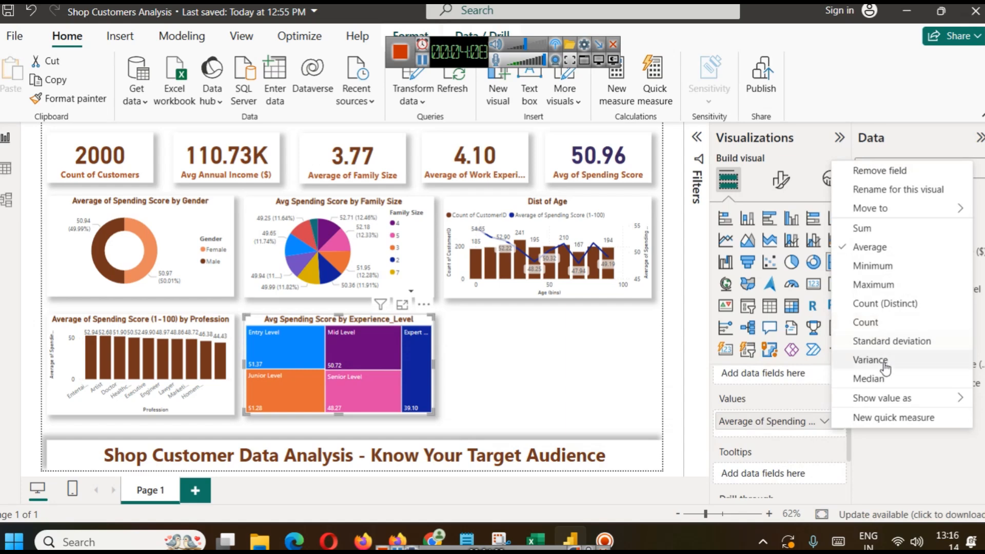
{"action": "left_click", "coordinate": [876, 267]}
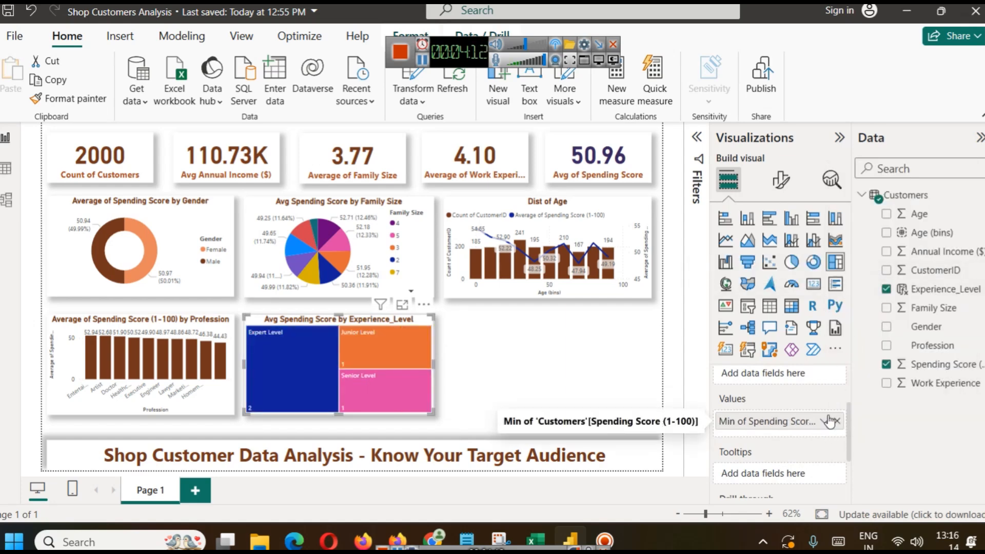
{"action": "left_click", "coordinate": [823, 422]}
{"action": "left_click", "coordinate": [880, 285]}
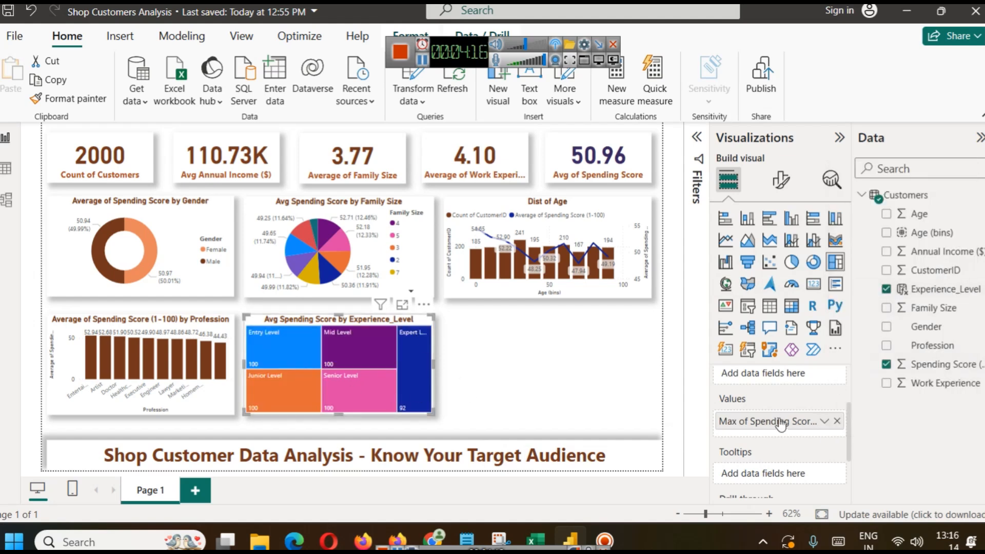
{"action": "left_click", "coordinate": [823, 421]}
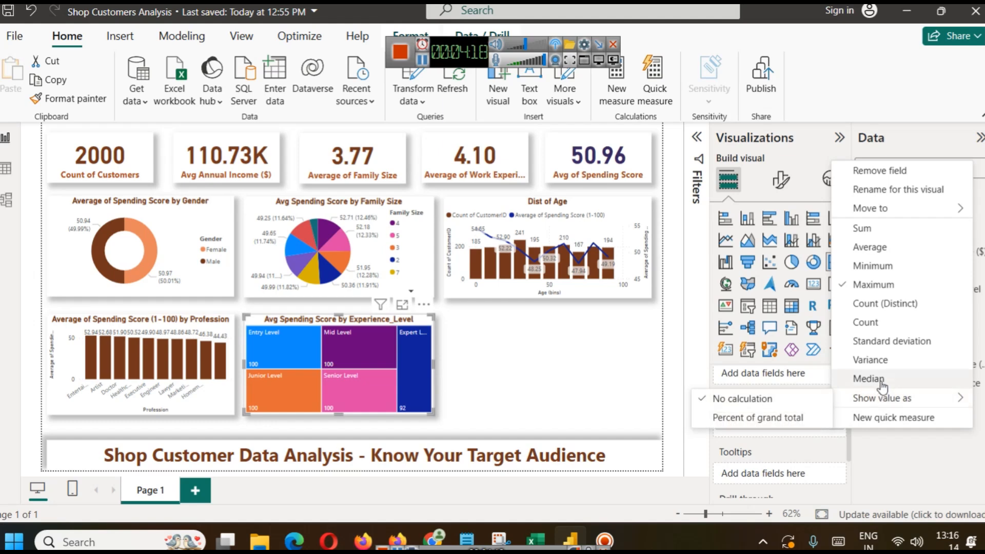
{"action": "left_click", "coordinate": [880, 382]}
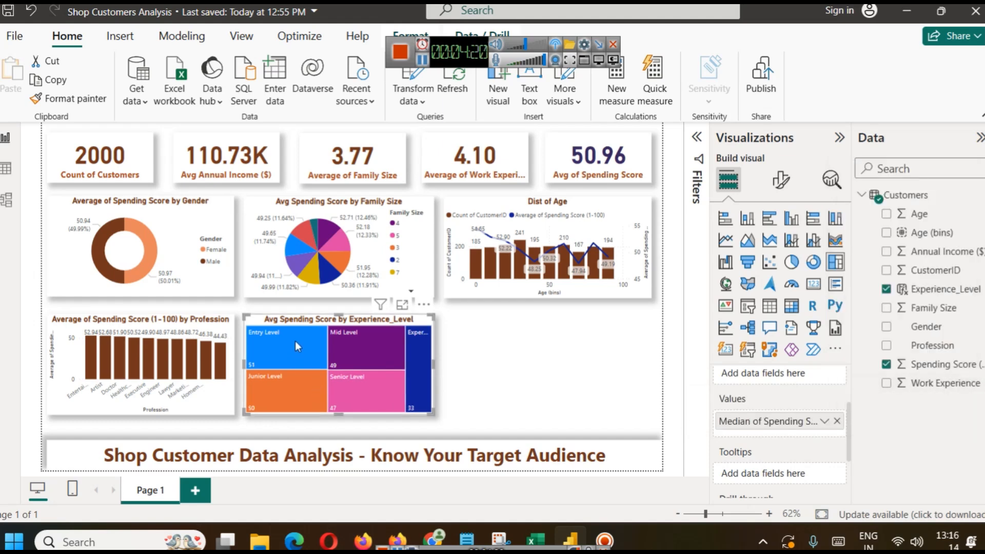
{"action": "left_click", "coordinate": [823, 421]}
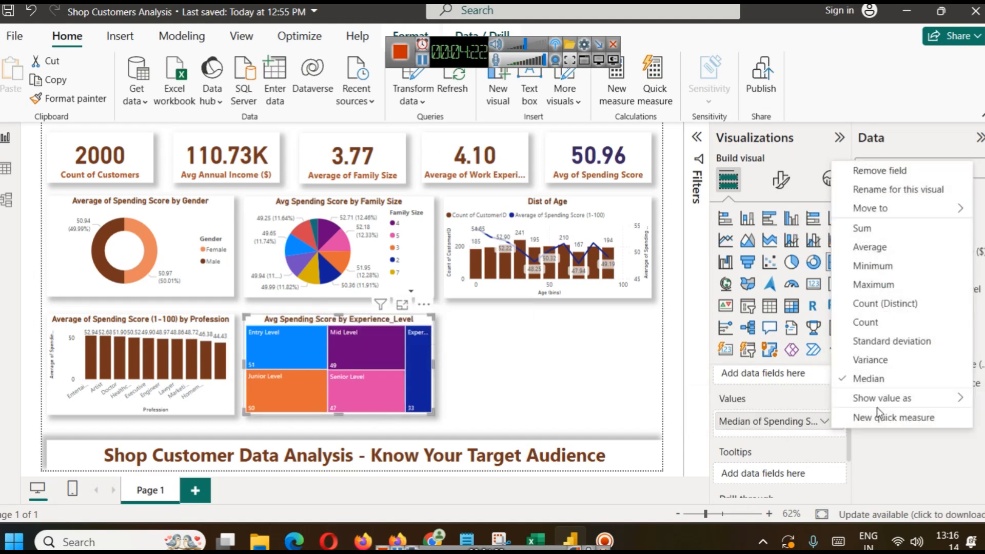
{"action": "left_click", "coordinate": [897, 344]}
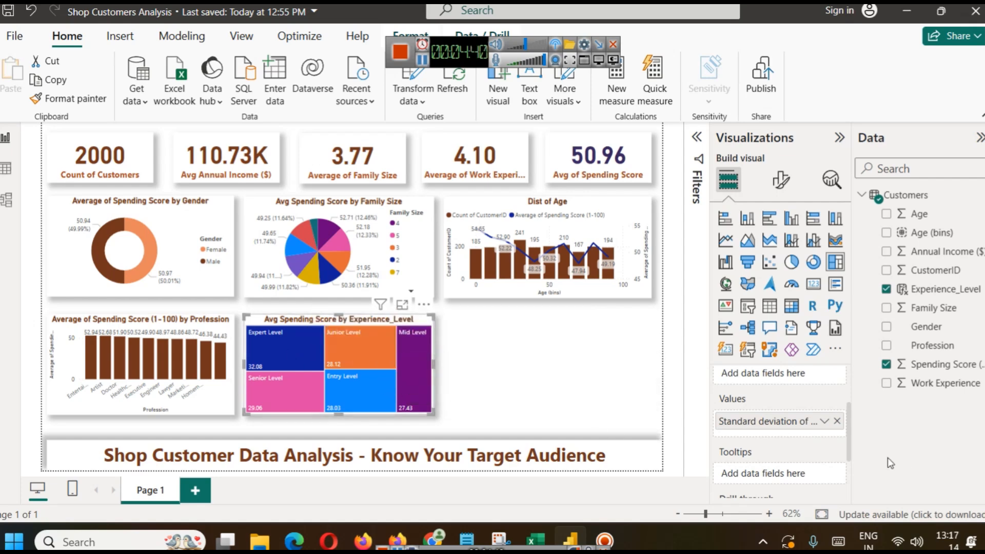
{"action": "left_click", "coordinate": [825, 424]}
{"action": "left_click", "coordinate": [849, 247]}
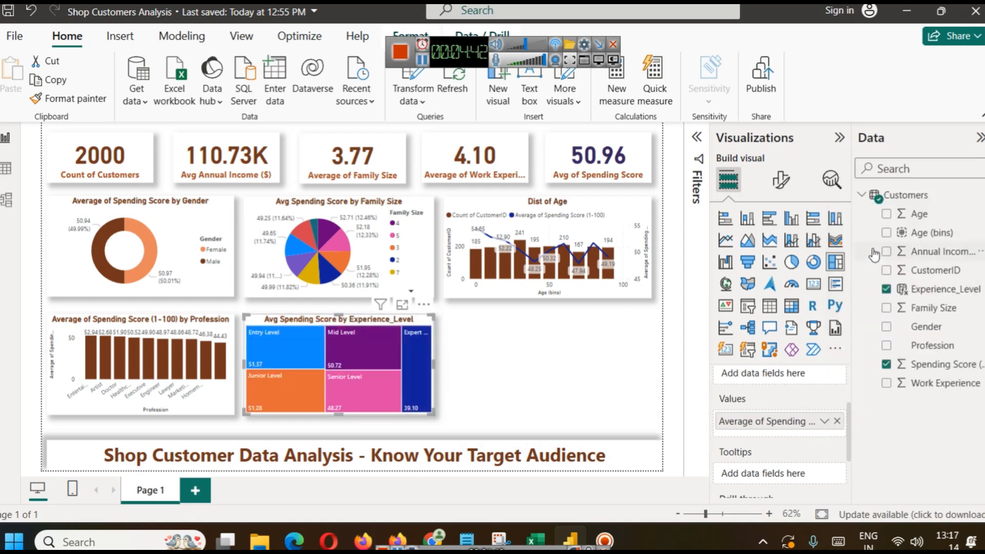
{"action": "left_click", "coordinate": [505, 365]}
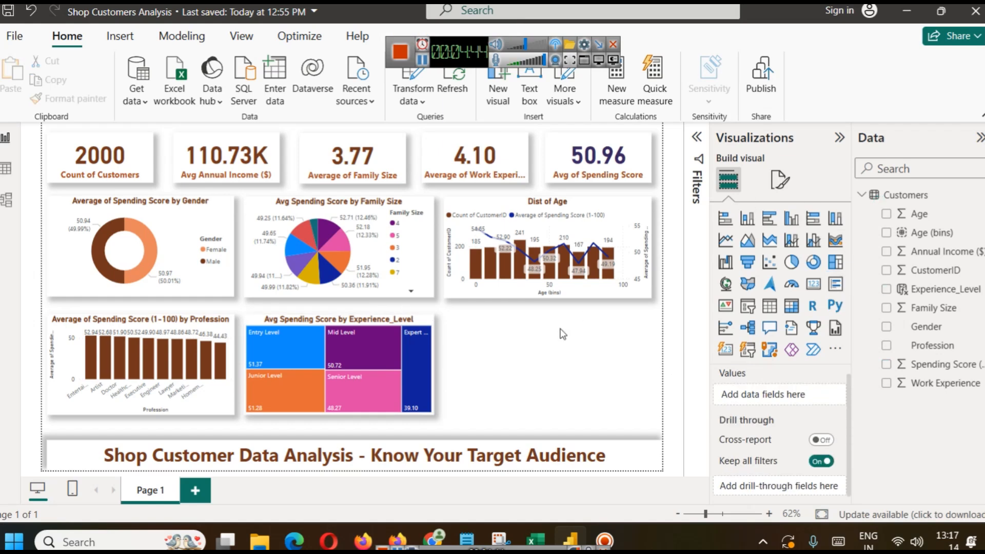
- Set up gradient conditional formatting for the treemap's tile colors, based on the average of Spending Score (1-100)
{"action": "left_click", "coordinate": [421, 327]}
{"action": "left_click", "coordinate": [780, 179]}
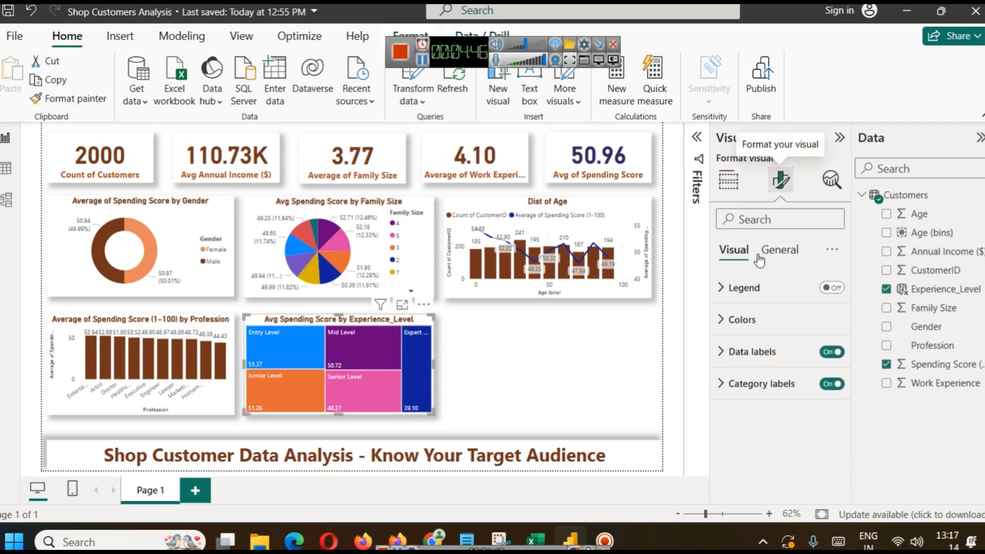
{"action": "left_click", "coordinate": [758, 334]}
{"action": "scroll", "coordinate": [767, 349], "scroll_direction": "down", "scroll_amount": 2}
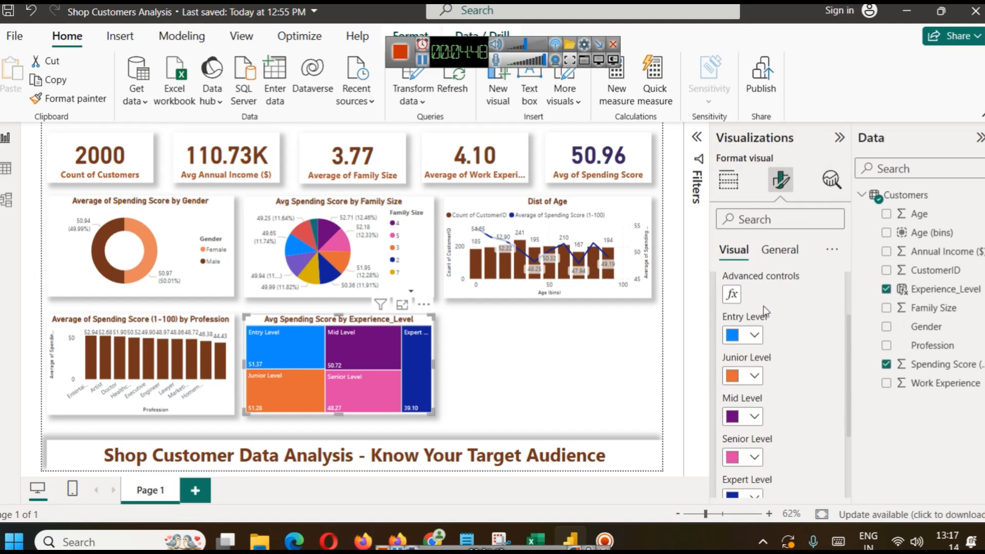
{"action": "left_click", "coordinate": [732, 294]}
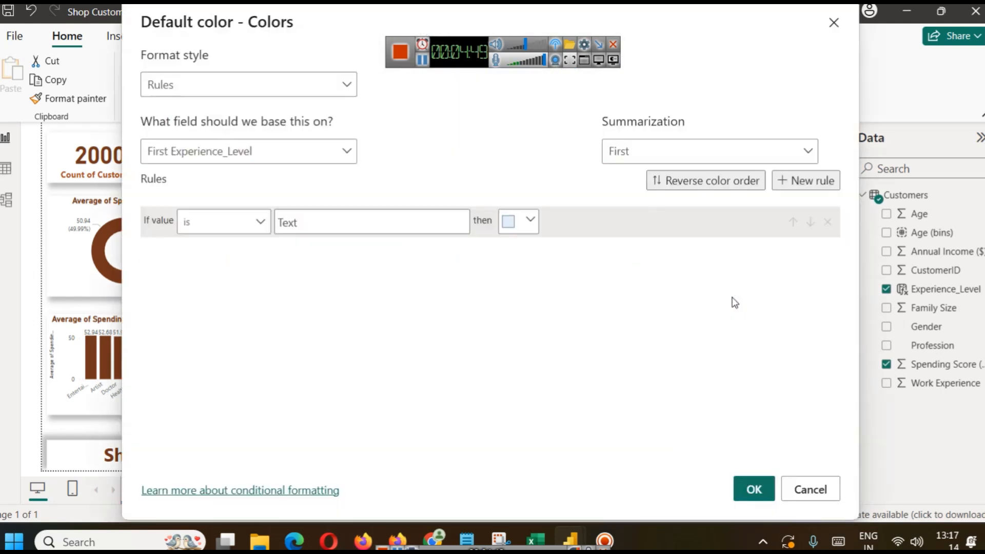
{"action": "left_click", "coordinate": [228, 85]}
{"action": "left_click", "coordinate": [215, 105]}
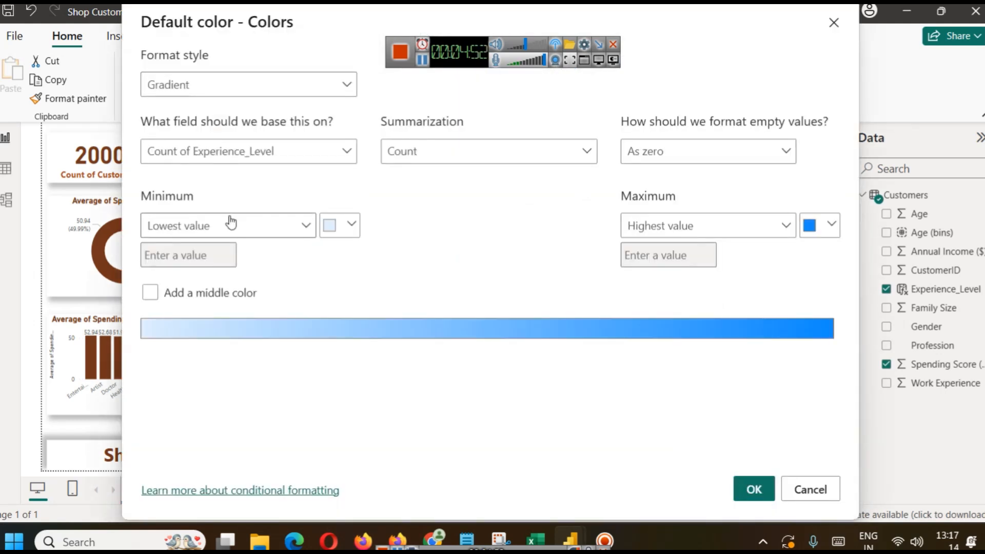
{"action": "left_click", "coordinate": [263, 159]}
{"action": "left_click", "coordinate": [151, 206]}
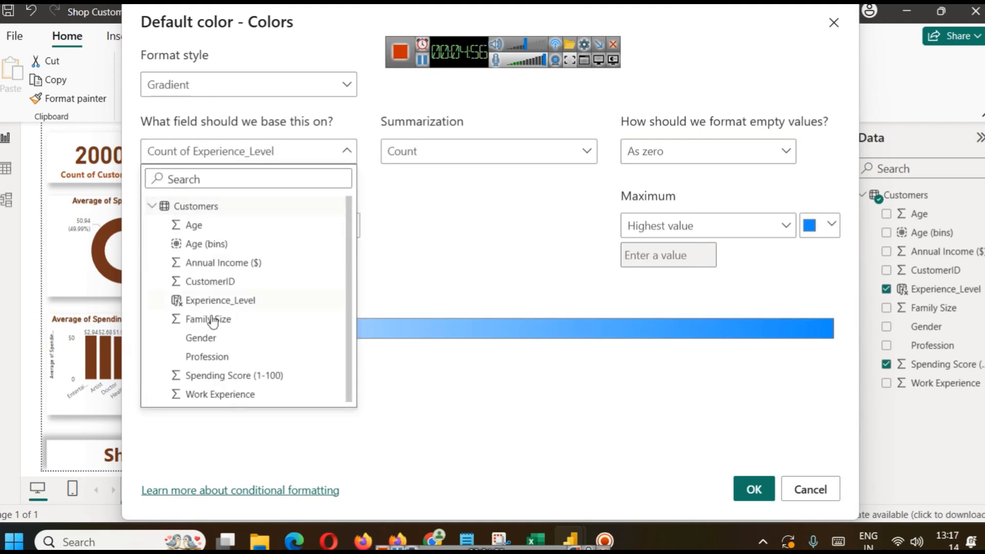
{"action": "left_click", "coordinate": [233, 375]}
{"action": "left_click", "coordinate": [481, 152]}
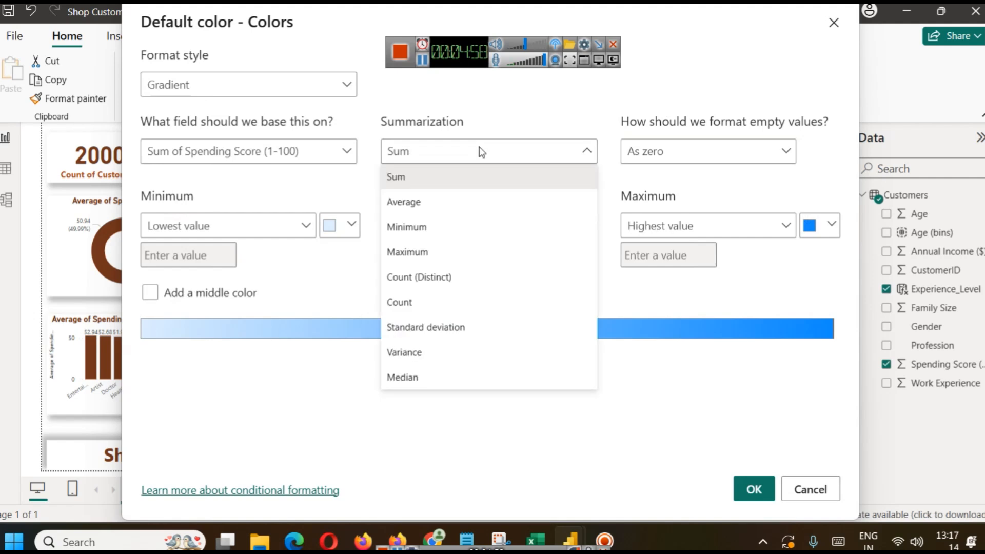
{"action": "left_click", "coordinate": [453, 202]}
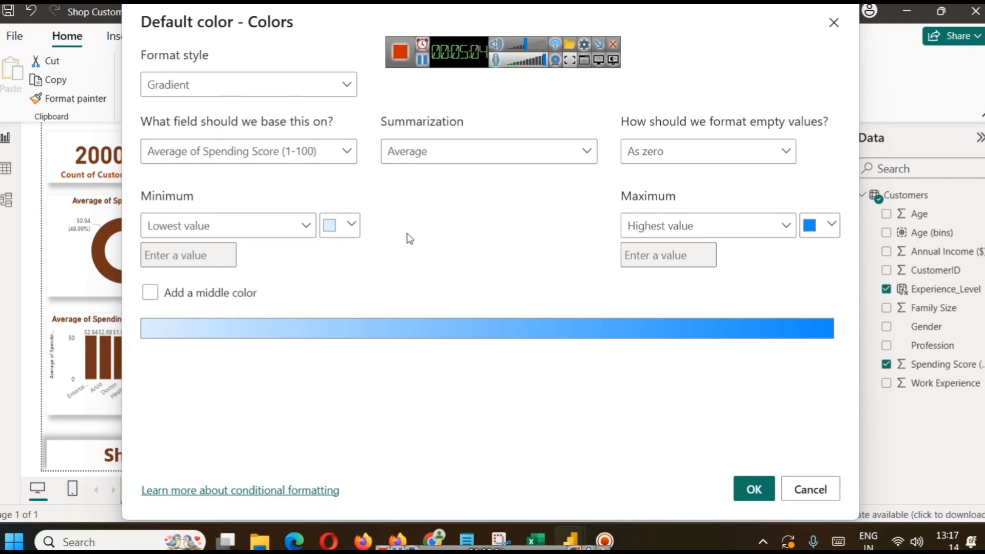
- Set the gradient's lowest value to light orange and its highest value to dark brown, and apply it to the treemap
{"action": "left_click", "coordinate": [330, 227]}
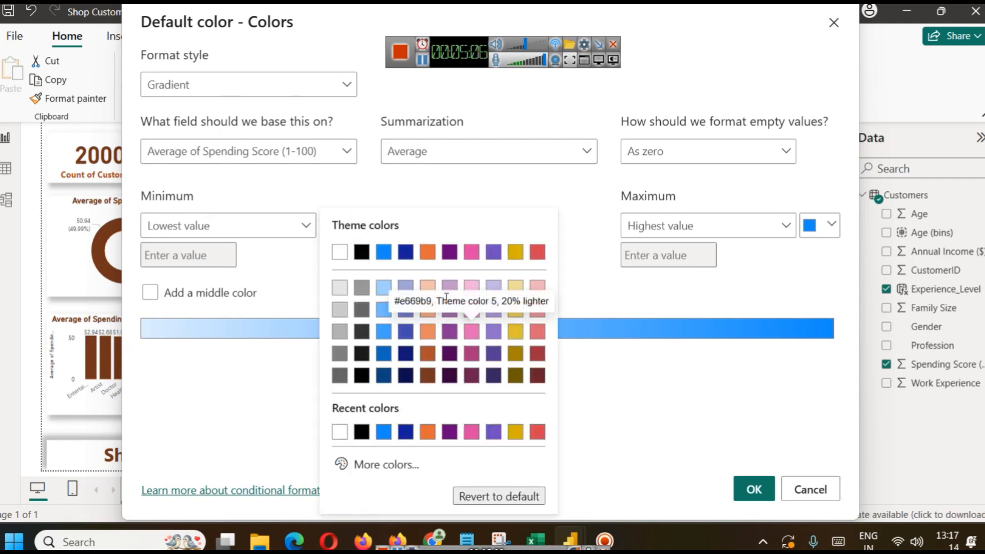
{"action": "left_click", "coordinate": [428, 286]}
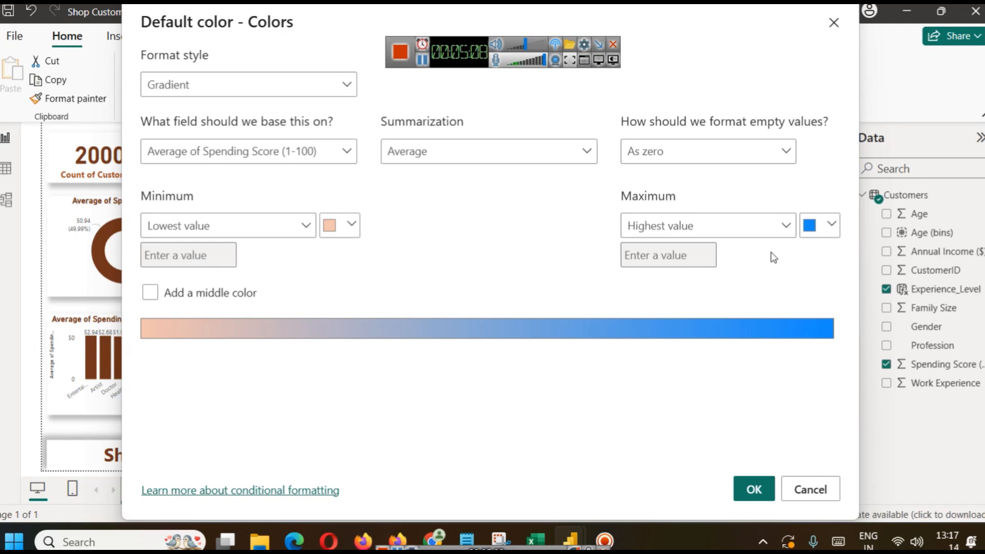
{"action": "left_click", "coordinate": [828, 226]}
{"action": "left_click", "coordinate": [709, 376]}
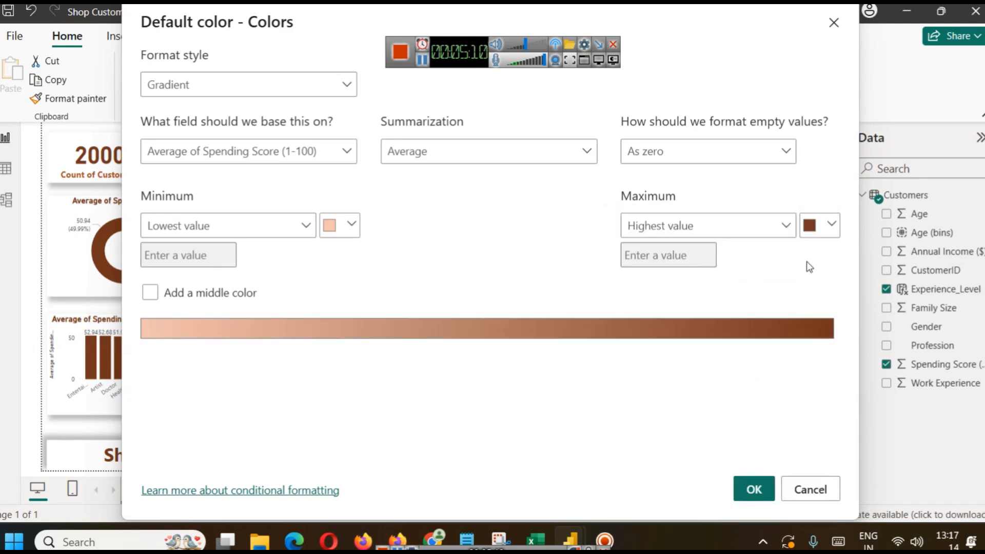
{"action": "left_click", "coordinate": [748, 486]}
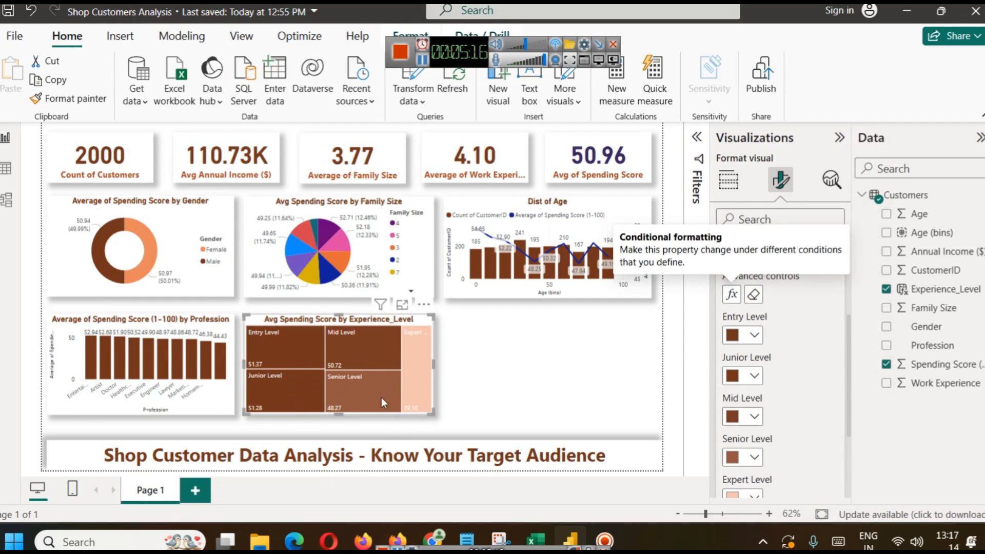
{"action": "left_click", "coordinate": [515, 389]}
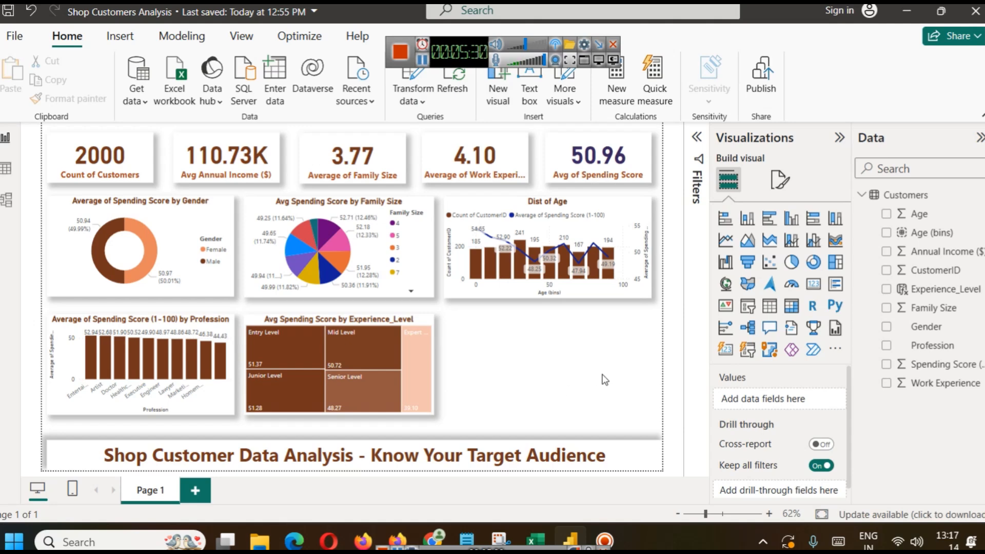
- Add a Profession slicer beneath the Dist of Age chart and shrink it to a small box about half the chart's width
{"action": "left_click", "coordinate": [750, 306]}
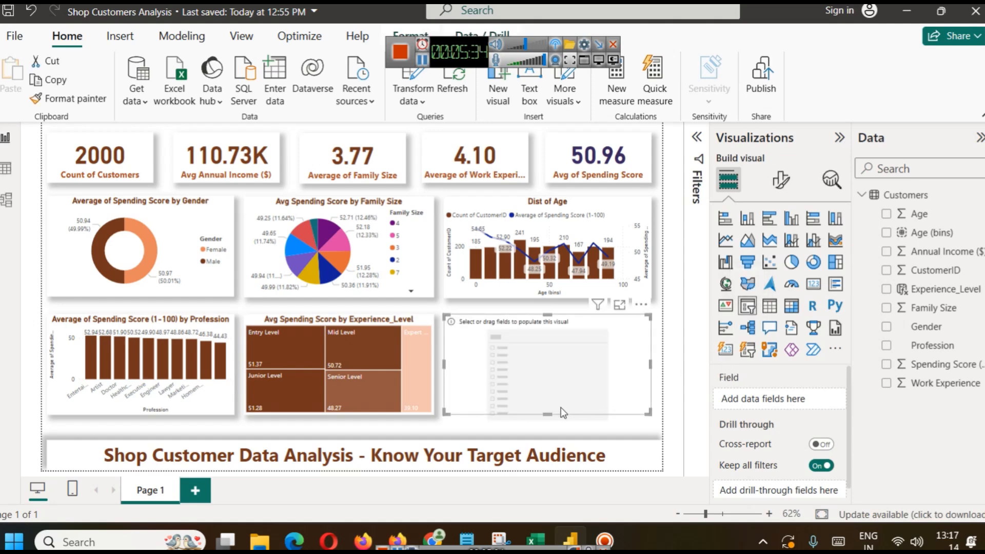
{"action": "left_click_drag", "start_coordinate": [549, 410], "coordinate": [547, 353]}
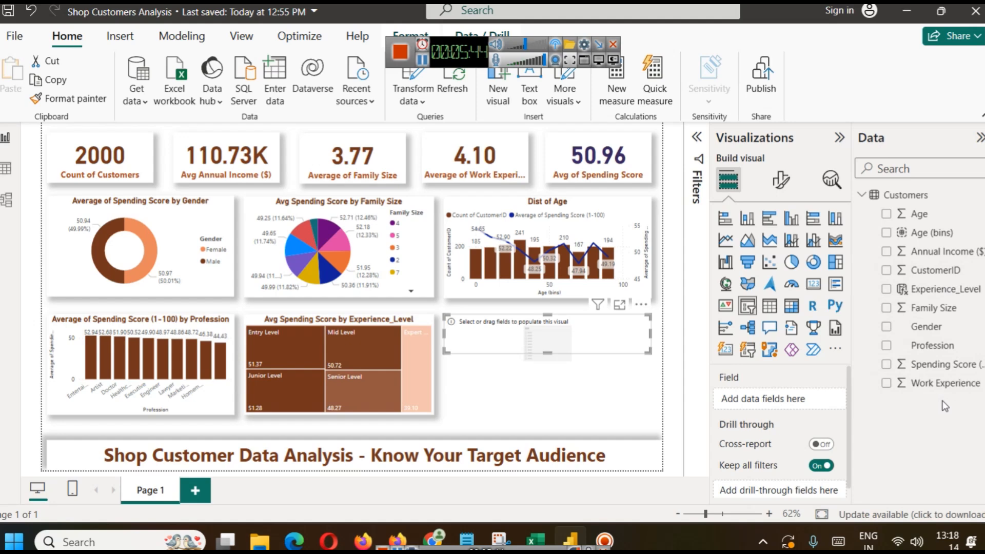
{"action": "left_click_drag", "start_coordinate": [931, 345], "coordinate": [743, 400]}
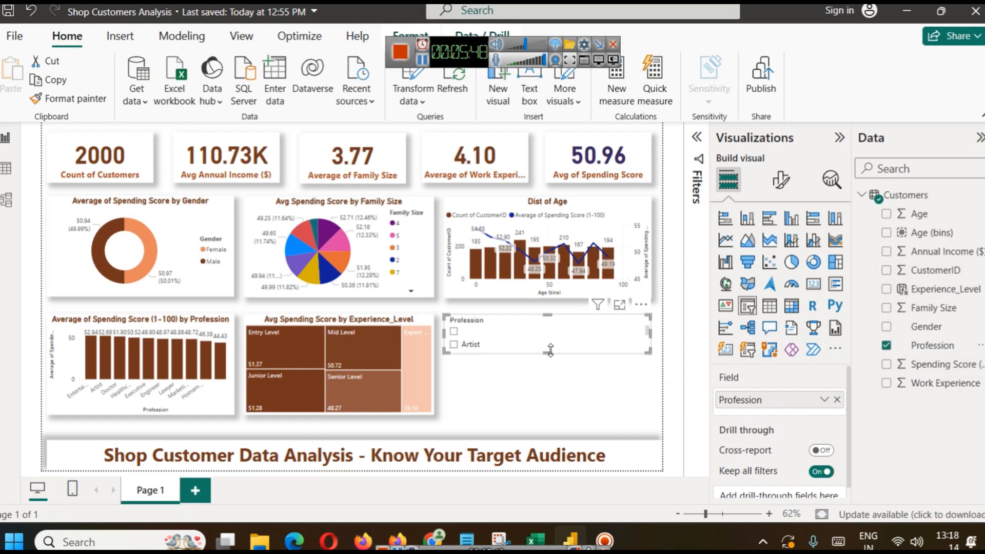
{"action": "left_click_drag", "start_coordinate": [546, 396], "coordinate": [546, 354]}
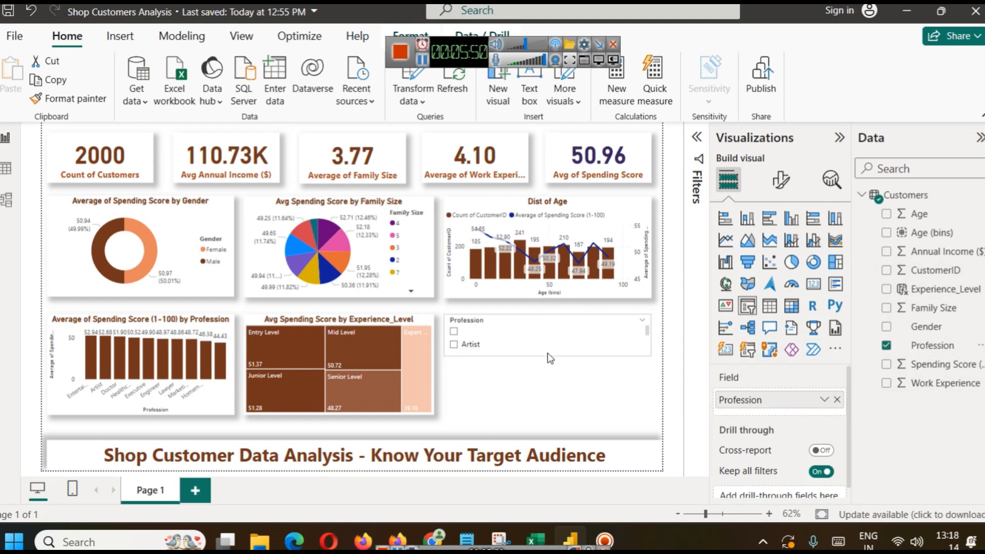
{"action": "left_click_drag", "start_coordinate": [650, 332], "coordinate": [548, 333]}
{"action": "left_click", "coordinate": [550, 333]}
{"action": "left_click", "coordinate": [538, 335]}
{"action": "left_click", "coordinate": [538, 336]}
- Set the Profession slicer's style to Dropdown
{"action": "left_click", "coordinate": [779, 178]}
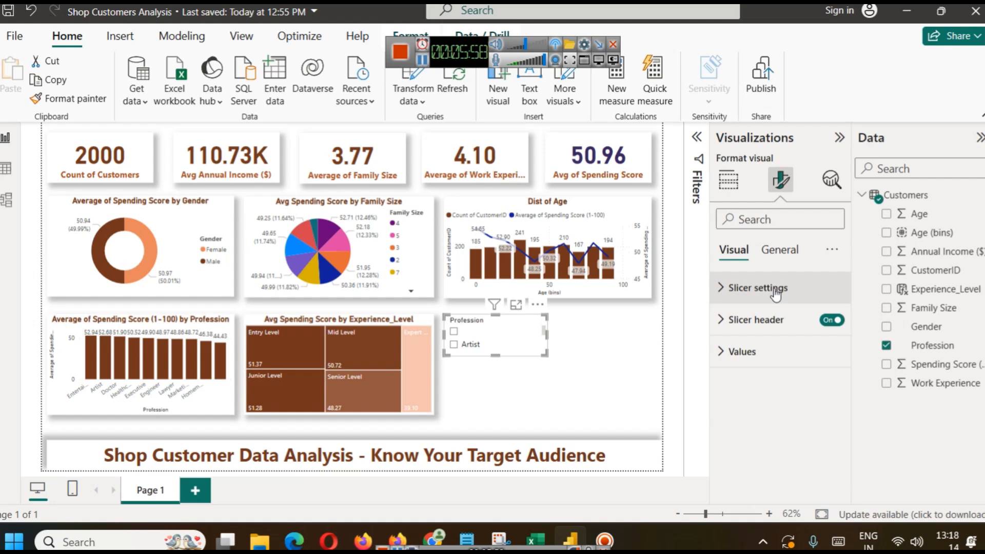
{"action": "left_click", "coordinate": [777, 290]}
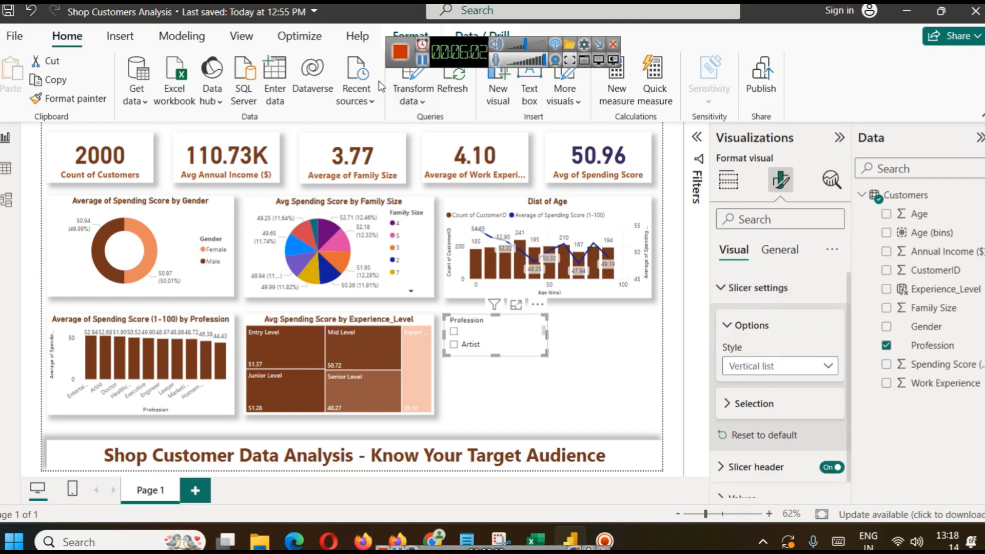
{"action": "left_click", "coordinate": [423, 63]}
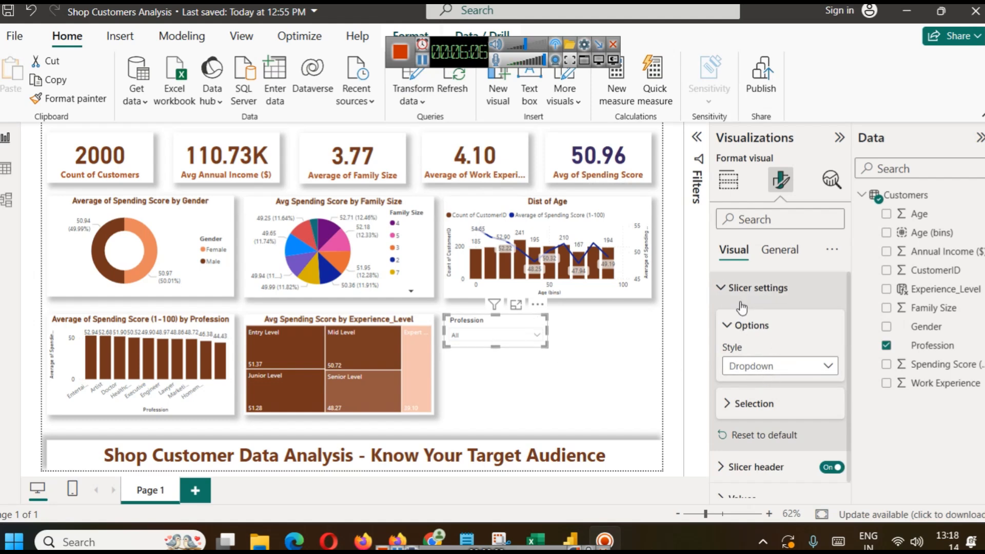
- Format the Profession slicer's values in bold with a dark brown font color
{"action": "left_click", "coordinate": [752, 288]}
{"action": "left_click", "coordinate": [763, 334]}
{"action": "left_click", "coordinate": [763, 334]}
{"action": "left_click", "coordinate": [764, 352]}
{"action": "scroll", "coordinate": [842, 363], "scroll_direction": "down", "scroll_amount": 3}
{"action": "left_click", "coordinate": [754, 416]}
{"action": "left_click", "coordinate": [750, 348]}
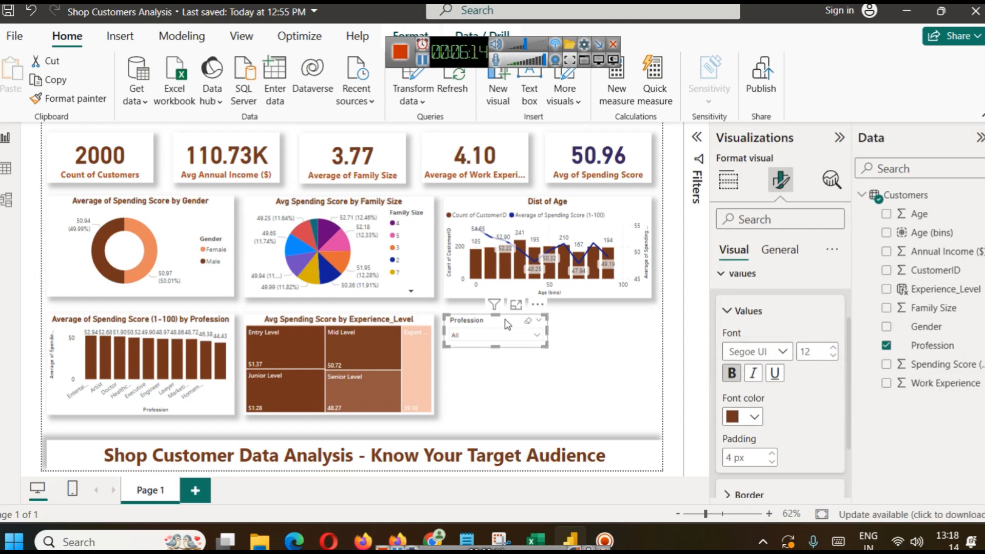
- Format the Profession slicer's header text in bold with a dark brown font color
{"action": "scroll", "coordinate": [764, 344], "scroll_direction": "up", "scroll_amount": 3}
{"action": "left_click", "coordinate": [765, 331]}
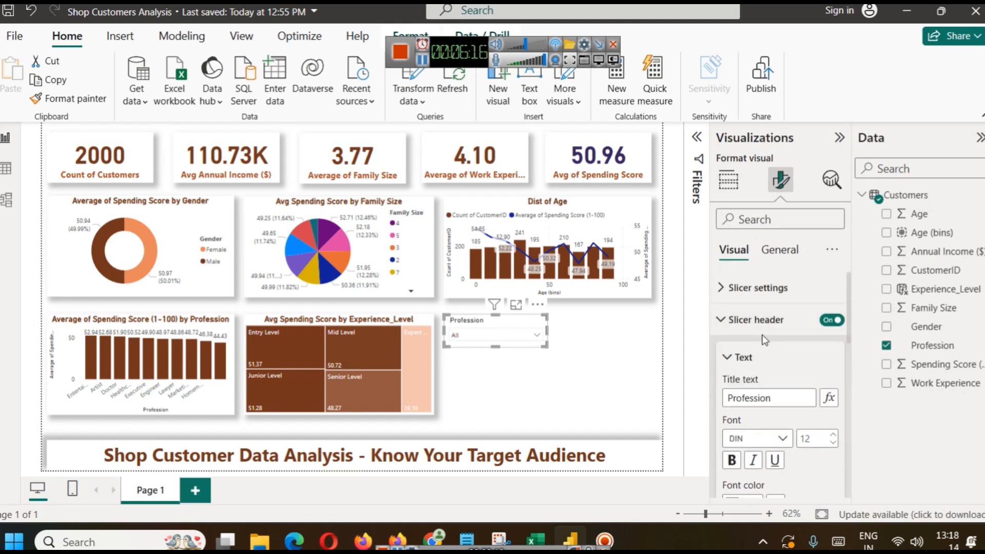
{"action": "left_click", "coordinate": [734, 459]}
{"action": "scroll", "coordinate": [744, 400], "scroll_direction": "down", "scroll_amount": 2}
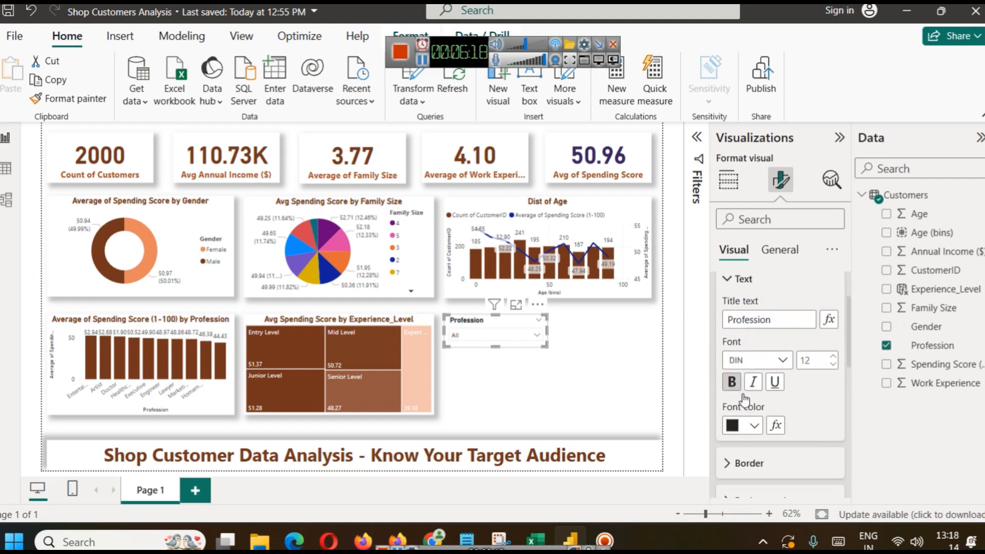
{"action": "left_click", "coordinate": [754, 426]}
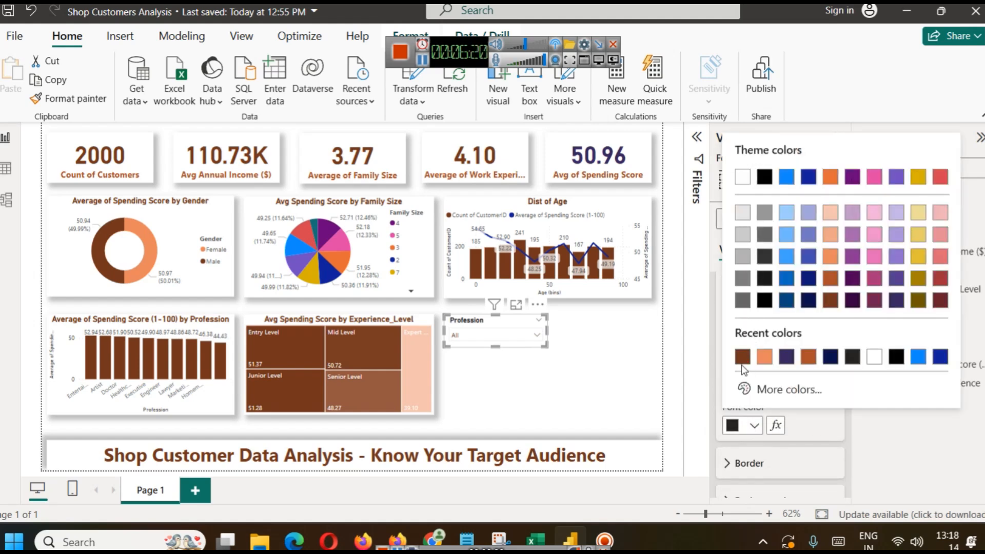
{"action": "left_click", "coordinate": [742, 356]}
{"action": "left_click", "coordinate": [539, 376]}
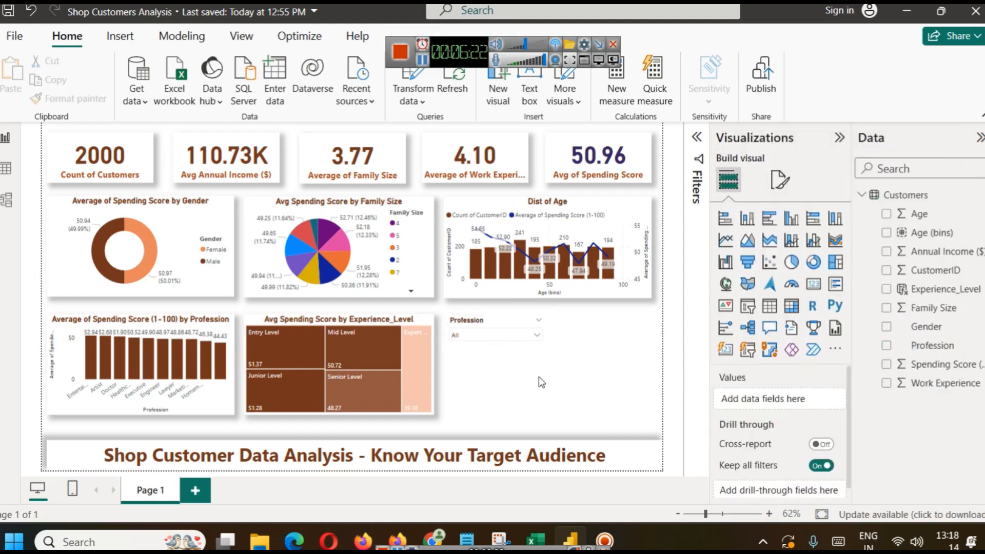
- Turn on the shadow effect for the Profession slicer
{"action": "left_click", "coordinate": [517, 330]}
{"action": "left_click", "coordinate": [780, 180]}
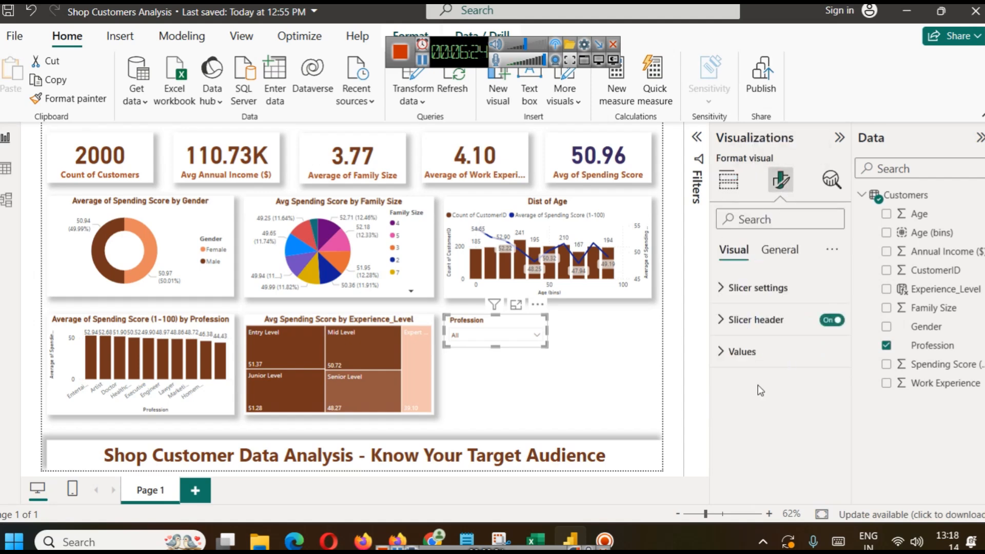
{"action": "left_click", "coordinate": [774, 252]}
{"action": "left_click", "coordinate": [746, 351]}
{"action": "scroll", "coordinate": [771, 392], "scroll_direction": "down", "scroll_amount": 3}
{"action": "left_click", "coordinate": [831, 400]}
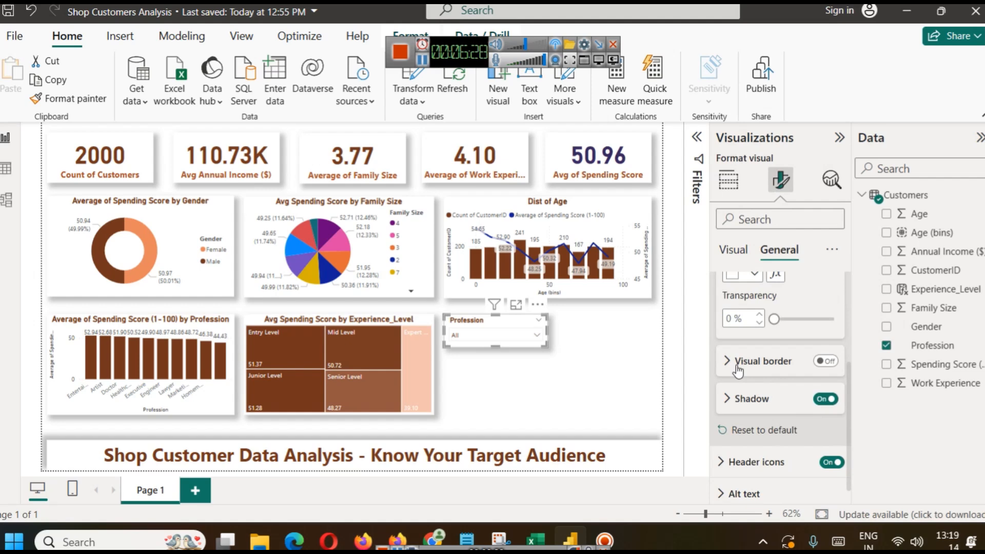
- Give the Profession slicer a light gray visual border with 12 px rounded corners
{"action": "left_click", "coordinate": [826, 361]}
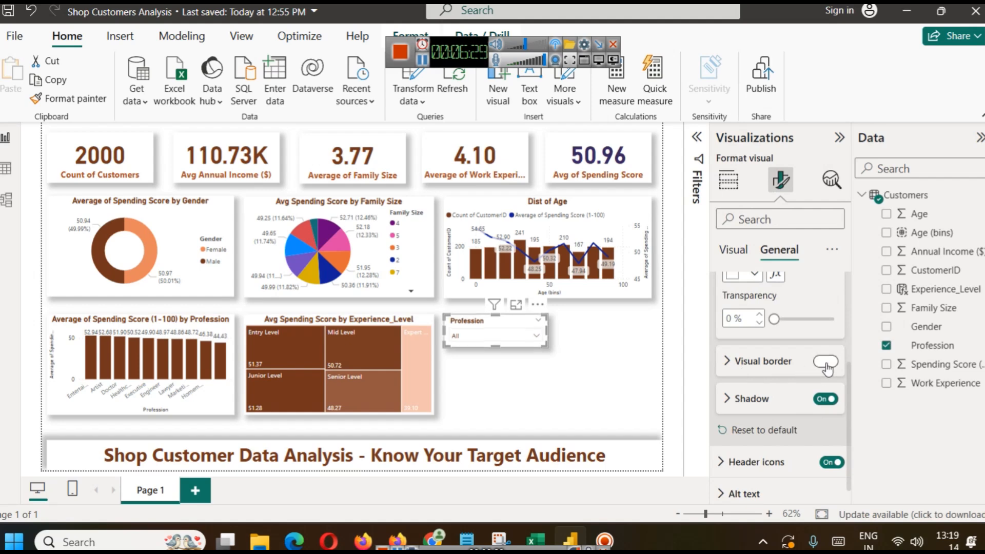
{"action": "left_click", "coordinate": [726, 362]}
{"action": "left_click", "coordinate": [747, 402]}
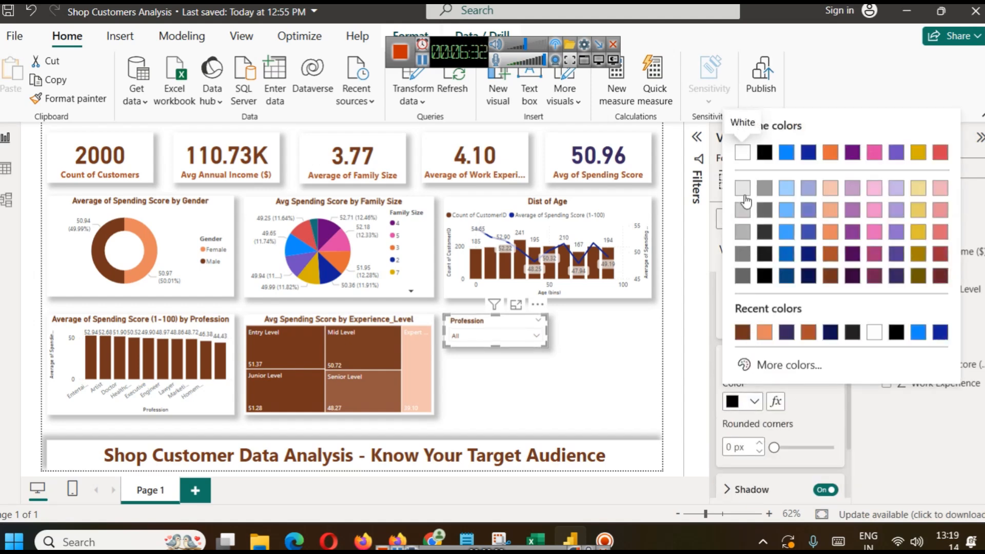
{"action": "left_click", "coordinate": [743, 195]}
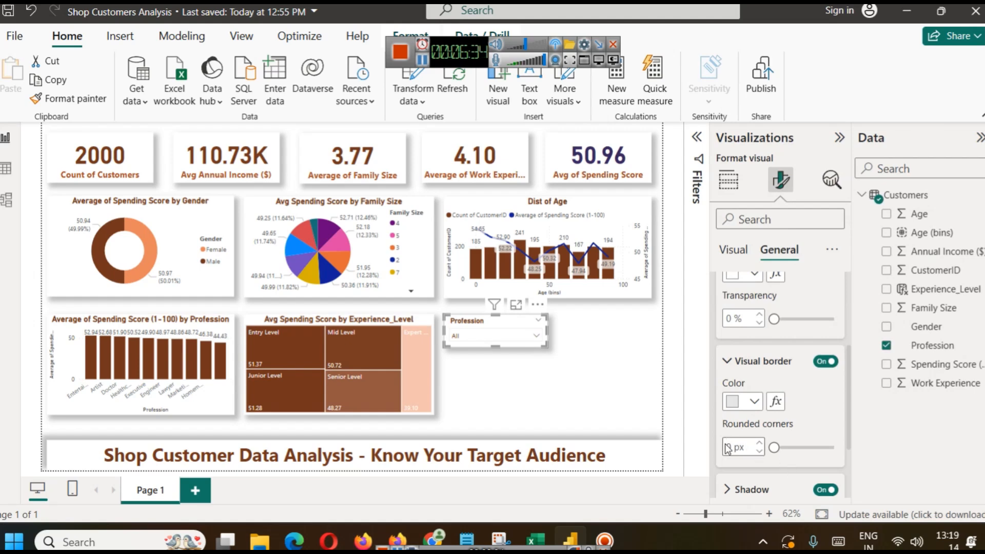
{"action": "type", "text": "12"}
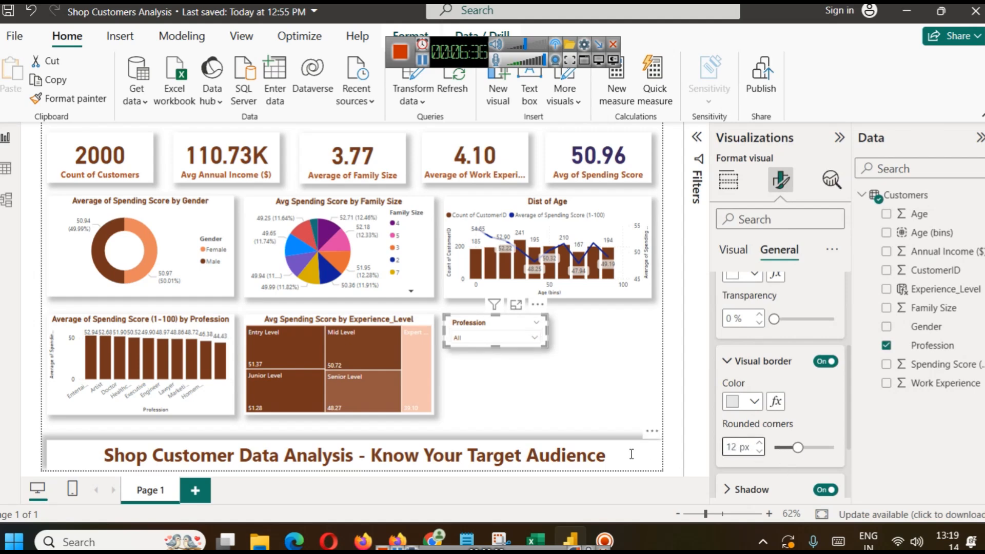
{"action": "left_click", "coordinate": [587, 386]}
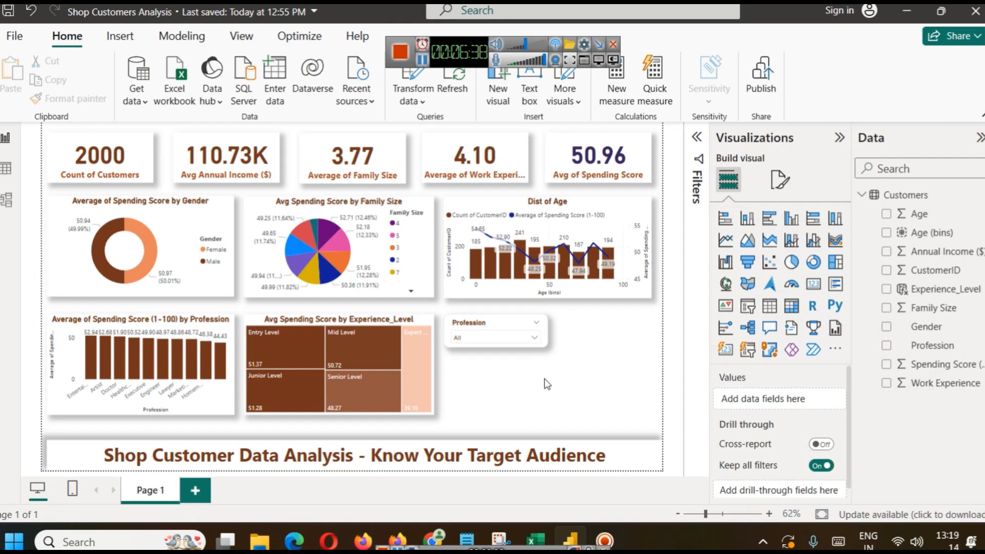
- Duplicate the Profession slicer, place the copy directly to its right, and align both beneath the Dist of Age chart
{"action": "left_click", "coordinate": [484, 333]}
{"action": "key", "text": "ctrl+c"}
{"action": "key", "text": "ctrl+v"}
{"action": "left_click_drag", "start_coordinate": [485, 333], "coordinate": [586, 334]}
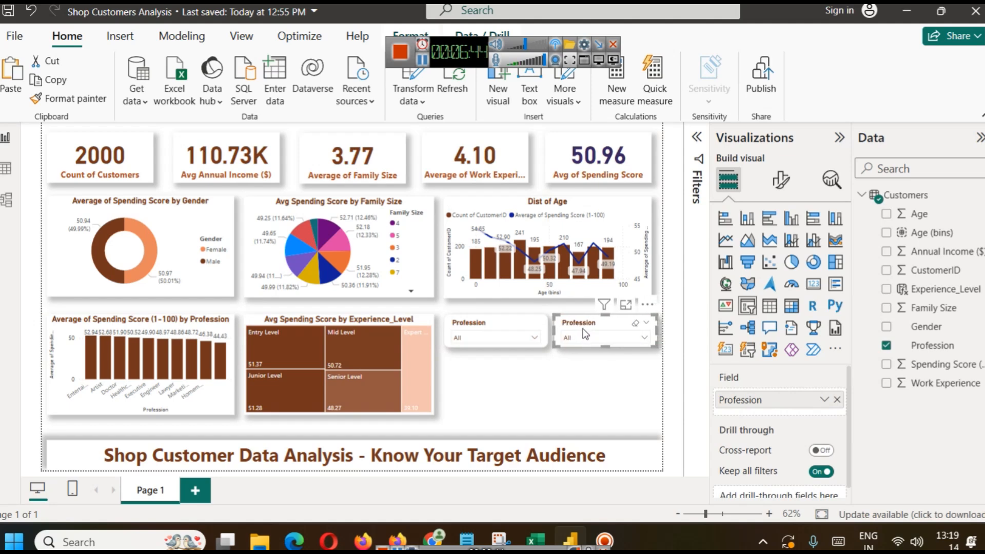
{"action": "left_click", "coordinate": [500, 320]}
{"action": "left_click_drag", "start_coordinate": [500, 319], "coordinate": [499, 318]}
{"action": "left_click_drag", "start_coordinate": [592, 337], "coordinate": [588, 338]}
{"action": "left_click", "coordinate": [611, 396]}
- Replace the Profession field with Family Size in the right-hand slicer copy
{"action": "left_click", "coordinate": [609, 328]}
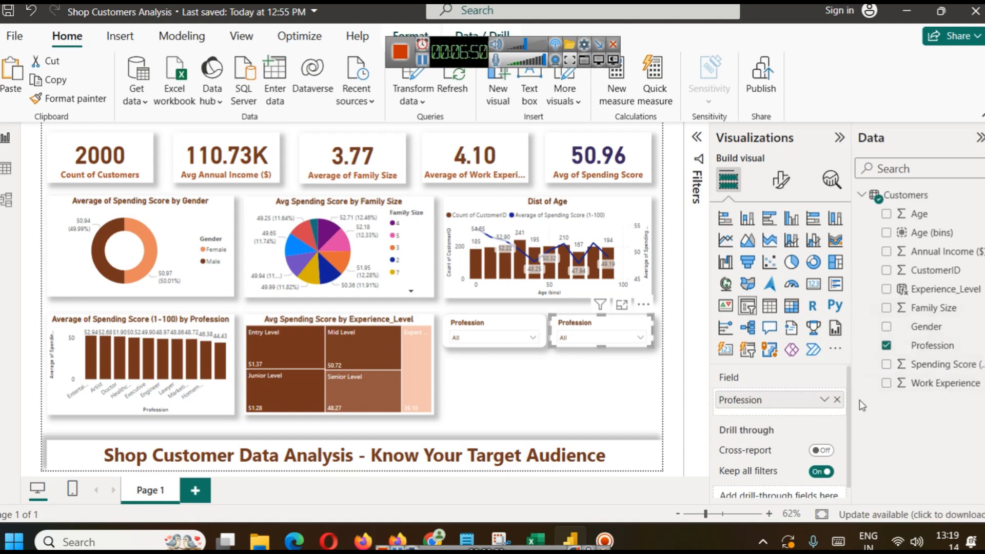
{"action": "left_click", "coordinate": [837, 400]}
{"action": "left_click_drag", "start_coordinate": [923, 308], "coordinate": [785, 408]}
{"action": "left_click", "coordinate": [570, 375]}
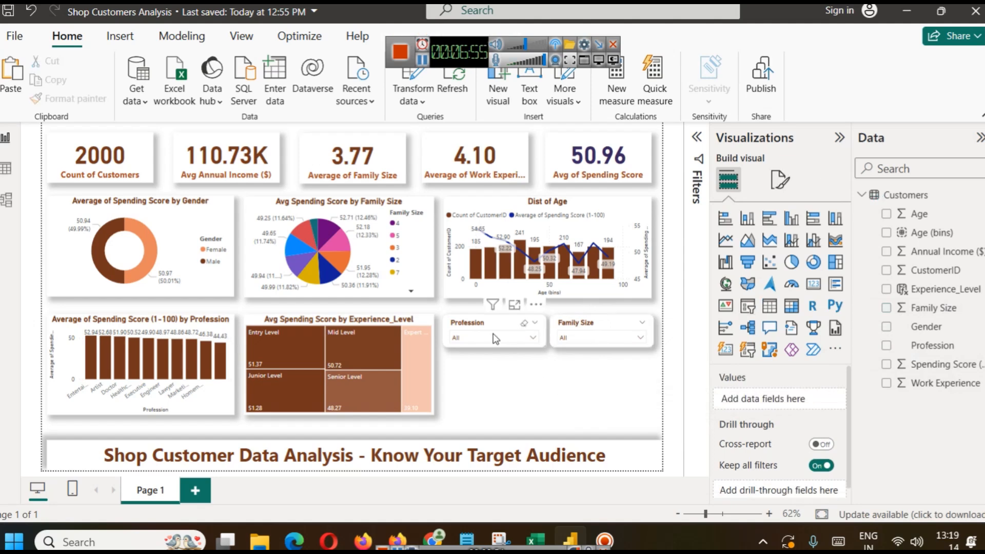
- Duplicate the Profession slicer directly below the original and replace the copy's field with Experience_Level
{"action": "left_click", "coordinate": [491, 329]}
{"action": "key", "text": "ctrl+c"}
{"action": "key", "text": "ctrl+v"}
{"action": "left_click_drag", "start_coordinate": [482, 328], "coordinate": [476, 368]}
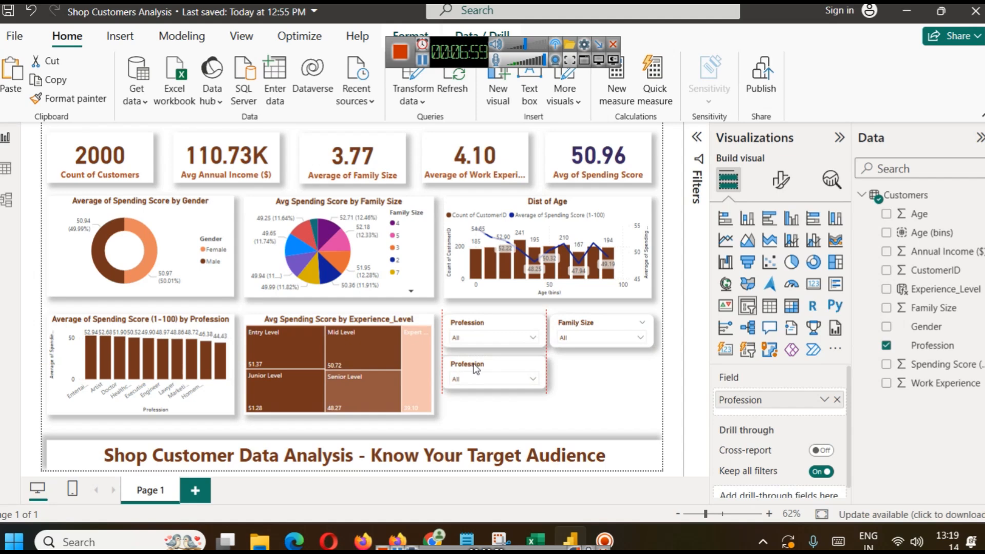
{"action": "left_click", "coordinate": [625, 373]}
{"action": "left_click", "coordinate": [496, 369]}
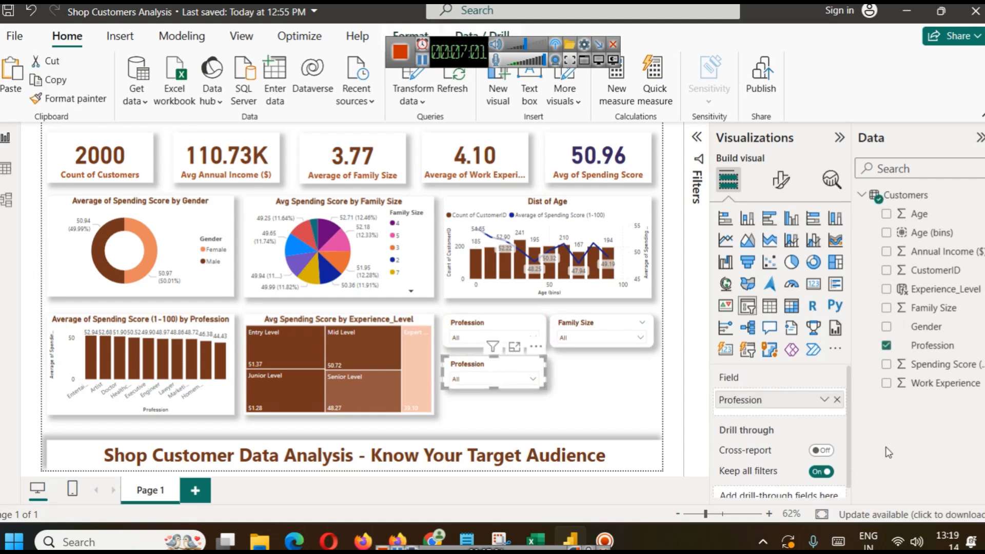
{"action": "left_click", "coordinate": [837, 400]}
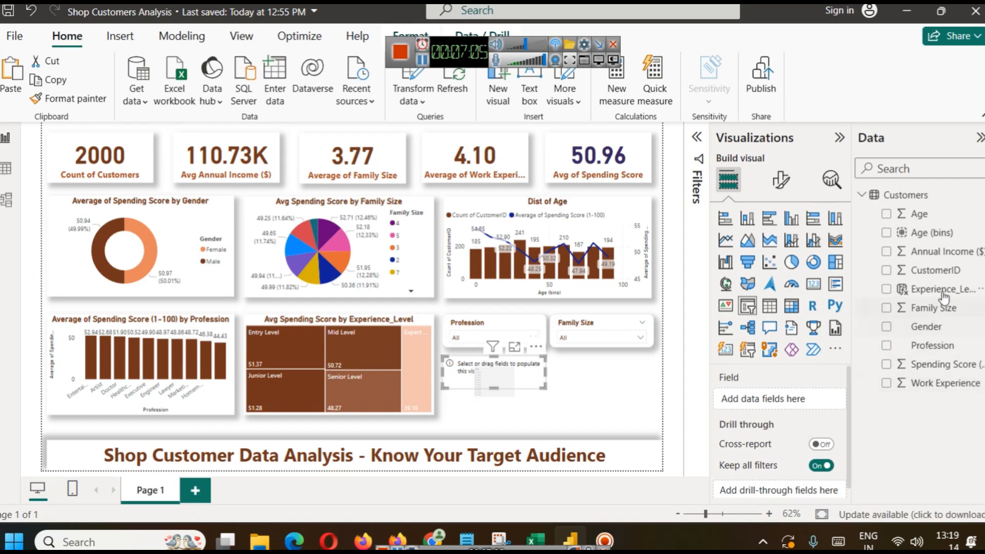
{"action": "left_click_drag", "start_coordinate": [941, 288], "coordinate": [778, 402]}
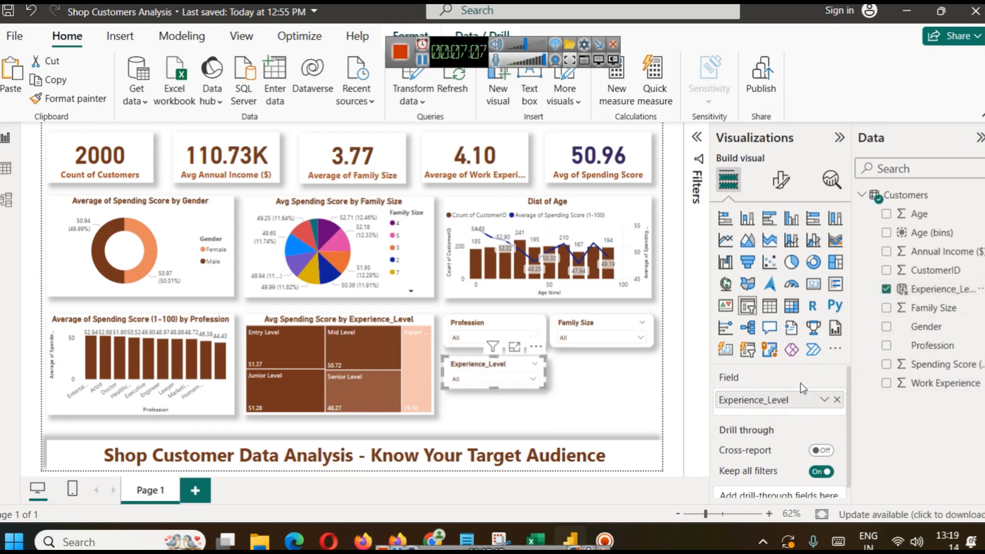
- Filter the dashboard by Junior Level, Mid Level and Expert Level in turn to examine the visuals, then clear the filter
{"action": "left_click", "coordinate": [531, 379]}
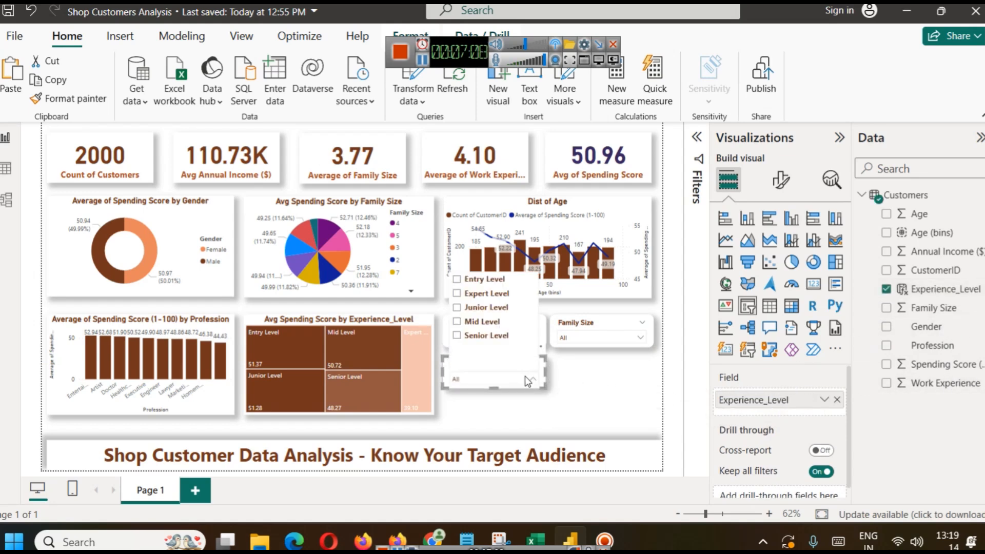
{"action": "left_click", "coordinate": [477, 308]}
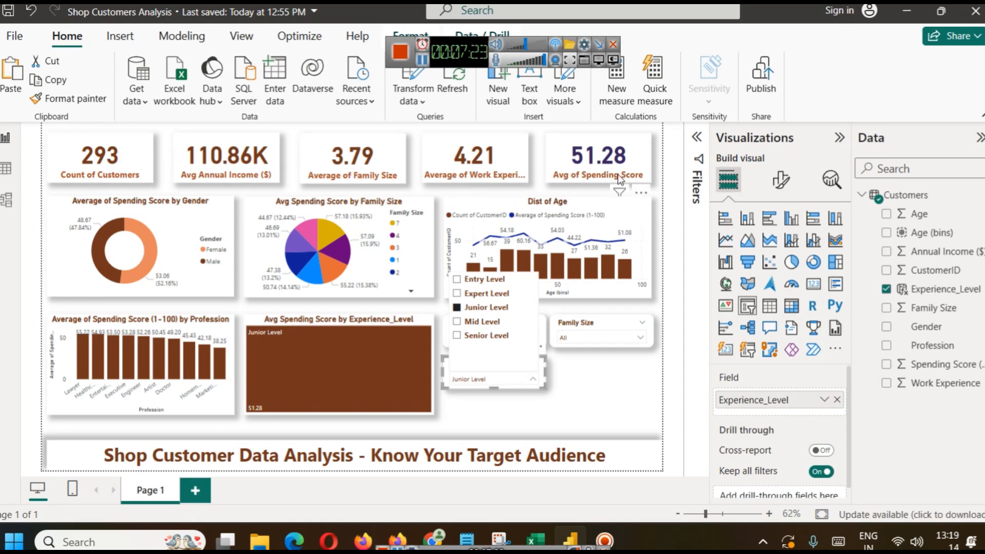
{"action": "left_click", "coordinate": [474, 322]}
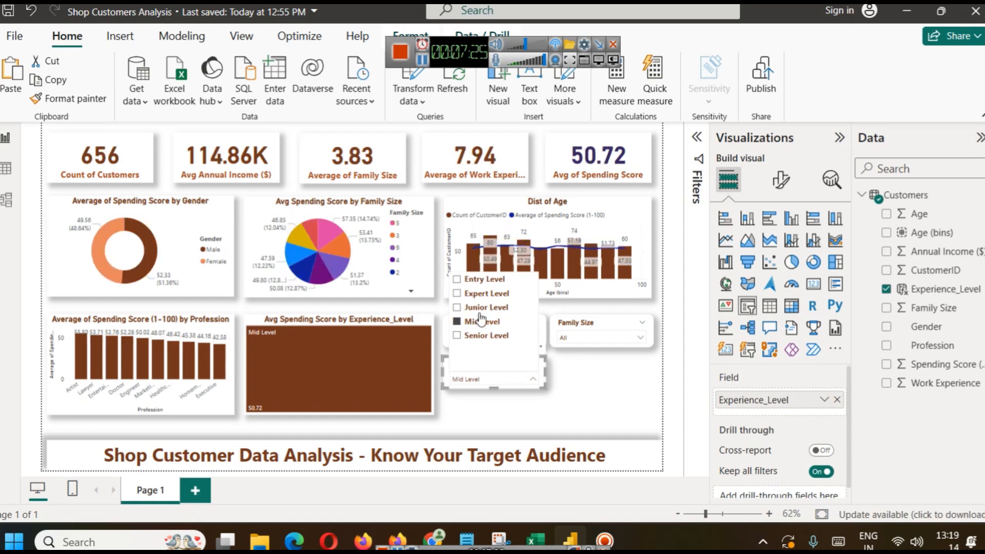
{"action": "left_click", "coordinate": [486, 295]}
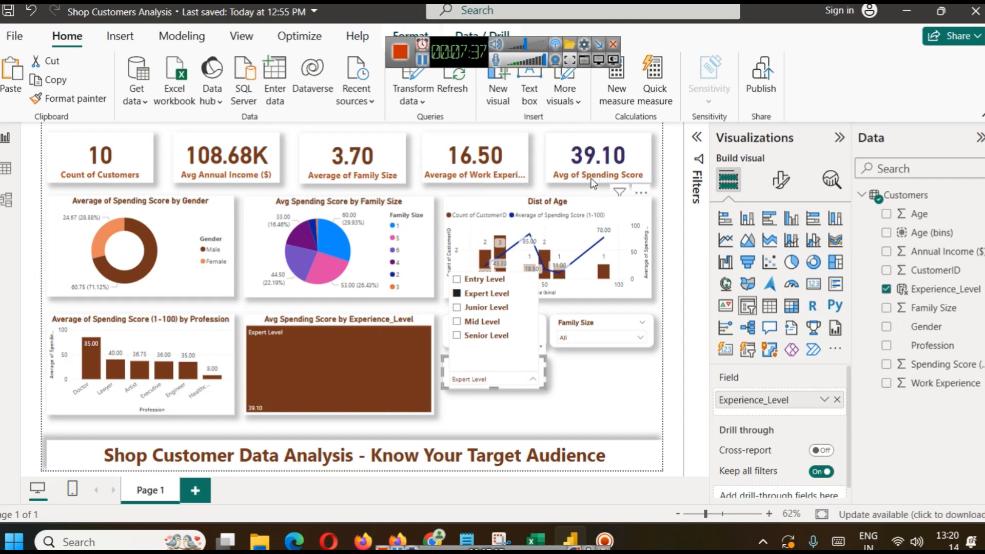
{"action": "left_click", "coordinate": [487, 293]}
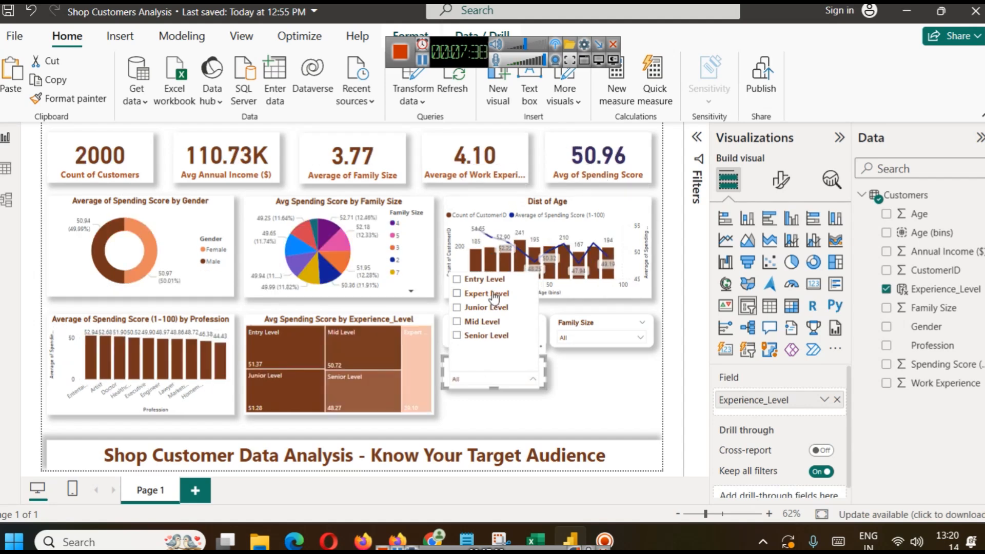
{"action": "left_click", "coordinate": [579, 395]}
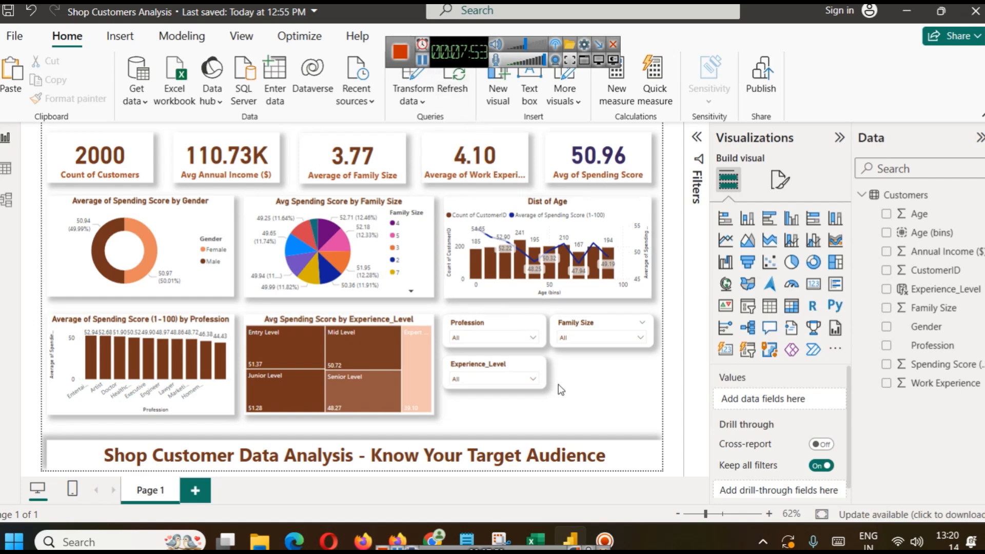
- Duplicate the Experience_Level slicer, place the copy beneath the Family Size slicer, and replace its field with Gender
{"action": "left_click", "coordinate": [476, 359]}
{"action": "key", "text": "ctrl+c"}
{"action": "key", "text": "ctrl+v"}
{"action": "left_click_drag", "start_coordinate": [479, 362], "coordinate": [576, 356]}
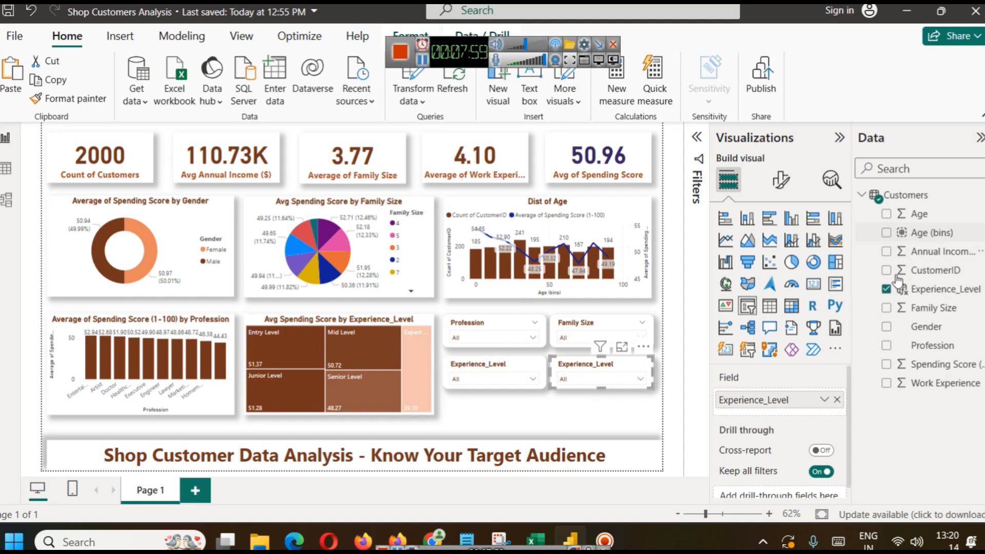
{"action": "left_click", "coordinate": [837, 400]}
{"action": "left_click_drag", "start_coordinate": [937, 328], "coordinate": [769, 398]}
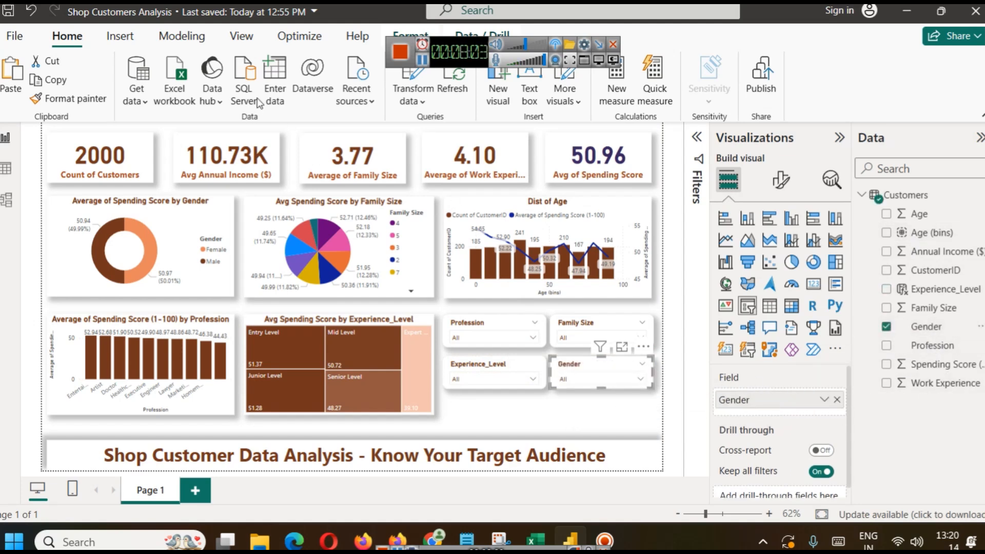
{"action": "left_click", "coordinate": [600, 405]}
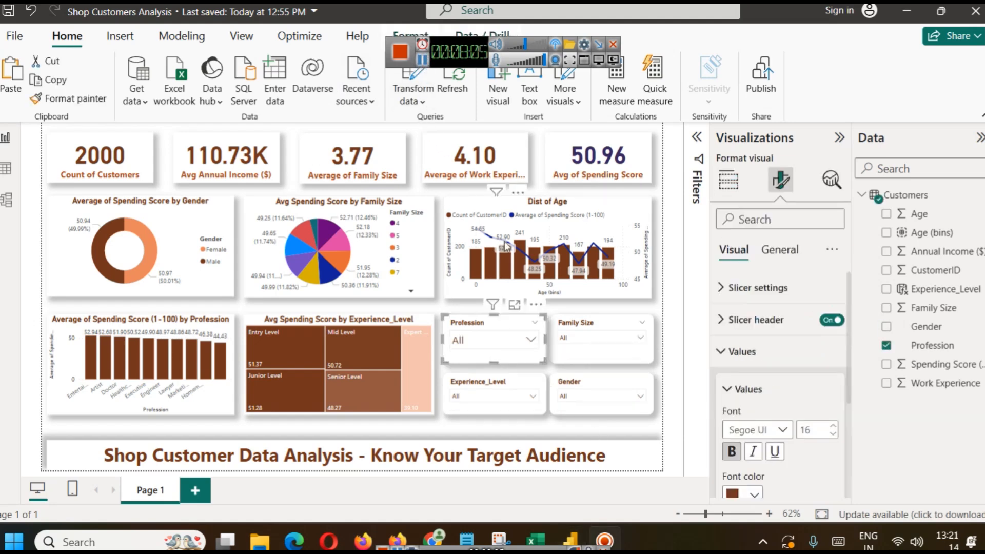
- Set the value text size to 16 in the Family Size, Gender and Experience_Level slicers
{"action": "left_click", "coordinate": [621, 331]}
{"action": "left_click", "coordinate": [812, 429]}
{"action": "type", "text": "16"}
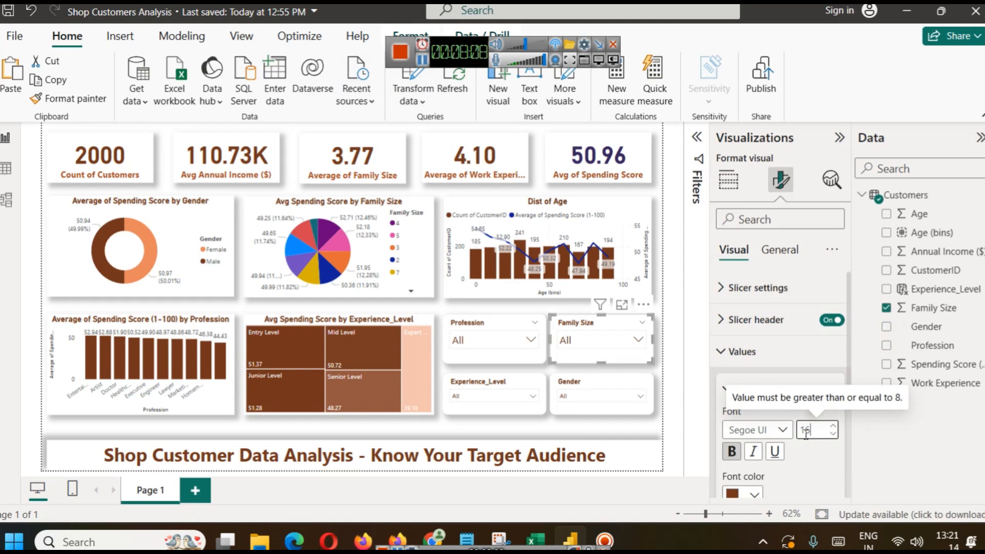
{"action": "left_click", "coordinate": [597, 379]}
{"action": "left_click", "coordinate": [805, 430]}
{"action": "type", "text": "16"}
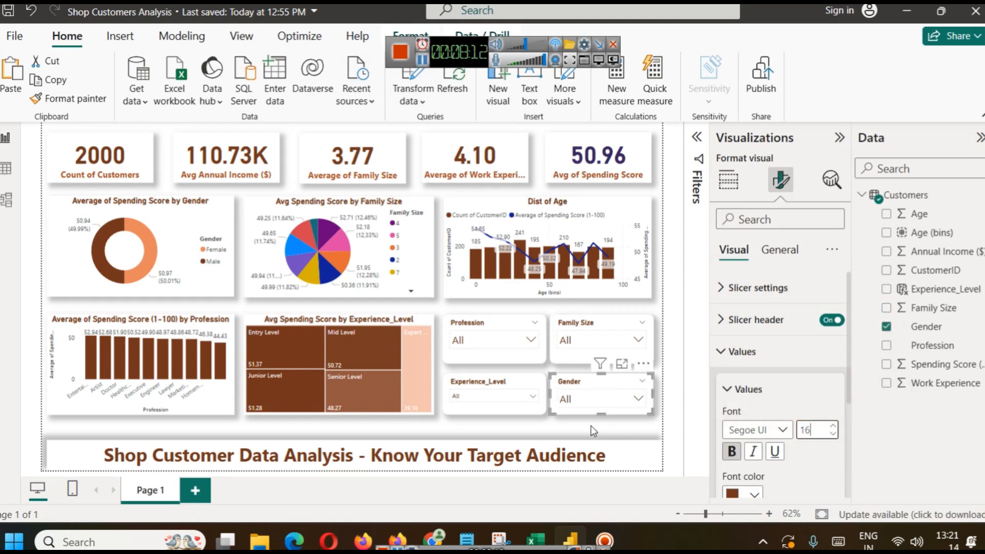
{"action": "left_click", "coordinate": [508, 402]}
{"action": "left_click", "coordinate": [805, 430]}
{"action": "left_click", "coordinate": [495, 403]}
{"action": "left_click", "coordinate": [815, 430]}
{"action": "type", "text": "16"}
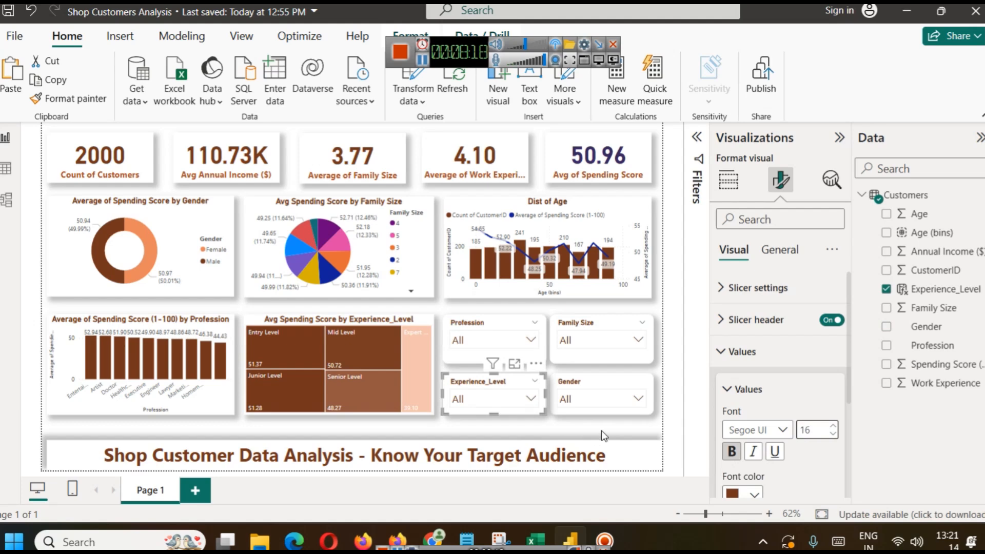
{"action": "left_click", "coordinate": [572, 425]}
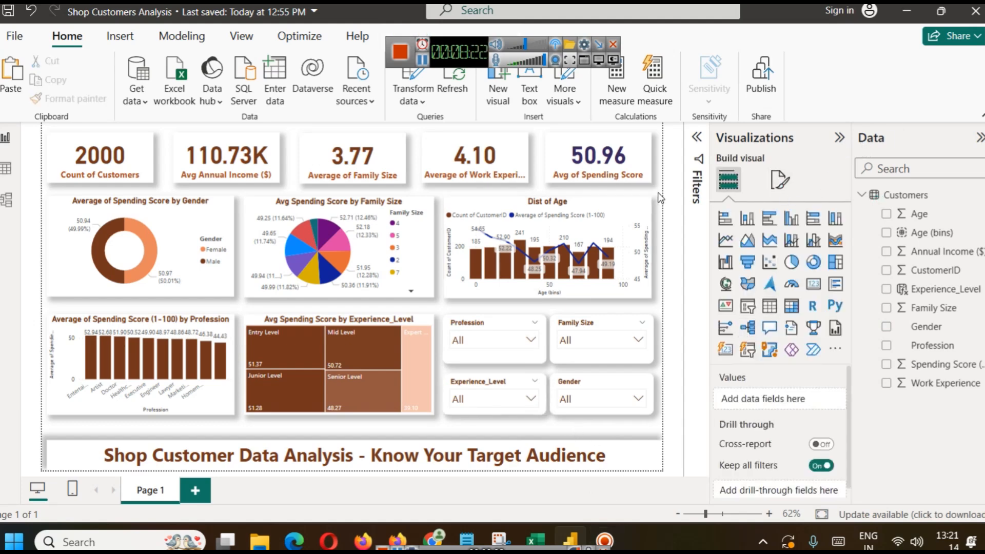
- Save the report and collapse the Visualizations and Data panes to give the dashboard canvas more room
{"action": "key", "text": "ctrl+s"}
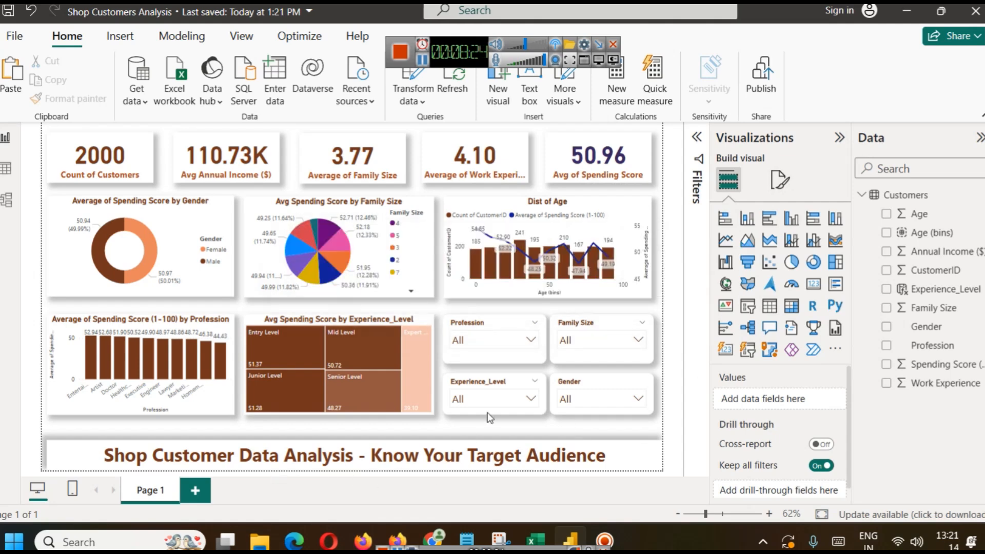
{"action": "left_click", "coordinate": [838, 139]}
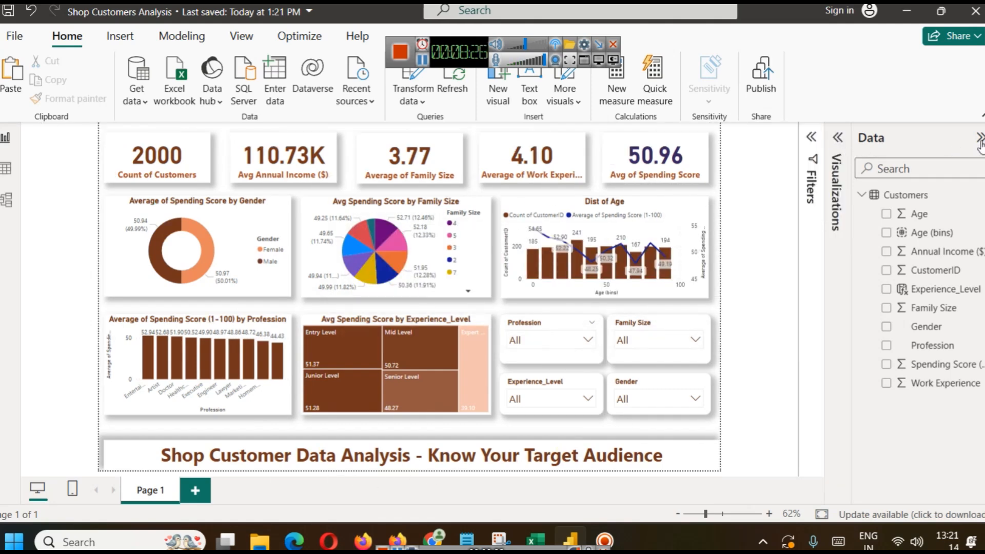
{"action": "left_click", "coordinate": [979, 139]}
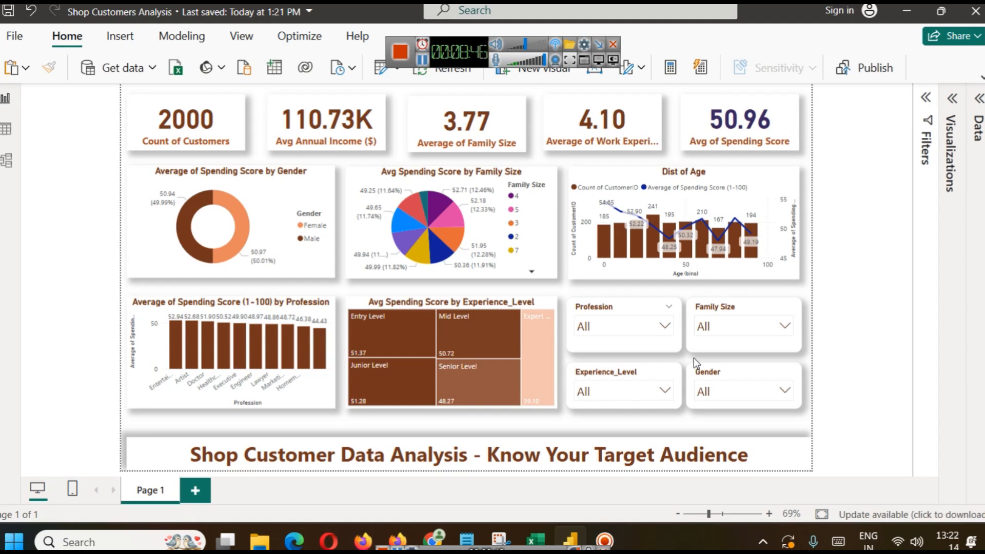
- Extend the title text box upward to narrow the gap beneath the charts and slicers
{"action": "left_click", "coordinate": [484, 451]}
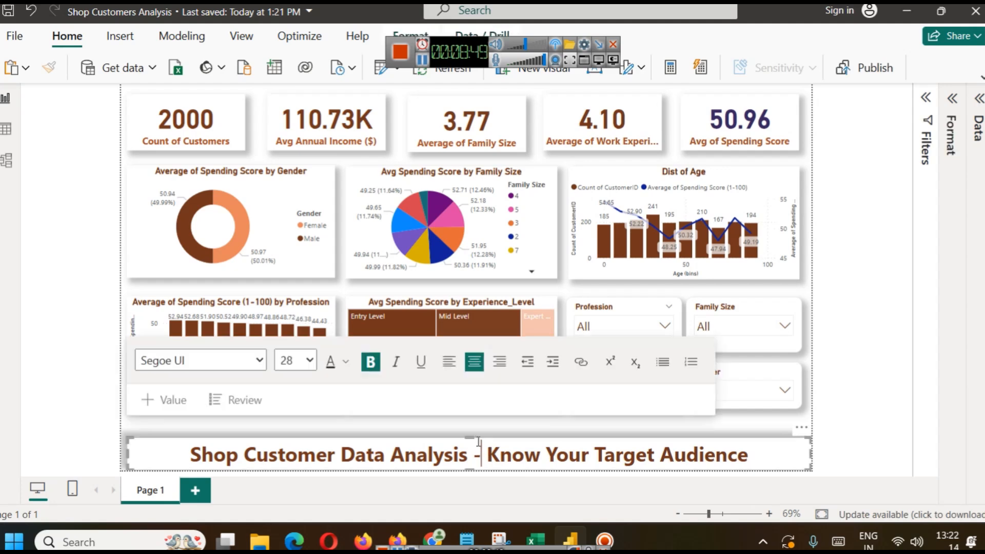
{"action": "left_click", "coordinate": [824, 455]}
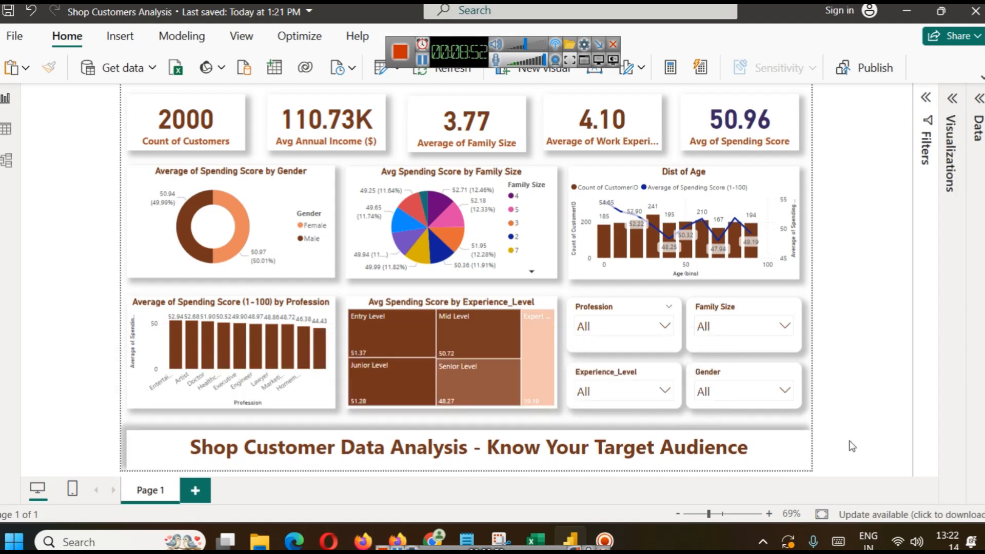